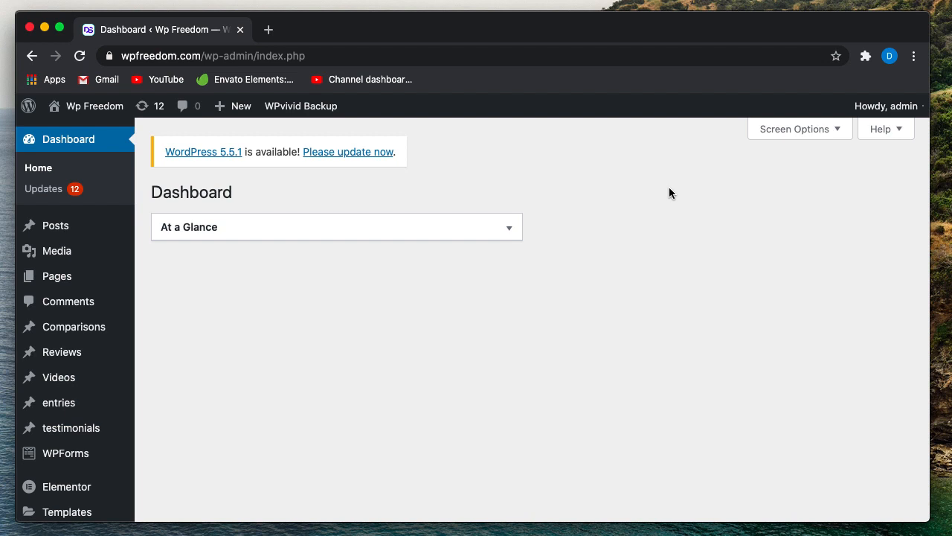
- Open the Theme Builder template list in the site's admin area
{"action": "scroll", "coordinate": [232, 250], "scroll_direction": "down", "scroll_amount": 2}
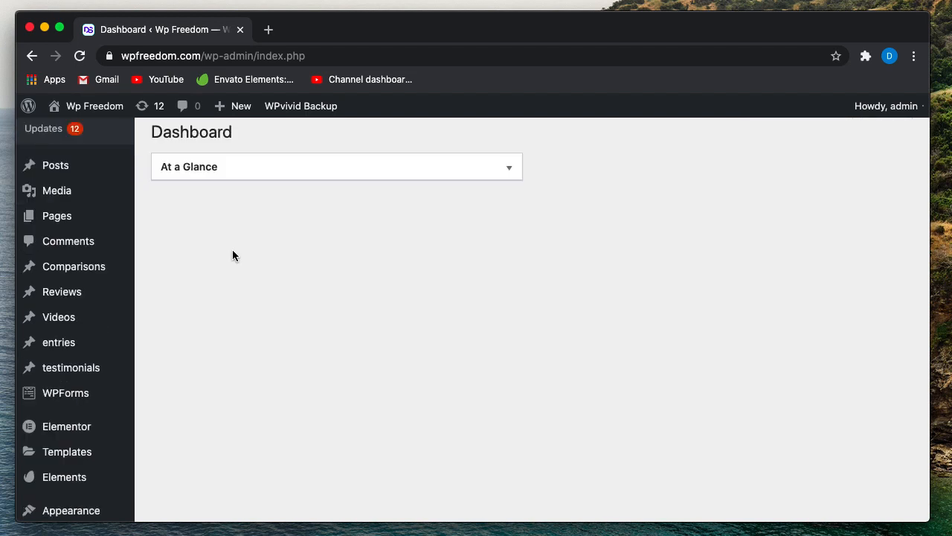
{"action": "scroll", "coordinate": [232, 255], "scroll_direction": "down", "scroll_amount": 3}
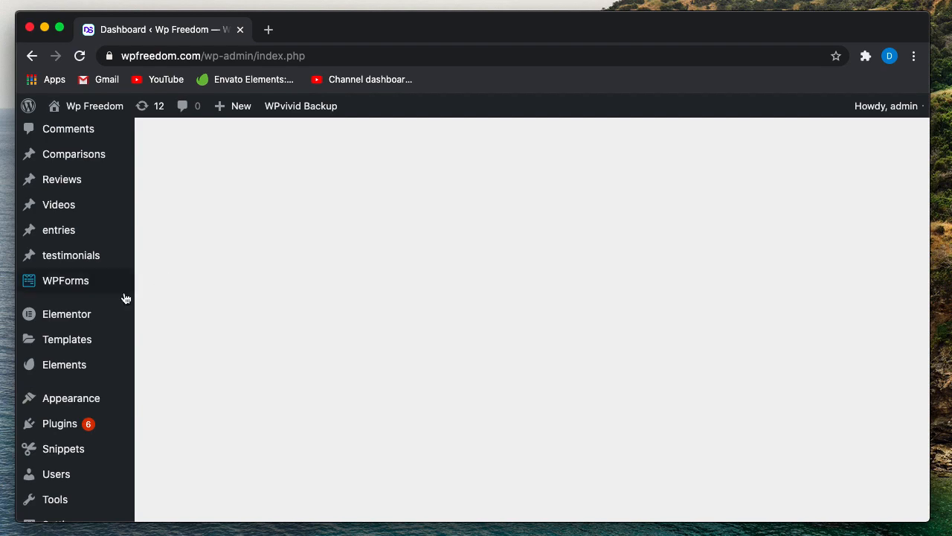
{"action": "left_click", "coordinate": [70, 346]}
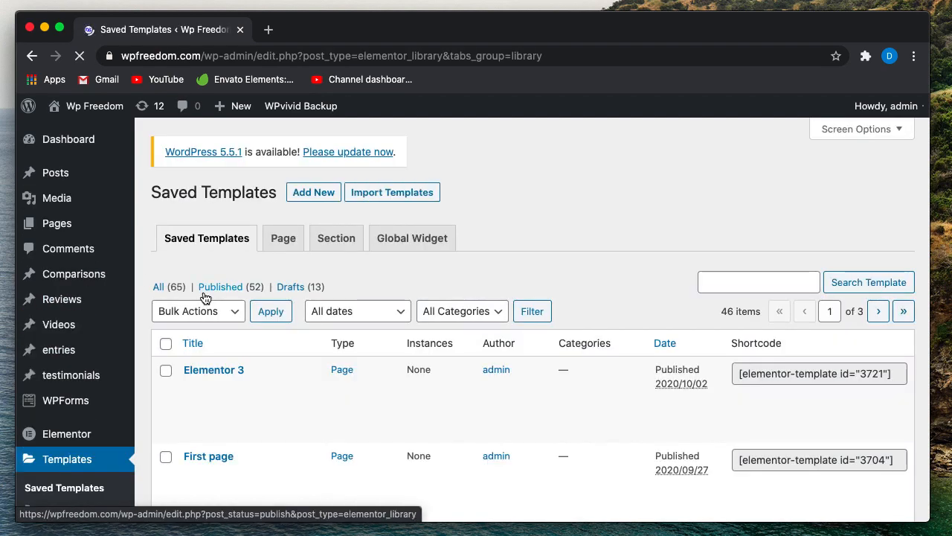
{"action": "scroll", "coordinate": [78, 320], "scroll_direction": "down", "scroll_amount": 5}
{"action": "left_click", "coordinate": [79, 298]}
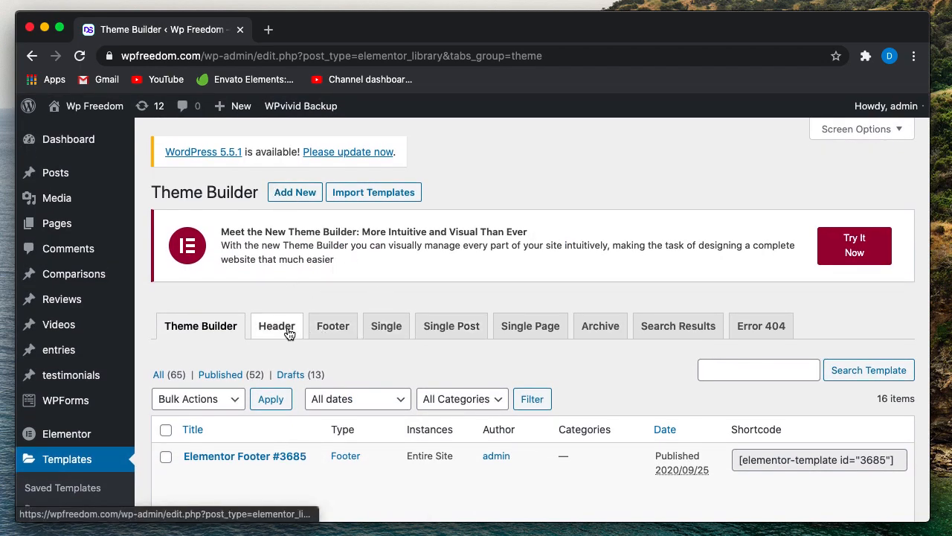
- Create a new template of type Header named "Elementor latest header"
{"action": "left_click", "coordinate": [296, 194]}
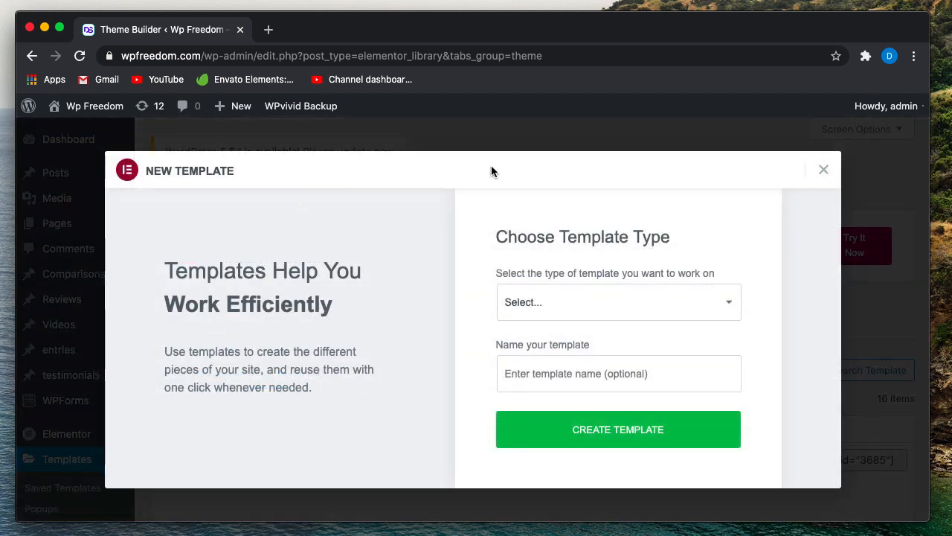
{"action": "left_click", "coordinate": [570, 302]}
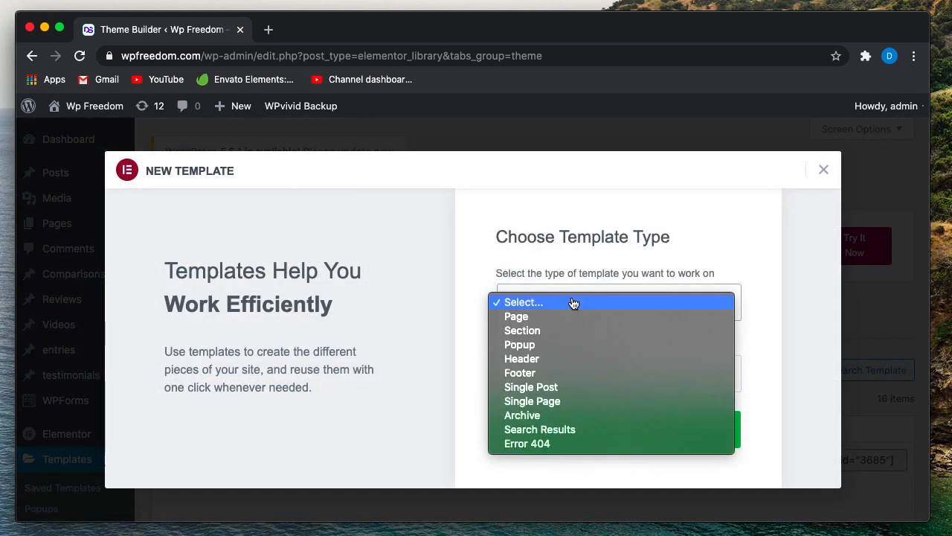
{"action": "left_click", "coordinate": [547, 360]}
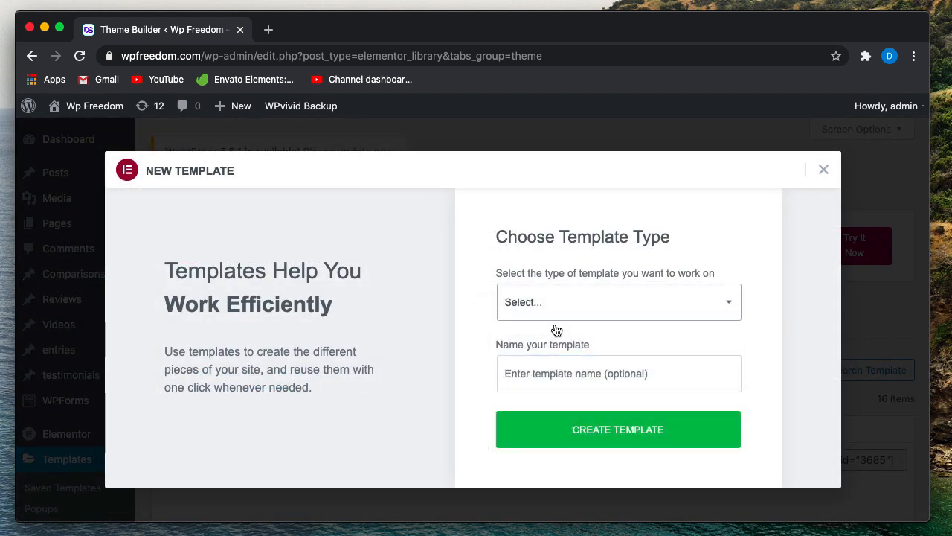
{"action": "left_click", "coordinate": [561, 383]}
{"action": "type", "text": "W"}
{"action": "key", "text": "BackSpace"}
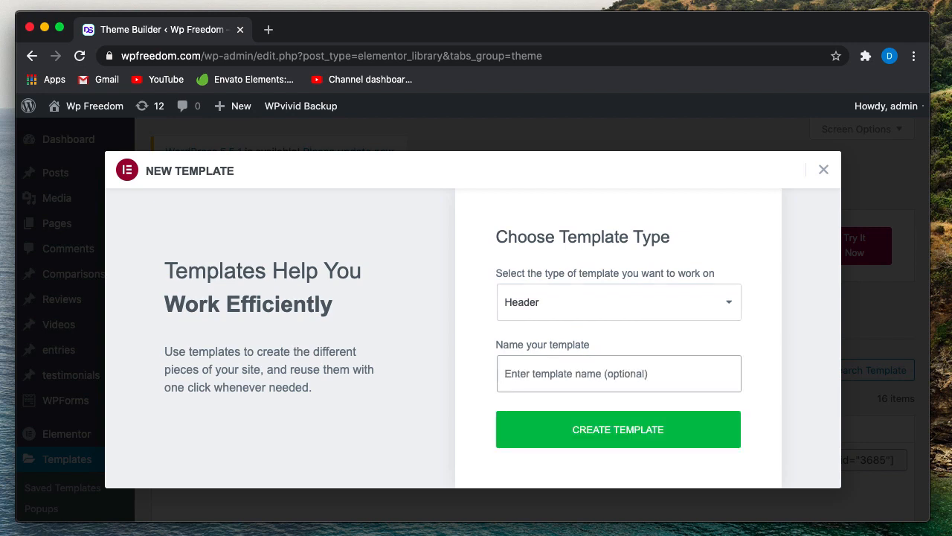
{"action": "type", "text": "Elementor lates"}
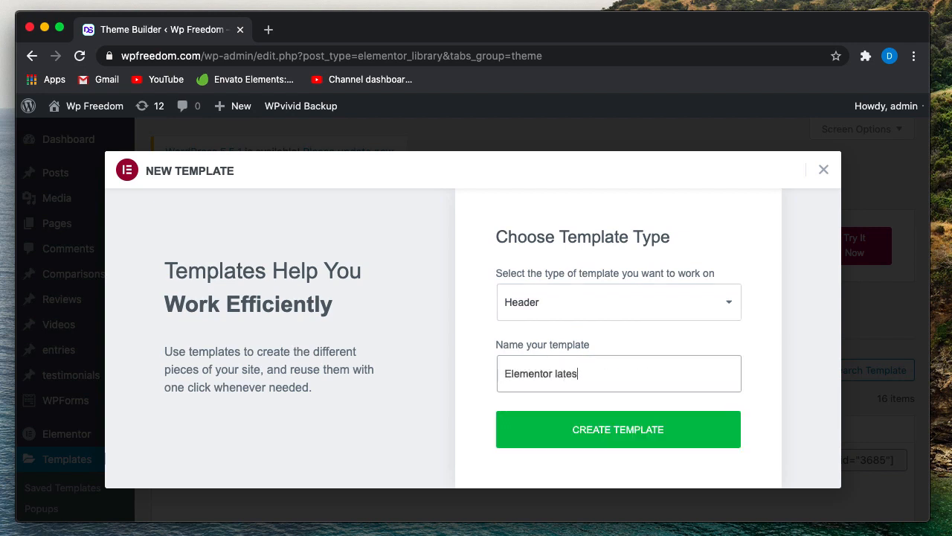
{"action": "type", "text": "t header"}
{"action": "left_click", "coordinate": [593, 427]}
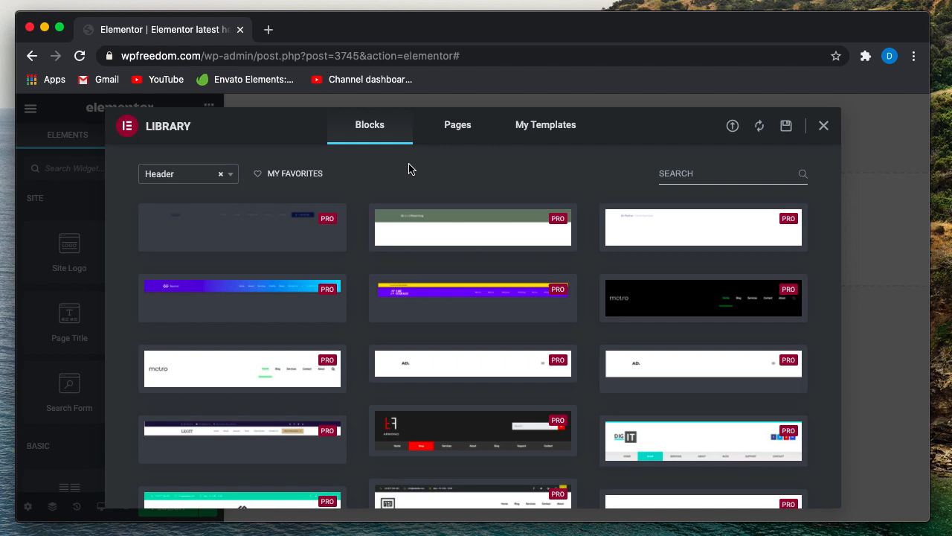
- Browse the premade header blocks in the template library, closing the library when done
{"action": "scroll", "coordinate": [372, 350], "scroll_direction": "down", "scroll_amount": 10}
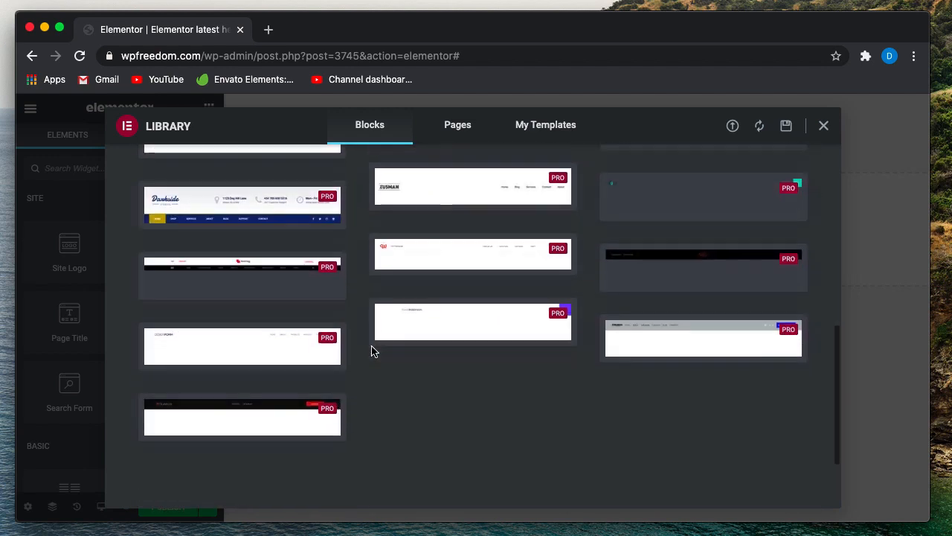
{"action": "scroll", "coordinate": [372, 350], "scroll_direction": "up", "scroll_amount": 10}
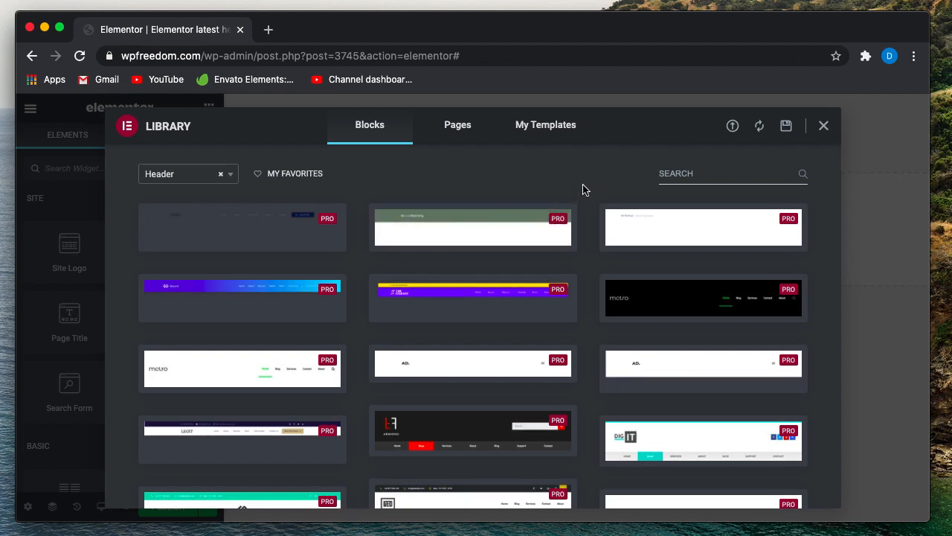
{"action": "left_click", "coordinate": [824, 127]}
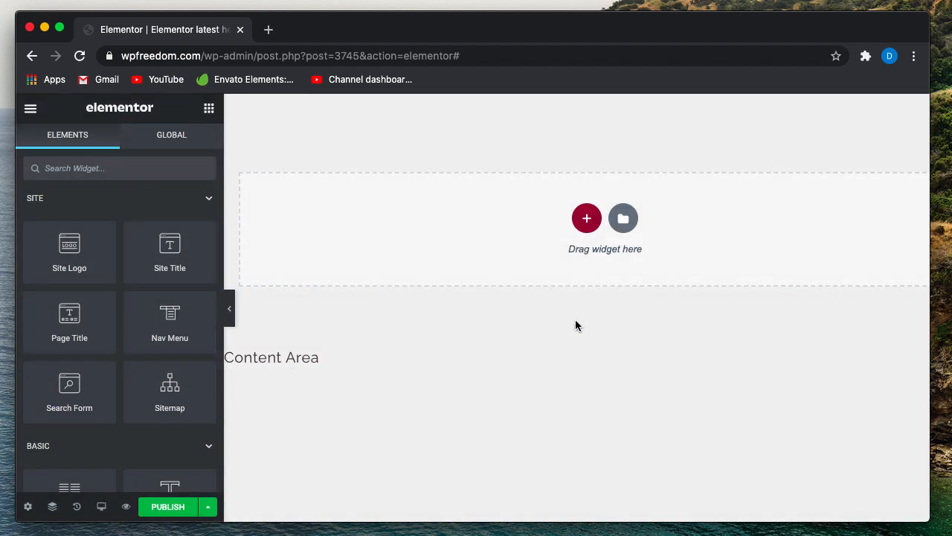
- Reopen the template library to review the saved templates and the Footer and Header block categories, closing it when done
{"action": "left_click", "coordinate": [625, 225]}
{"action": "key", "text": "Escape"}
{"action": "left_click", "coordinate": [625, 223]}
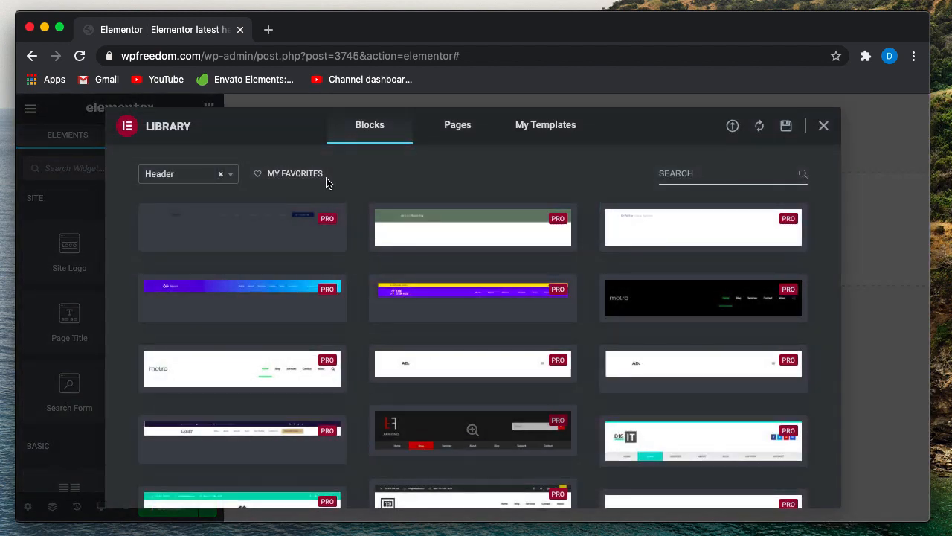
{"action": "left_click", "coordinate": [549, 126]}
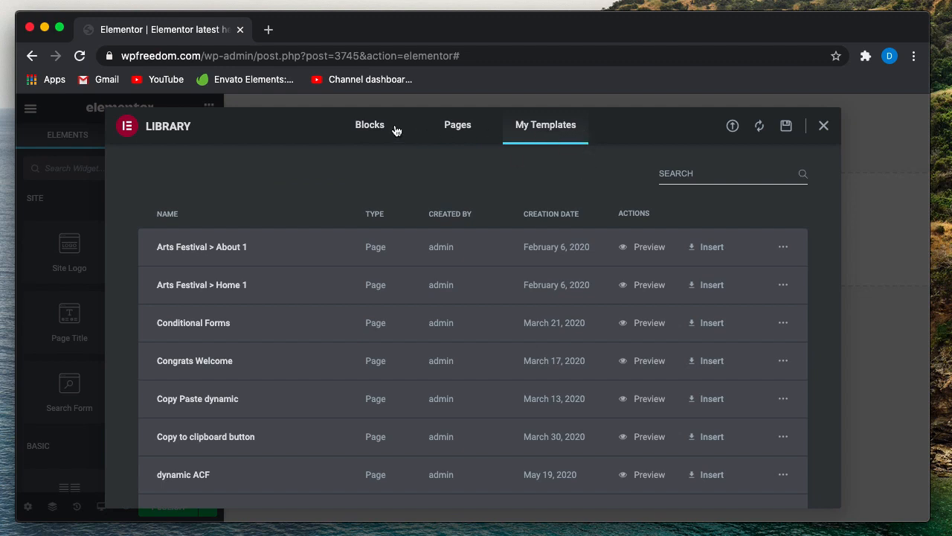
{"action": "left_click", "coordinate": [372, 130]}
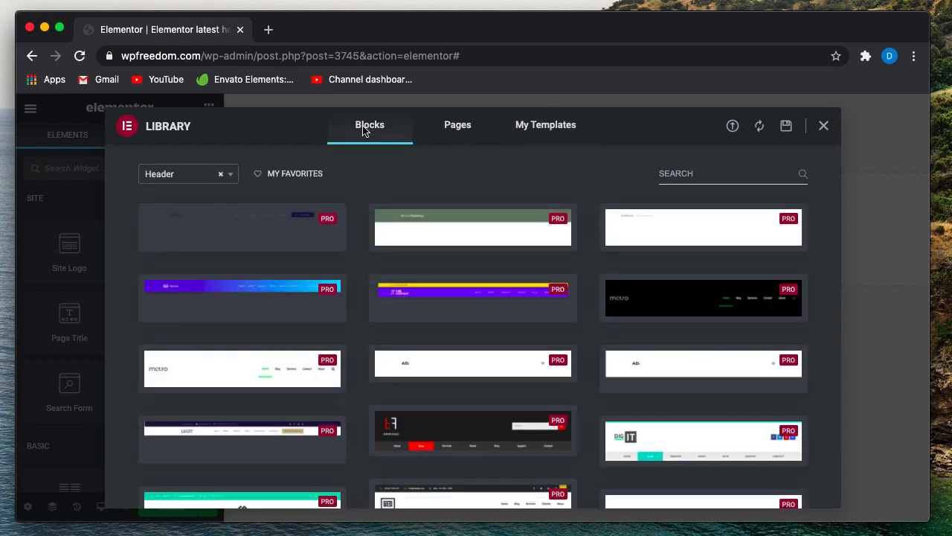
{"action": "left_click", "coordinate": [228, 177]}
{"action": "left_click", "coordinate": [164, 242]}
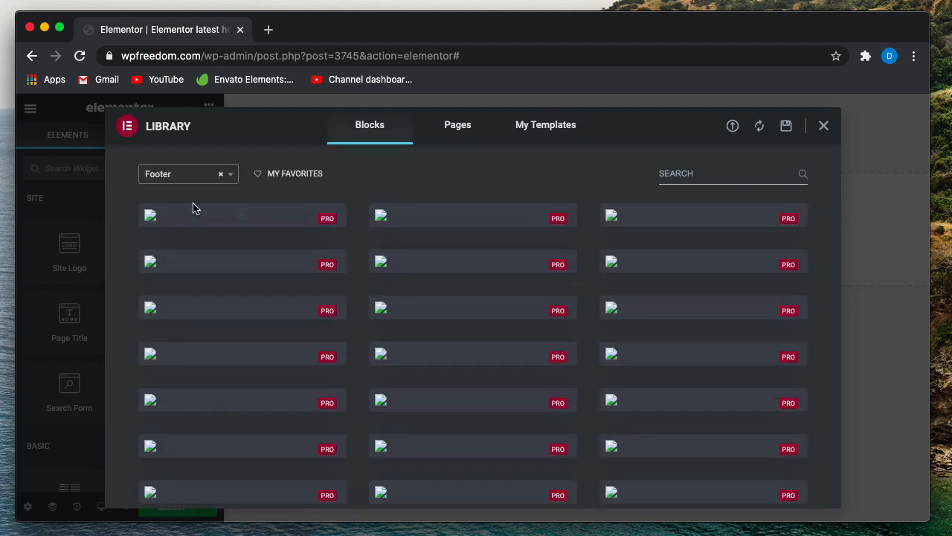
{"action": "left_click", "coordinate": [232, 177]}
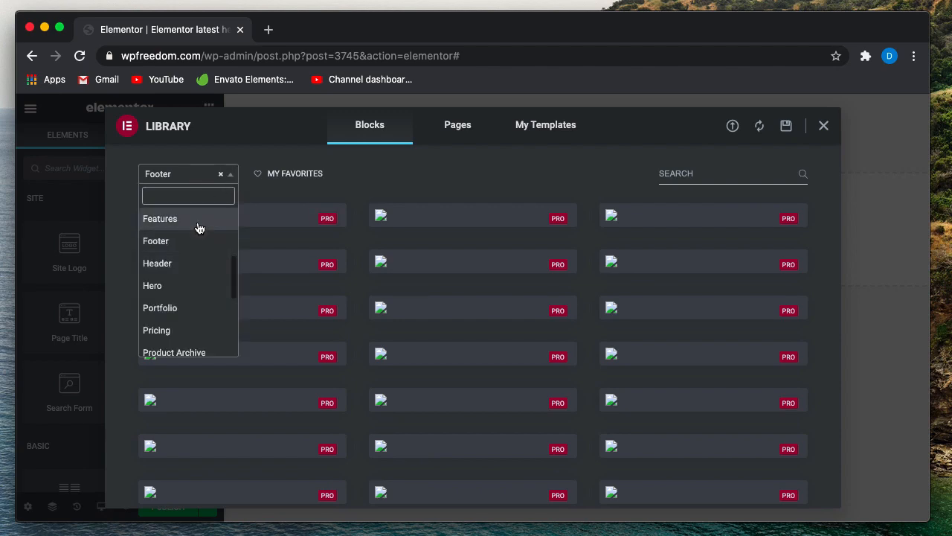
{"action": "left_click", "coordinate": [192, 264]}
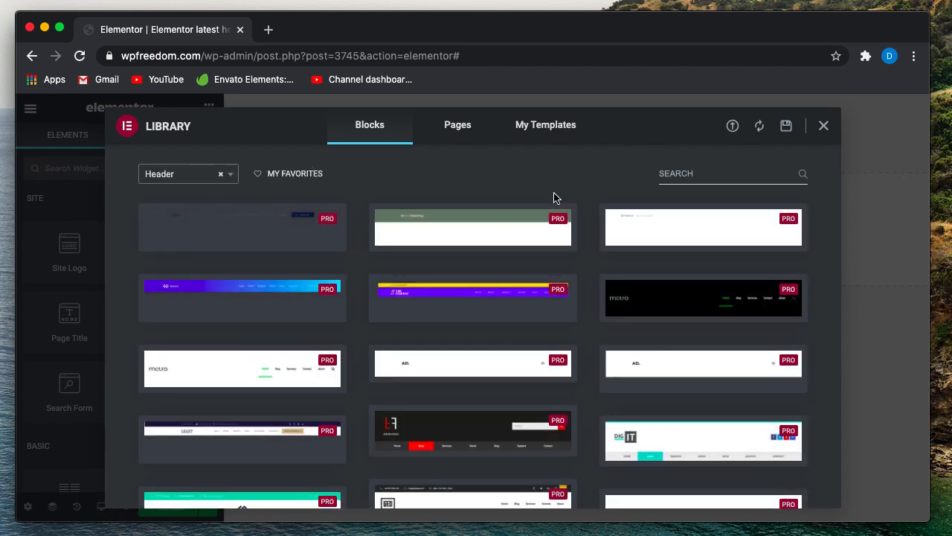
{"action": "left_click", "coordinate": [826, 130]}
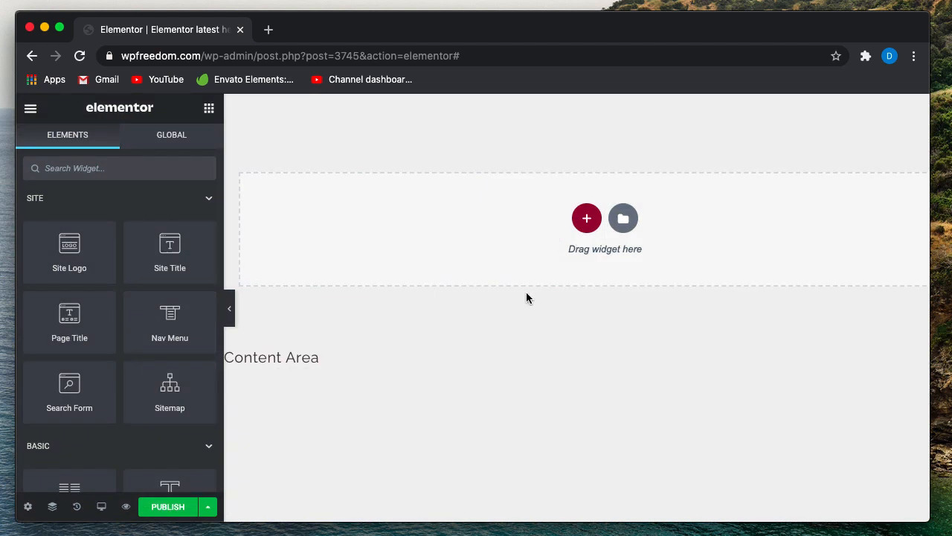
- Add a section with three equal columns and place a Site Logo widget in its first column
{"action": "left_click", "coordinate": [587, 220]}
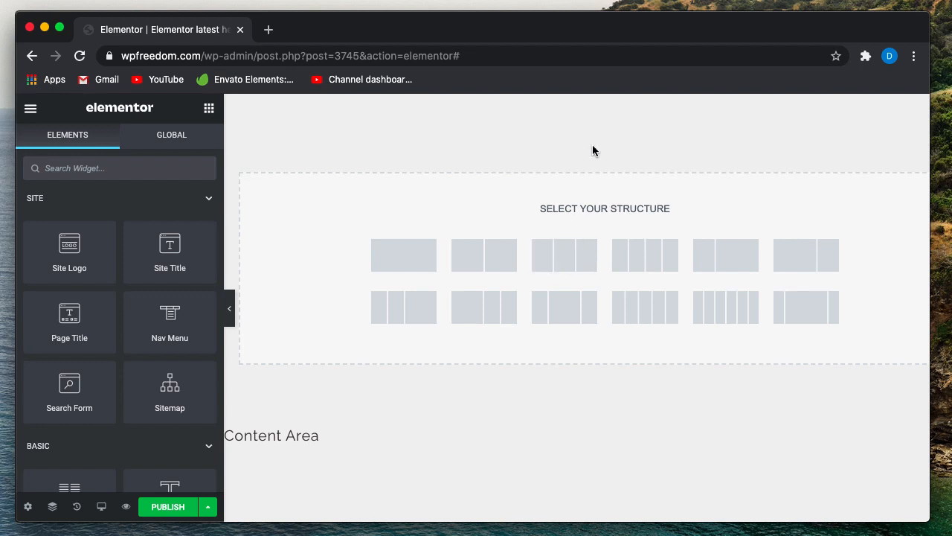
{"action": "left_click", "coordinate": [564, 259]}
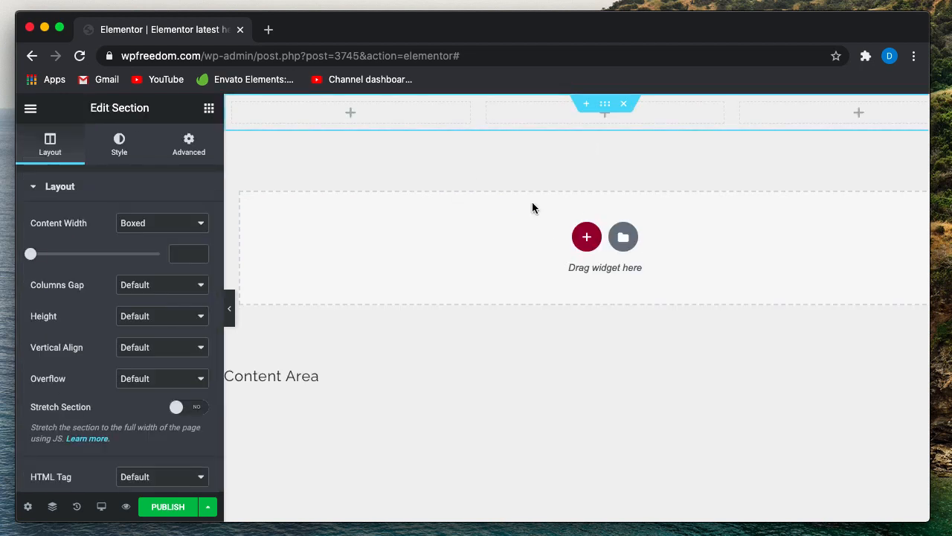
{"action": "right_click", "coordinate": [237, 109]}
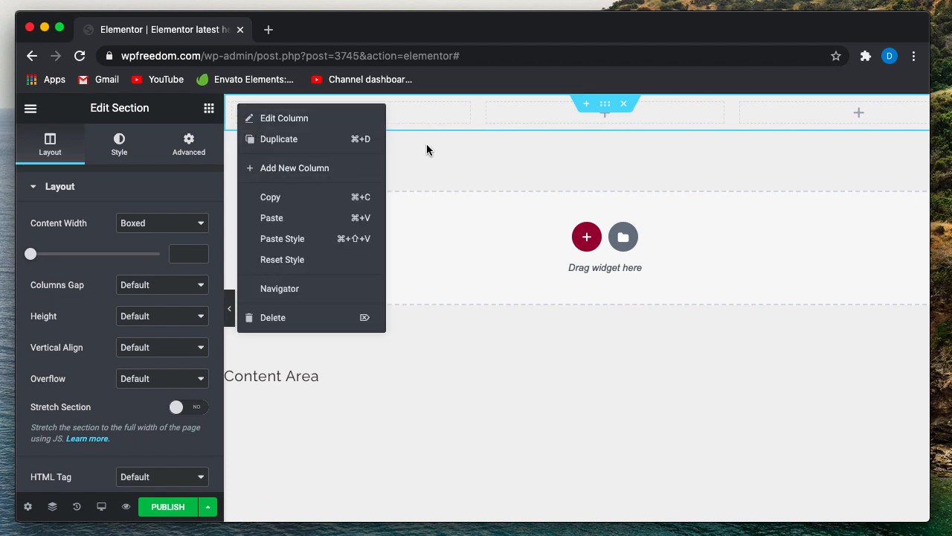
{"action": "left_click", "coordinate": [602, 196]}
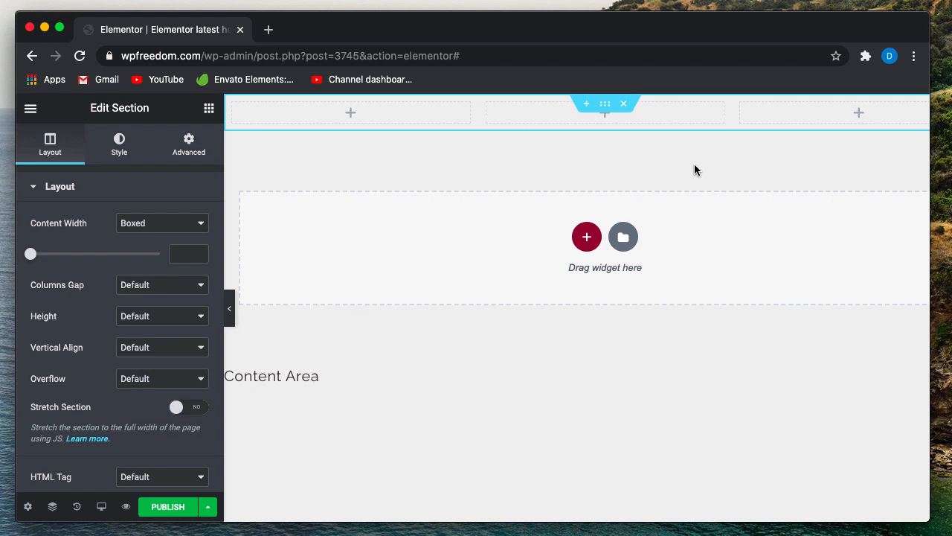
{"action": "left_click", "coordinate": [347, 113]}
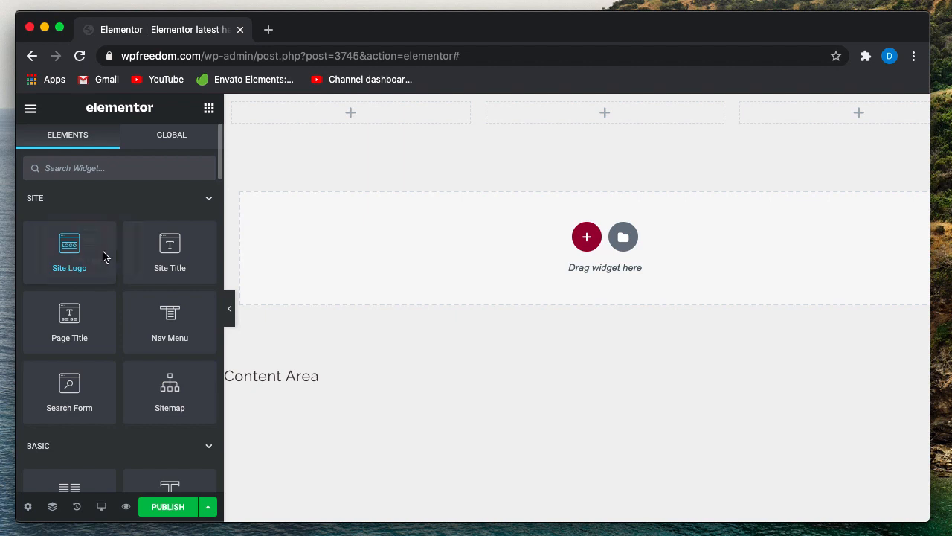
{"action": "left_click_drag", "start_coordinate": [103, 257], "coordinate": [328, 118]}
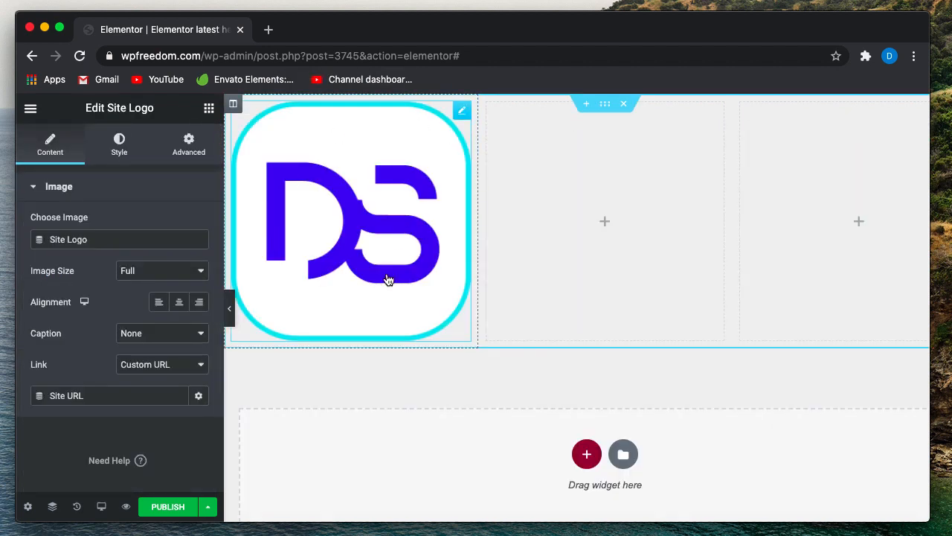
- Examine the site logo and favicon in the Site Identity settings, closing Site Settings without changes
{"action": "left_click", "coordinate": [30, 109]}
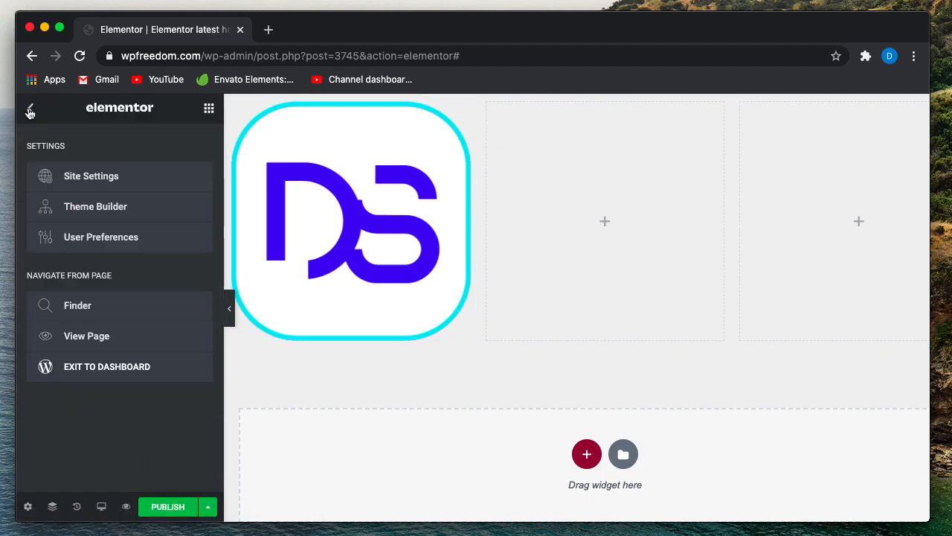
{"action": "left_click", "coordinate": [93, 180]}
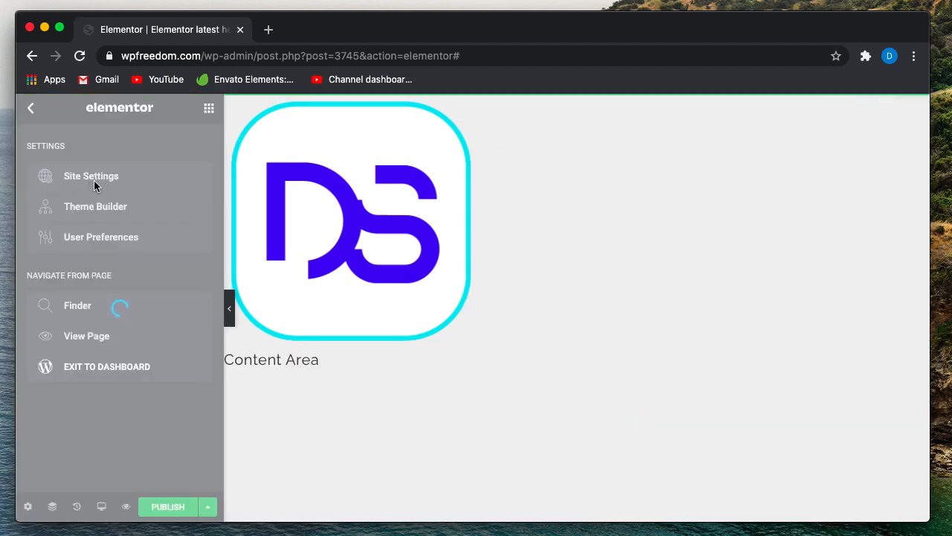
{"action": "scroll", "coordinate": [84, 313], "scroll_direction": "down", "scroll_amount": 3}
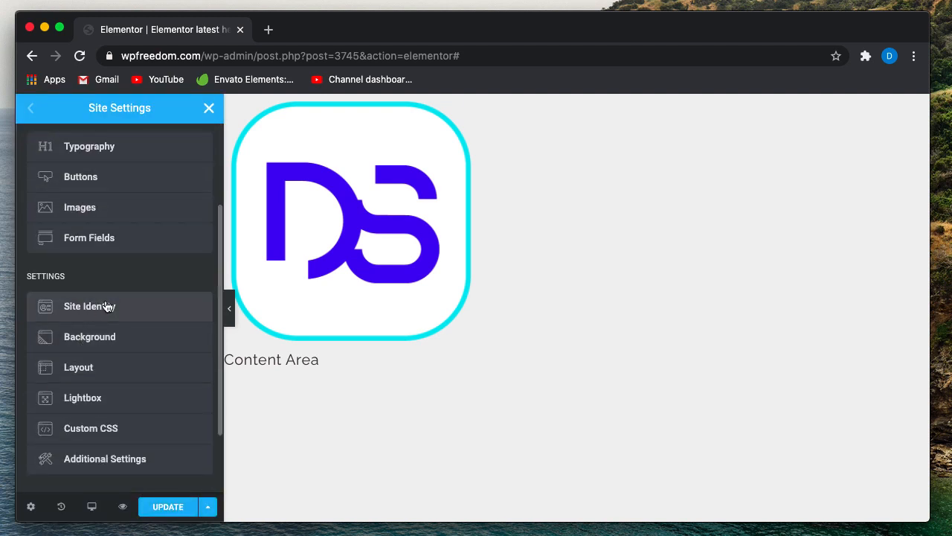
{"action": "left_click", "coordinate": [106, 305]}
{"action": "scroll", "coordinate": [110, 394], "scroll_direction": "down", "scroll_amount": 2}
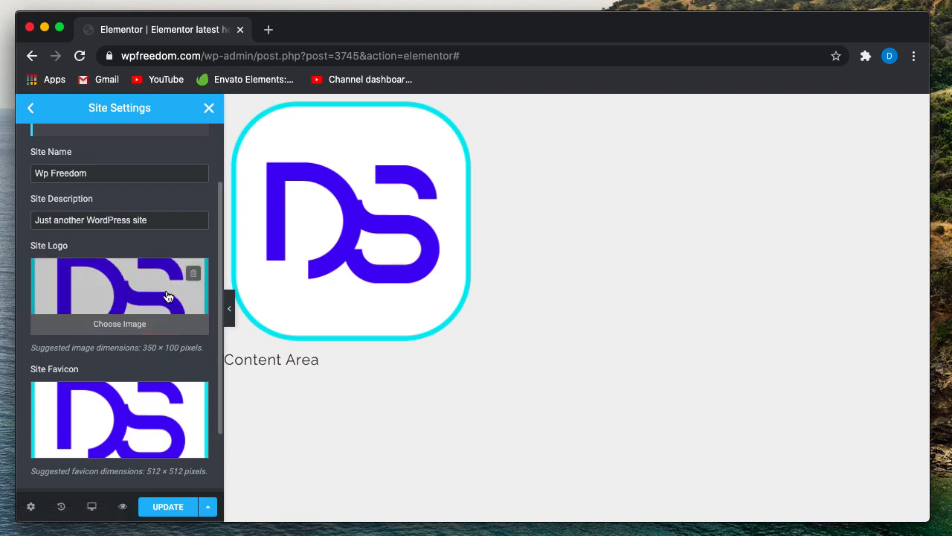
{"action": "left_click", "coordinate": [209, 107]}
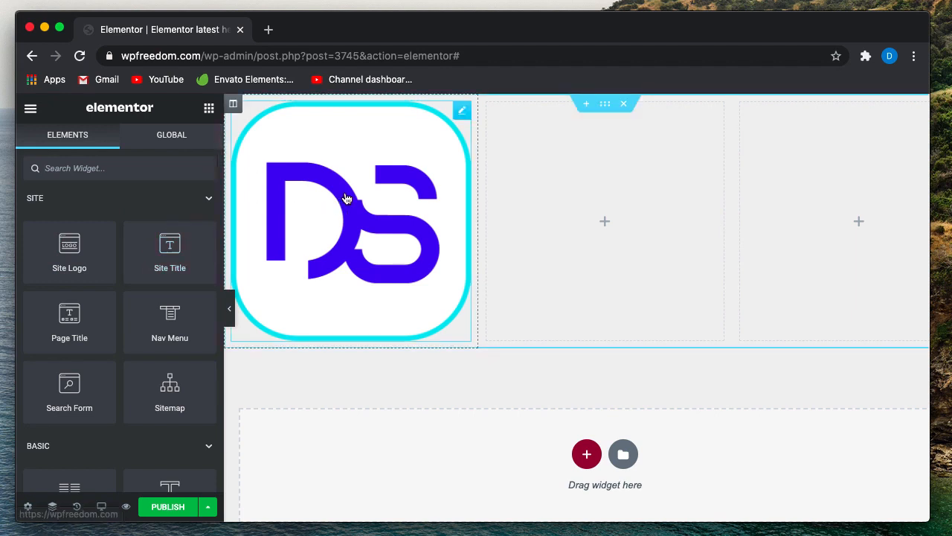
- Apply a custom image size of 60 x 60 to the Site Logo widget
{"action": "left_click", "coordinate": [424, 153]}
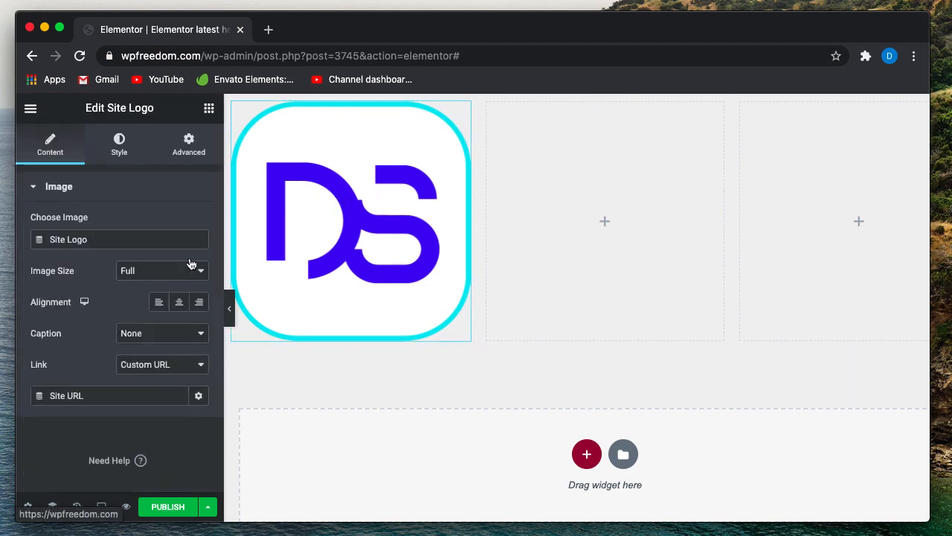
{"action": "left_click", "coordinate": [164, 273]}
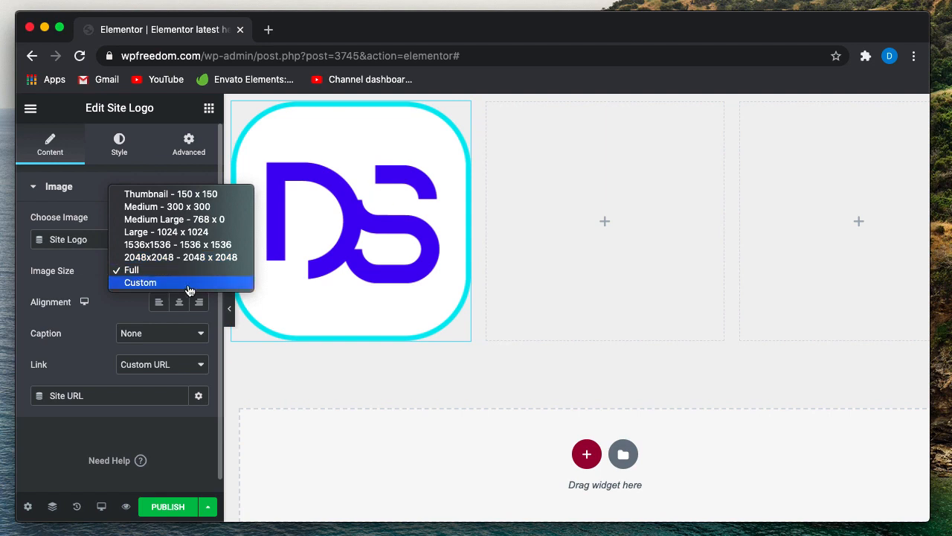
{"action": "left_click", "coordinate": [186, 283]}
{"action": "left_click", "coordinate": [38, 360]}
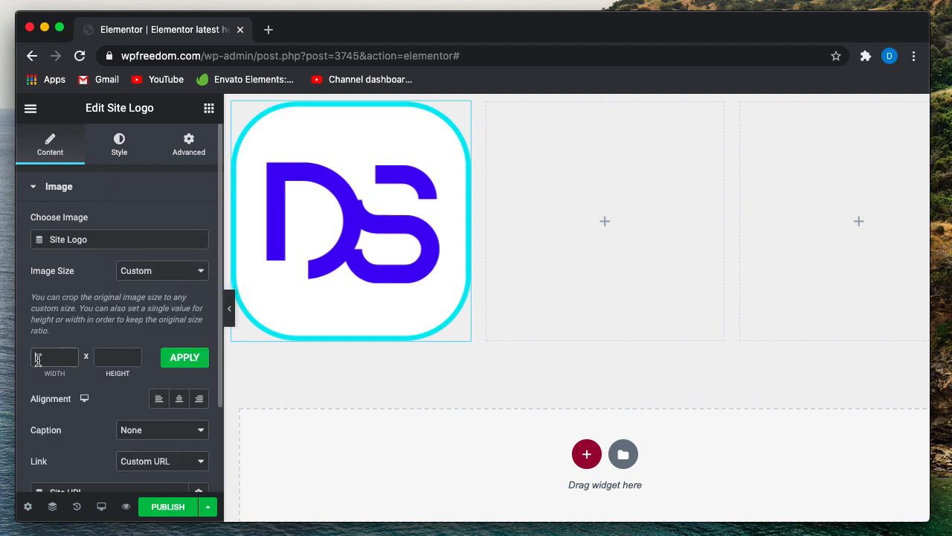
{"action": "key", "text": "Tab"}
{"action": "left_click", "coordinate": [176, 359]}
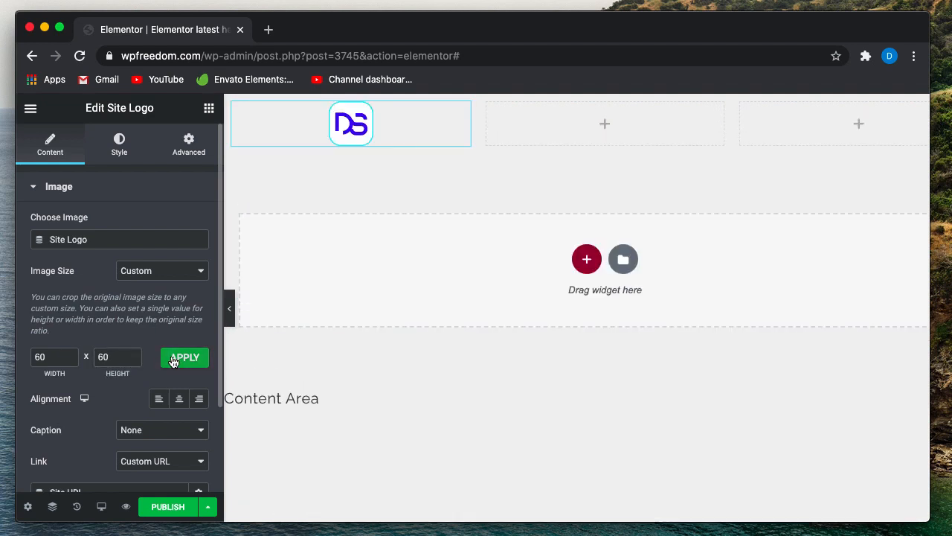
- Place a Nav Menu widget in the header's second column and a Search Form widget in its third column
{"action": "left_click", "coordinate": [603, 131]}
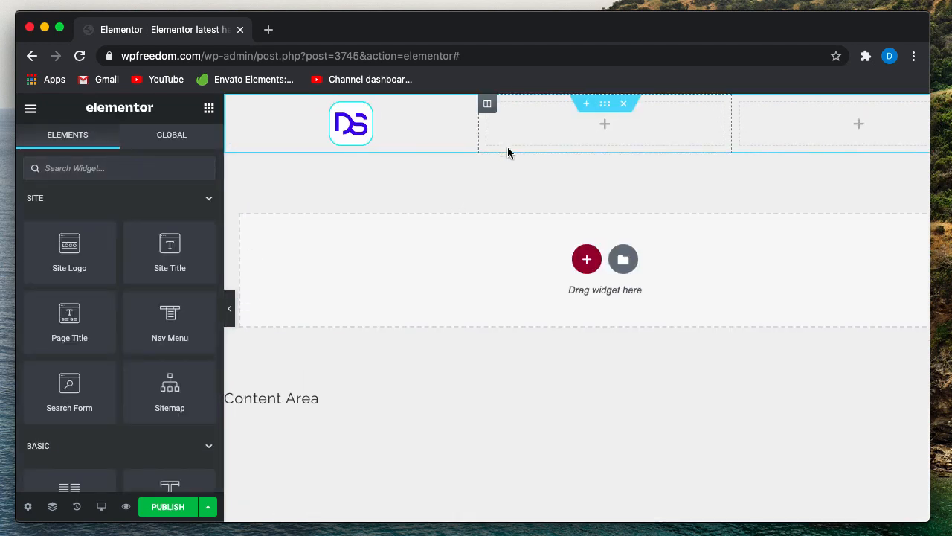
{"action": "left_click_drag", "start_coordinate": [165, 321], "coordinate": [588, 130]}
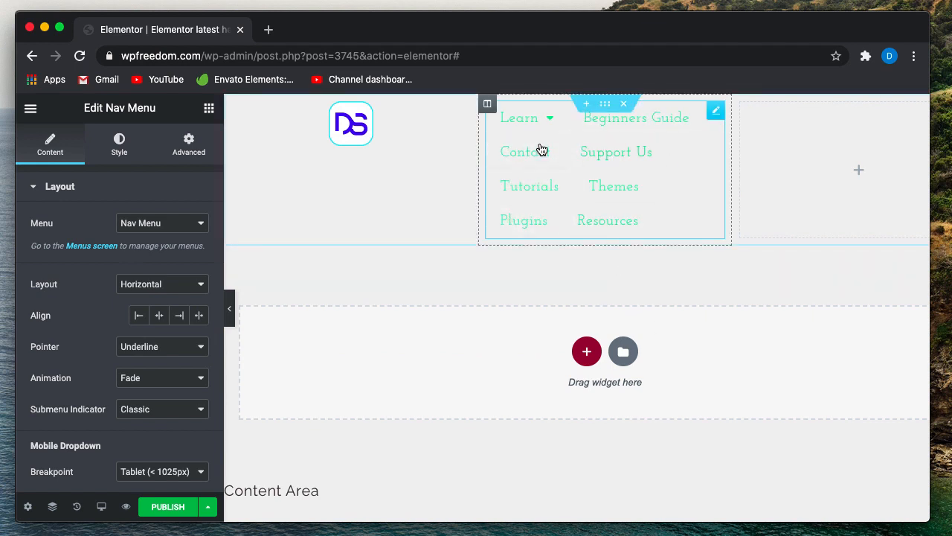
{"action": "right_click", "coordinate": [666, 301]}
{"action": "left_click", "coordinate": [523, 295]}
{"action": "scroll", "coordinate": [524, 295], "scroll_direction": "right", "scroll_amount": 1}
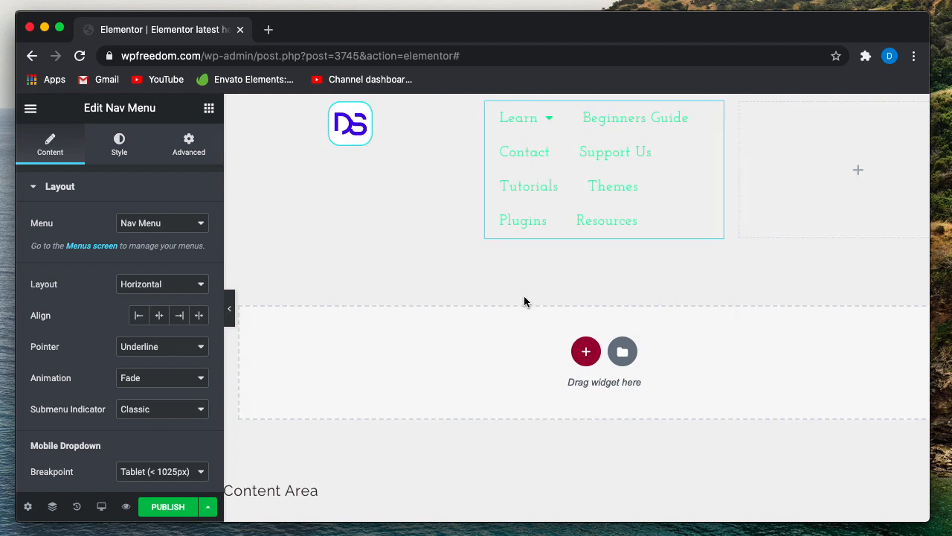
{"action": "left_click", "coordinate": [801, 176]}
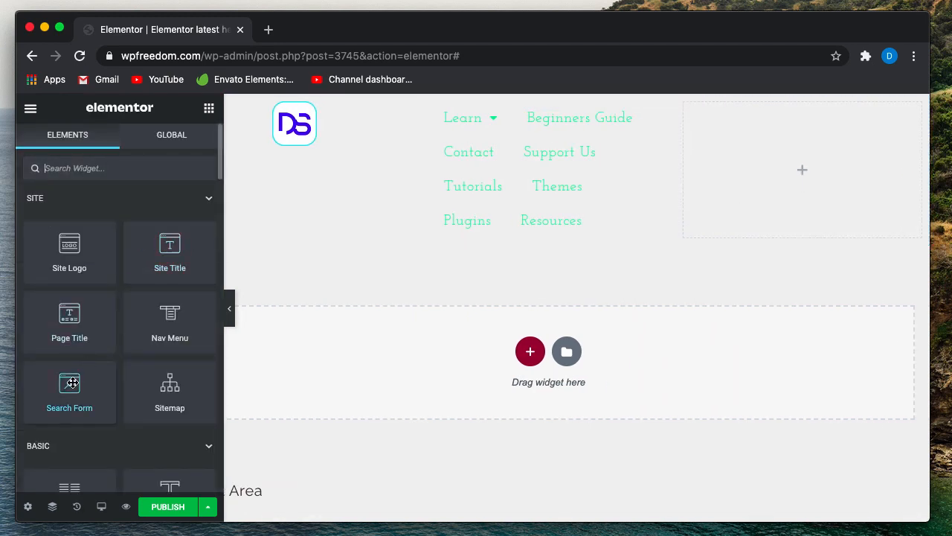
{"action": "left_click_drag", "start_coordinate": [69, 385], "coordinate": [812, 166]}
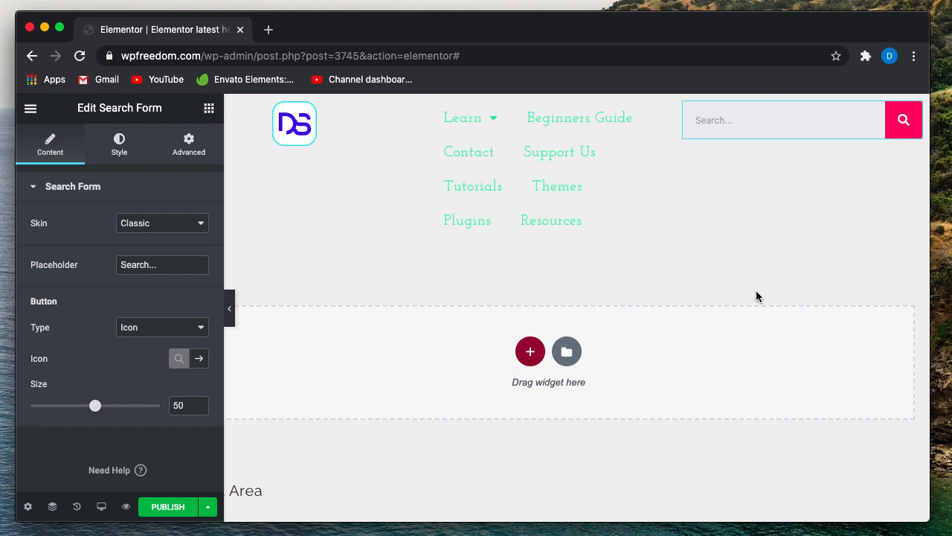
- Search Elementor's Finder for the Dashboard, open it in a new browser tab and switch to that tab, closing the Finder
{"action": "mouse_move", "coordinate": [458, 131]}
{"action": "key", "text": "super+e"}
{"action": "type", "text": "das"}
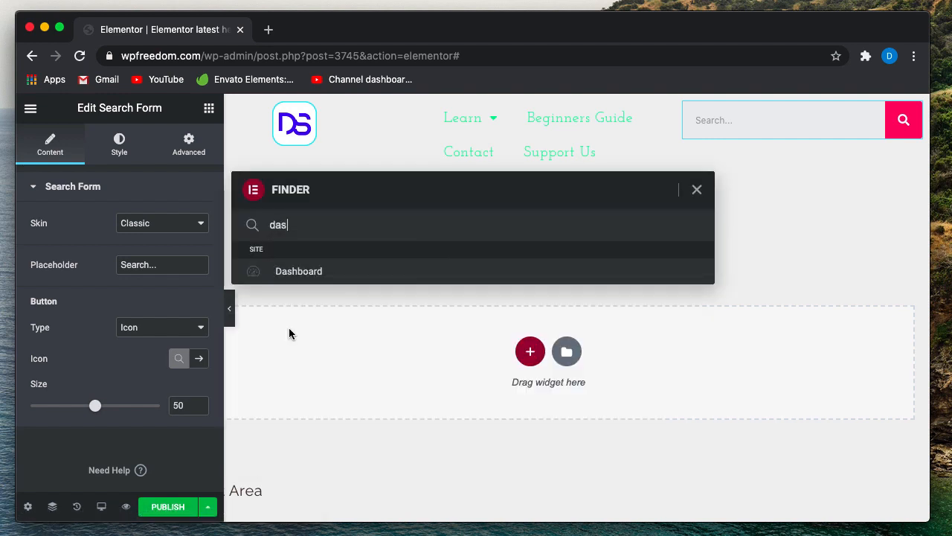
{"action": "type", "text": "hbo"}
{"action": "left_click", "coordinate": [344, 272]}
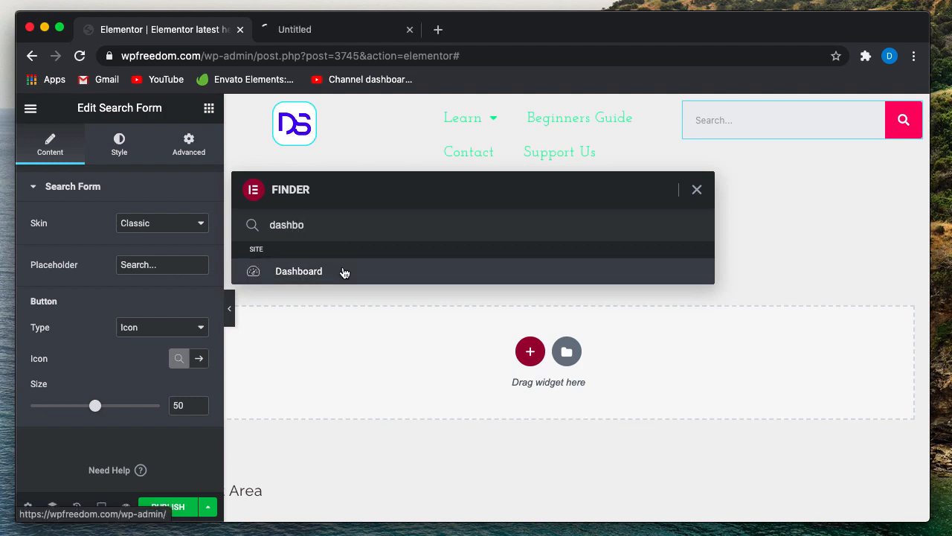
{"action": "left_click", "coordinate": [698, 192]}
{"action": "left_click", "coordinate": [302, 36]}
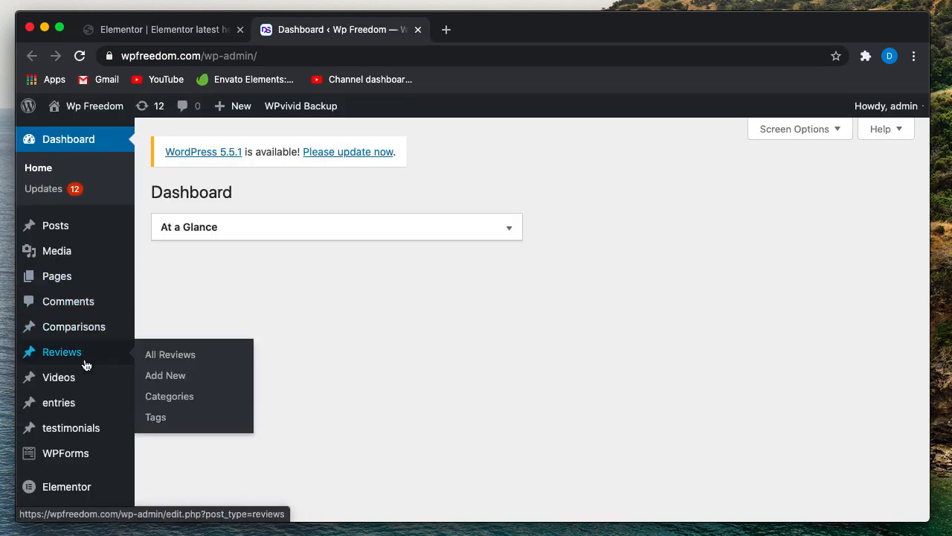
- Open the WordPress Menus page under Appearance
{"action": "scroll", "coordinate": [86, 365], "scroll_direction": "down", "scroll_amount": 5}
{"action": "mouse_move", "coordinate": [80, 402]}
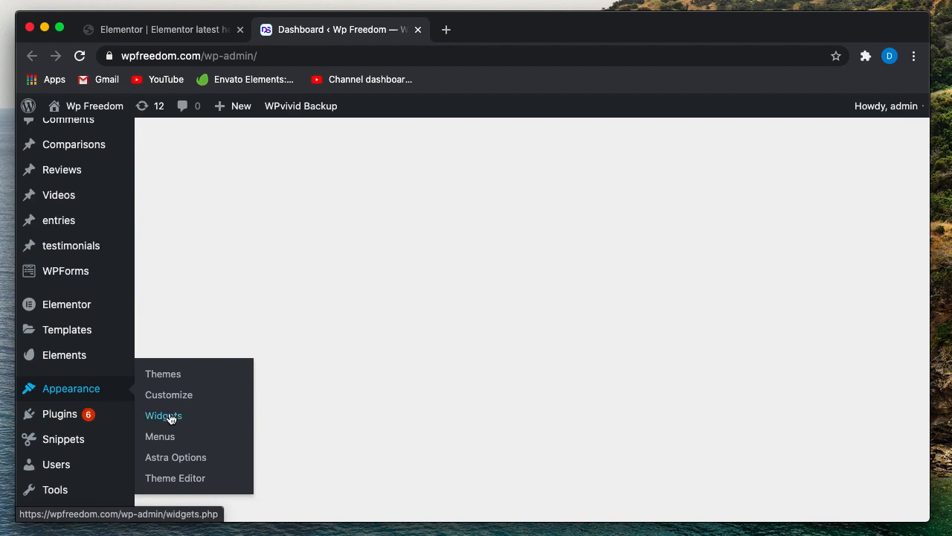
{"action": "left_click", "coordinate": [181, 437]}
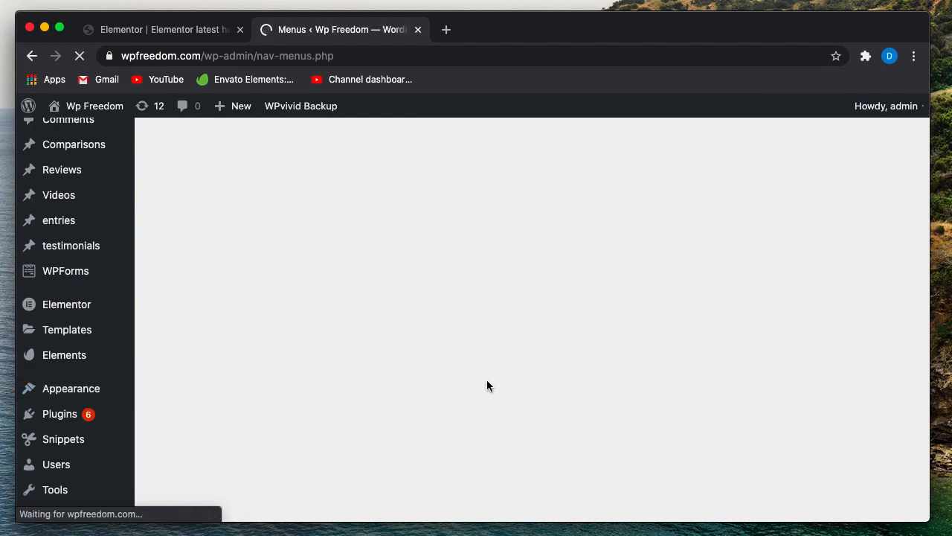
- Examine the Nav Menu's structure, including its top-level items and the sub items under Learn
{"action": "scroll", "coordinate": [506, 312], "scroll_direction": "down", "scroll_amount": 1}
{"action": "scroll", "coordinate": [509, 297], "scroll_direction": "down", "scroll_amount": 4}
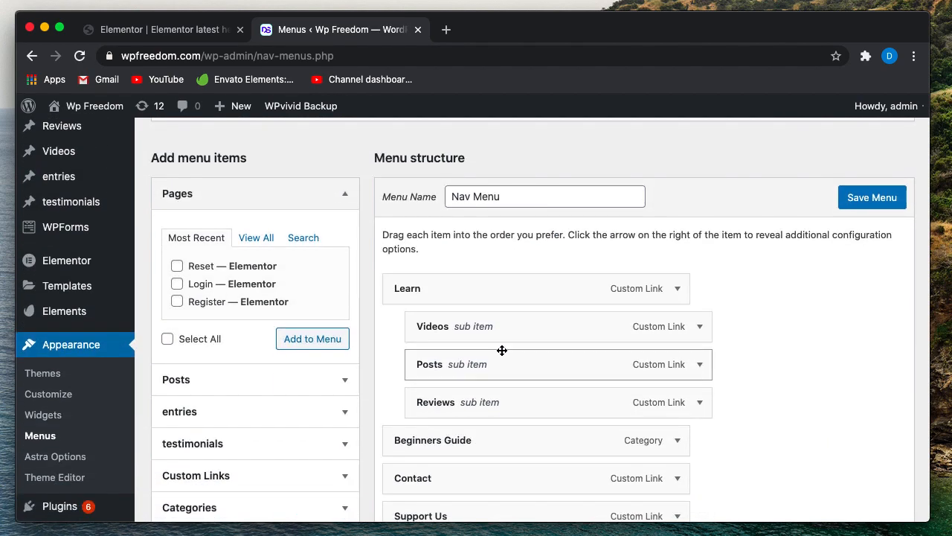
{"action": "scroll", "coordinate": [501, 351], "scroll_direction": "down", "scroll_amount": 4}
{"action": "scroll", "coordinate": [510, 475], "scroll_direction": "down", "scroll_amount": 3}
{"action": "scroll", "coordinate": [510, 472], "scroll_direction": "up", "scroll_amount": 2}
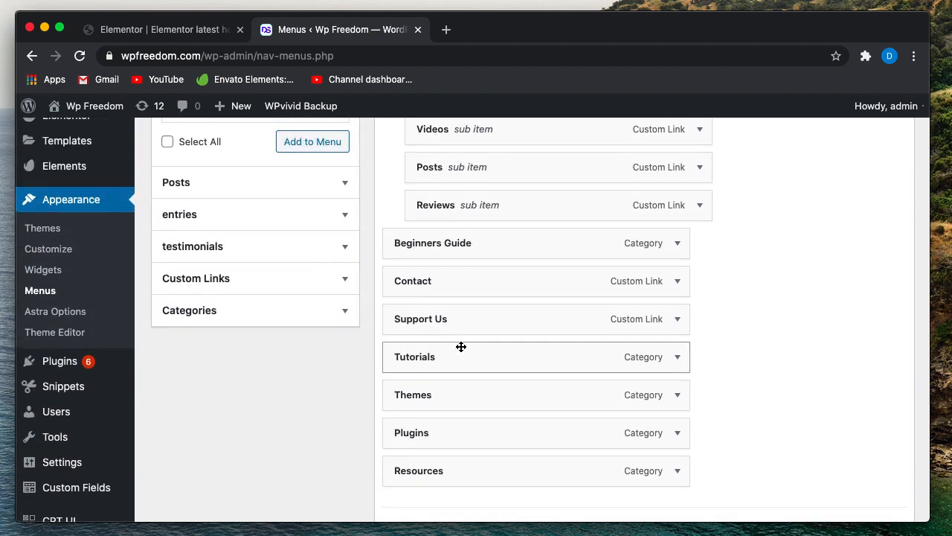
{"action": "scroll", "coordinate": [462, 350], "scroll_direction": "down", "scroll_amount": 3}
{"action": "scroll", "coordinate": [463, 375], "scroll_direction": "up", "scroll_amount": 10}
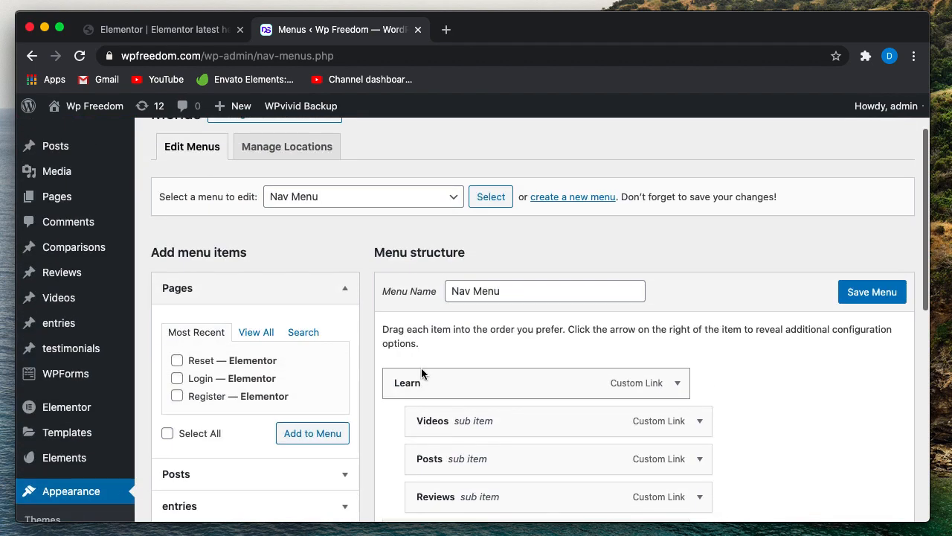
{"action": "scroll", "coordinate": [212, 365], "scroll_direction": "down", "scroll_amount": 3}
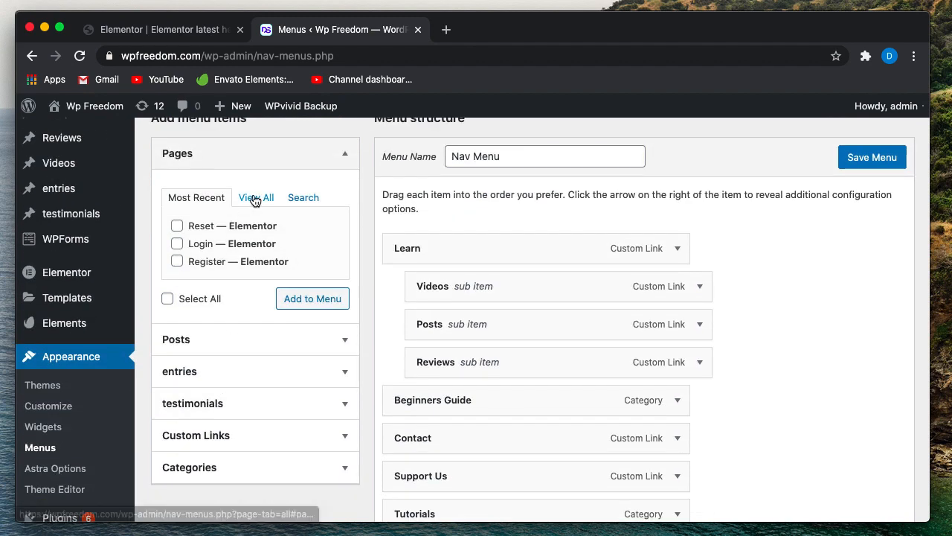
- Add a custom link to the Nav Menu with URL # and link text More
{"action": "scroll", "coordinate": [213, 335], "scroll_direction": "down", "scroll_amount": 3}
{"action": "left_click", "coordinate": [246, 302]}
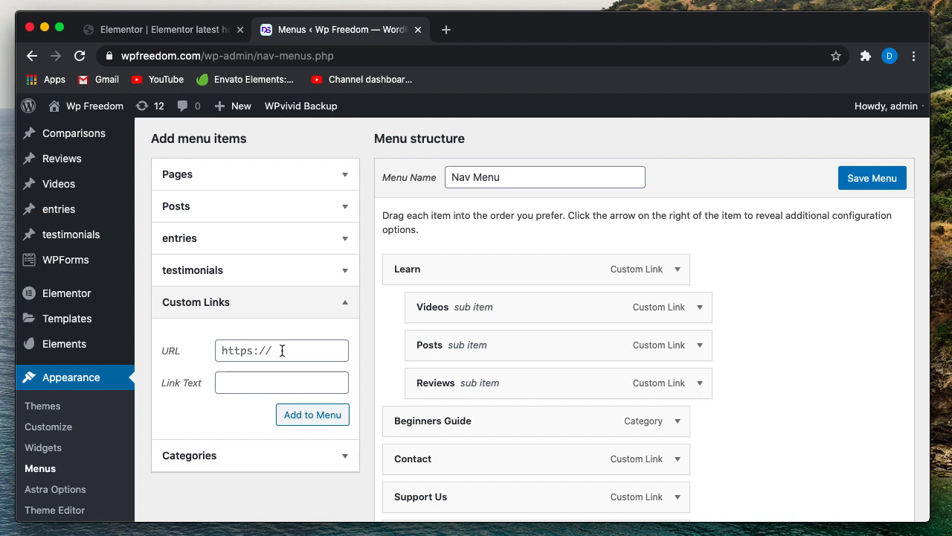
{"action": "left_click", "coordinate": [238, 385]}
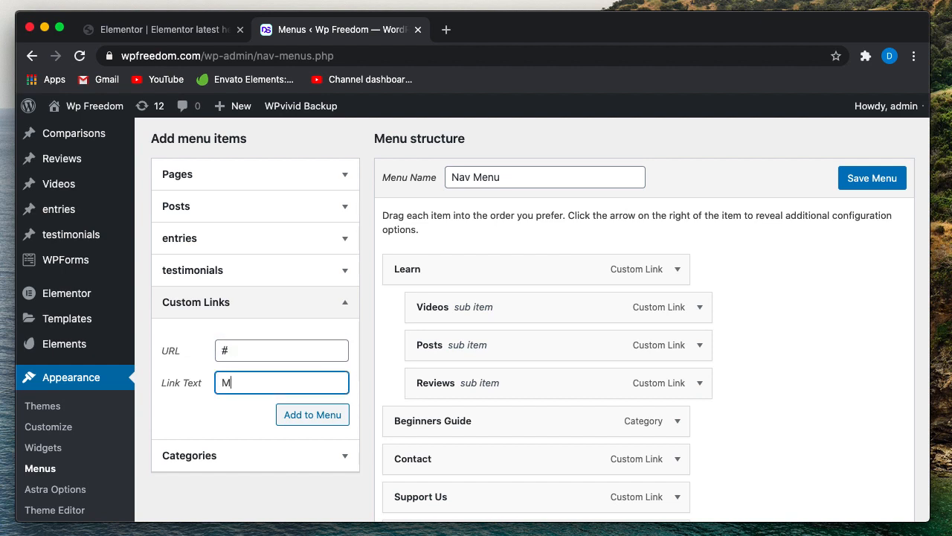
{"action": "left_click", "coordinate": [292, 421]}
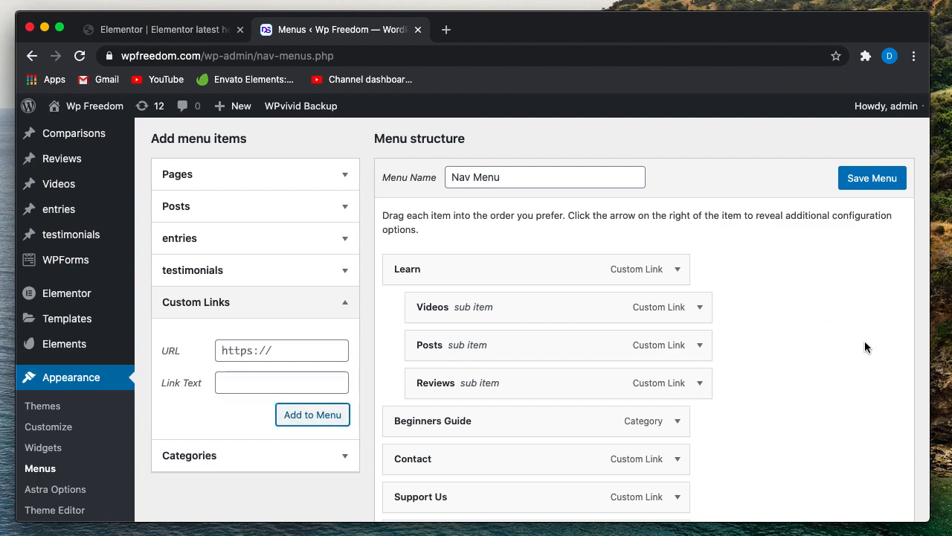
{"action": "scroll", "coordinate": [787, 351], "scroll_direction": "down", "scroll_amount": 5}
{"action": "scroll", "coordinate": [786, 352], "scroll_direction": "up", "scroll_amount": 1}
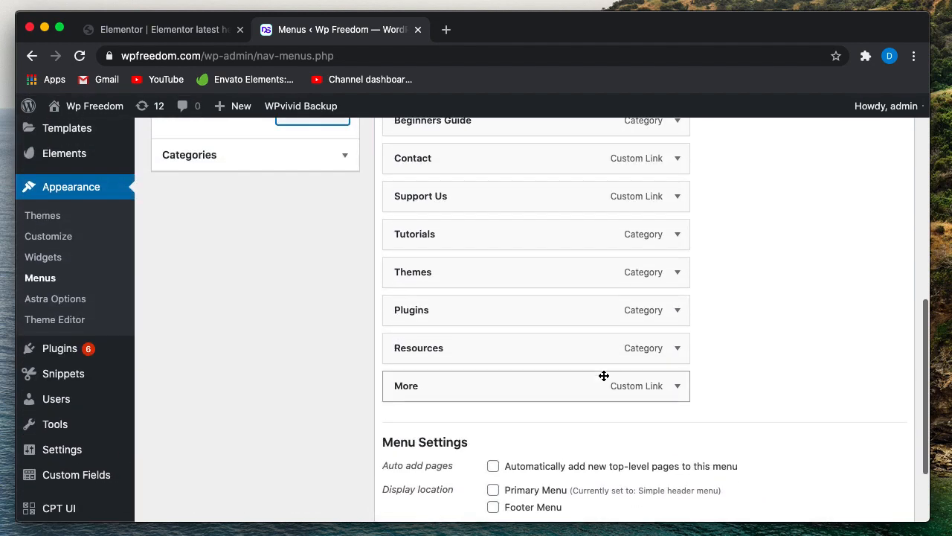
- Move More below Support Us and nest Tutorials, Themes, Plugins and Resources under it as sub items
{"action": "left_click_drag", "start_coordinate": [540, 386], "coordinate": [504, 230]}
{"action": "left_click_drag", "start_coordinate": [474, 274], "coordinate": [521, 309]}
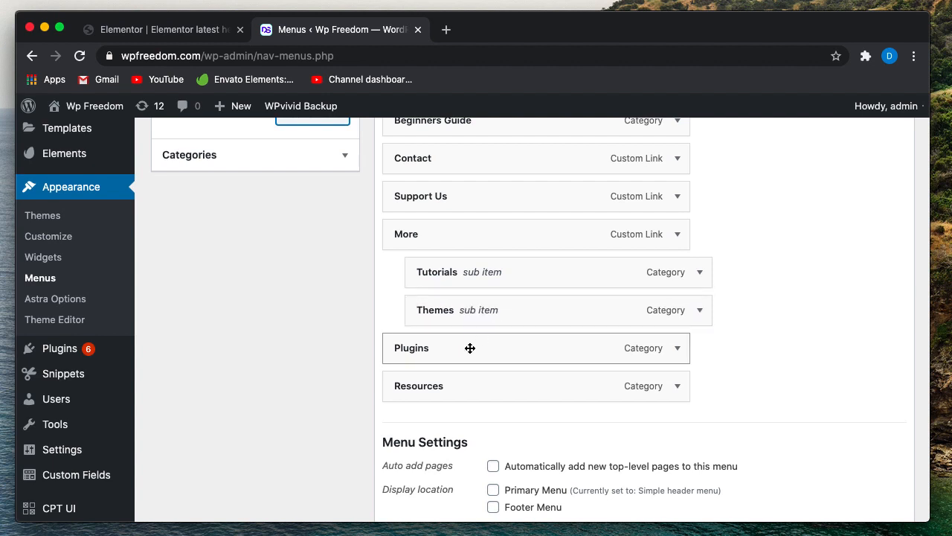
{"action": "left_click_drag", "start_coordinate": [464, 352], "coordinate": [491, 352]}
{"action": "left_click_drag", "start_coordinate": [472, 386], "coordinate": [501, 386]}
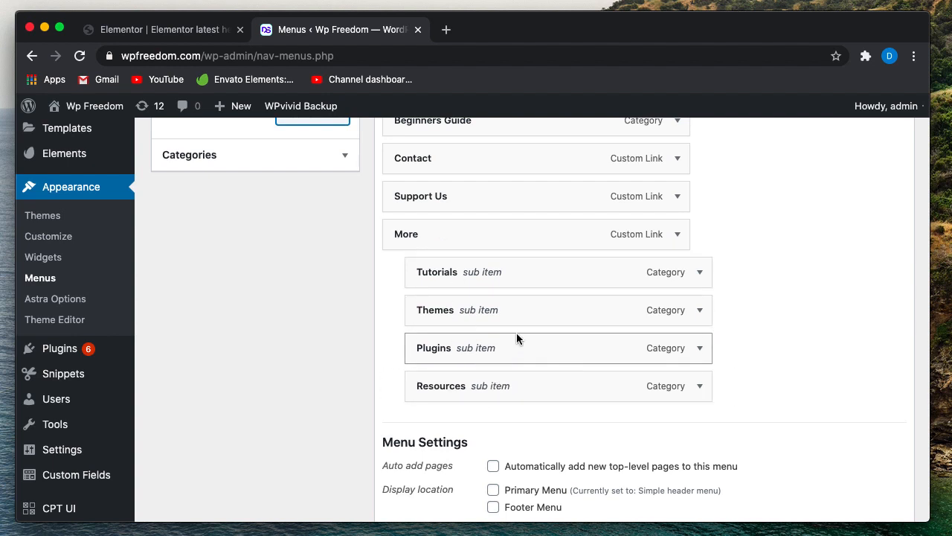
- Try nesting Themes under Tutorials and Plugins under Themes, and return both to direct sub items of More
{"action": "left_click_drag", "start_coordinate": [537, 313], "coordinate": [691, 310]}
{"action": "left_click_drag", "start_coordinate": [567, 353], "coordinate": [704, 357]}
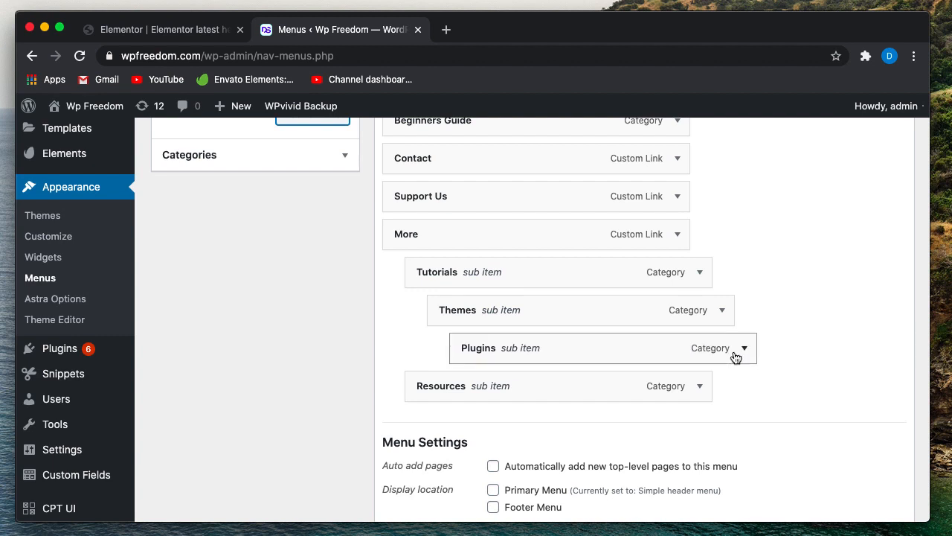
{"action": "left_click_drag", "start_coordinate": [617, 354], "coordinate": [555, 308]}
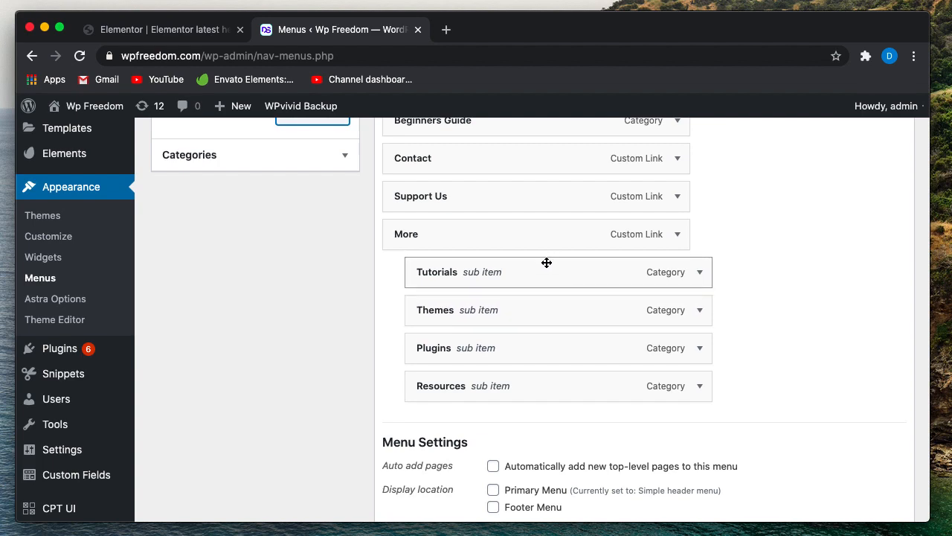
- Review the rearranged menu structure, save the Nav Menu and dismiss the update notice
{"action": "scroll", "coordinate": [482, 334], "scroll_direction": "up", "scroll_amount": 10}
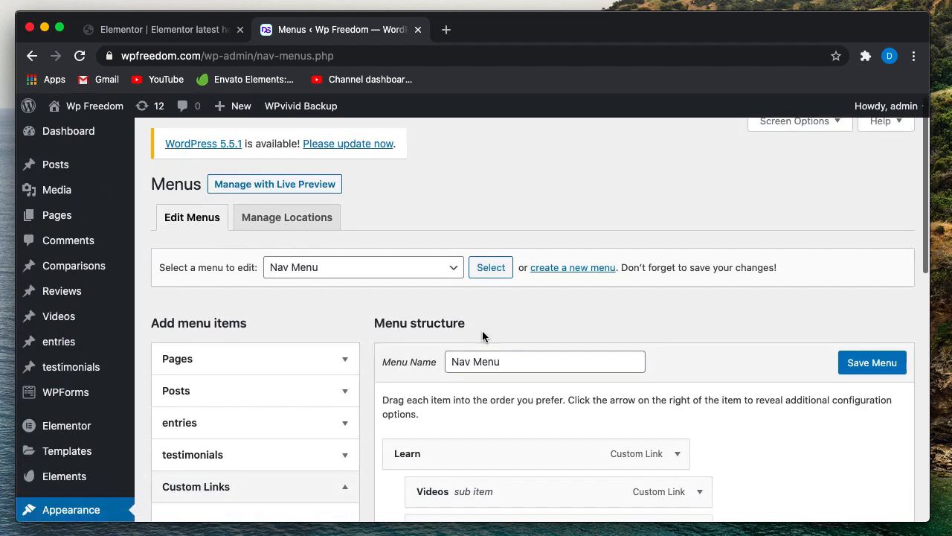
{"action": "scroll", "coordinate": [484, 332], "scroll_direction": "down", "scroll_amount": 5}
{"action": "scroll", "coordinate": [484, 332], "scroll_direction": "up", "scroll_amount": 3}
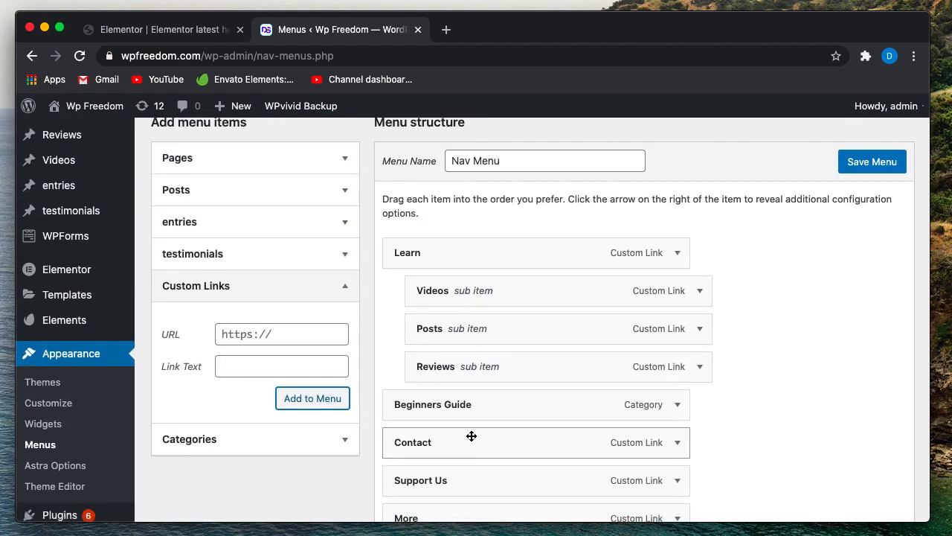
{"action": "scroll", "coordinate": [472, 402], "scroll_direction": "down", "scroll_amount": 2}
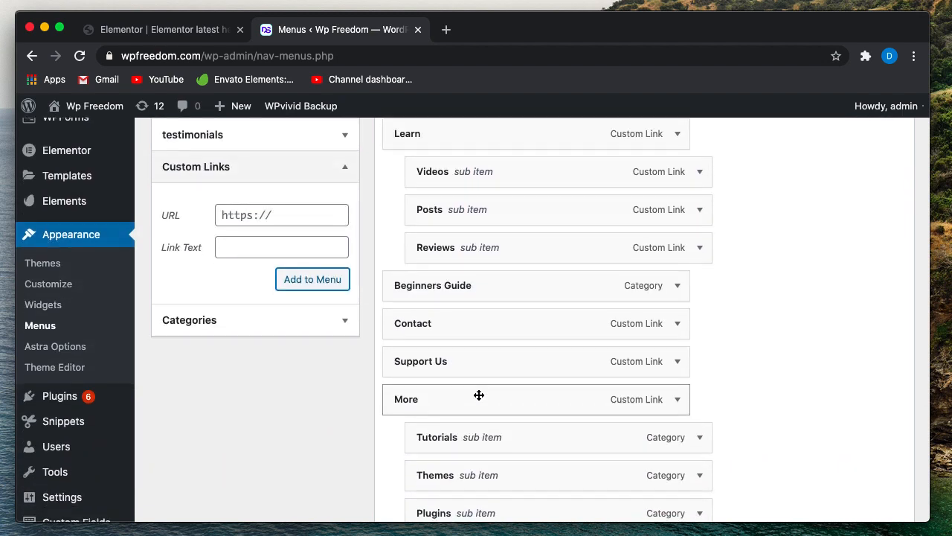
{"action": "scroll", "coordinate": [479, 394], "scroll_direction": "down", "scroll_amount": 3}
{"action": "scroll", "coordinate": [488, 344], "scroll_direction": "up", "scroll_amount": 6}
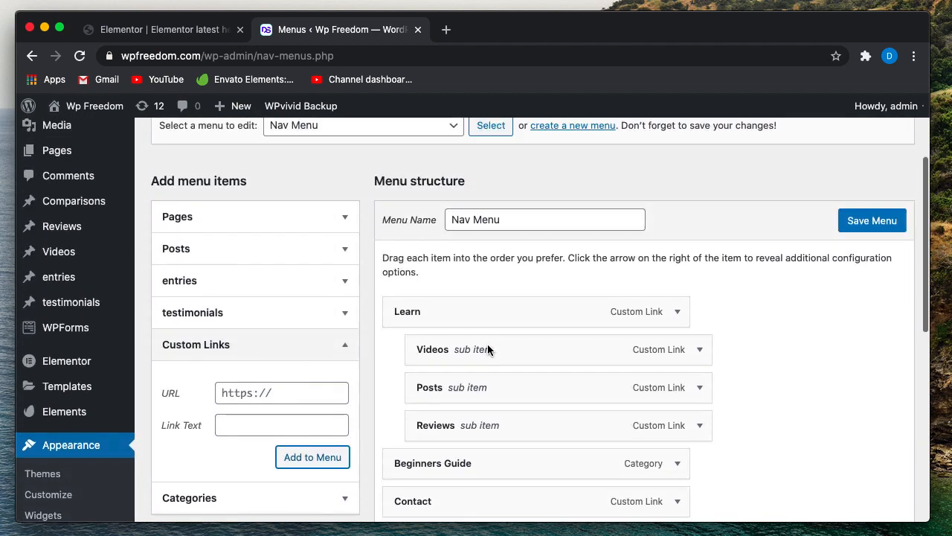
{"action": "left_click", "coordinate": [869, 262]}
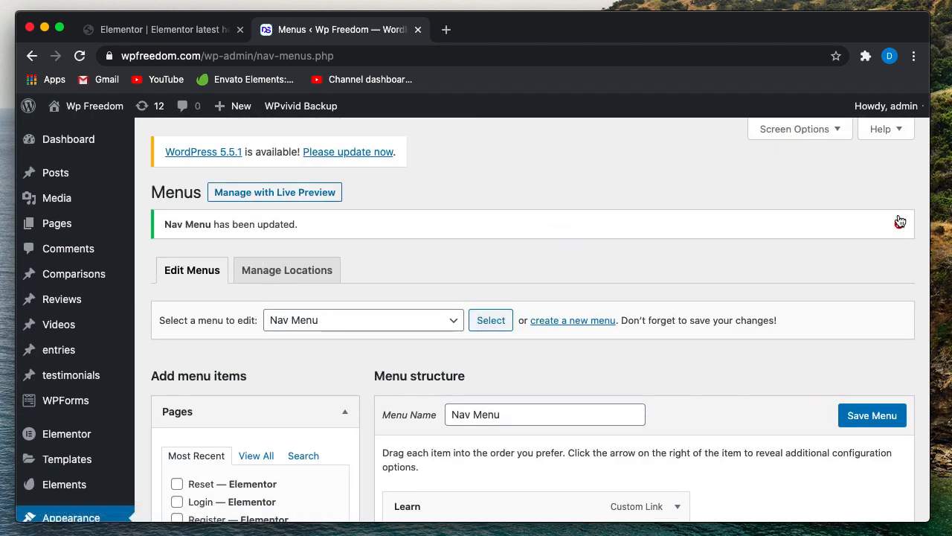
{"action": "left_click", "coordinate": [900, 222]}
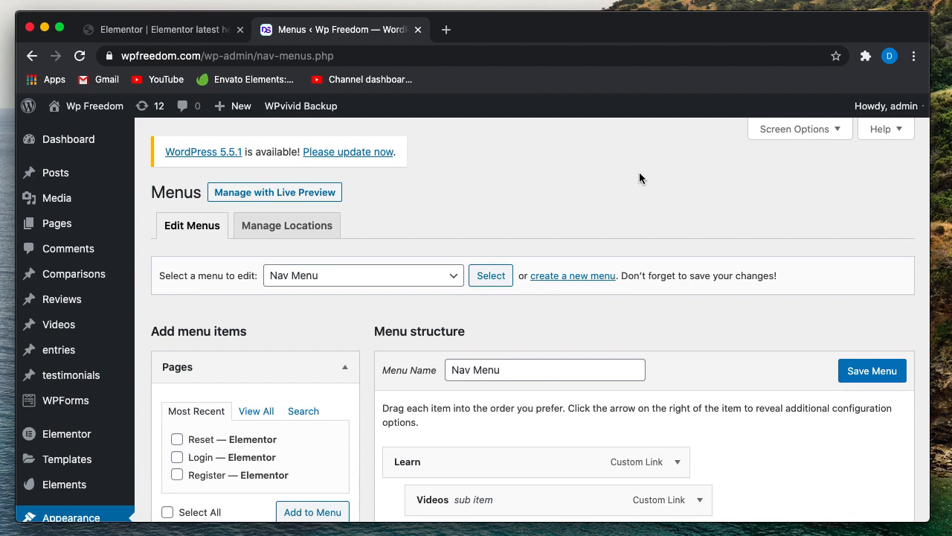
- Switch back to the Elementor editor and publish the header template with the display condition Include Entire Site
{"action": "left_click", "coordinate": [130, 32]}
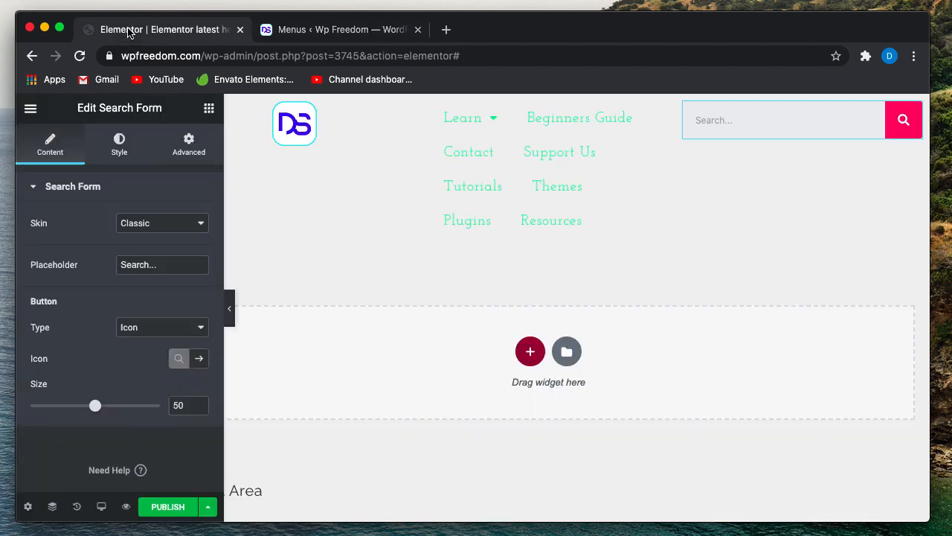
{"action": "left_click", "coordinate": [167, 507]}
{"action": "left_click", "coordinate": [510, 440]}
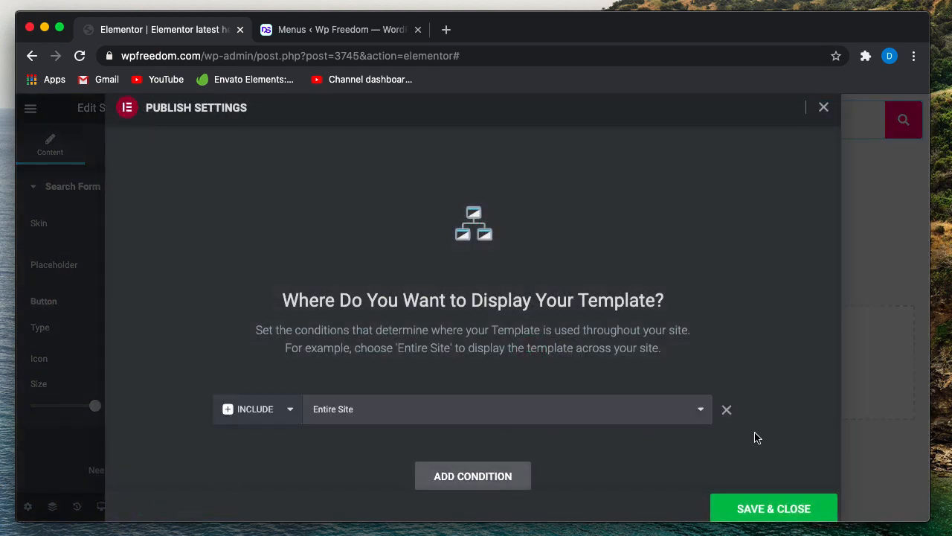
{"action": "left_click", "coordinate": [787, 507]}
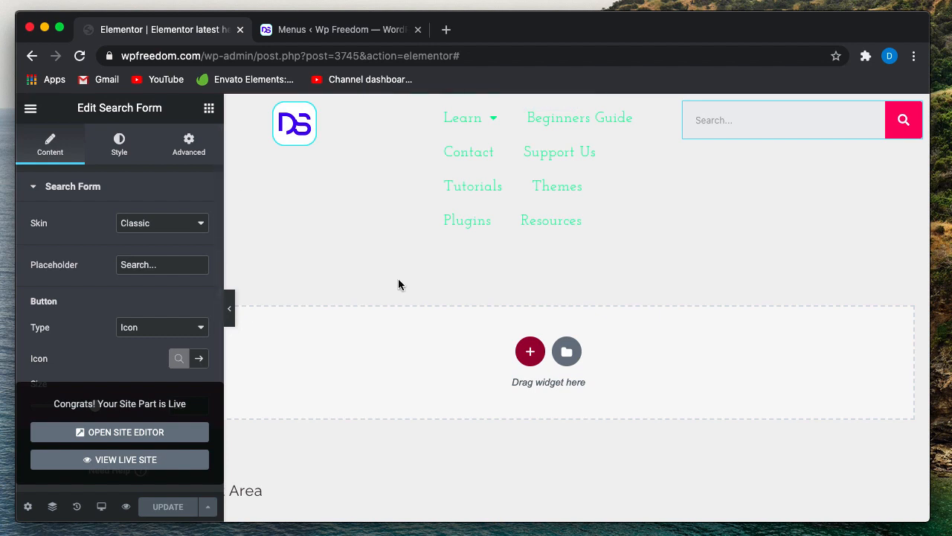
- Reload the Elementor editor to refresh the header's navigation menu, and open the header section's layout settings
{"action": "left_click", "coordinate": [79, 57]}
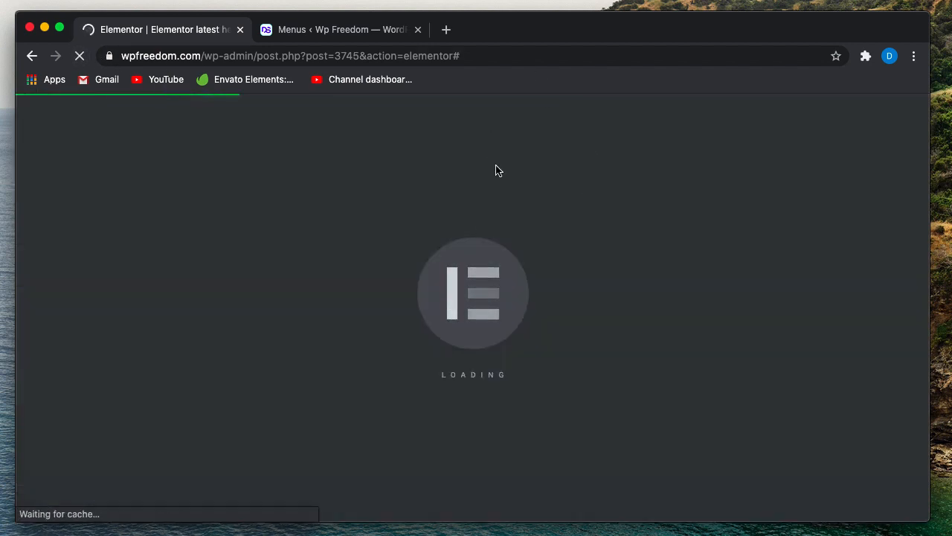
{"action": "left_click", "coordinate": [335, 29]}
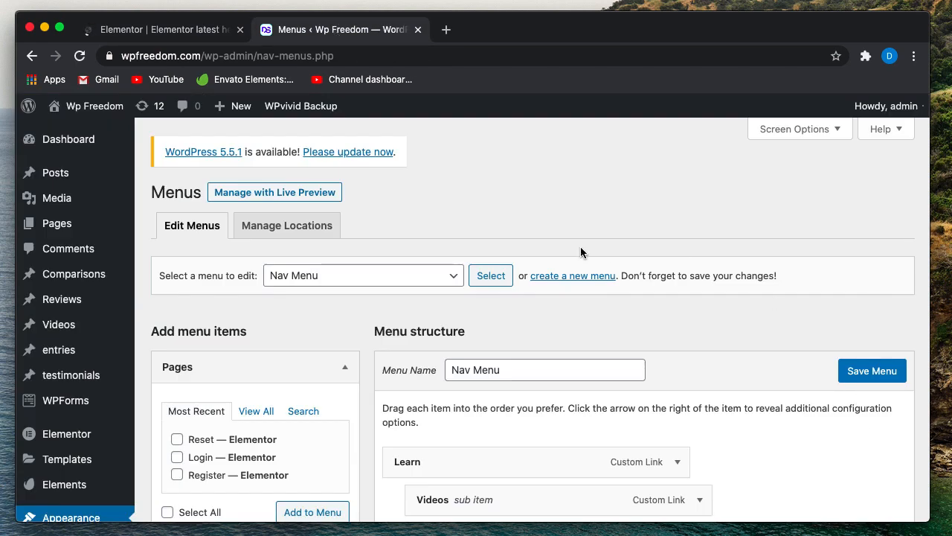
{"action": "left_click", "coordinate": [177, 27]}
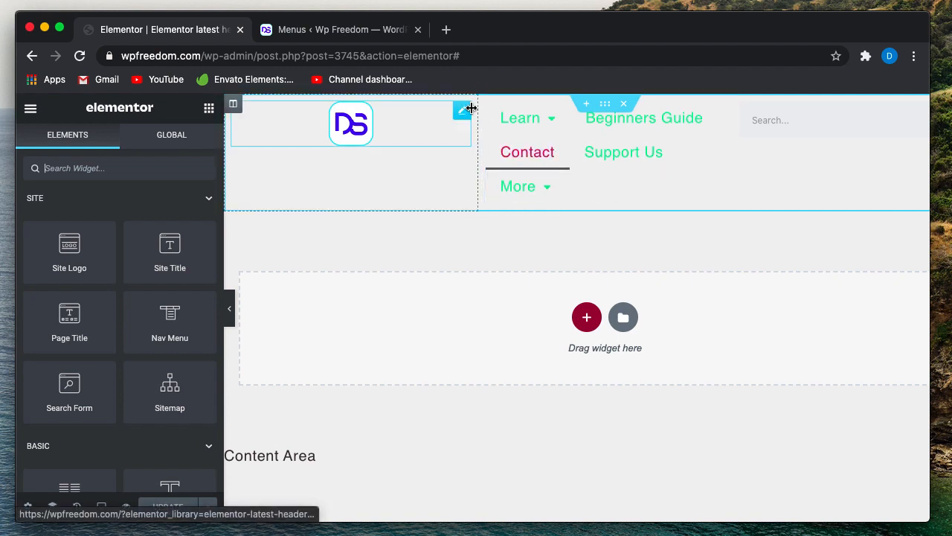
{"action": "left_click", "coordinate": [605, 104]}
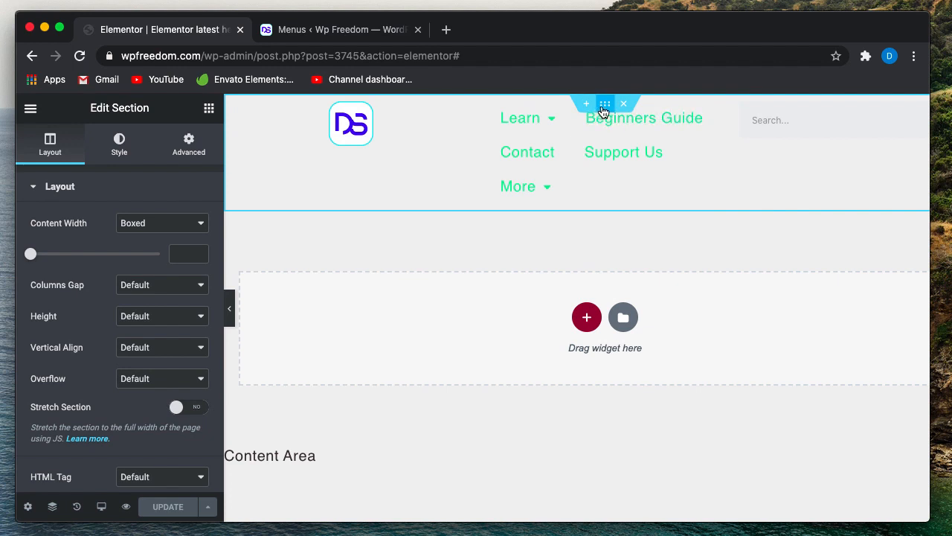
- Give the header section a classic background in white (#FFFFFF)
{"action": "scroll", "coordinate": [808, 132], "scroll_direction": "right", "scroll_amount": 2}
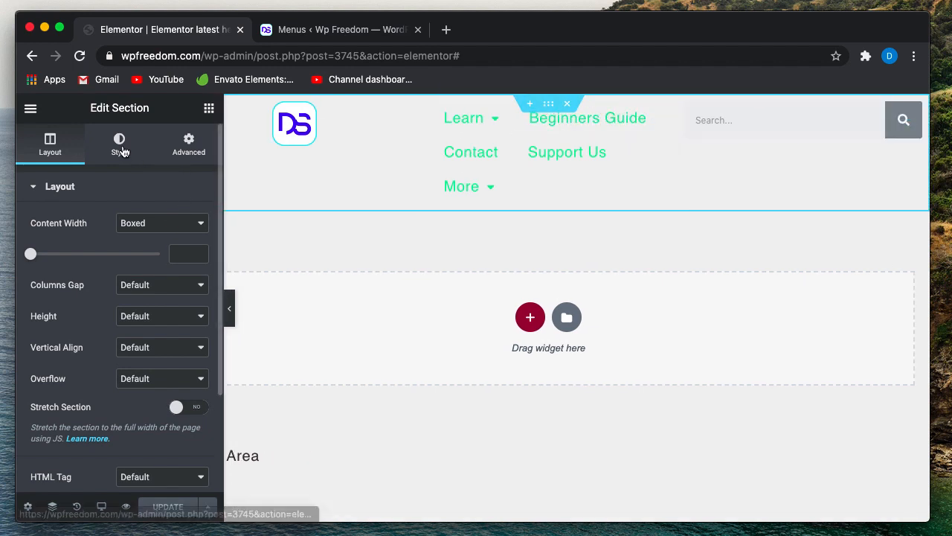
{"action": "left_click", "coordinate": [119, 145]}
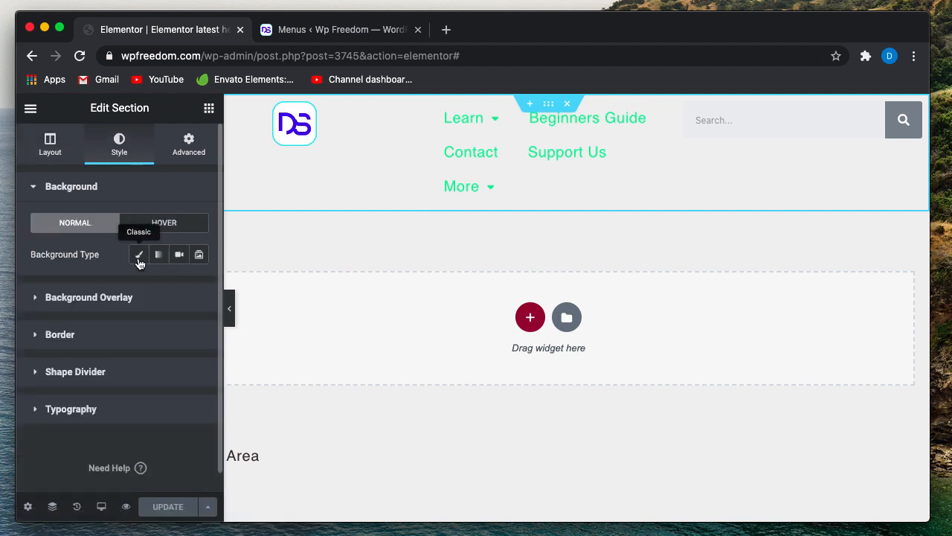
{"action": "left_click", "coordinate": [139, 255]}
{"action": "left_click", "coordinate": [179, 287]}
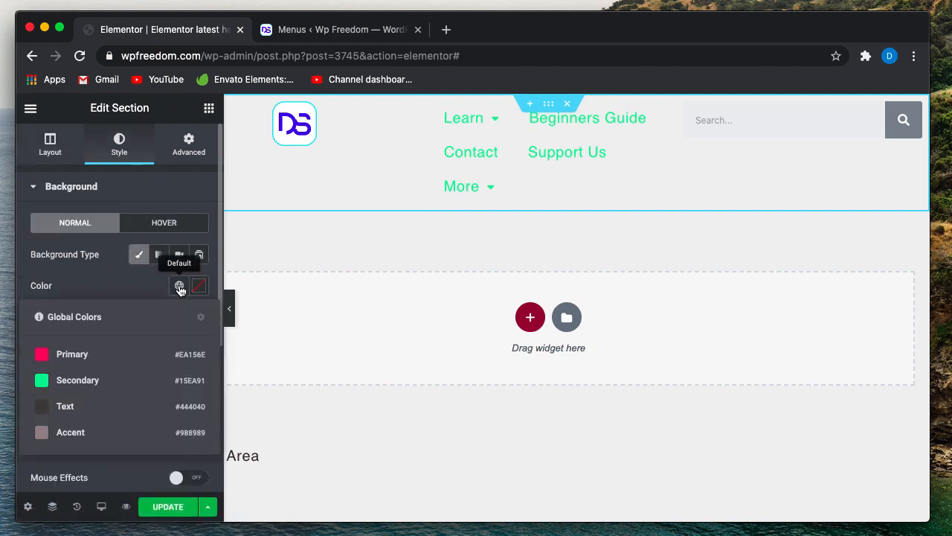
{"action": "left_click", "coordinate": [179, 287]}
{"action": "left_click", "coordinate": [199, 287]}
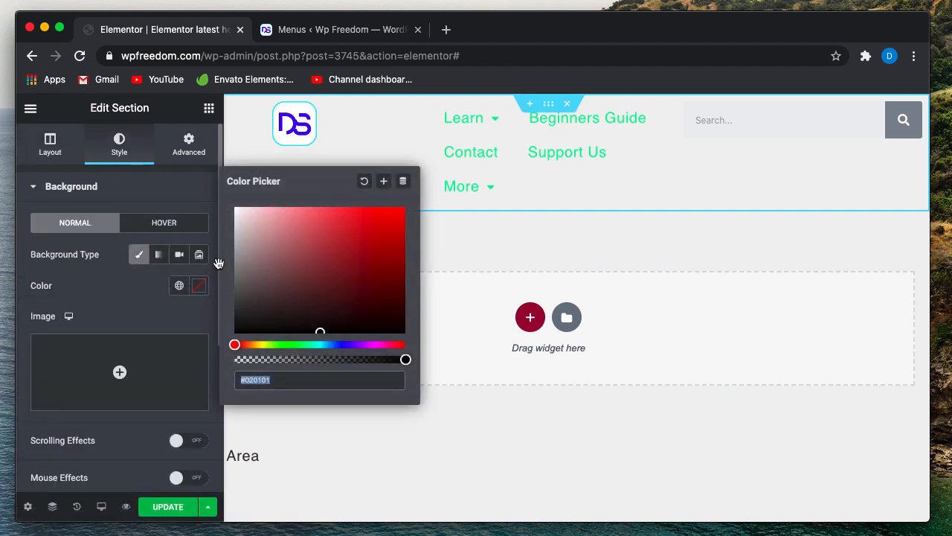
{"action": "left_click_drag", "start_coordinate": [238, 216], "coordinate": [214, 207]}
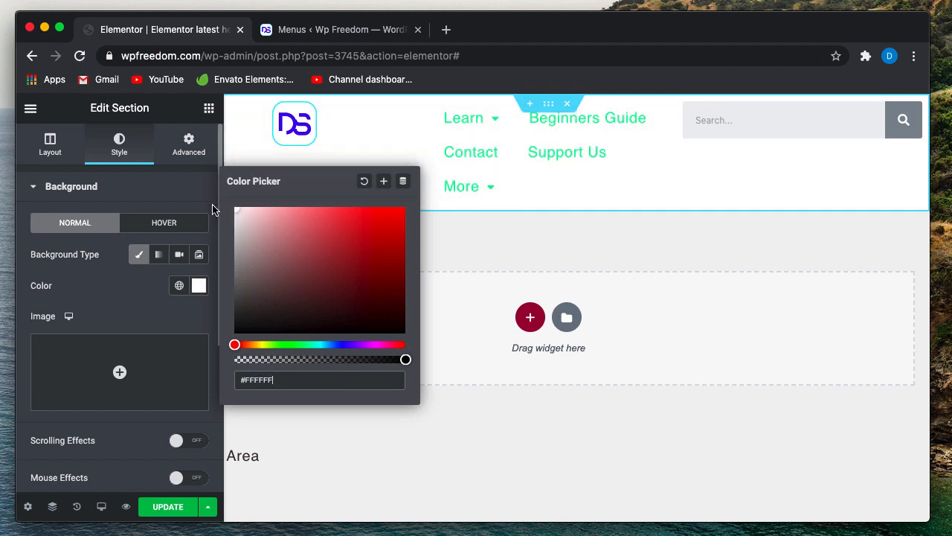
{"action": "left_click", "coordinate": [141, 320]}
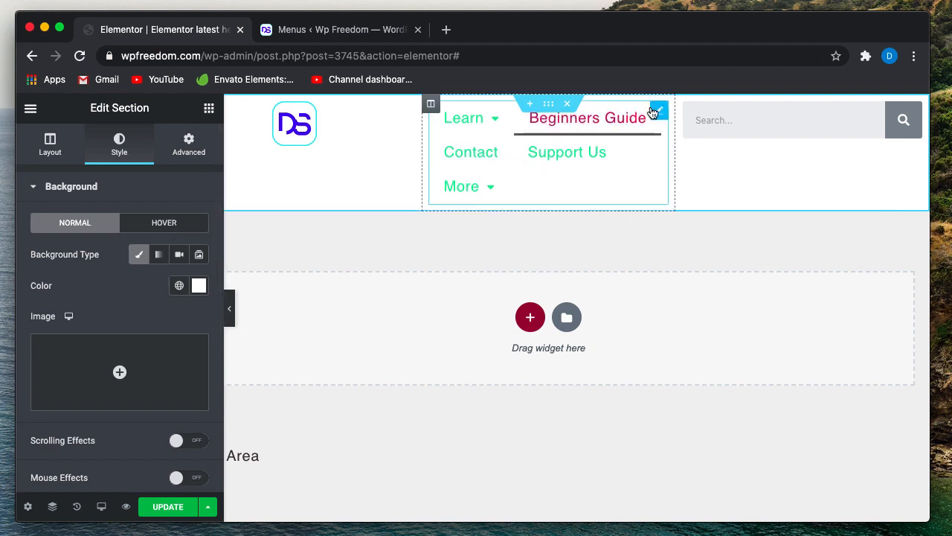
- Set the nav menu's normal text color to the global Text color and check it on the Learn item
{"action": "left_click", "coordinate": [659, 114]}
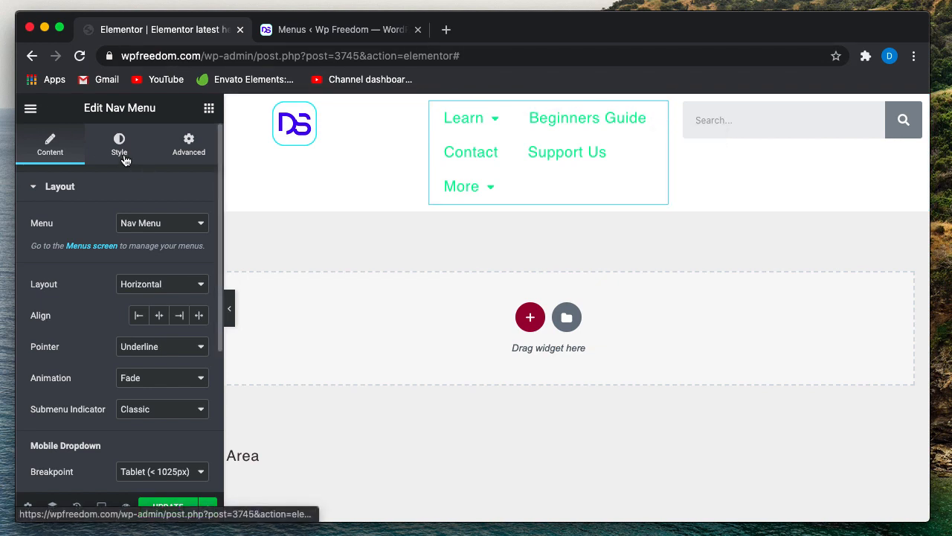
{"action": "left_click", "coordinate": [124, 159]}
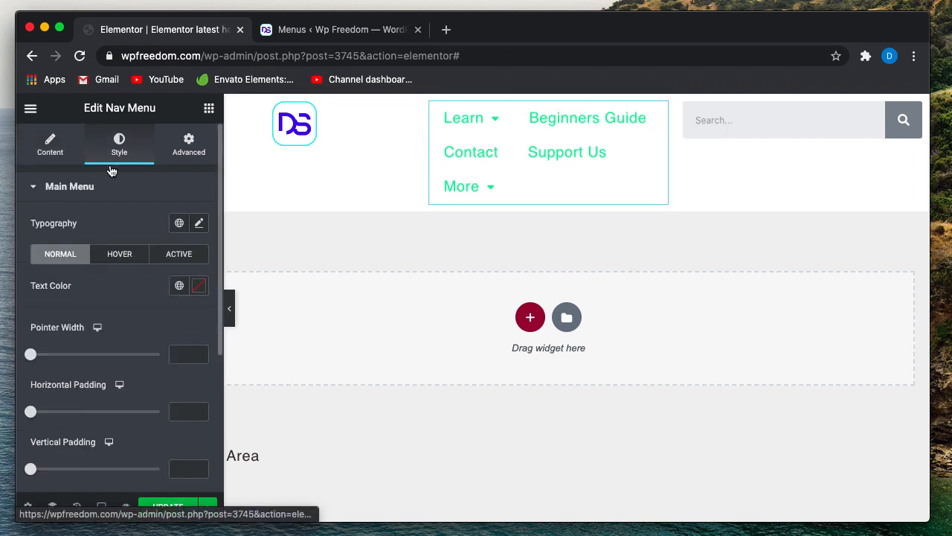
{"action": "left_click", "coordinate": [179, 289]}
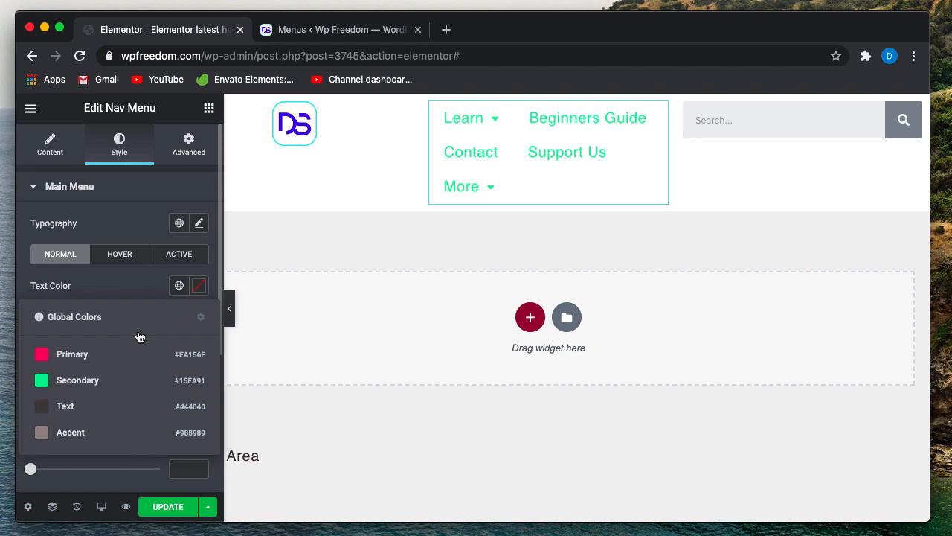
{"action": "left_click", "coordinate": [92, 414]}
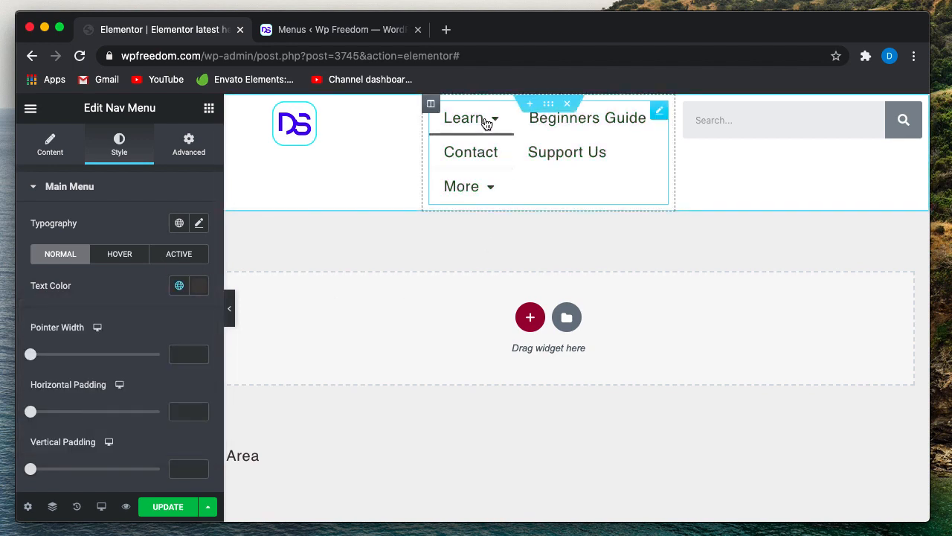
{"action": "mouse_move", "coordinate": [486, 121]}
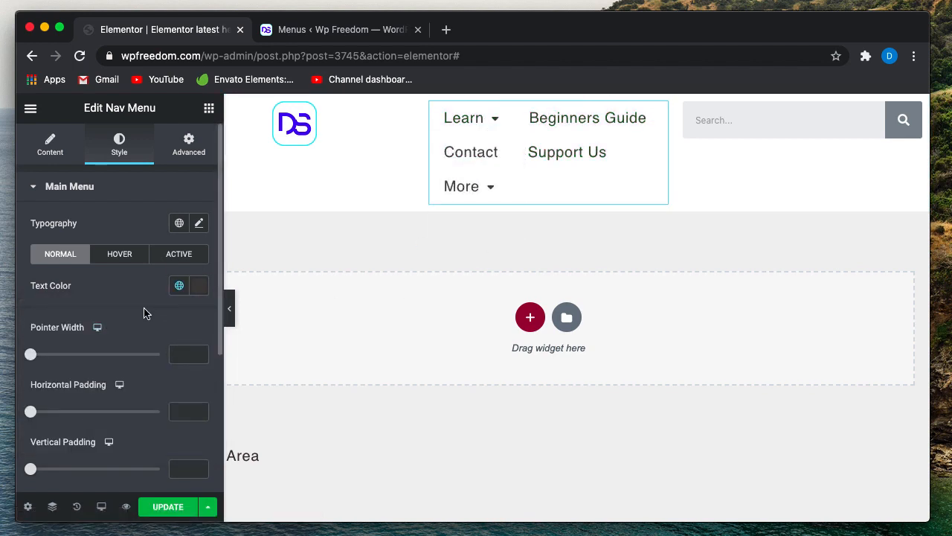
- Set the main menu's hover text color to the global Primary color and preview it on the menu items
{"action": "left_click", "coordinate": [120, 256]}
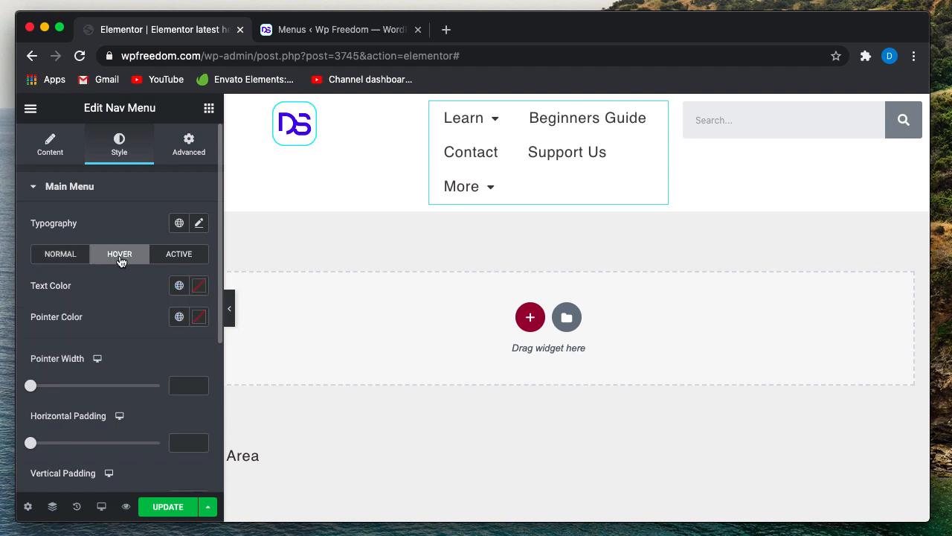
{"action": "left_click", "coordinate": [178, 285]}
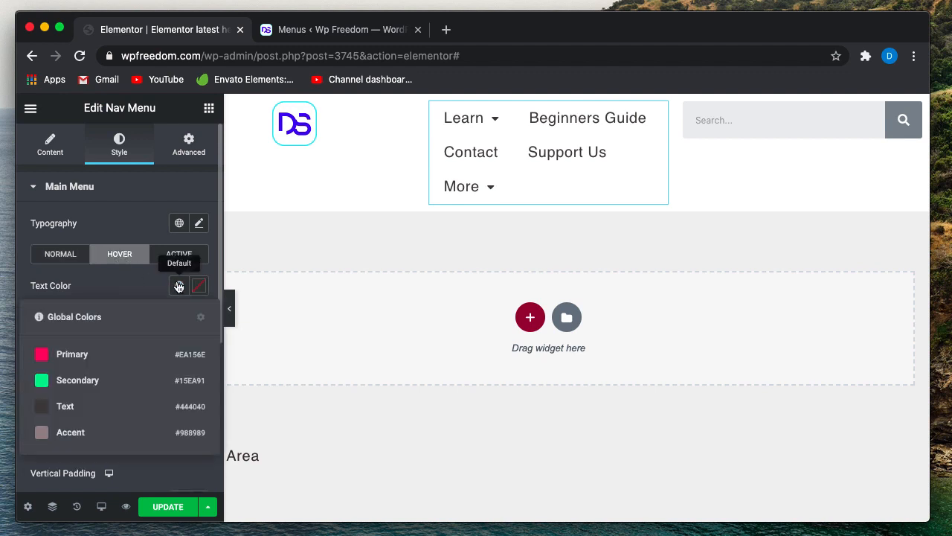
{"action": "left_click", "coordinate": [80, 355]}
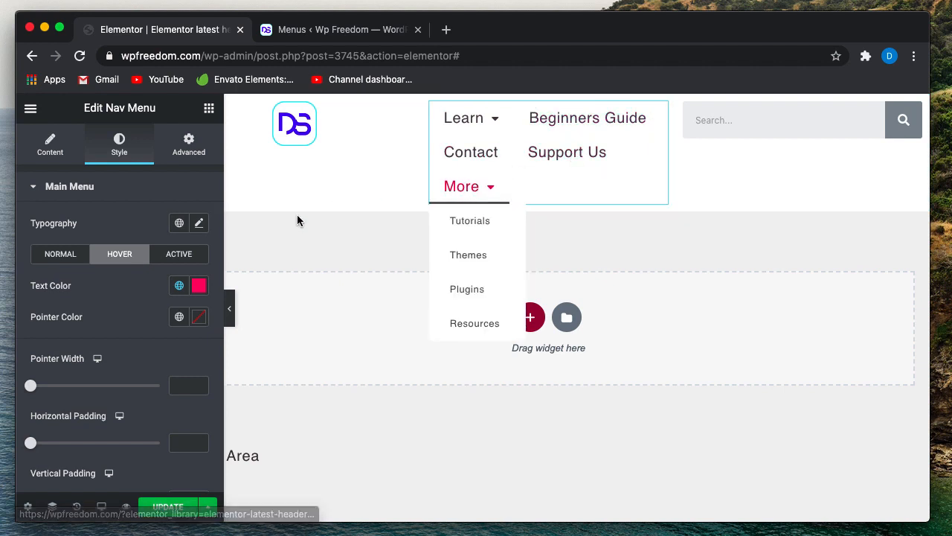
{"action": "mouse_move", "coordinate": [489, 124]}
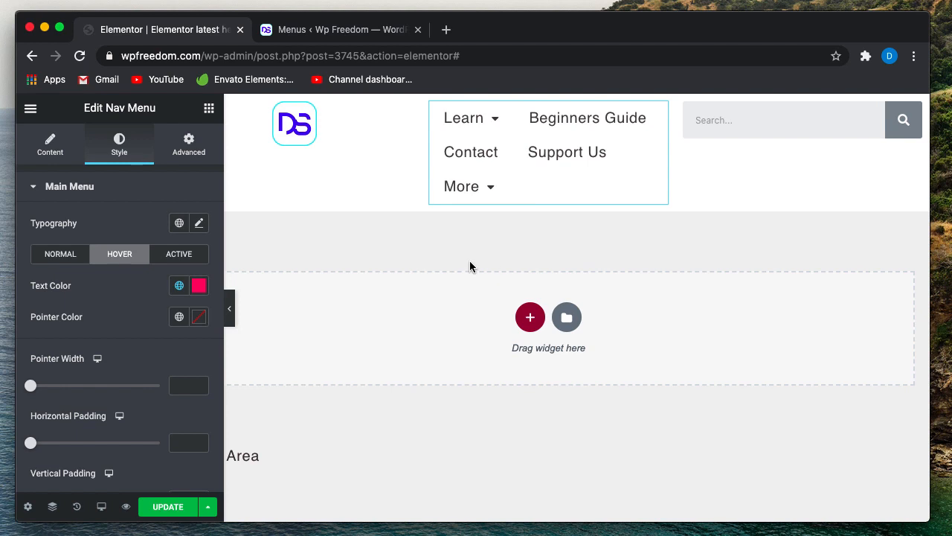
- Set the main menu's typography to the Roboto font family at a size of 18 px
{"action": "scroll", "coordinate": [119, 316], "scroll_direction": "down", "scroll_amount": 1}
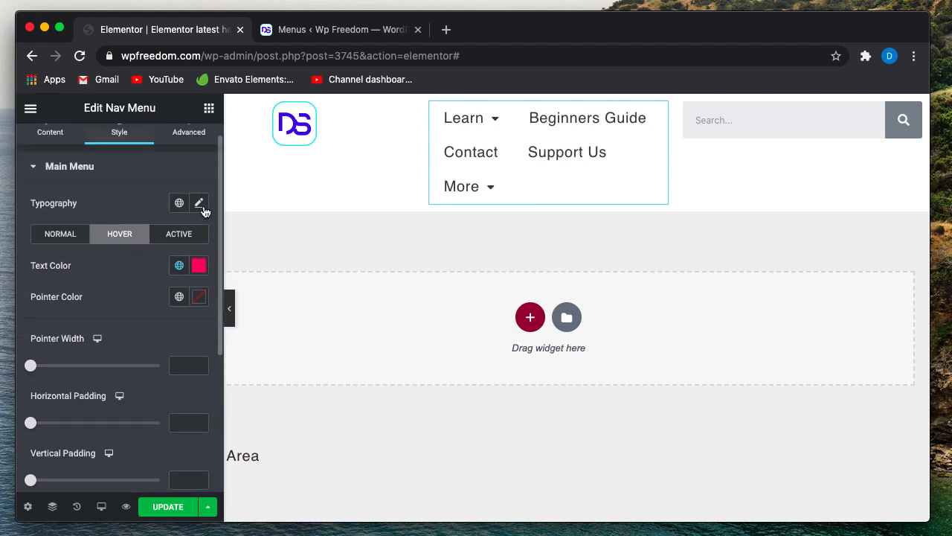
{"action": "left_click", "coordinate": [200, 205]}
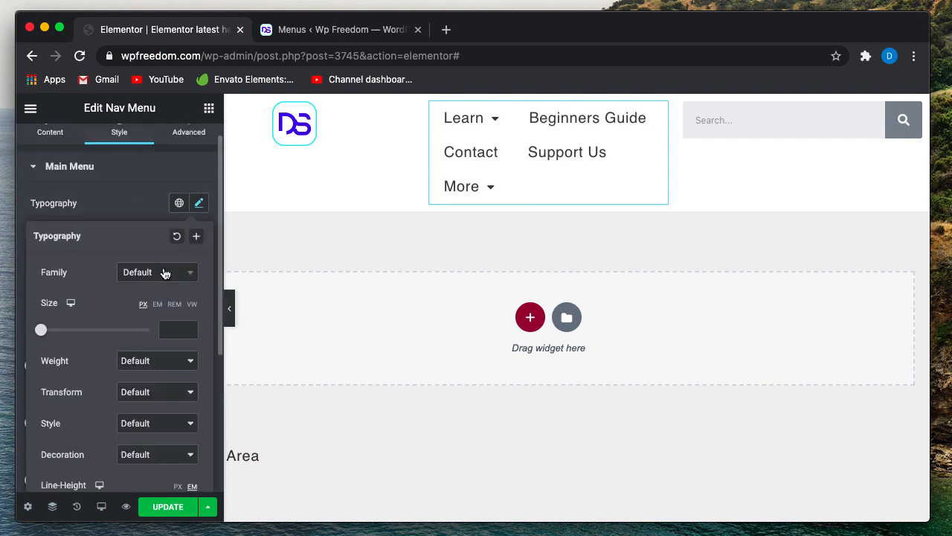
{"action": "left_click", "coordinate": [164, 272]}
{"action": "type", "text": "robo"}
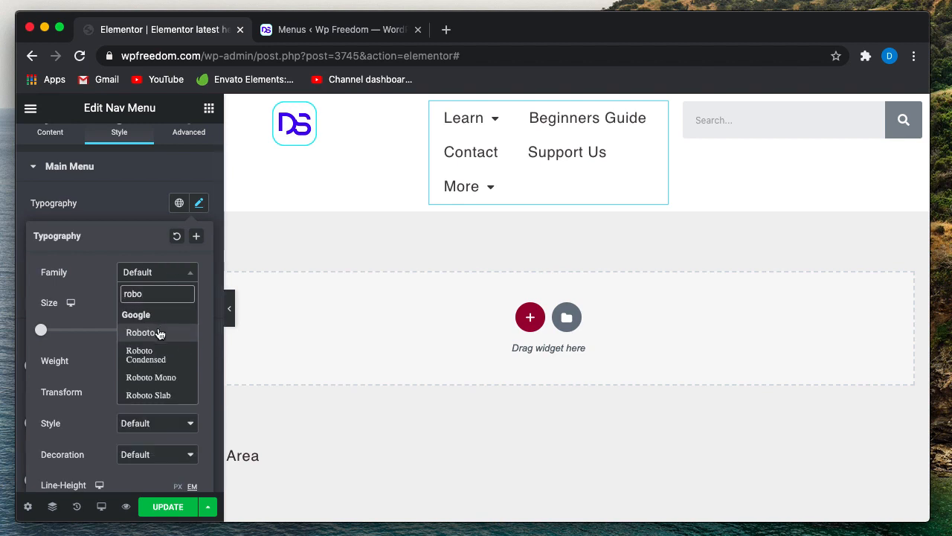
{"action": "left_click", "coordinate": [160, 334]}
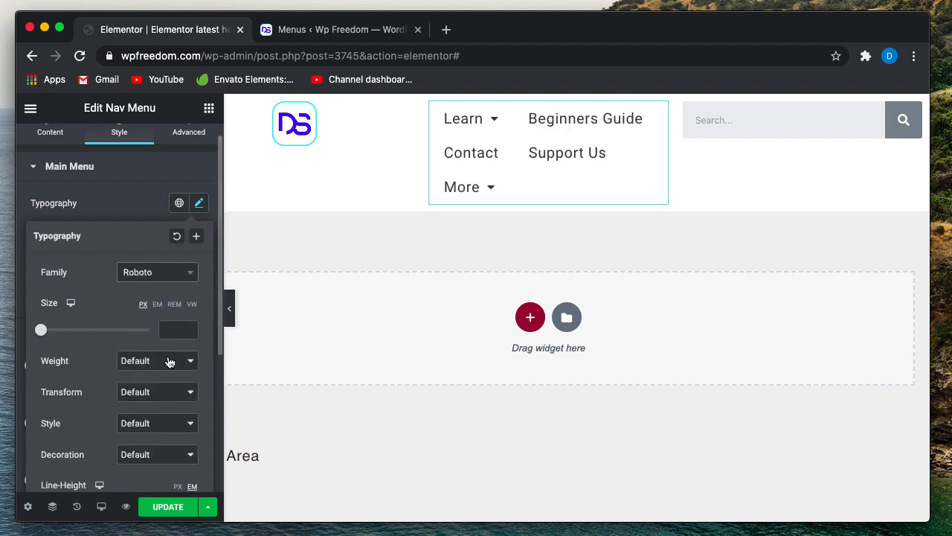
{"action": "type", "text": "18"}
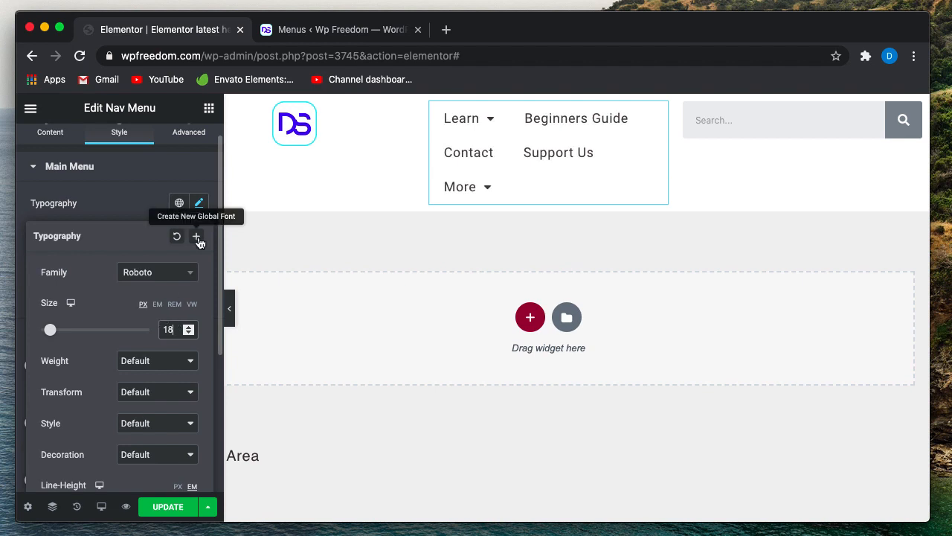
{"action": "left_click", "coordinate": [152, 213]}
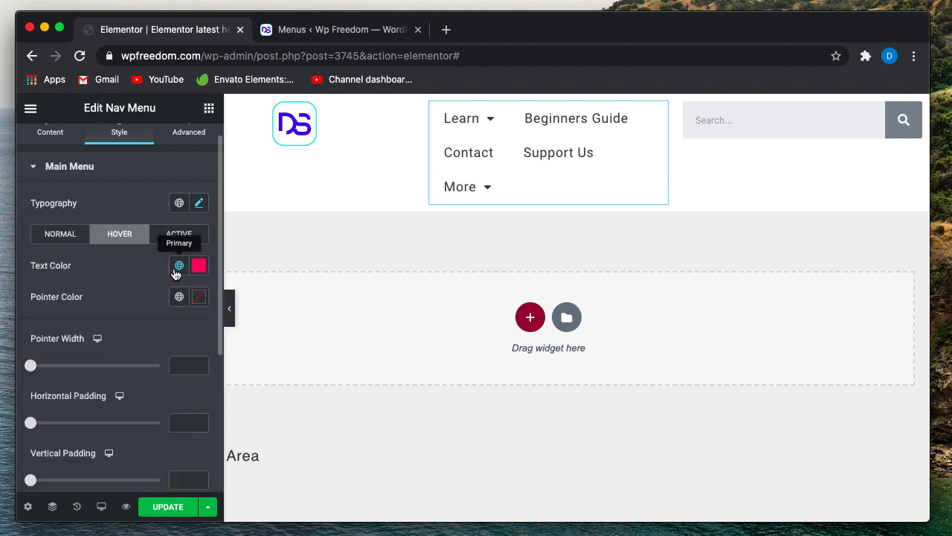
- Check the menu's font size setting in tablet and mobile views, return to the desktop view and update the header template
{"action": "left_click", "coordinate": [199, 204]}
{"action": "mouse_move", "coordinate": [71, 304]}
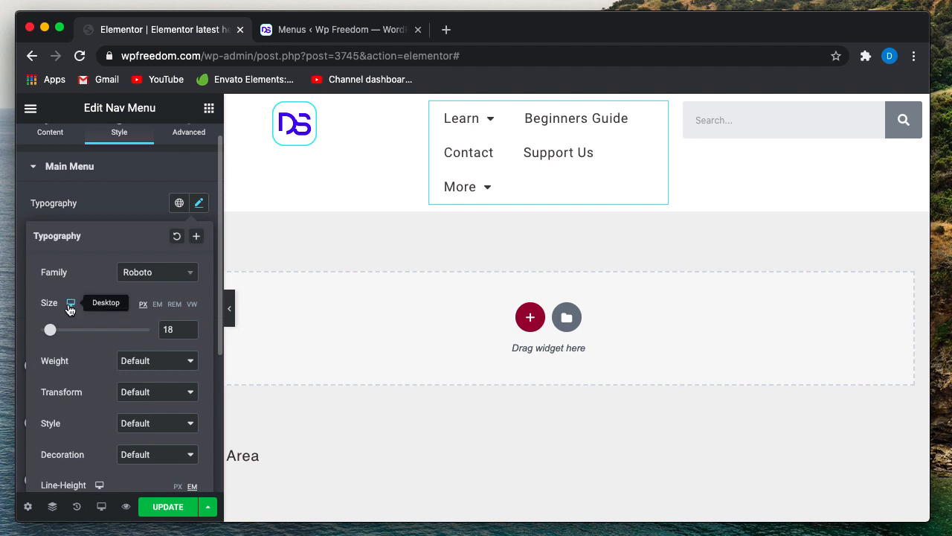
{"action": "left_click", "coordinate": [71, 321]}
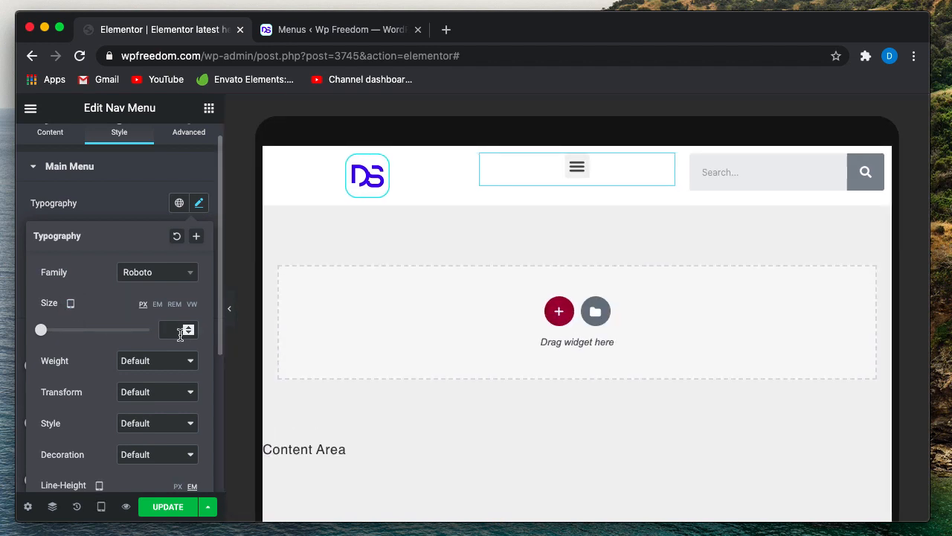
{"action": "mouse_move", "coordinate": [70, 304]}
{"action": "left_click", "coordinate": [70, 322]}
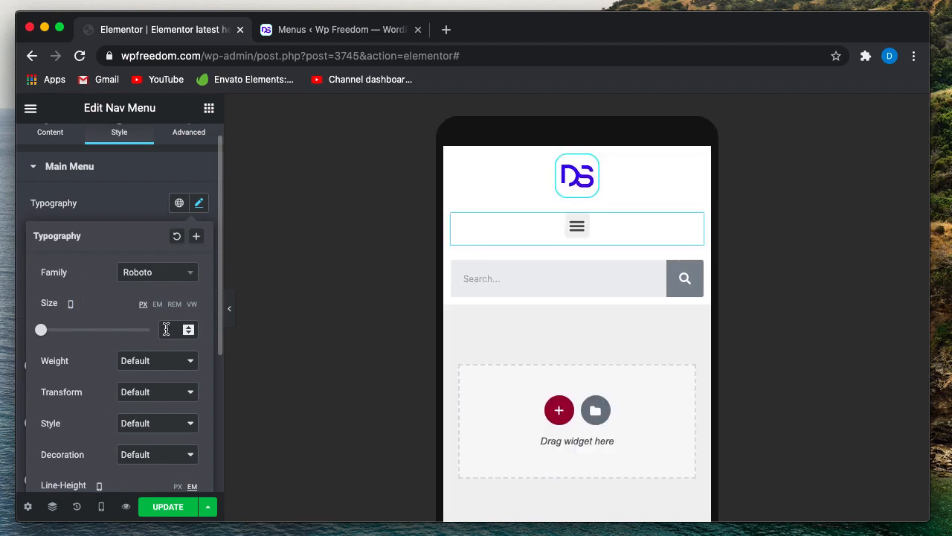
{"action": "left_click", "coordinate": [148, 173]}
{"action": "left_click", "coordinate": [178, 507]}
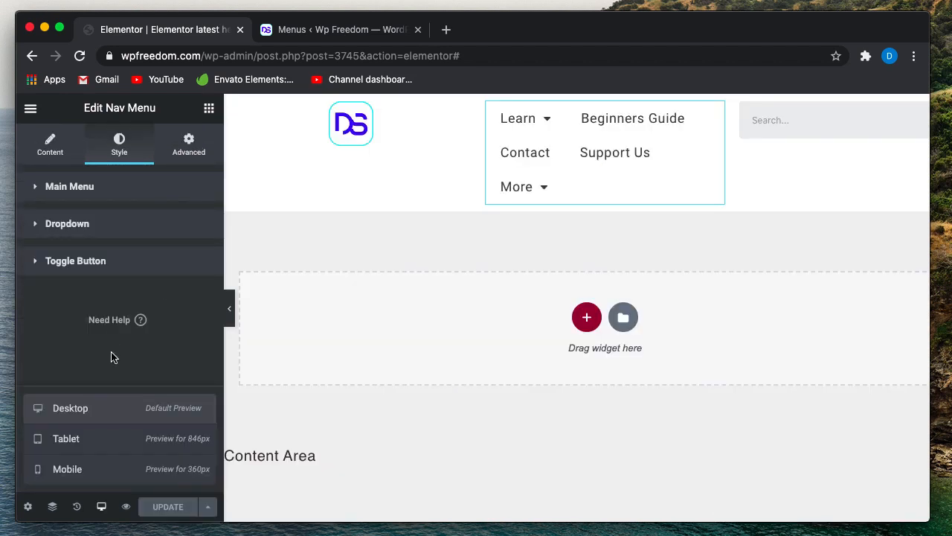
- Set the dropdown's hover text color to the global Primary color and its hover background color to Accent
{"action": "left_click", "coordinate": [82, 227]}
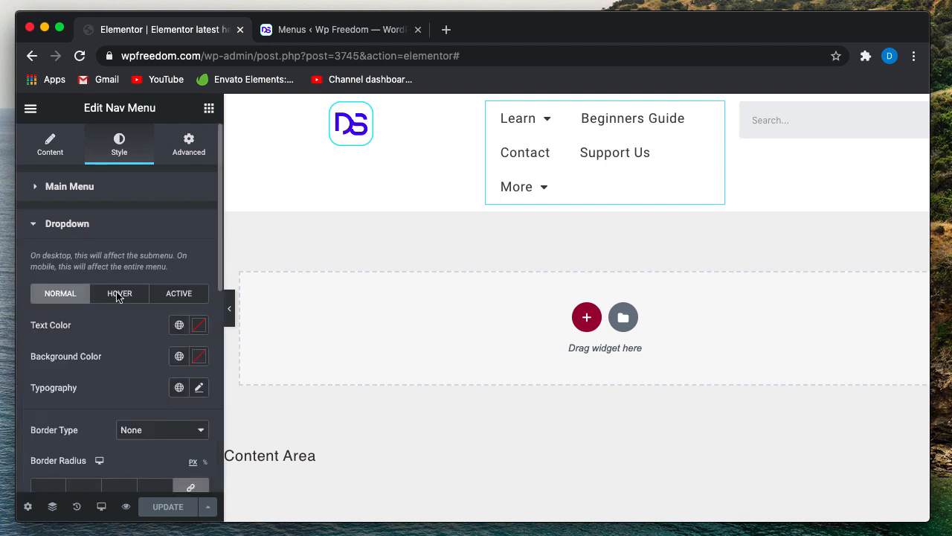
{"action": "scroll", "coordinate": [117, 297], "scroll_direction": "down", "scroll_amount": 3}
{"action": "mouse_move", "coordinate": [542, 121]}
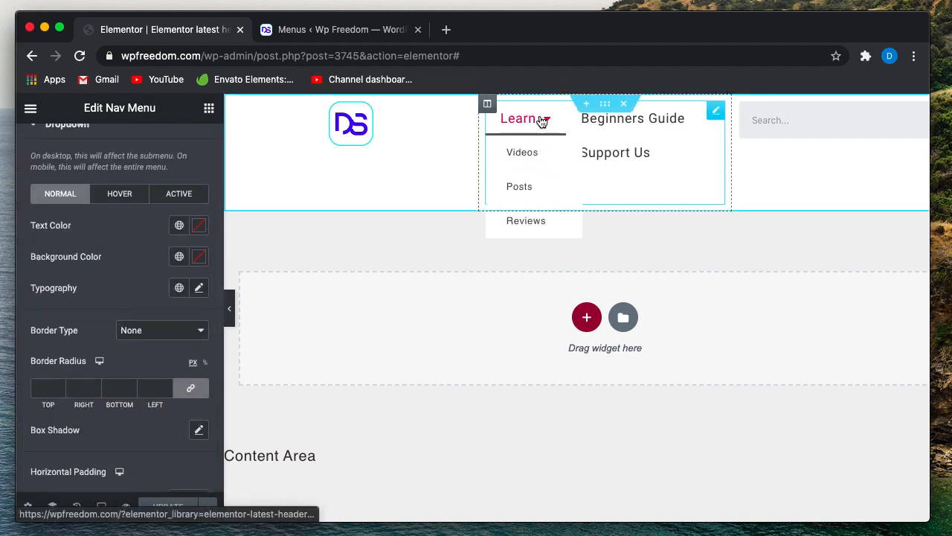
{"action": "left_click", "coordinate": [113, 201]}
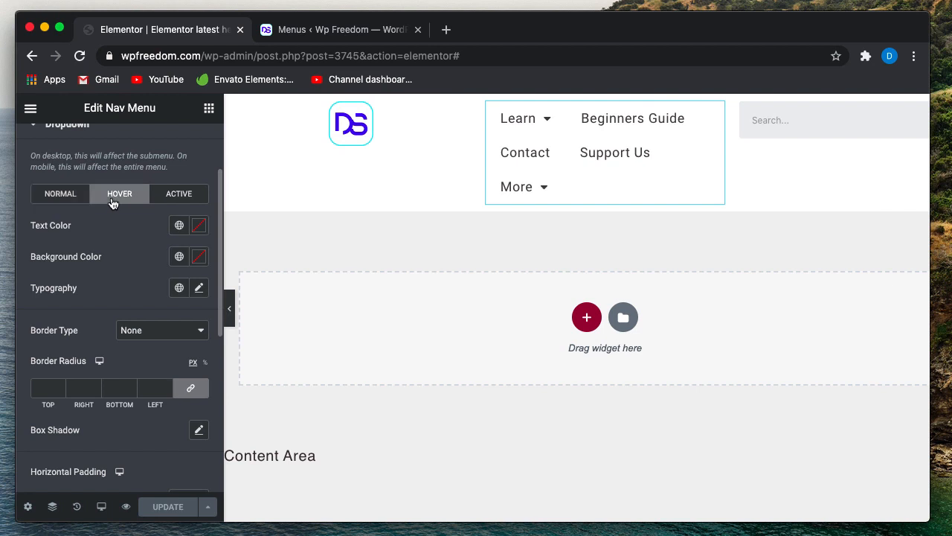
{"action": "left_click", "coordinate": [178, 226]}
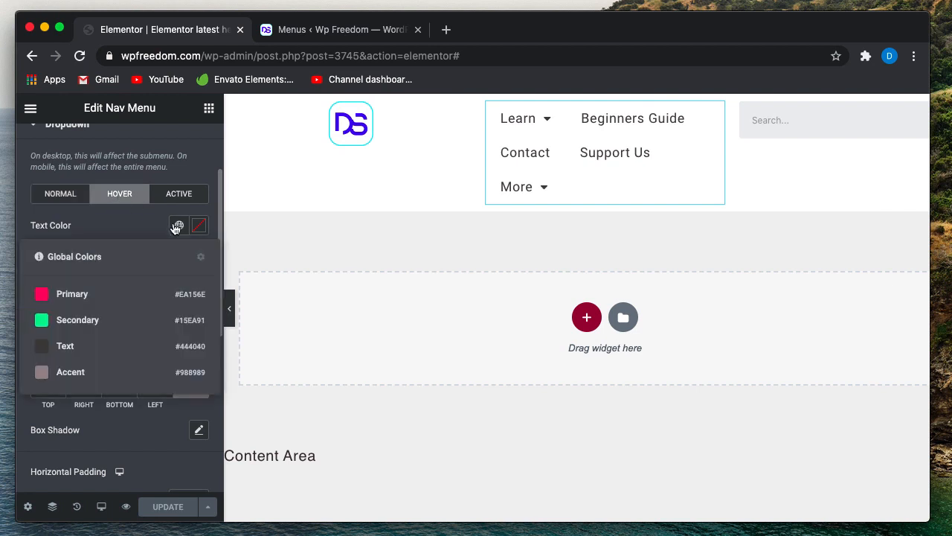
{"action": "left_click", "coordinate": [119, 298]}
{"action": "mouse_move", "coordinate": [535, 138]}
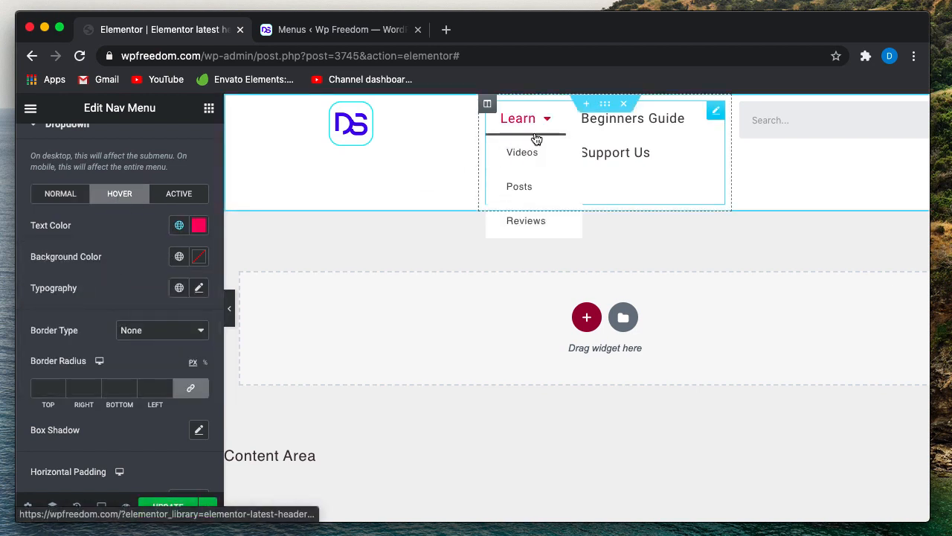
{"action": "left_click", "coordinate": [179, 257]}
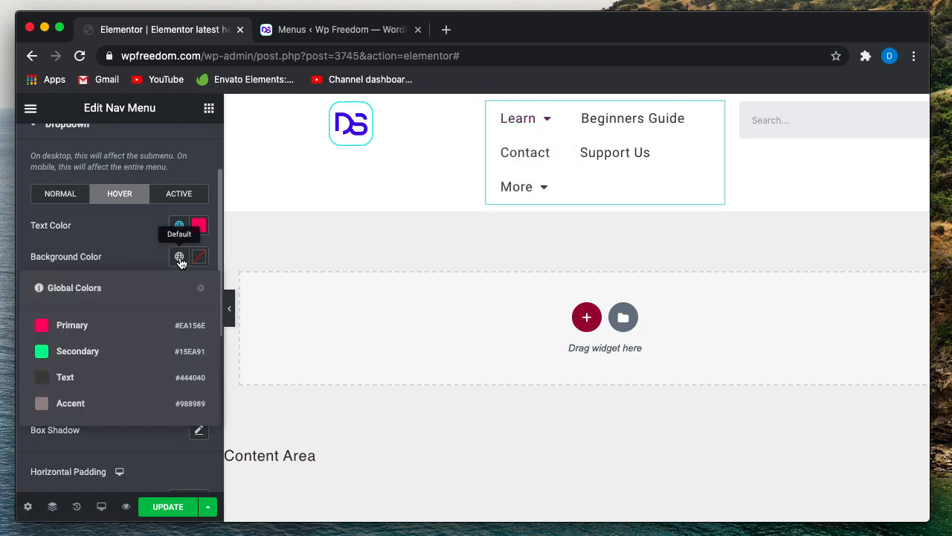
{"action": "left_click", "coordinate": [110, 402]}
{"action": "mouse_move", "coordinate": [545, 126]}
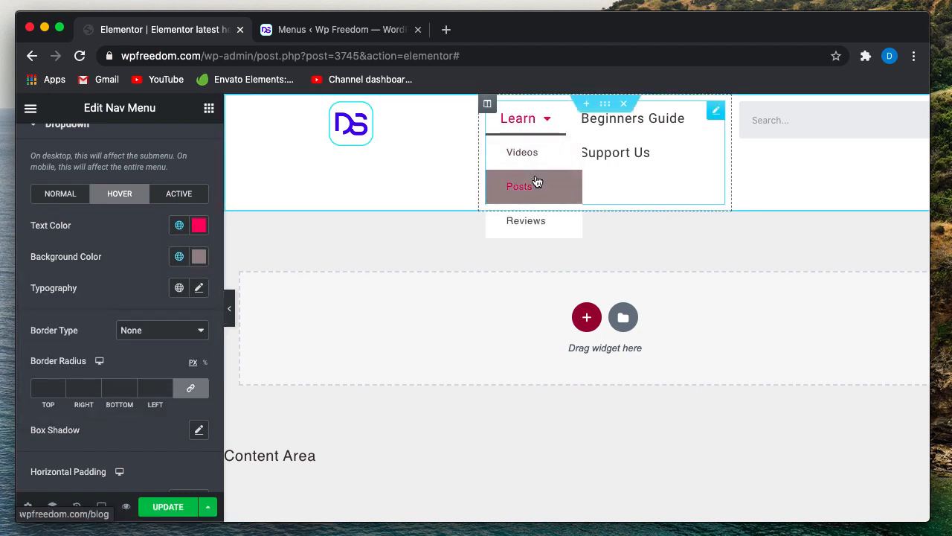
- Change the dropdown's hover text color to the global Secondary color and preview it on the submenu items
{"action": "left_click", "coordinate": [183, 228]}
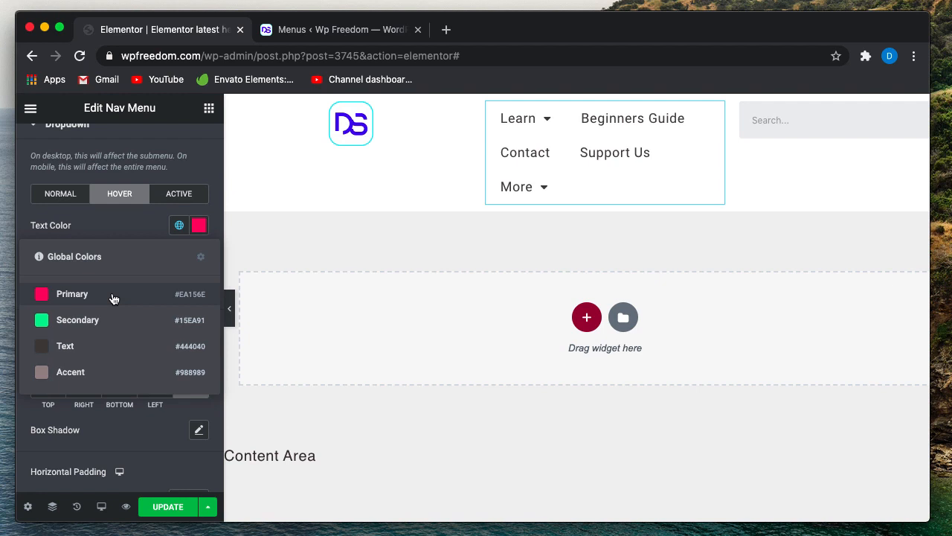
{"action": "left_click", "coordinate": [111, 319]}
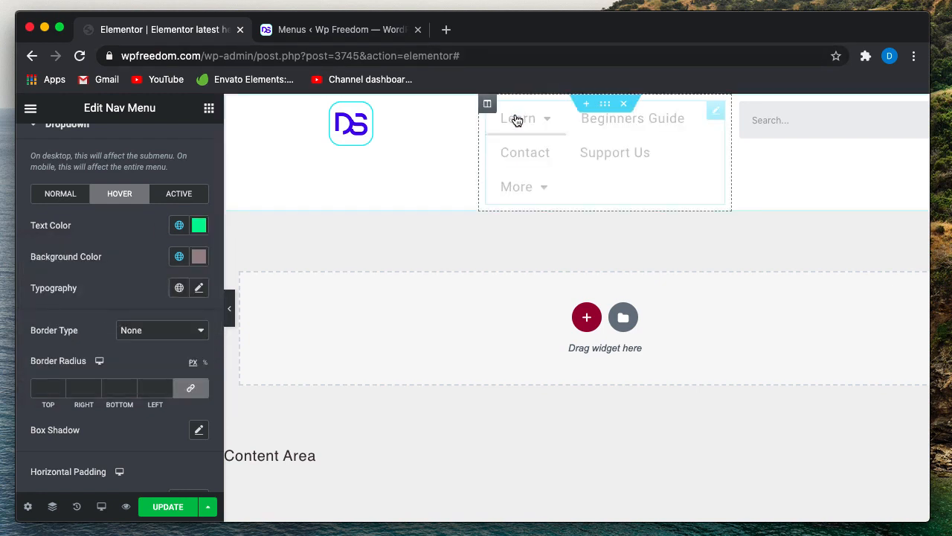
{"action": "mouse_move", "coordinate": [531, 189]}
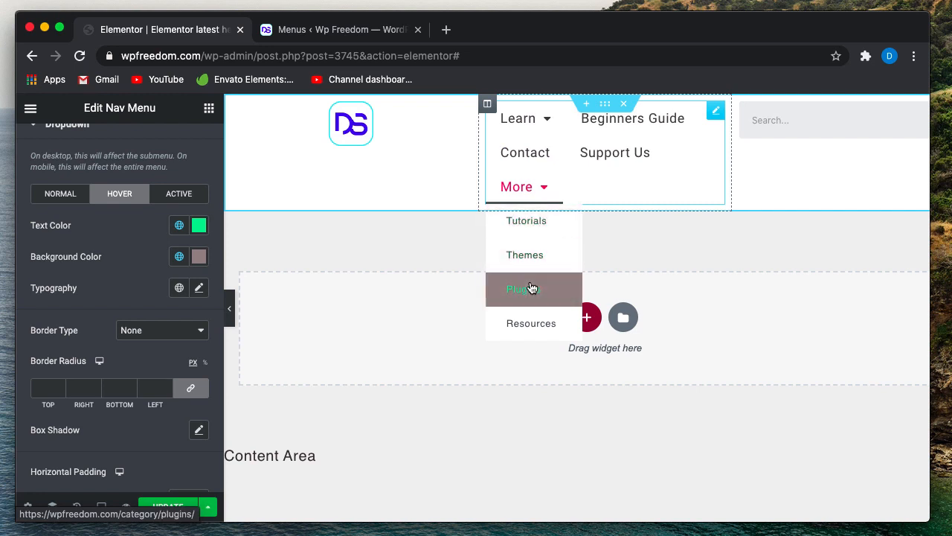
- Lower the opacity of the dropdown's hover background color to get #98898921, previewing it on the Learn submenu
{"action": "left_click", "coordinate": [199, 256]}
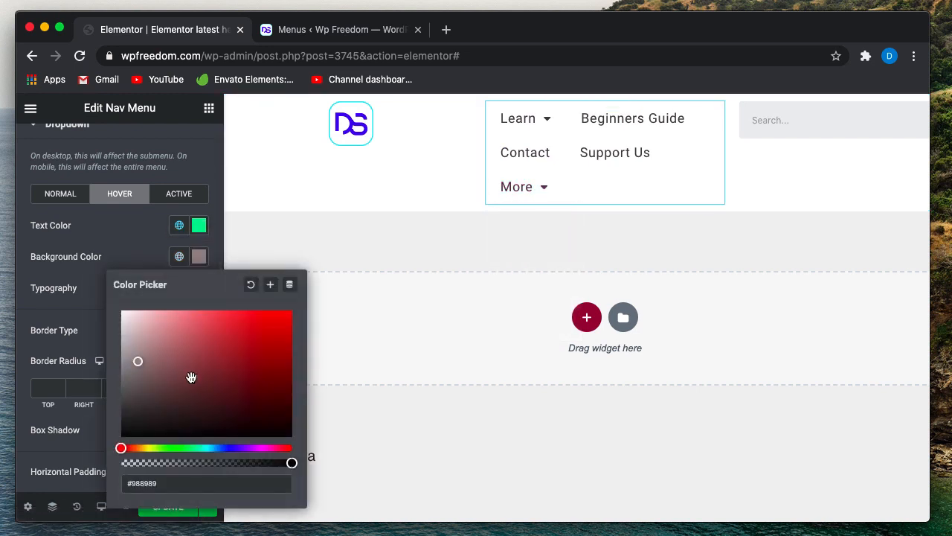
{"action": "left_click", "coordinate": [200, 463]}
{"action": "mouse_move", "coordinate": [548, 128]}
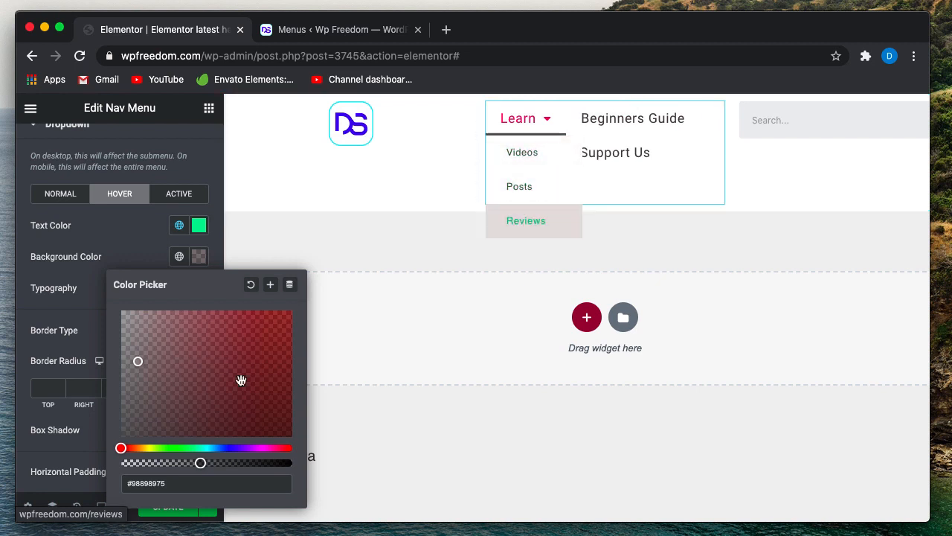
{"action": "left_click", "coordinate": [142, 464]}
{"action": "mouse_move", "coordinate": [547, 122]}
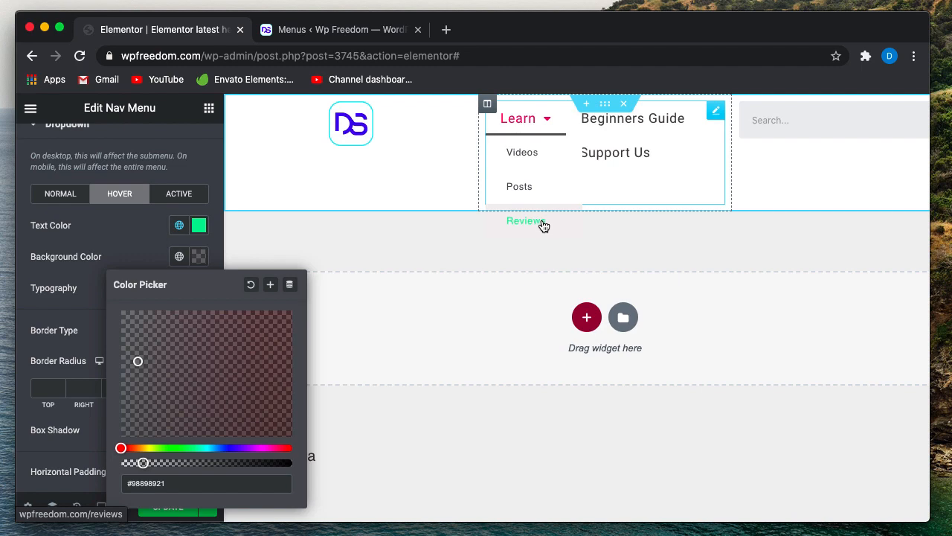
{"action": "left_click", "coordinate": [132, 236]}
- Set the dropdown's typography to the Roboto font family at a size of 18 px
{"action": "scroll", "coordinate": [131, 239], "scroll_direction": "up", "scroll_amount": 2}
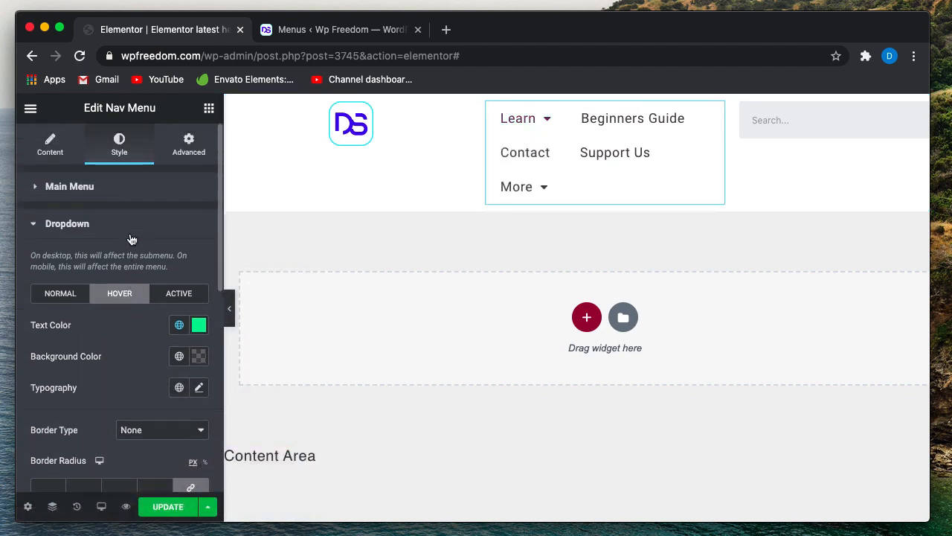
{"action": "scroll", "coordinate": [131, 239], "scroll_direction": "down", "scroll_amount": 4}
{"action": "scroll", "coordinate": [108, 261], "scroll_direction": "up", "scroll_amount": 1}
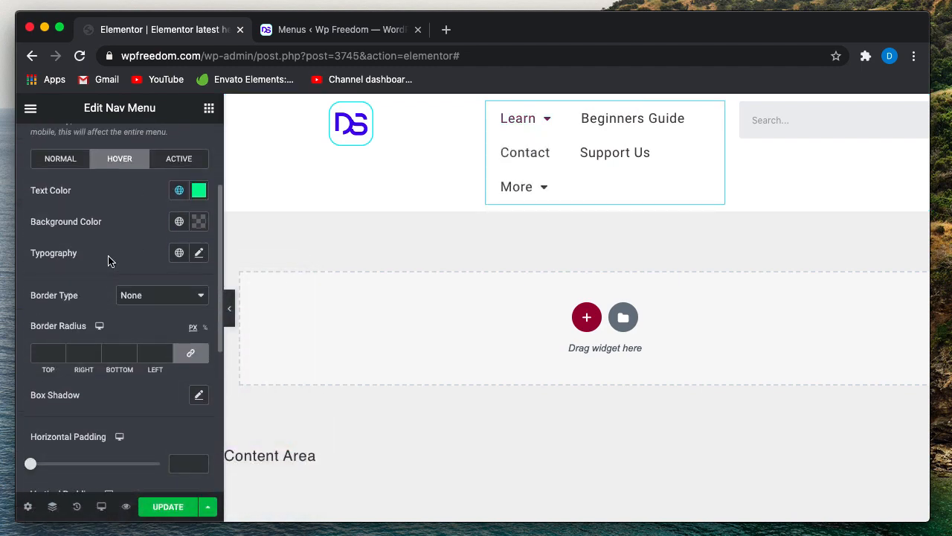
{"action": "left_click", "coordinate": [203, 253]}
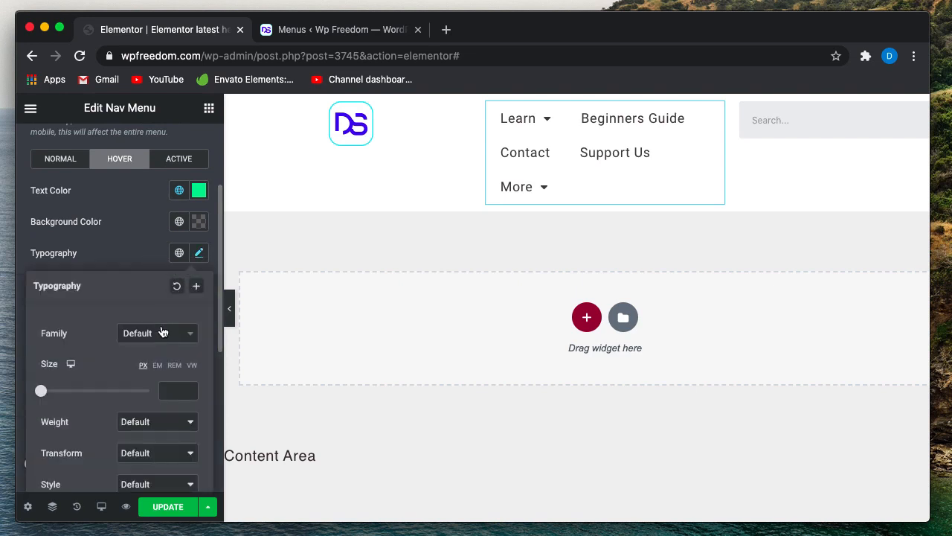
{"action": "left_click", "coordinate": [163, 336]}
{"action": "type", "text": "robo"}
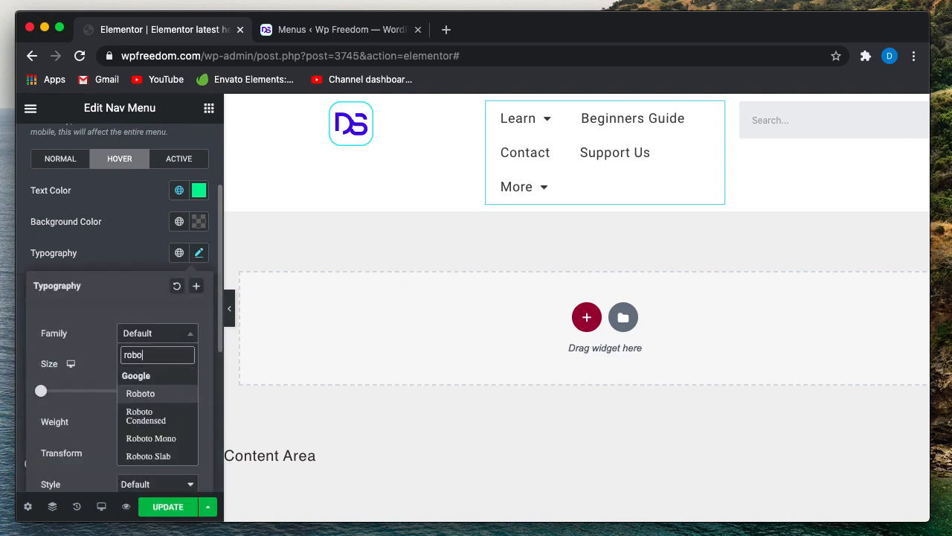
{"action": "left_click", "coordinate": [156, 392]}
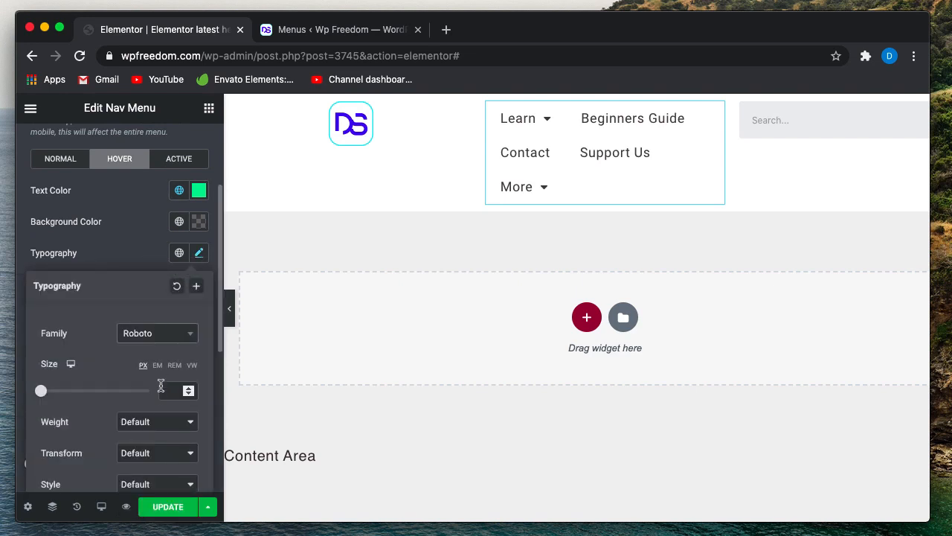
{"action": "type", "text": "18"}
- Set the dropdown's font size to 16 px for both the tablet and mobile views
{"action": "mouse_move", "coordinate": [71, 364]}
{"action": "left_click", "coordinate": [72, 381]}
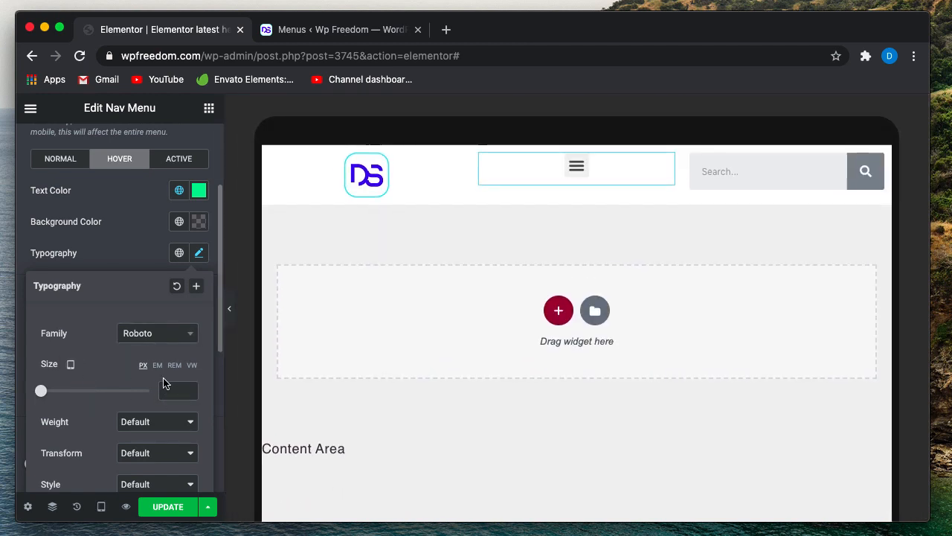
{"action": "type", "text": "16"}
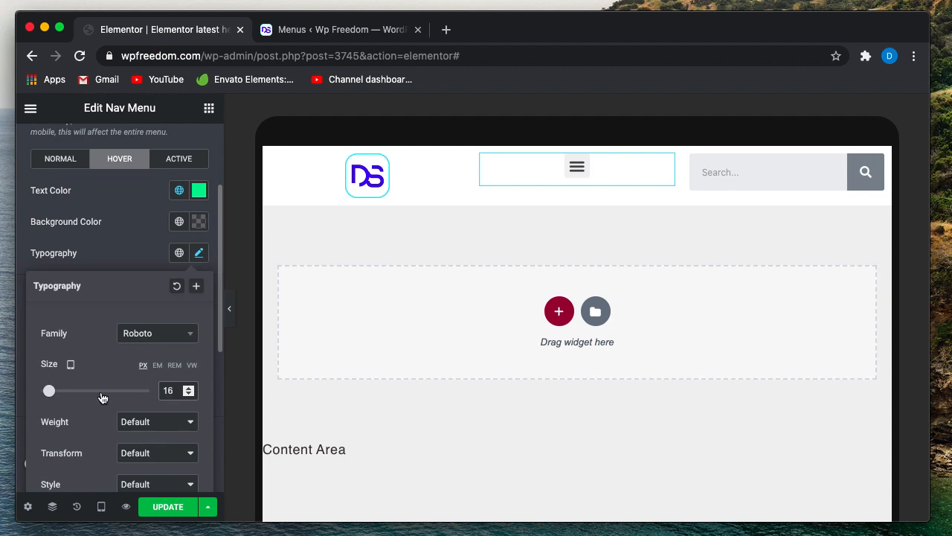
{"action": "mouse_move", "coordinate": [70, 364]}
{"action": "left_click", "coordinate": [73, 381]}
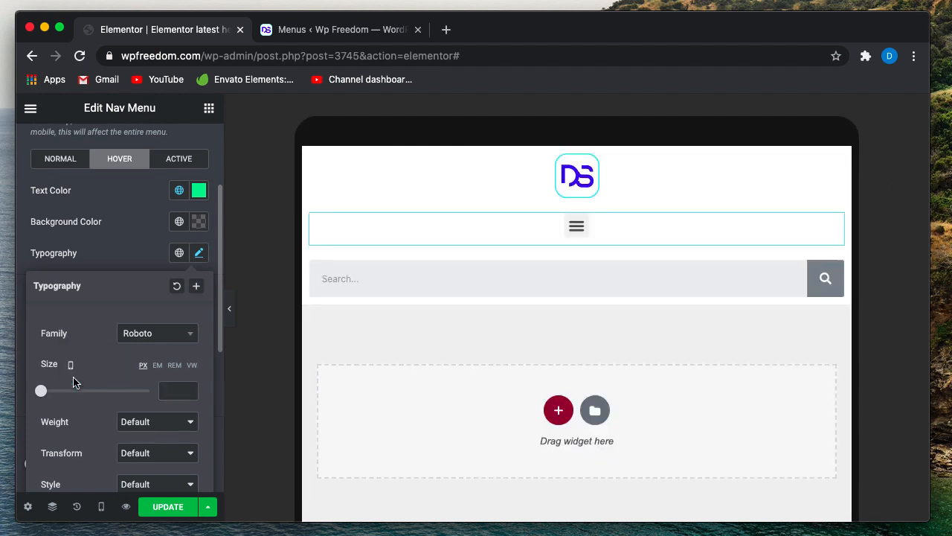
{"action": "type", "text": "16"}
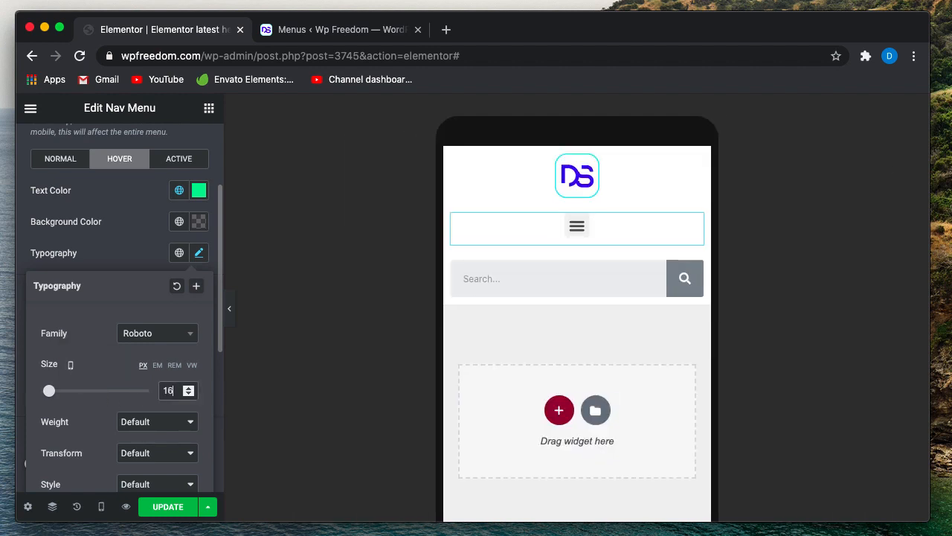
{"action": "left_click", "coordinate": [127, 257]}
- Preview the mobile menu with the Learn submenu expanded, close it and return to the desktop view
{"action": "scroll", "coordinate": [126, 258], "scroll_direction": "up", "scroll_amount": 1}
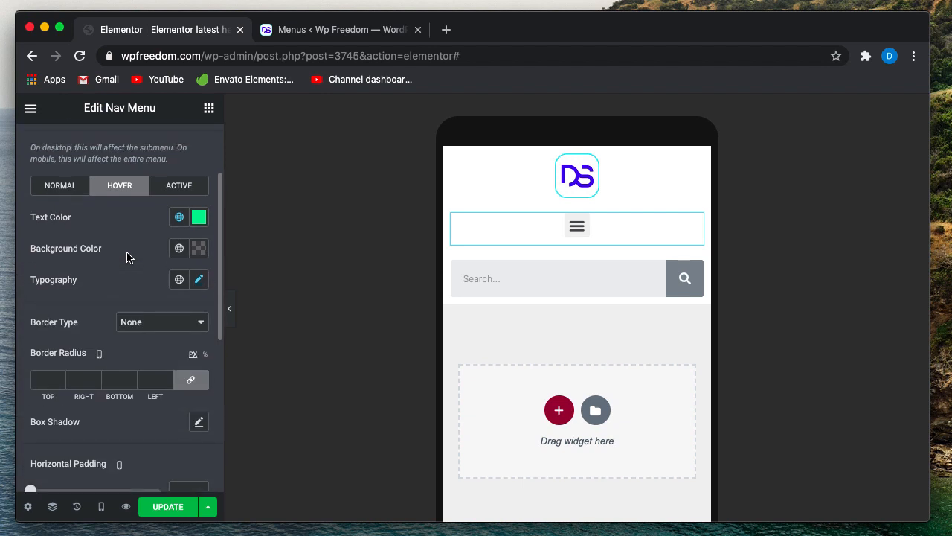
{"action": "scroll", "coordinate": [126, 257], "scroll_direction": "down", "scroll_amount": 2}
{"action": "left_click", "coordinate": [577, 229]}
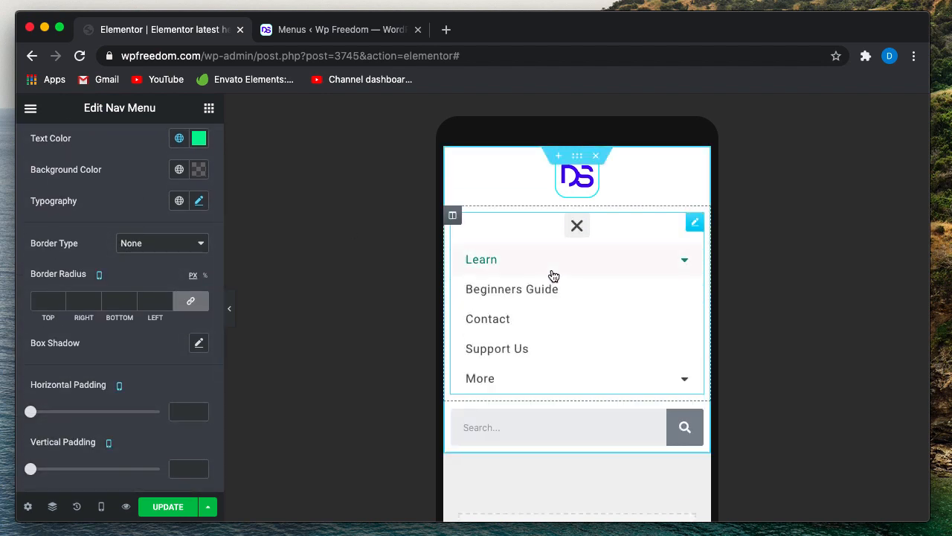
{"action": "left_click", "coordinate": [679, 262]}
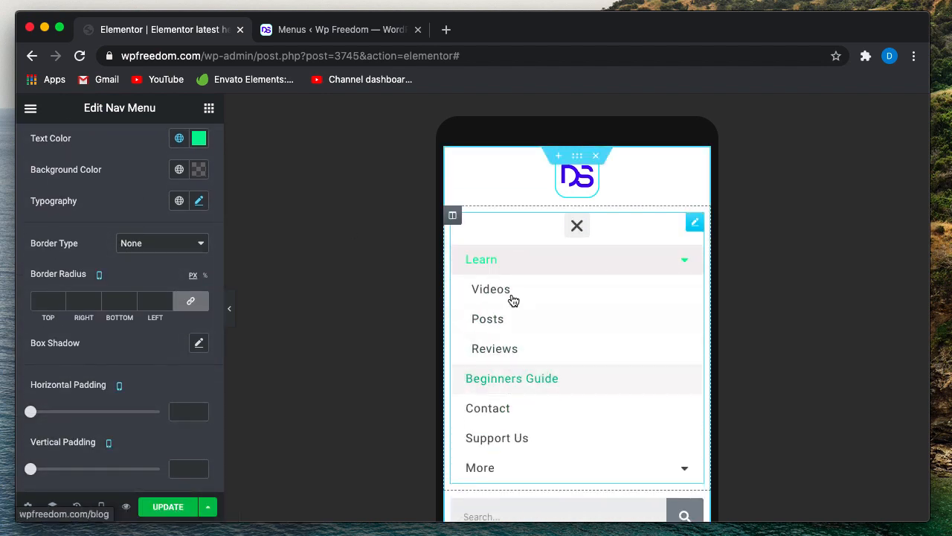
{"action": "left_click", "coordinate": [575, 228]}
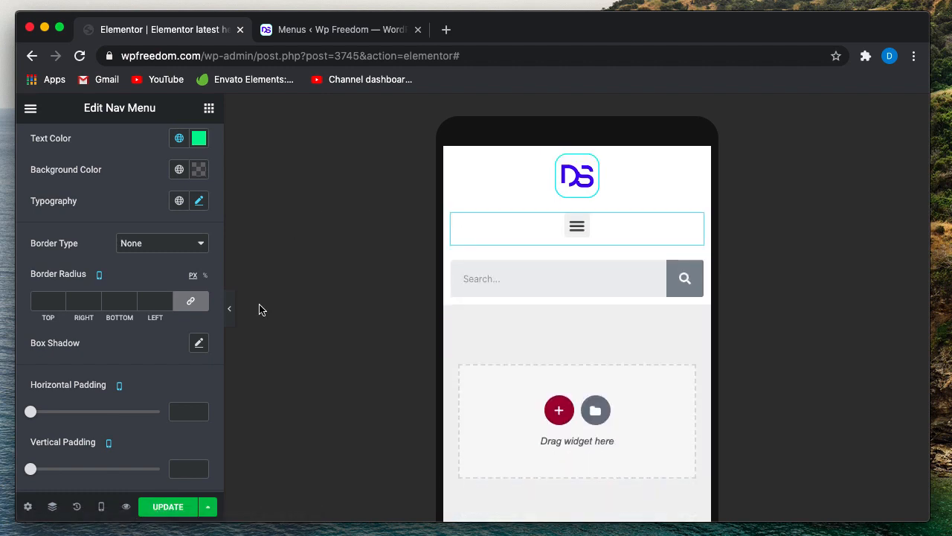
{"action": "left_click", "coordinate": [101, 506]}
{"action": "left_click", "coordinate": [97, 426]}
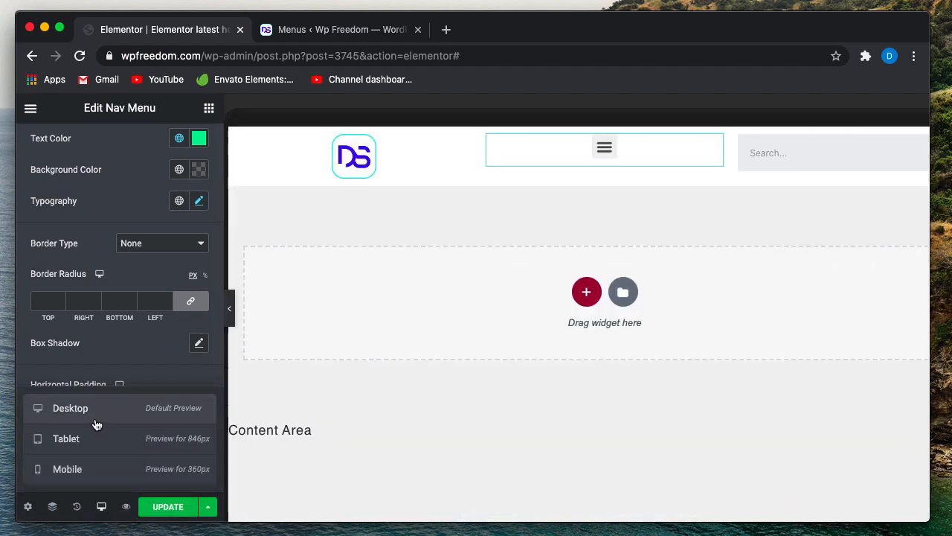
- Open the nav menu's Toggle Button style settings and switch the preview to the tablet view
{"action": "left_click", "coordinate": [141, 355]}
{"action": "scroll", "coordinate": [119, 251], "scroll_direction": "up", "scroll_amount": 5}
{"action": "scroll", "coordinate": [102, 319], "scroll_direction": "down", "scroll_amount": 10}
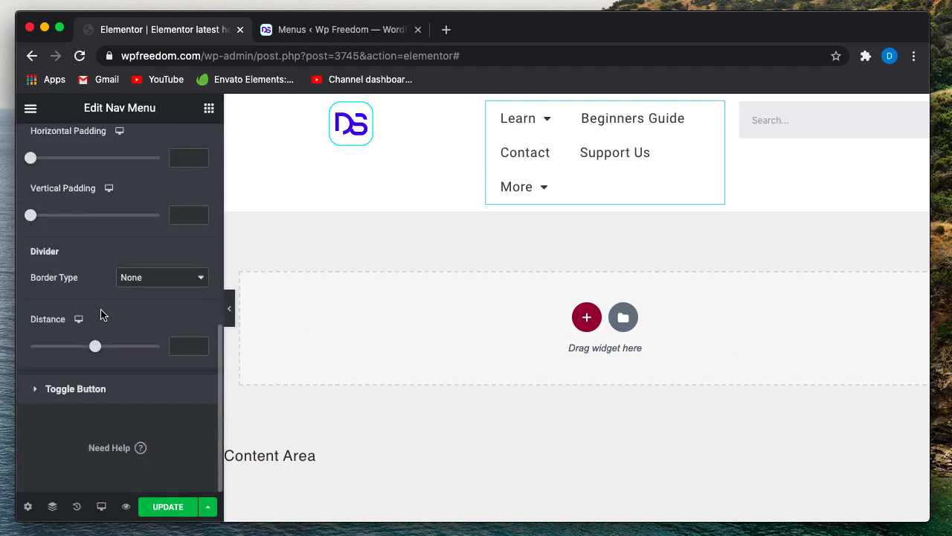
{"action": "left_click", "coordinate": [100, 395]}
{"action": "scroll", "coordinate": [119, 372], "scroll_direction": "down", "scroll_amount": 4}
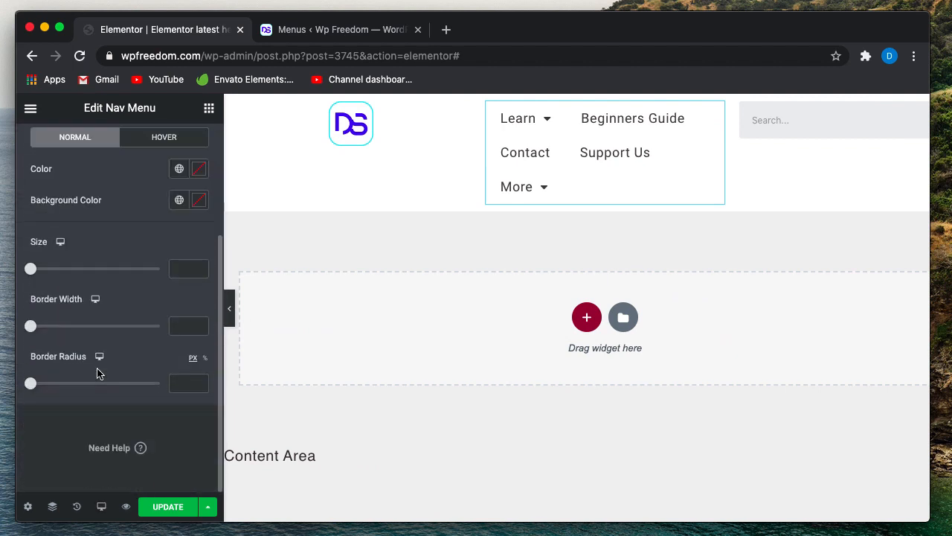
{"action": "scroll", "coordinate": [104, 372], "scroll_direction": "up", "scroll_amount": 4}
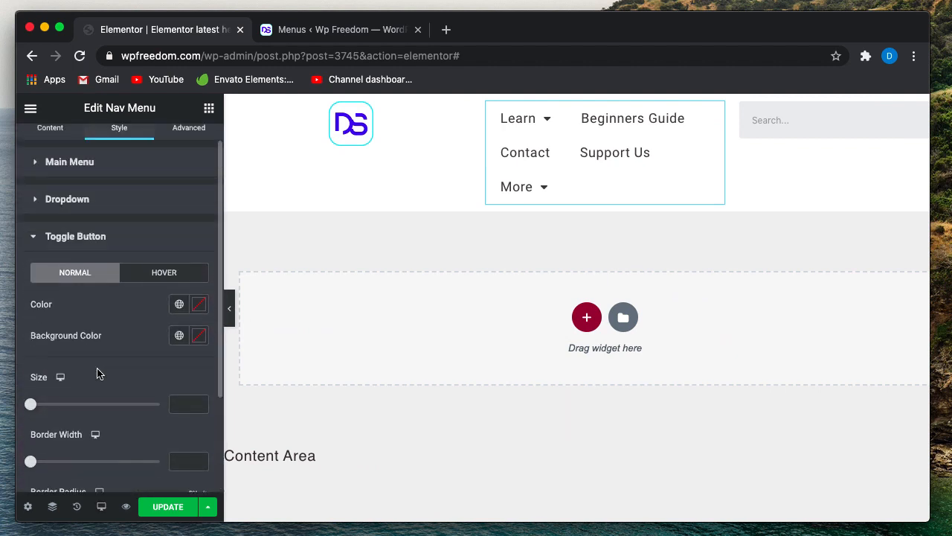
{"action": "left_click", "coordinate": [101, 506]}
{"action": "left_click", "coordinate": [93, 448]}
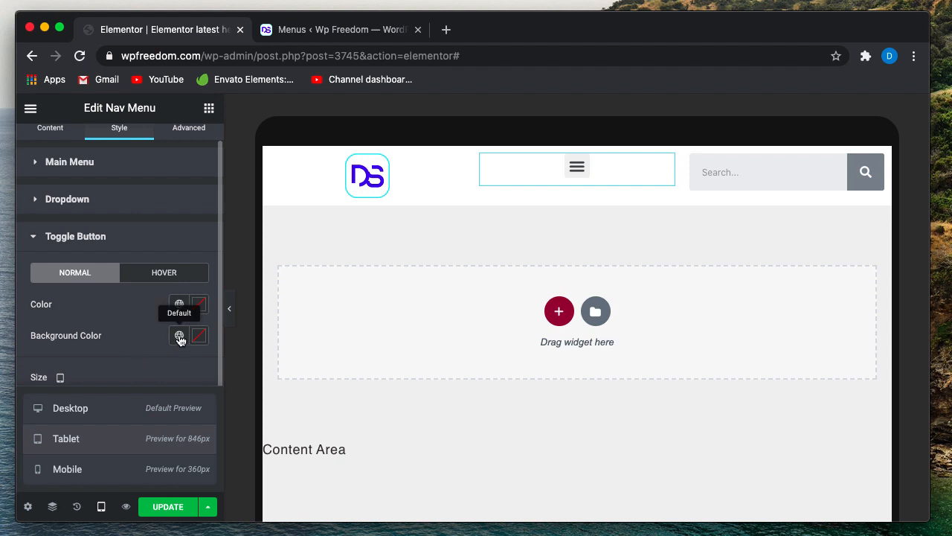
- Set the toggle button's background to the global Text color and lower its opacity to get #44404008
{"action": "left_click", "coordinate": [180, 336]}
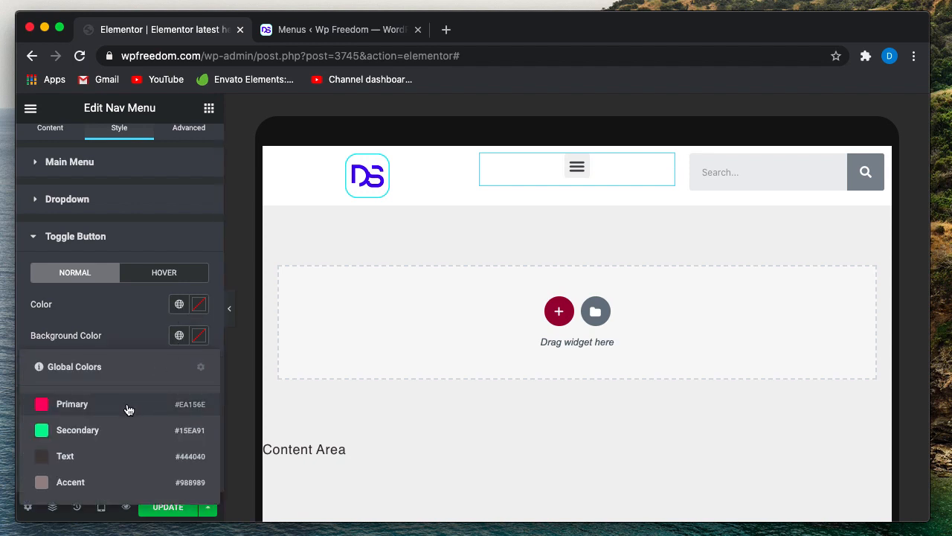
{"action": "left_click", "coordinate": [119, 463]}
{"action": "scroll", "coordinate": [133, 346], "scroll_direction": "down", "scroll_amount": 2}
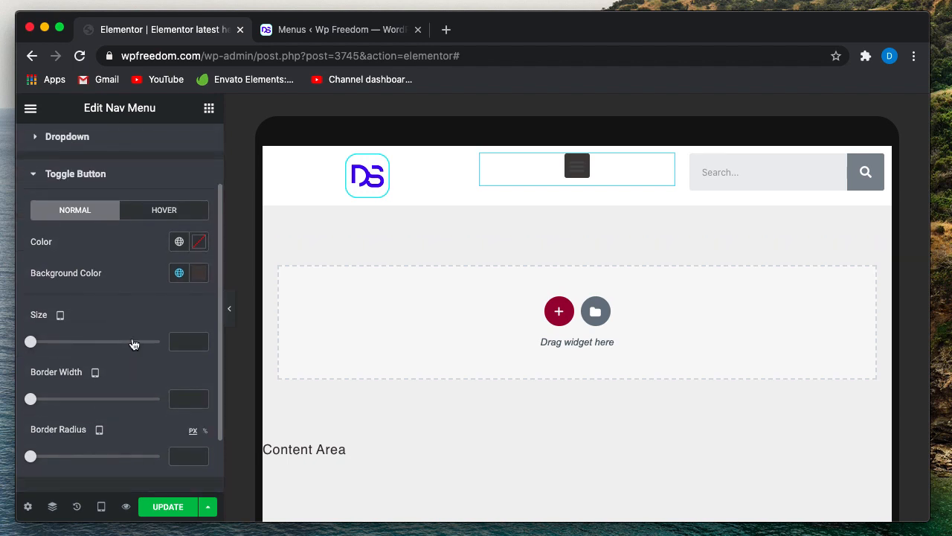
{"action": "left_click", "coordinate": [179, 273]}
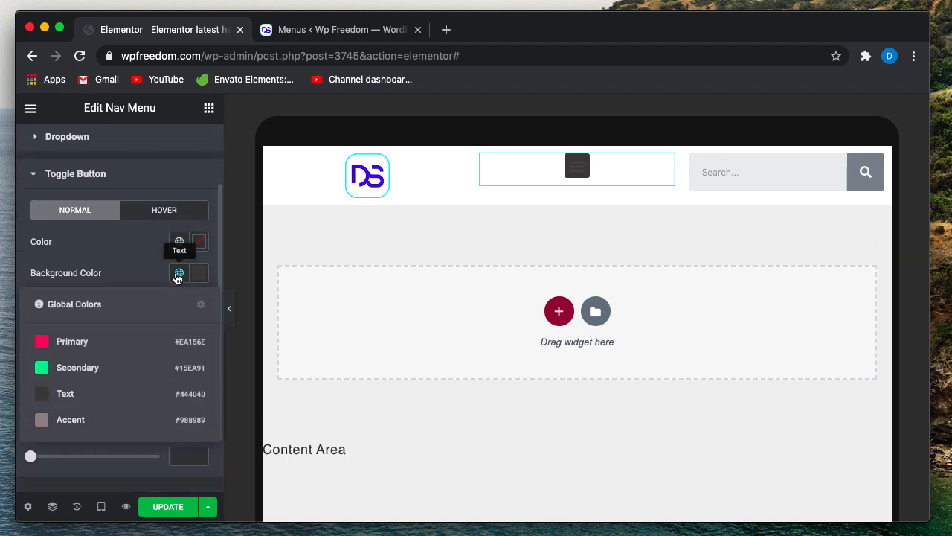
{"action": "left_click", "coordinate": [199, 275]}
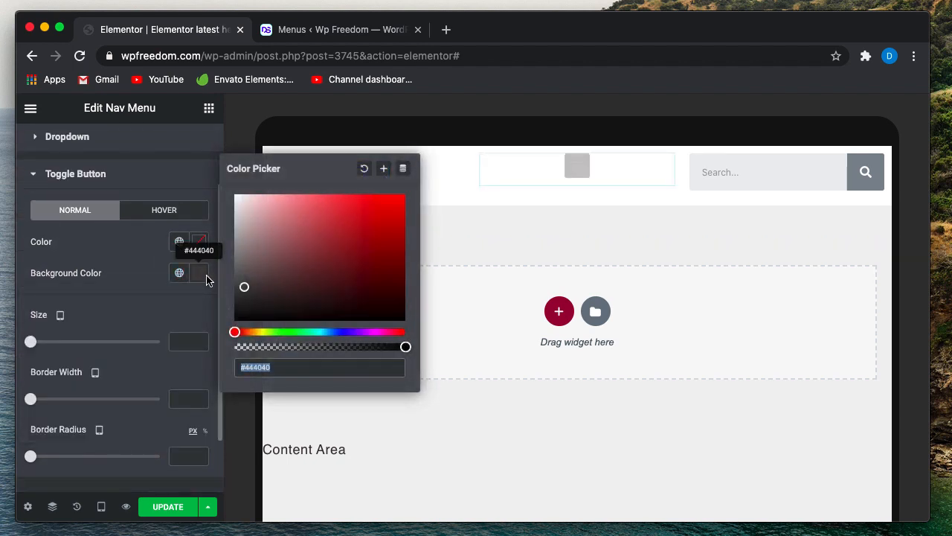
{"action": "left_click", "coordinate": [240, 348]}
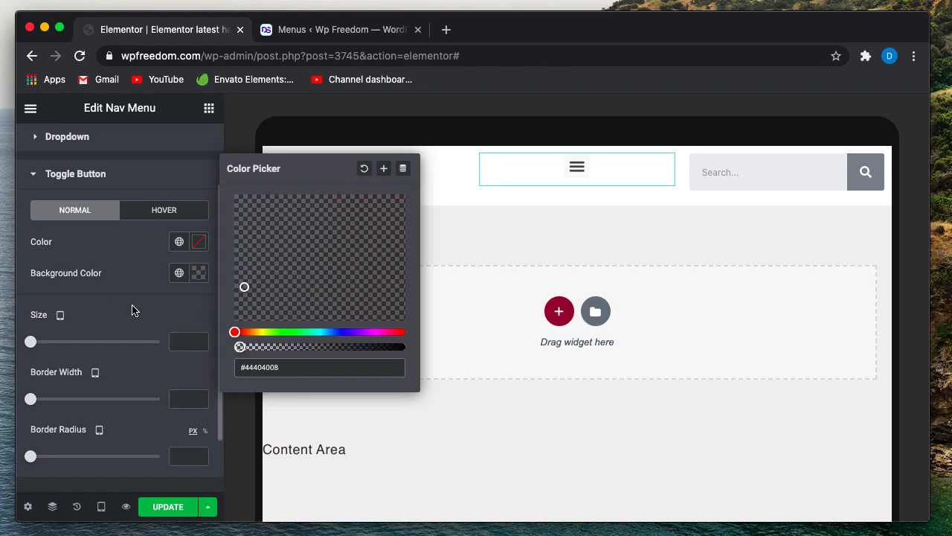
{"action": "left_click", "coordinate": [165, 274]}
- Set the toggle button's color to the global Primary color, test the toggle and collapse its style settings
{"action": "left_click", "coordinate": [178, 249]}
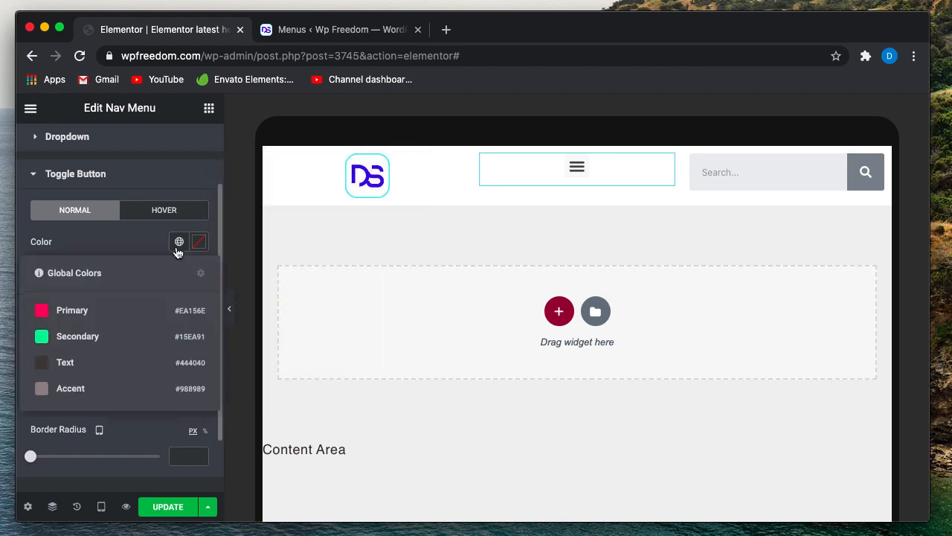
{"action": "left_click", "coordinate": [115, 311]}
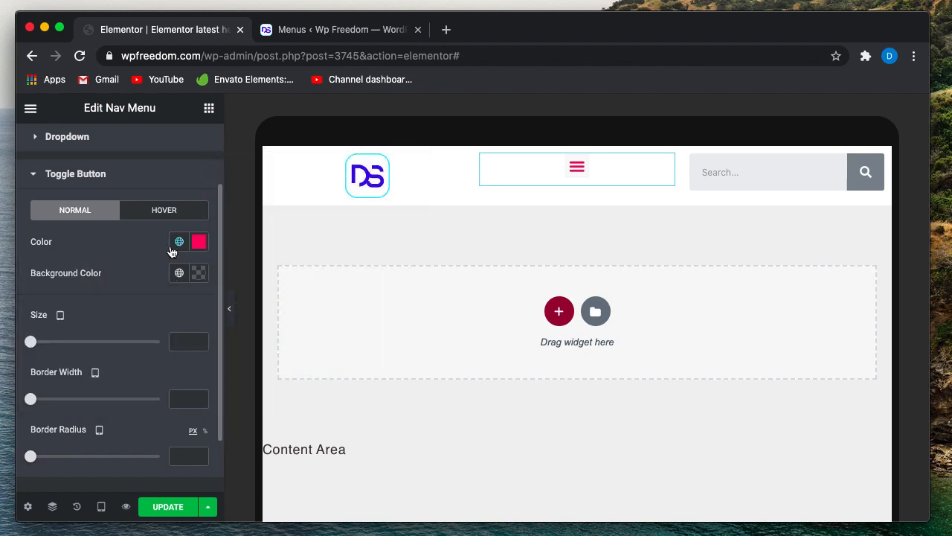
{"action": "left_click", "coordinate": [581, 178]}
{"action": "left_click", "coordinate": [580, 178]}
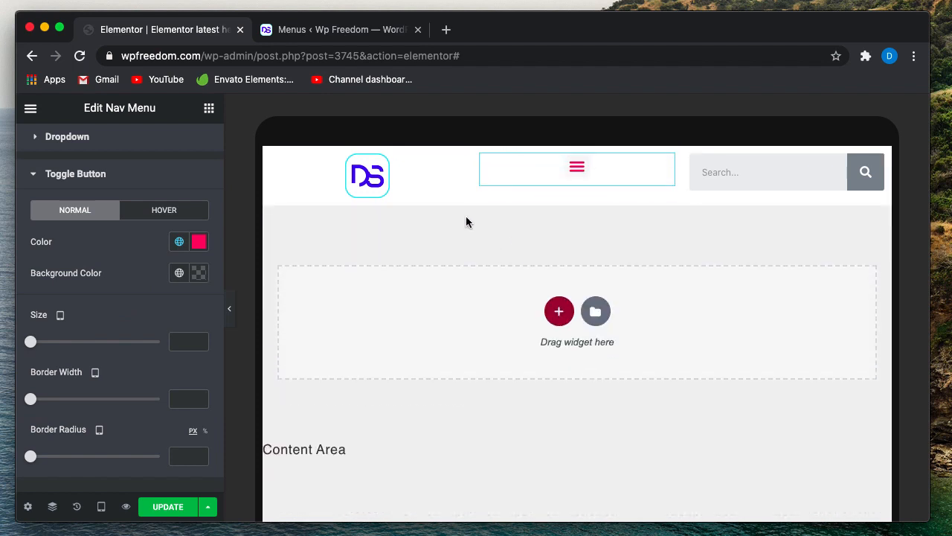
{"action": "scroll", "coordinate": [111, 308], "scroll_direction": "down", "scroll_amount": 2}
{"action": "scroll", "coordinate": [111, 308], "scroll_direction": "up", "scroll_amount": 4}
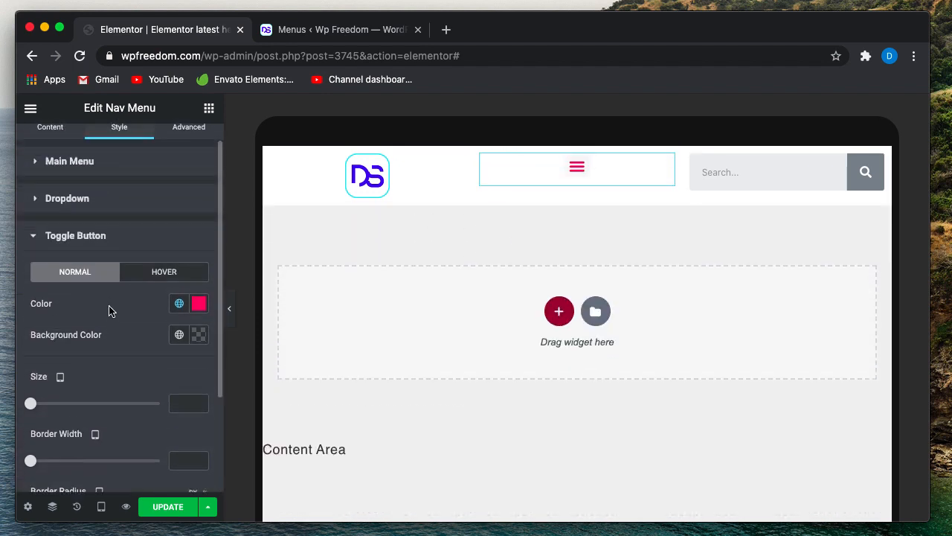
{"action": "left_click", "coordinate": [81, 243]}
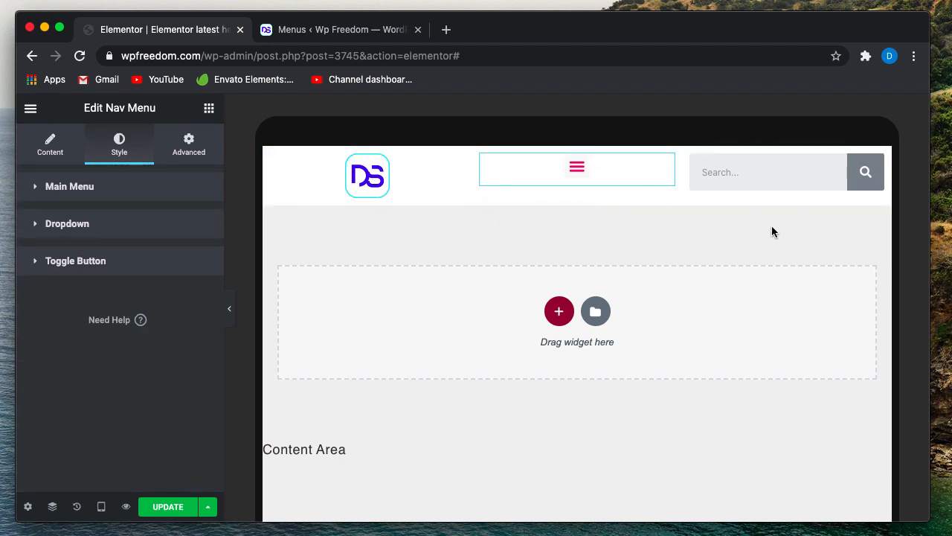
- Return to the desktop view and look through the settings of the logo column, site logo and nav menu
{"action": "left_click", "coordinate": [101, 506]}
{"action": "left_click", "coordinate": [89, 423]}
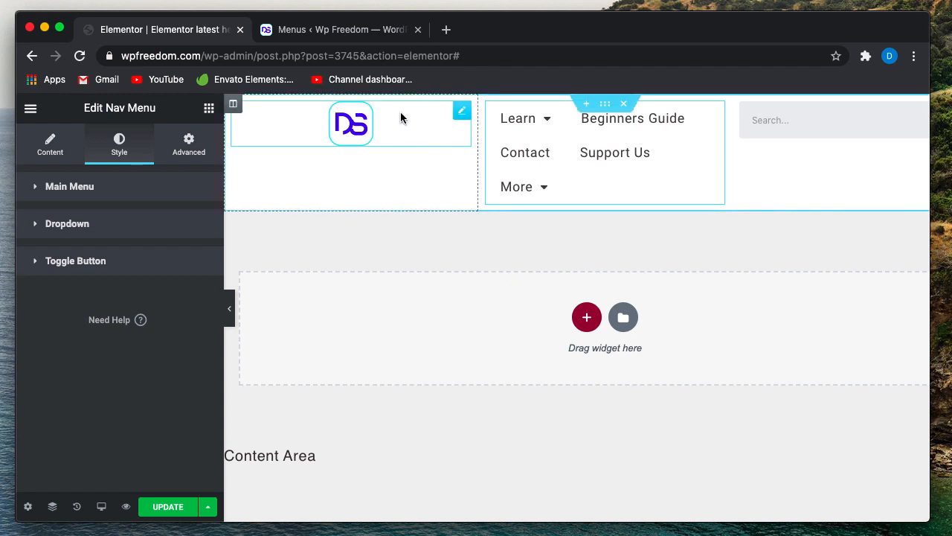
{"action": "left_click", "coordinate": [234, 106]}
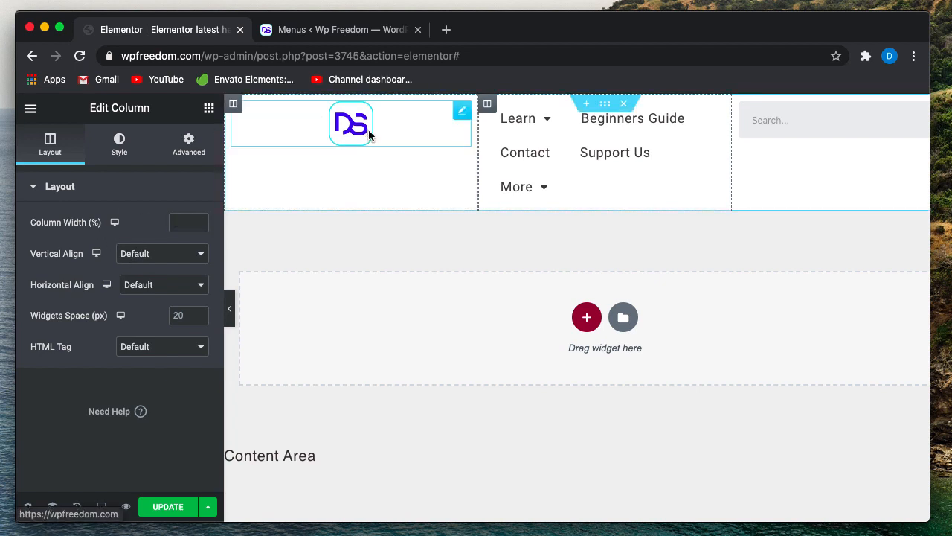
{"action": "left_click", "coordinate": [461, 113]}
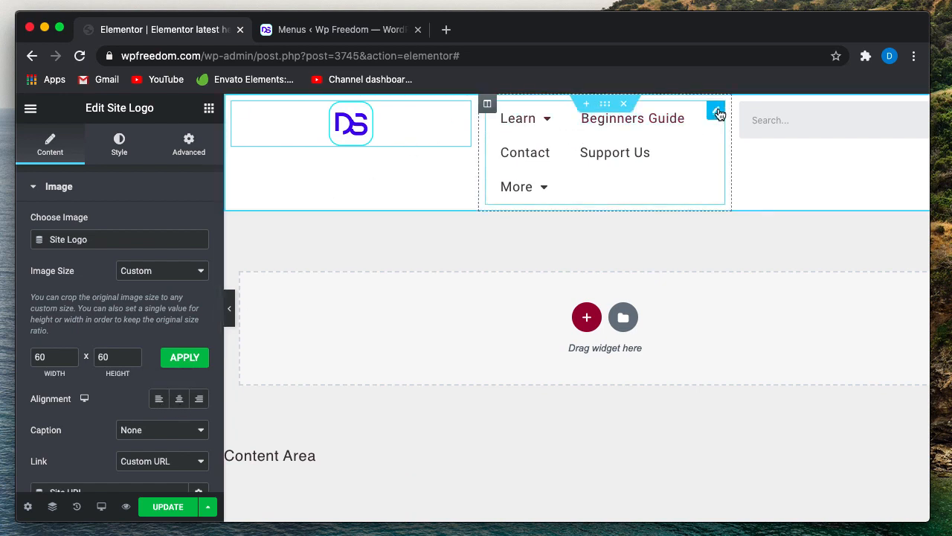
{"action": "left_click", "coordinate": [716, 112]}
{"action": "scroll", "coordinate": [134, 350], "scroll_direction": "down", "scroll_amount": 5}
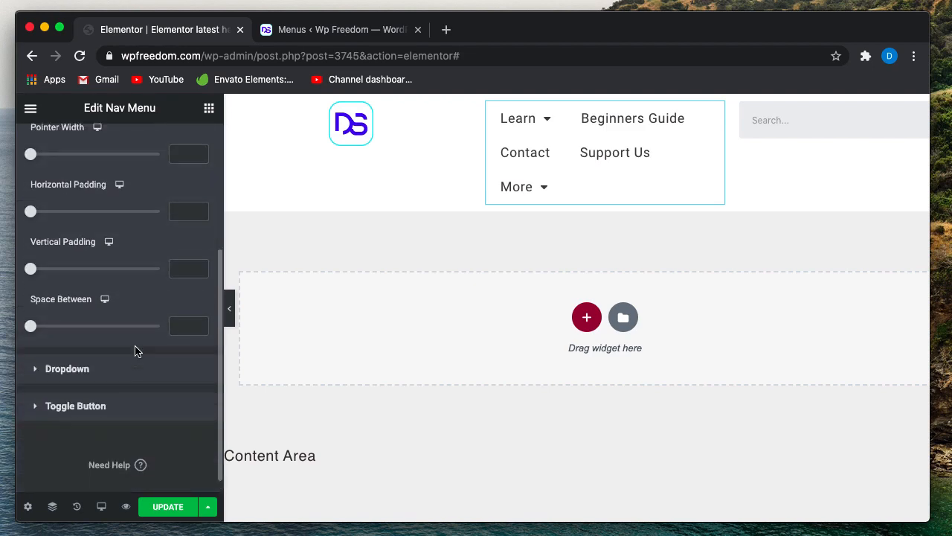
- Look through the nav menu's layout and mobile dropdown content settings, and open the menu column's settings
{"action": "scroll", "coordinate": [134, 350], "scroll_direction": "up", "scroll_amount": 5}
{"action": "left_click", "coordinate": [47, 149]}
{"action": "scroll", "coordinate": [65, 331], "scroll_direction": "down", "scroll_amount": 3}
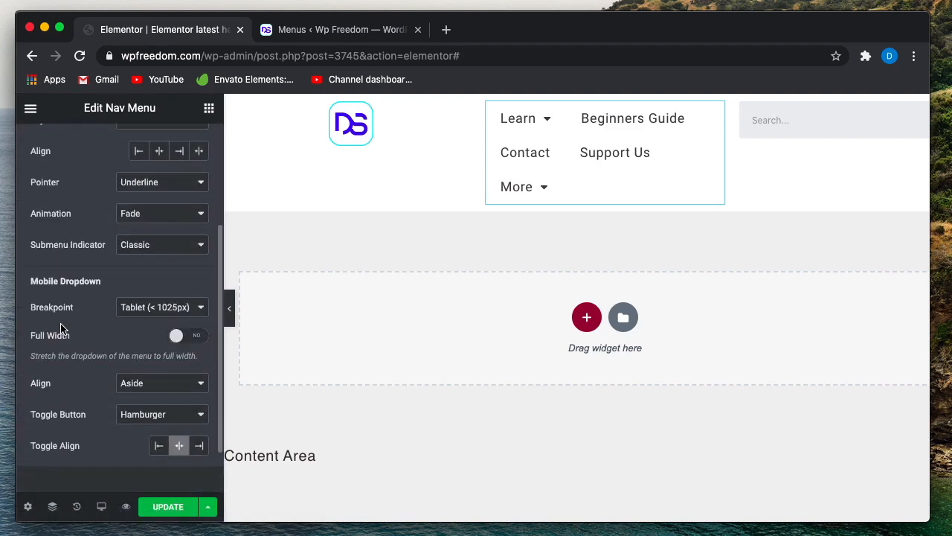
{"action": "scroll", "coordinate": [104, 219], "scroll_direction": "up", "scroll_amount": 1}
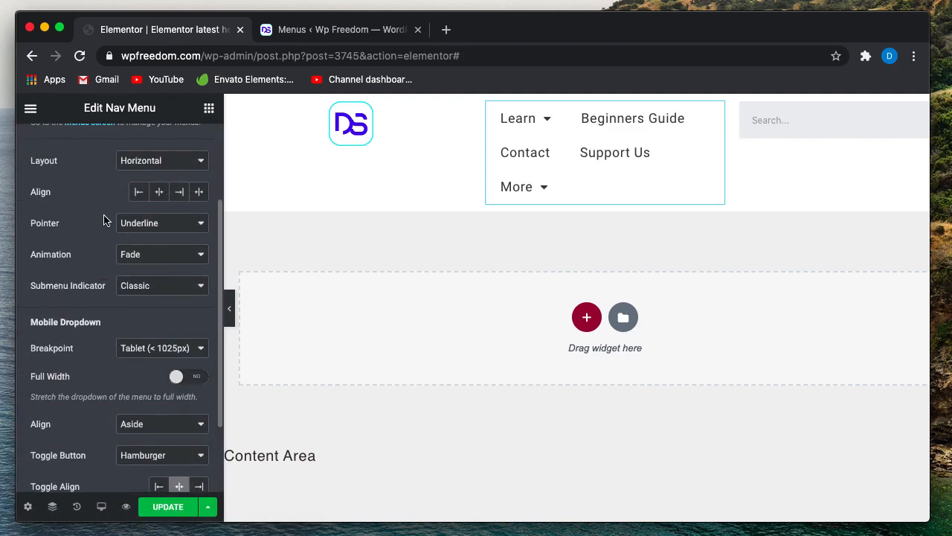
{"action": "scroll", "coordinate": [88, 293], "scroll_direction": "down", "scroll_amount": 3}
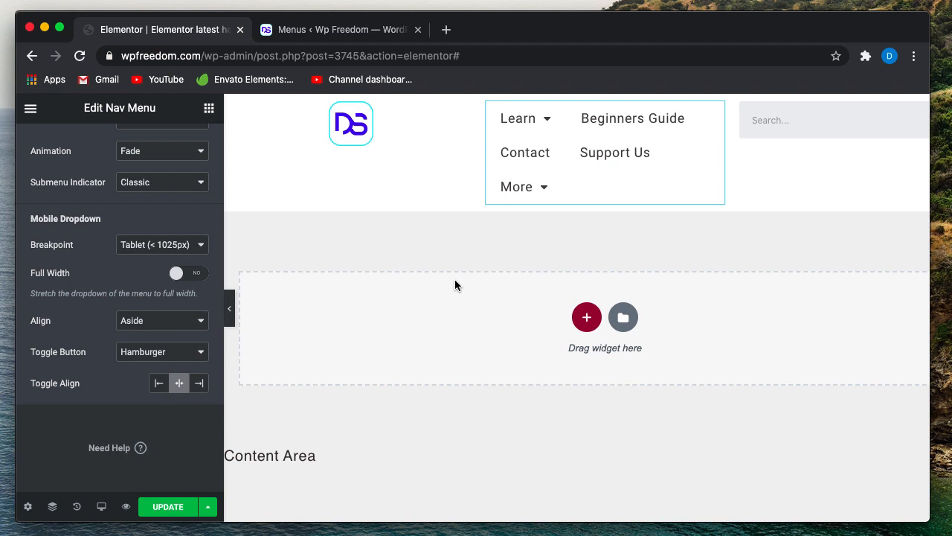
{"action": "scroll", "coordinate": [138, 272], "scroll_direction": "up", "scroll_amount": 6}
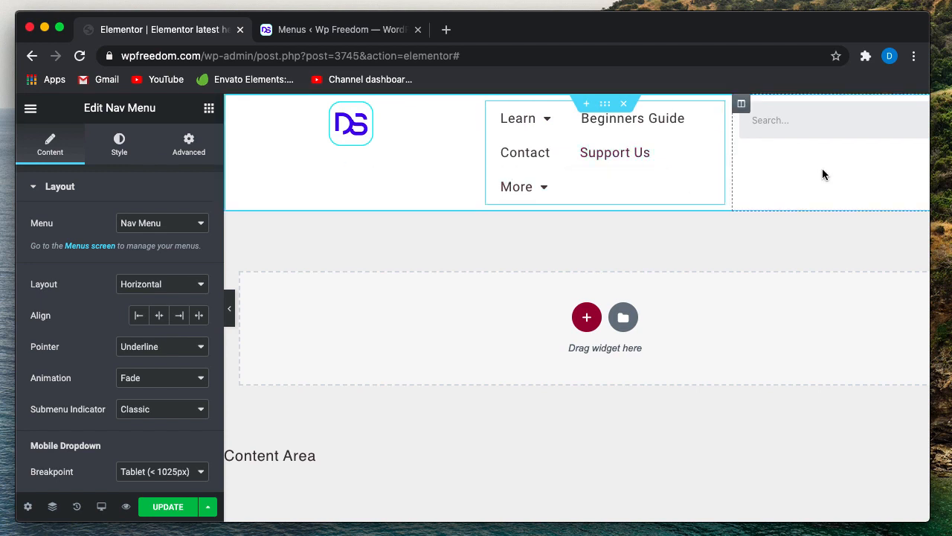
{"action": "scroll", "coordinate": [823, 174], "scroll_direction": "right", "scroll_amount": 2}
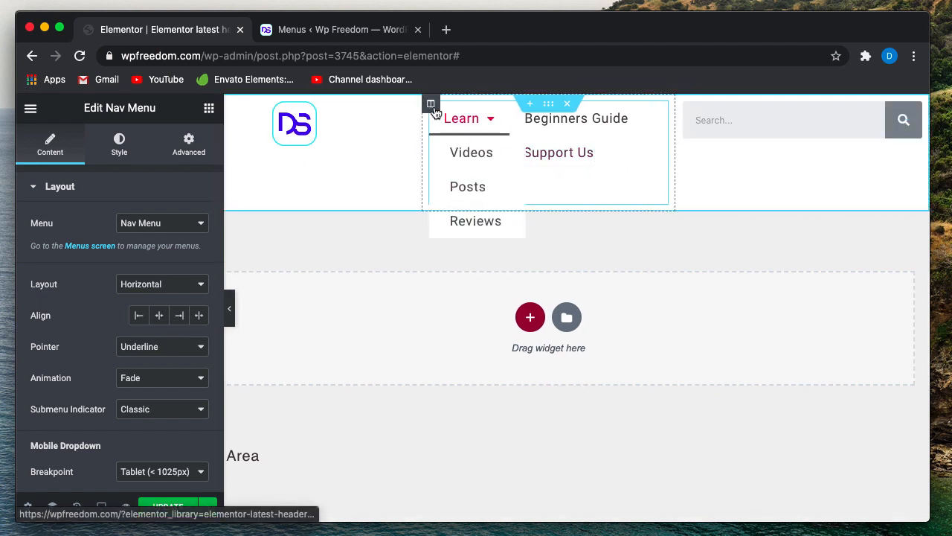
{"action": "left_click", "coordinate": [432, 104]}
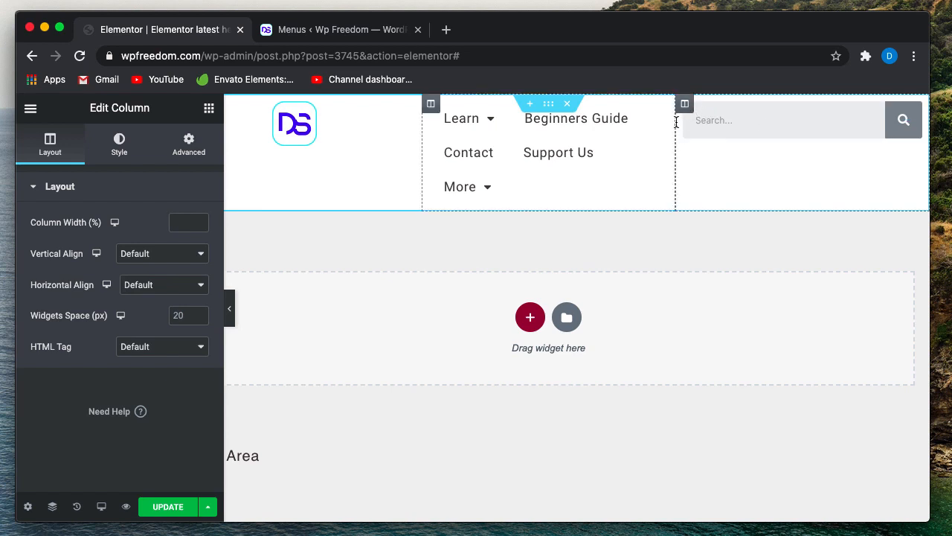
- Change the search form's skin to Full Screen and set its toggle size to 40
{"action": "left_click", "coordinate": [917, 115]}
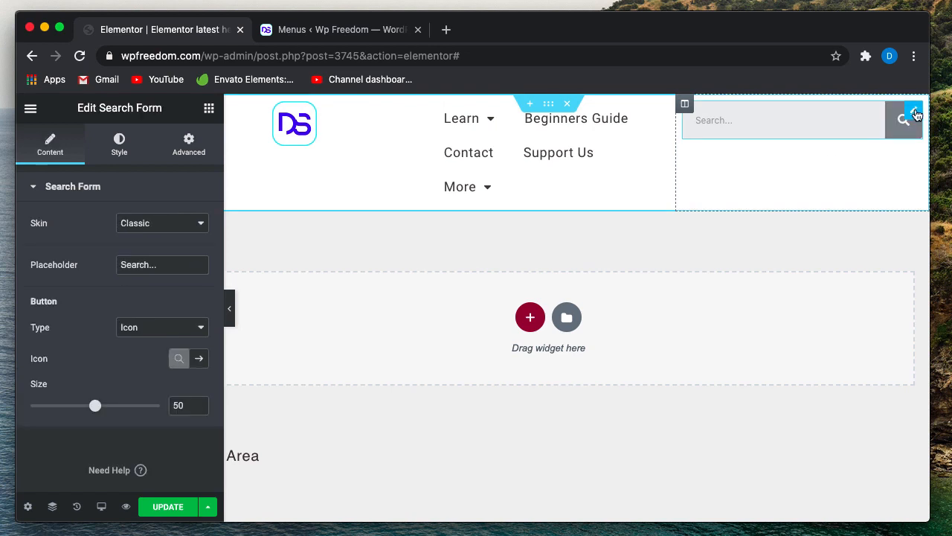
{"action": "left_click", "coordinate": [169, 225]}
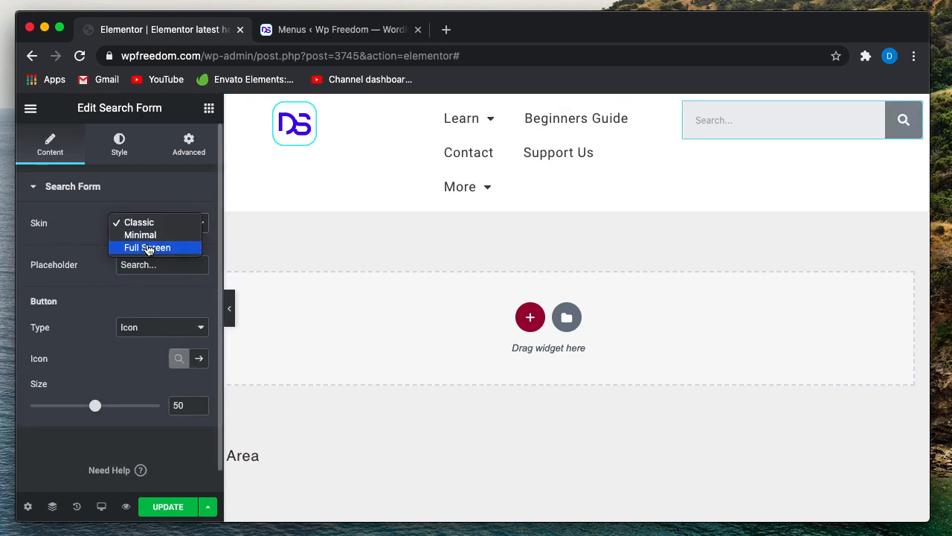
{"action": "left_click", "coordinate": [146, 247]}
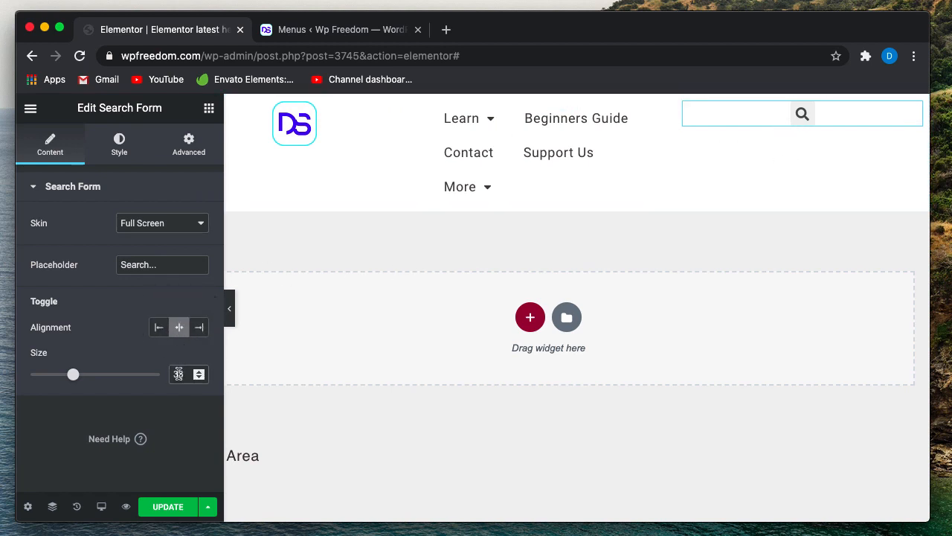
{"action": "type", "text": "40"}
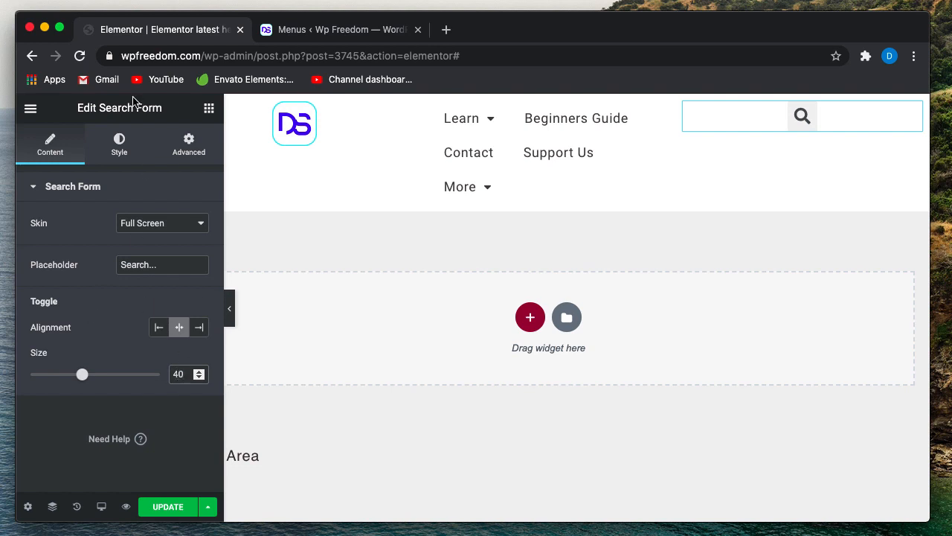
- Set the search form's input overlay color to the global Primary color
{"action": "left_click", "coordinate": [121, 145]}
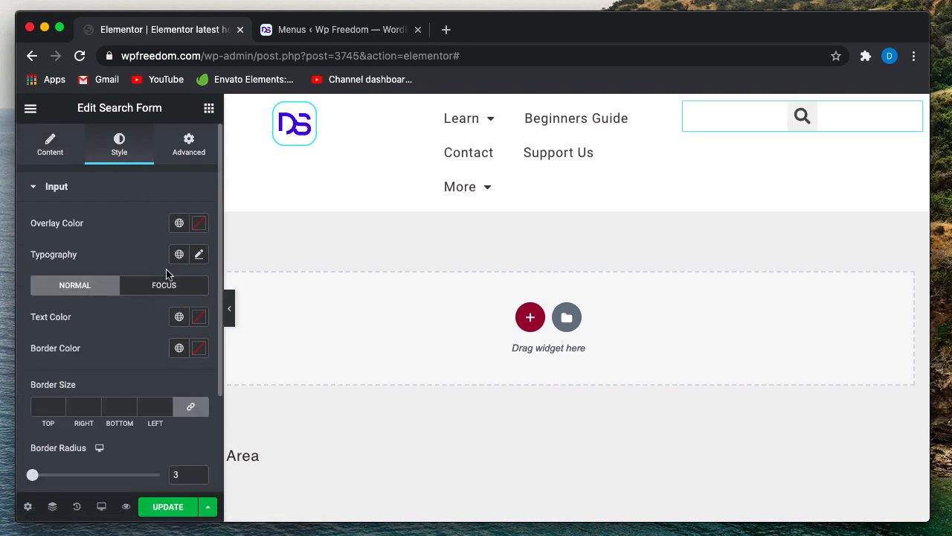
{"action": "left_click", "coordinate": [180, 224]}
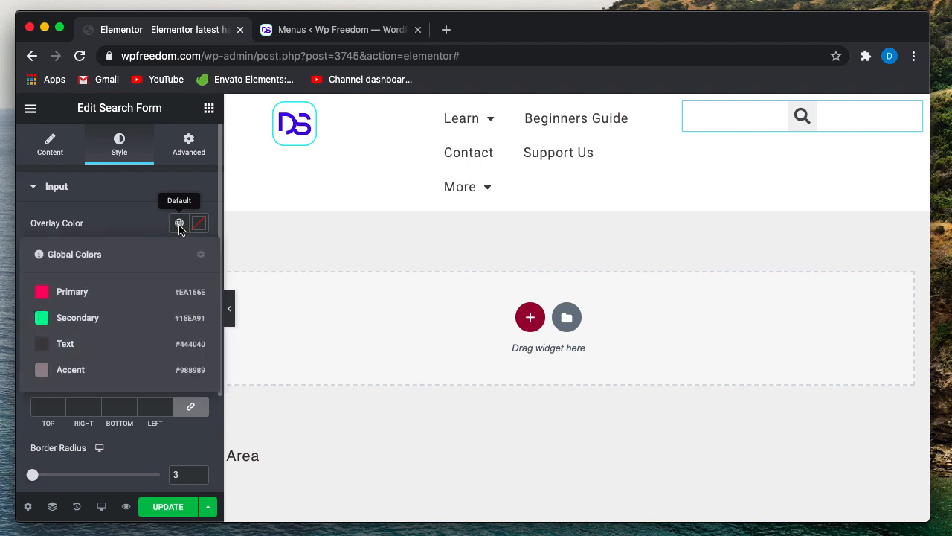
{"action": "left_click", "coordinate": [144, 296]}
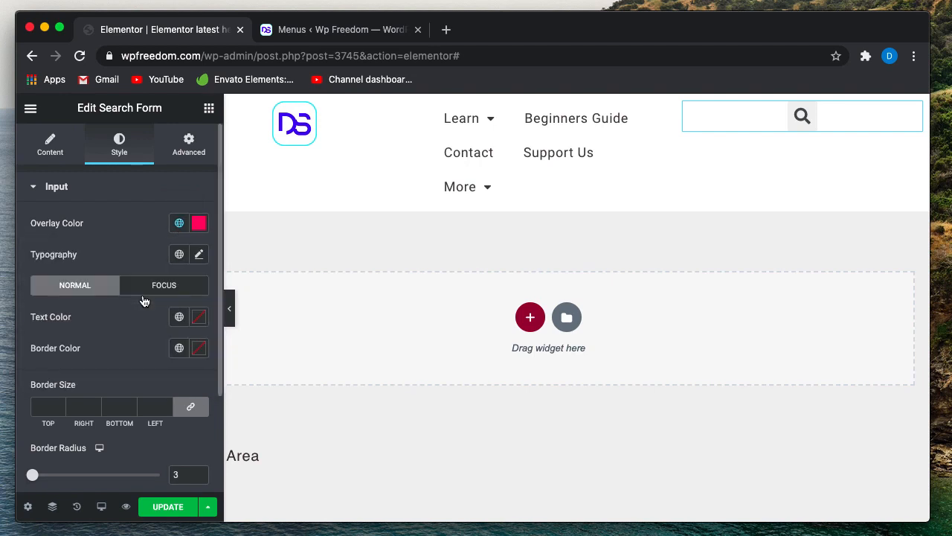
- Make the search toggle's normal background color fully transparent with #02010100
{"action": "scroll", "coordinate": [138, 216], "scroll_direction": "down", "scroll_amount": 4}
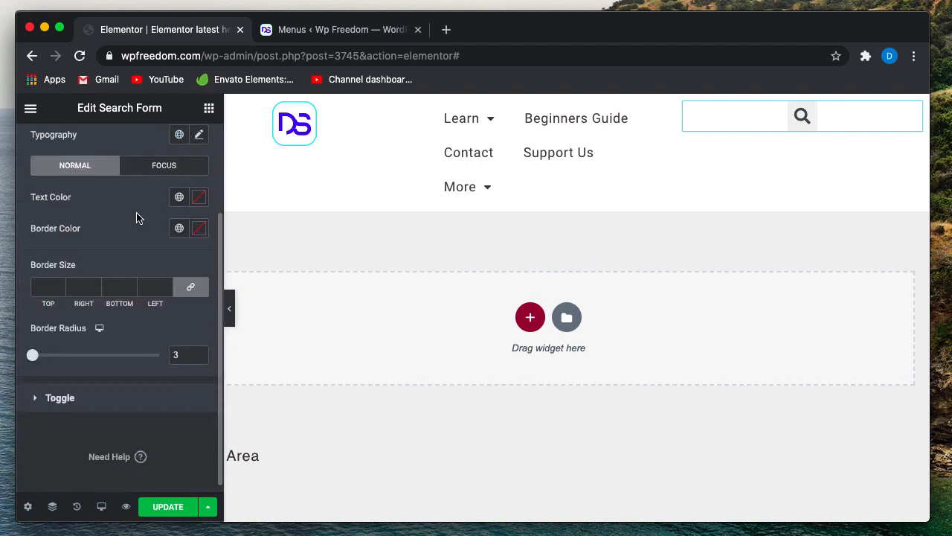
{"action": "left_click", "coordinate": [102, 404]}
{"action": "scroll", "coordinate": [104, 400], "scroll_direction": "down", "scroll_amount": 3}
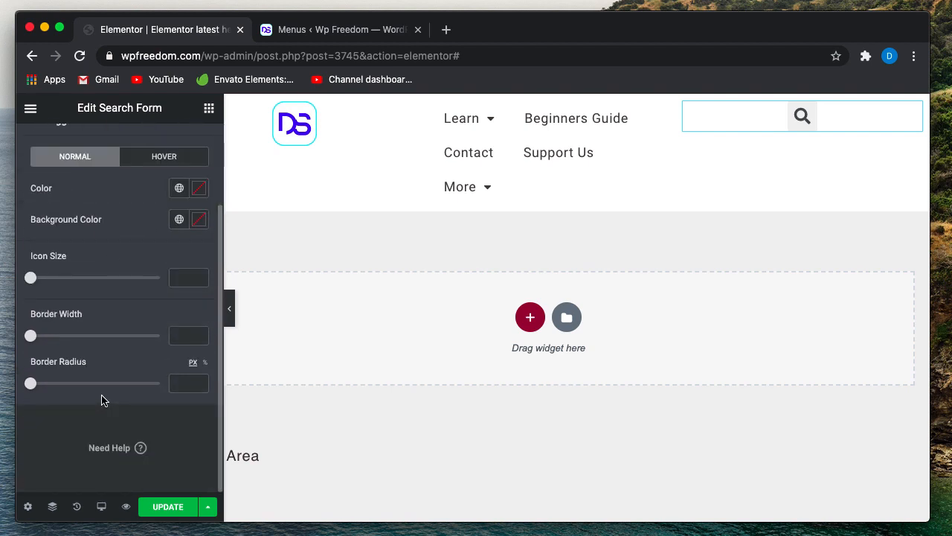
{"action": "left_click", "coordinate": [198, 219]}
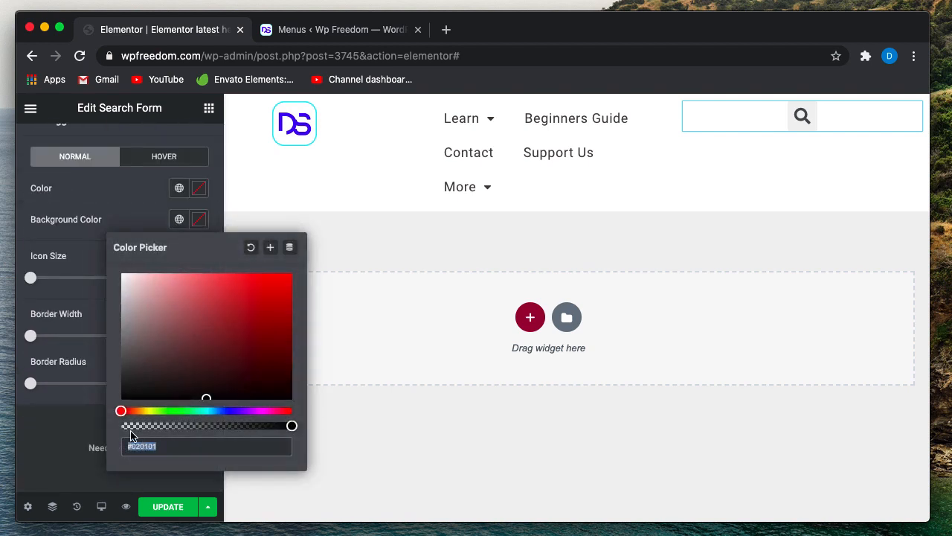
{"action": "left_click_drag", "start_coordinate": [127, 427], "coordinate": [121, 425]}
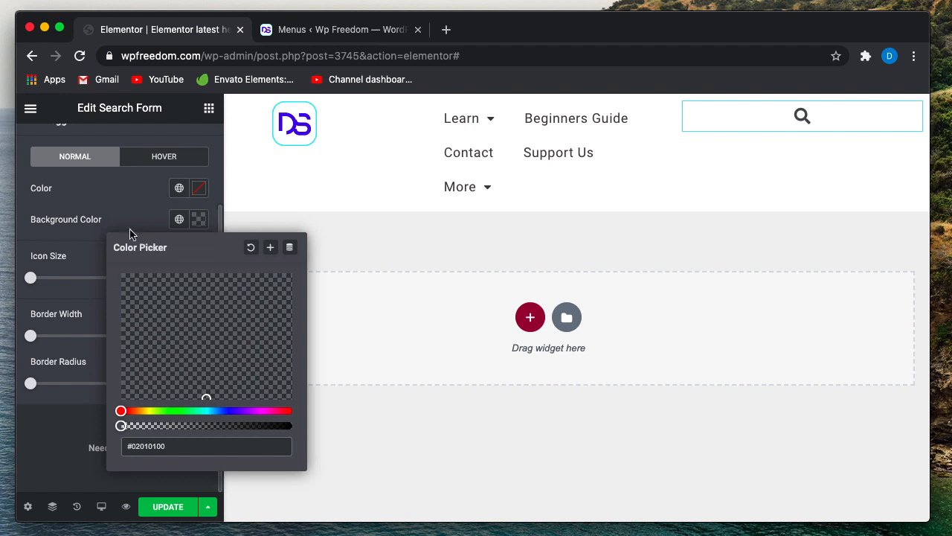
{"action": "left_click", "coordinate": [144, 209]}
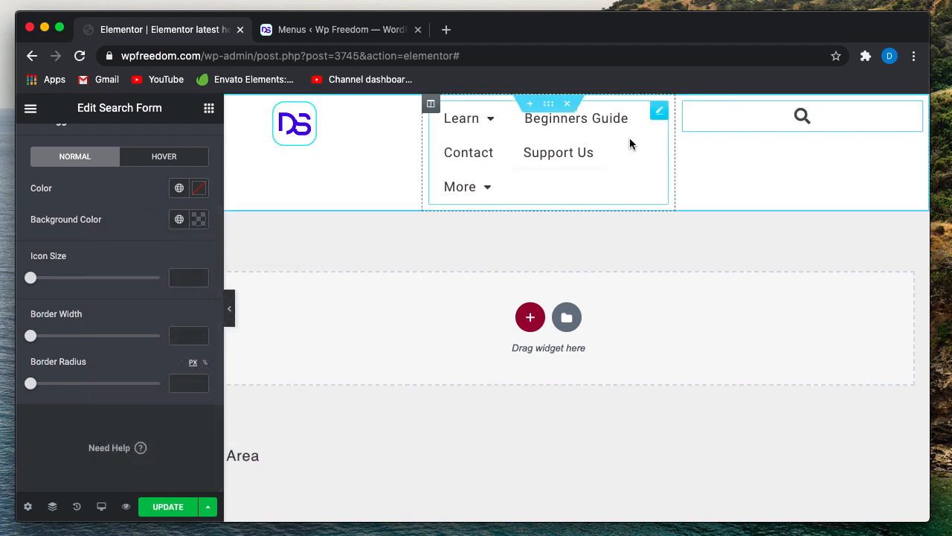
- Set the search toggle icon's normal color to the global Primary color
{"action": "left_click", "coordinate": [179, 191]}
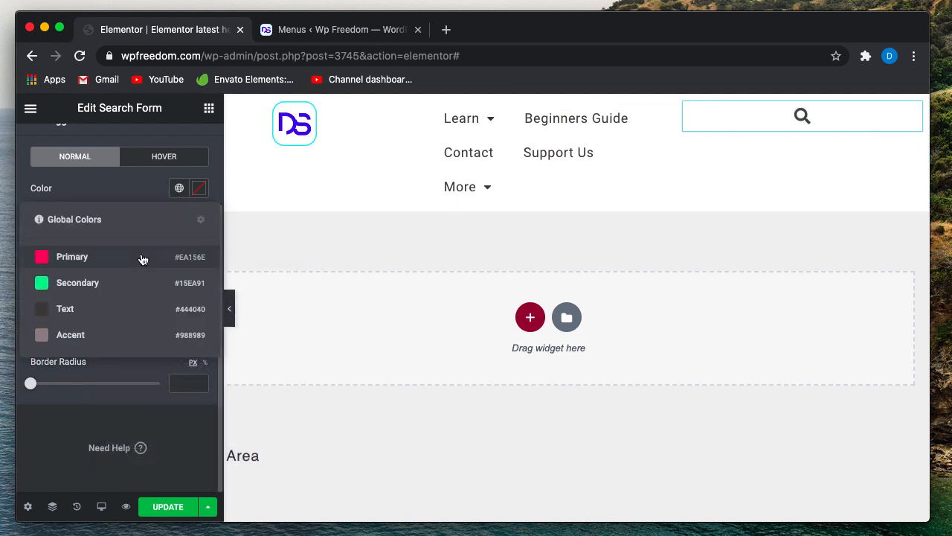
{"action": "left_click", "coordinate": [134, 260]}
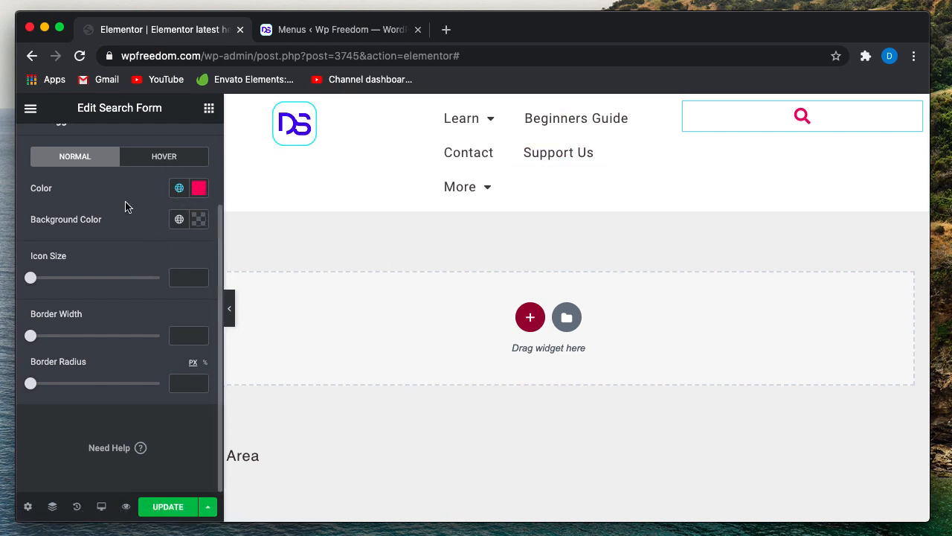
{"action": "scroll", "coordinate": [141, 193], "scroll_direction": "up", "scroll_amount": 3}
- Set the width of the header's logo column to 10%
{"action": "left_click", "coordinate": [685, 103]}
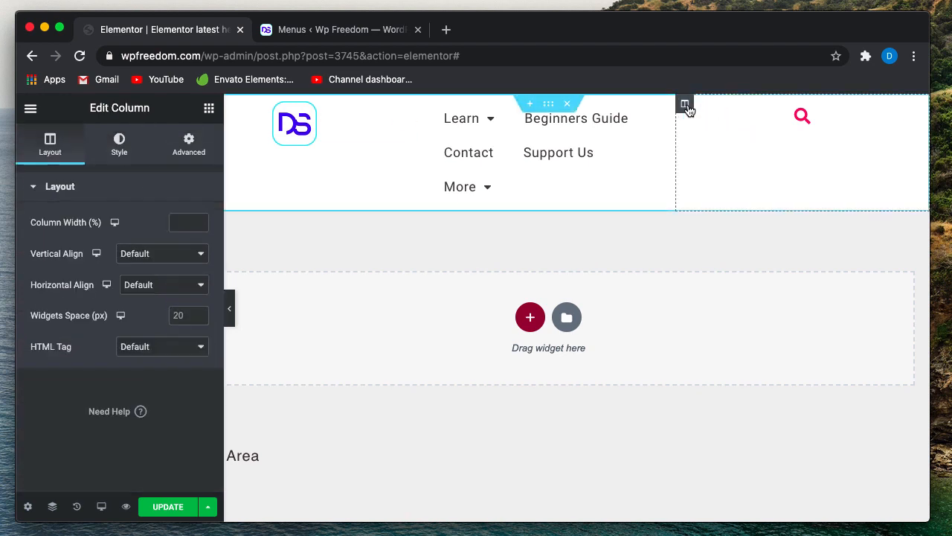
{"action": "scroll", "coordinate": [312, 145], "scroll_direction": "left", "scroll_amount": 2}
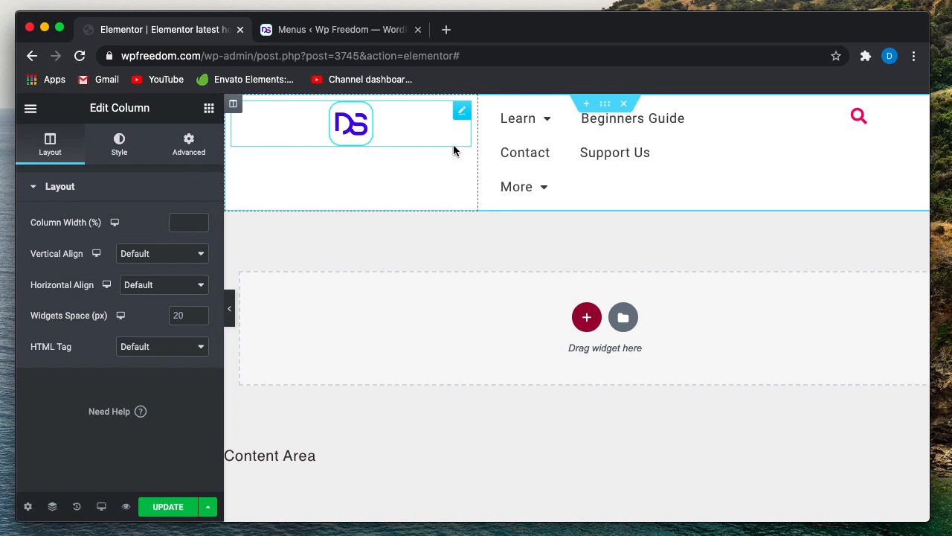
{"action": "left_click", "coordinate": [182, 225]}
{"action": "type", "text": "10"}
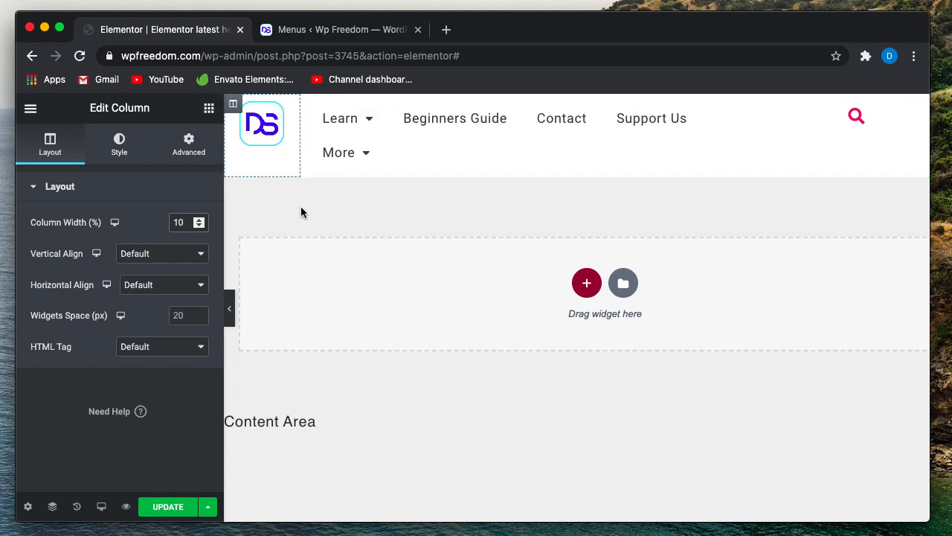
- Set the width of the nav menu column to 70% and check the header across its full width
{"action": "left_click", "coordinate": [310, 103]}
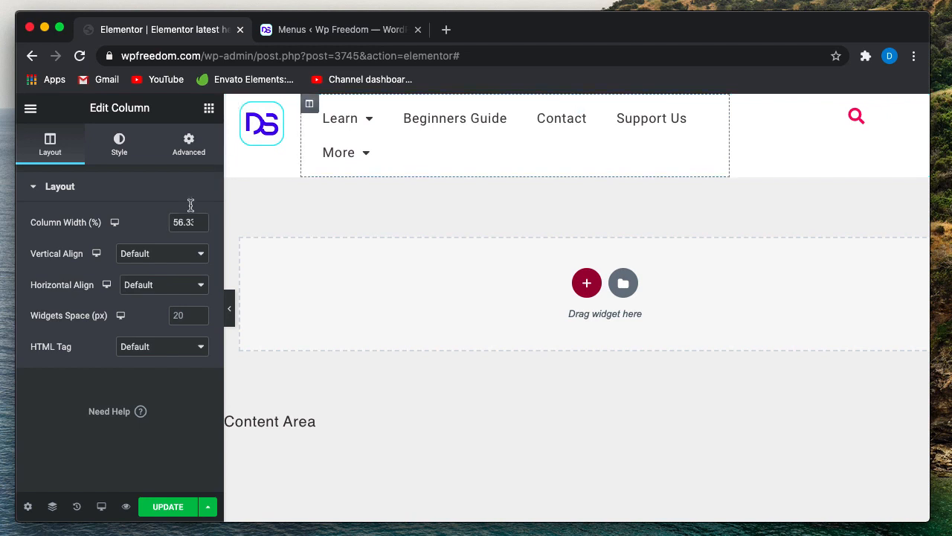
{"action": "double_click", "coordinate": [181, 222]}
{"action": "type", "text": "70"}
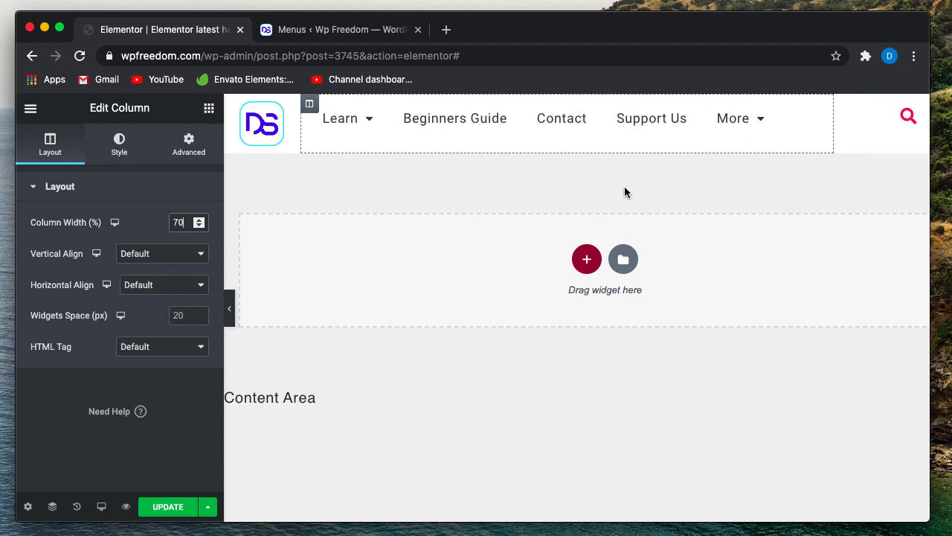
{"action": "scroll", "coordinate": [637, 177], "scroll_direction": "right", "scroll_amount": 2}
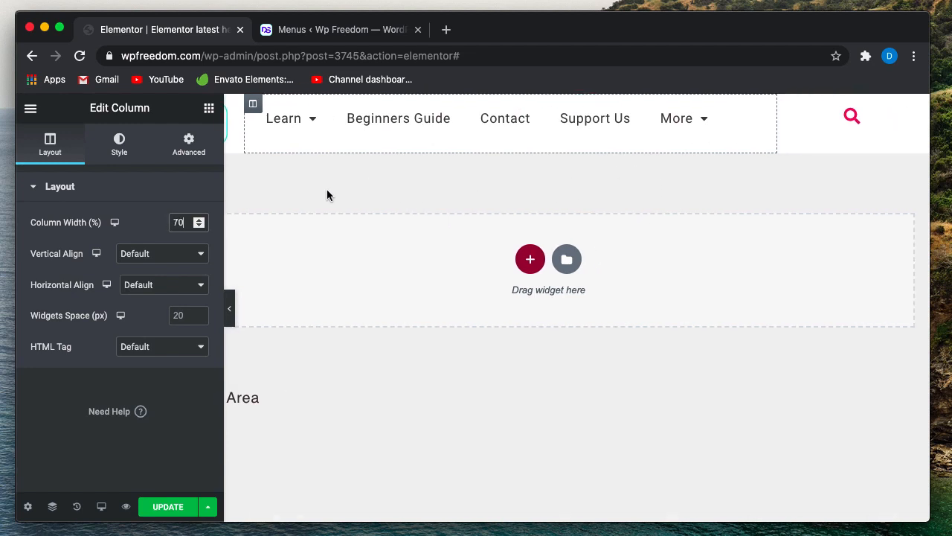
{"action": "scroll", "coordinate": [327, 195], "scroll_direction": "left", "scroll_amount": 2}
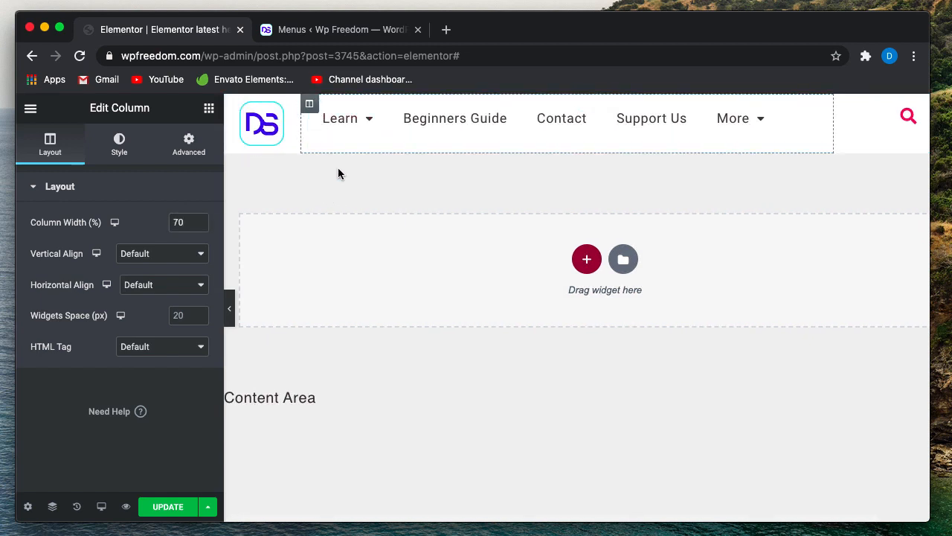
- Set the width of the search form column to 20%
{"action": "scroll", "coordinate": [436, 193], "scroll_direction": "right", "scroll_amount": 2}
{"action": "left_click", "coordinate": [788, 105]}
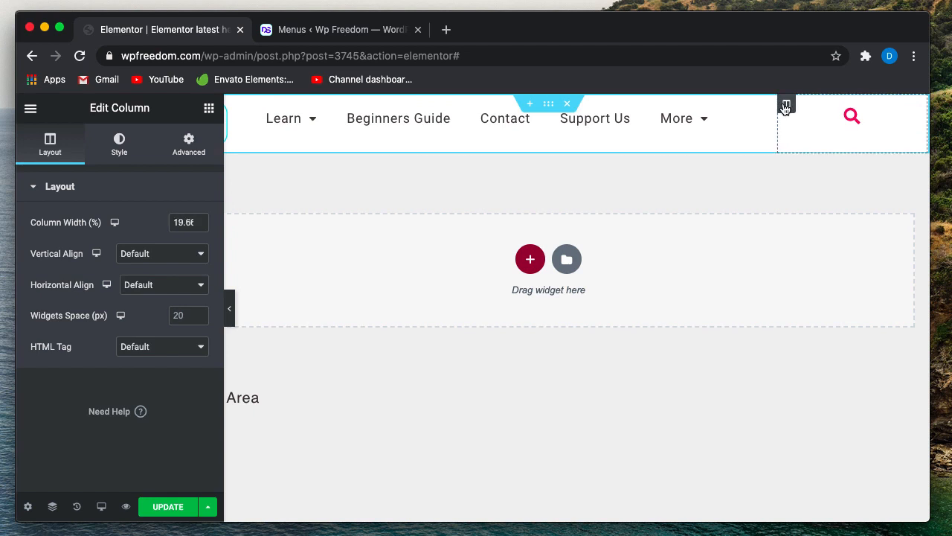
{"action": "double_click", "coordinate": [179, 223]}
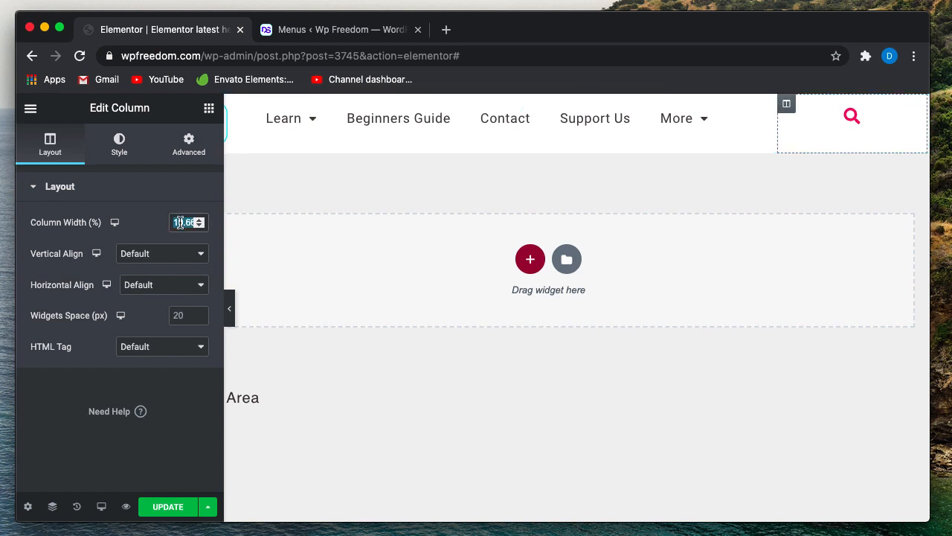
{"action": "type", "text": "20"}
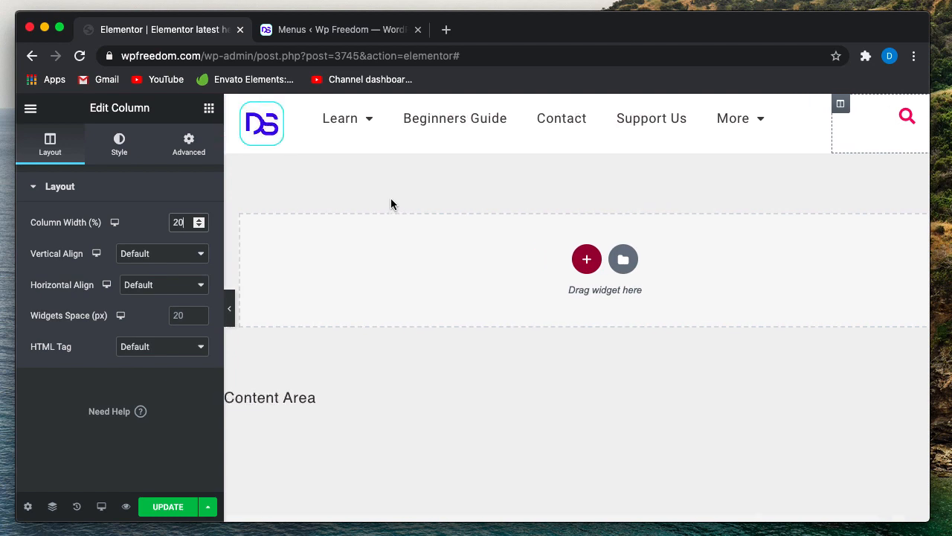
- Set the nav menu column's vertical alignment to Middle
{"action": "left_click", "coordinate": [310, 105]}
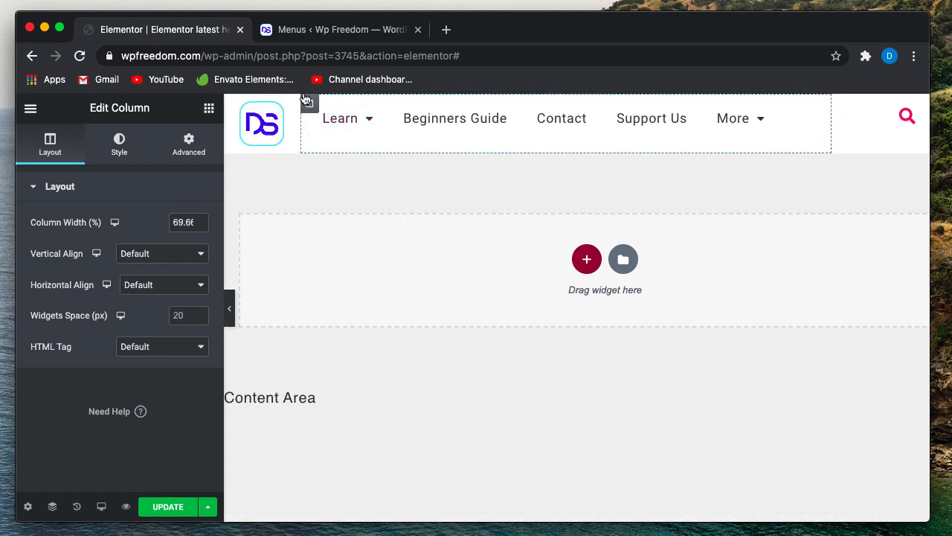
{"action": "left_click", "coordinate": [172, 257]}
{"action": "left_click", "coordinate": [139, 278]}
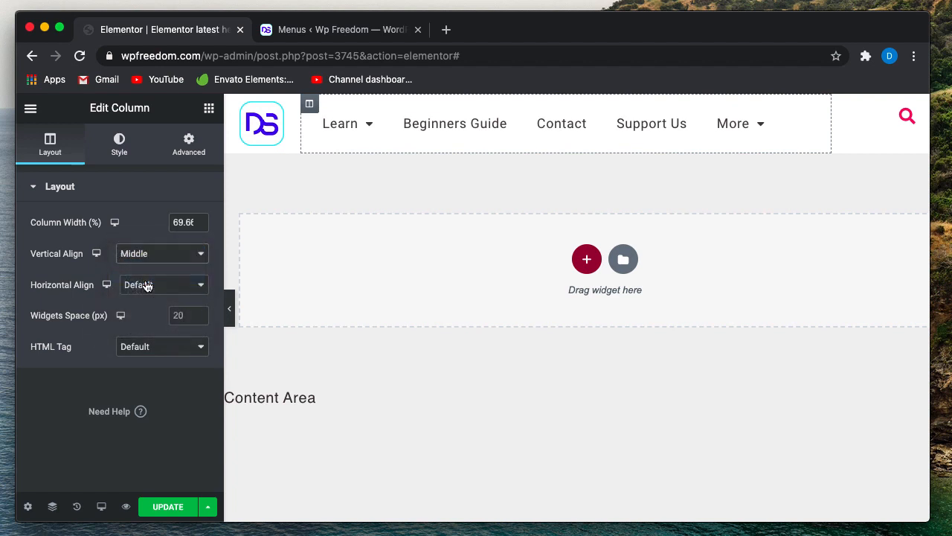
- Set the search form column's vertical alignment to Middle
{"action": "scroll", "coordinate": [453, 189], "scroll_direction": "right", "scroll_amount": 2}
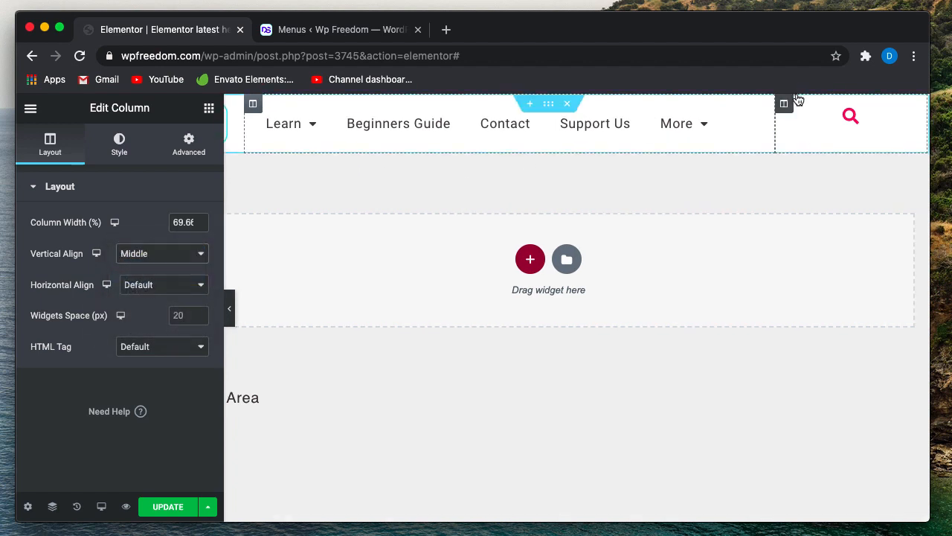
{"action": "left_click", "coordinate": [786, 105]}
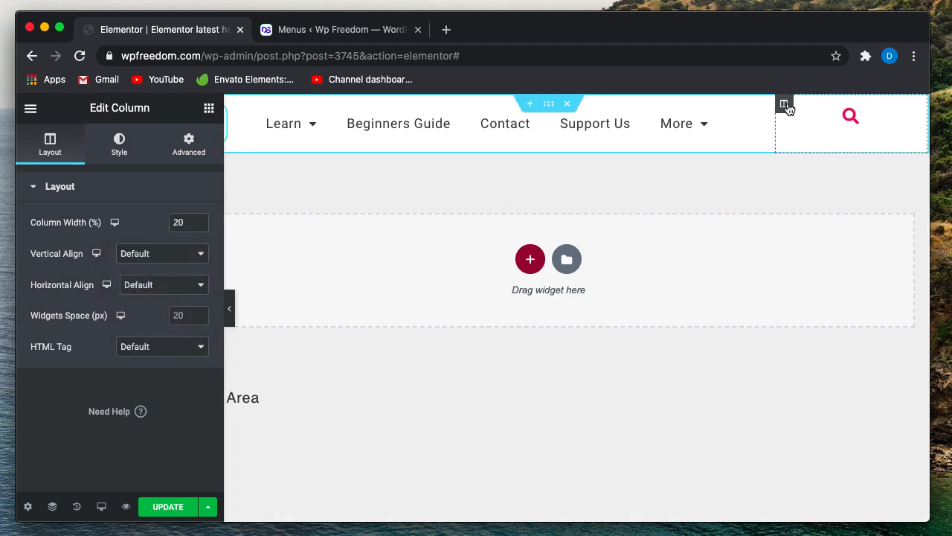
{"action": "left_click", "coordinate": [148, 252]}
{"action": "left_click", "coordinate": [143, 280]}
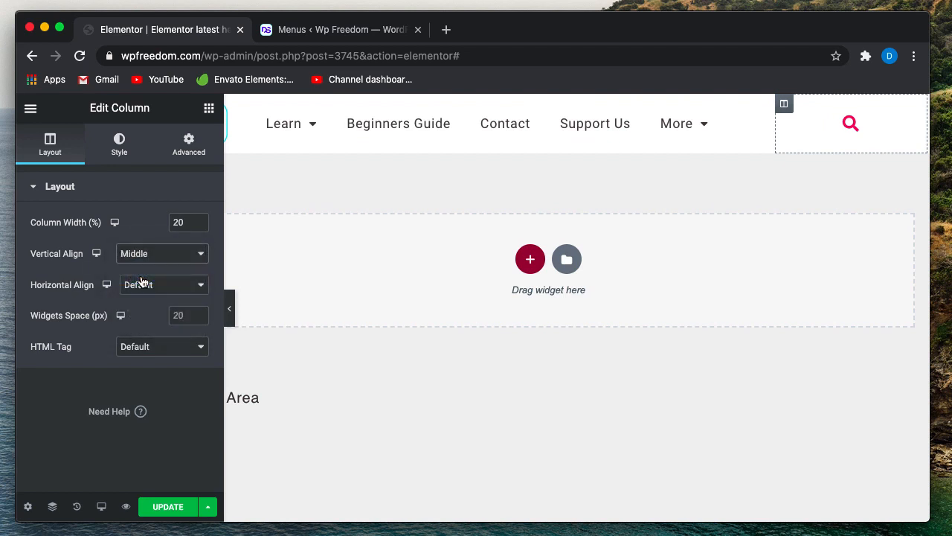
- Try 30 and 10 px padding around the header section, settle on 5 px for all sides, and update the header
{"action": "scroll", "coordinate": [697, 249], "scroll_direction": "left", "scroll_amount": 1}
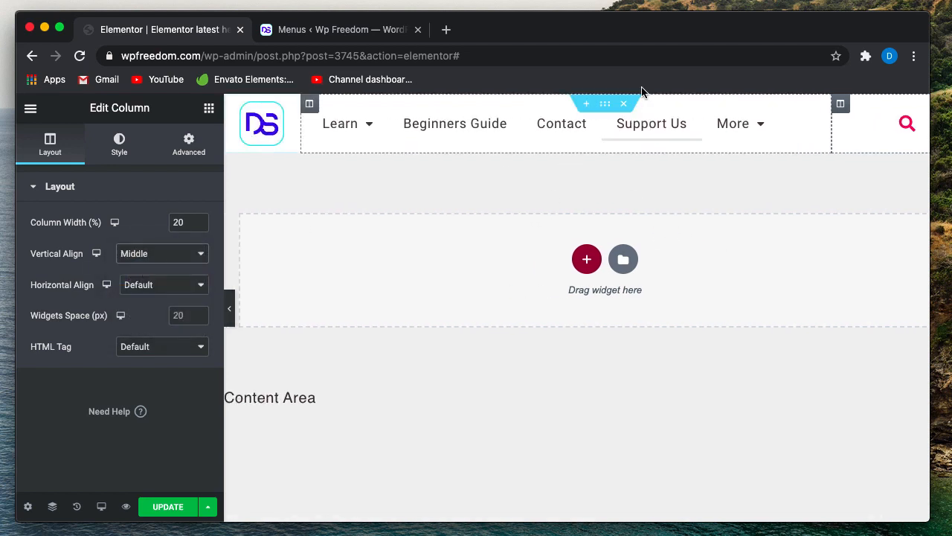
{"action": "left_click", "coordinate": [610, 105]}
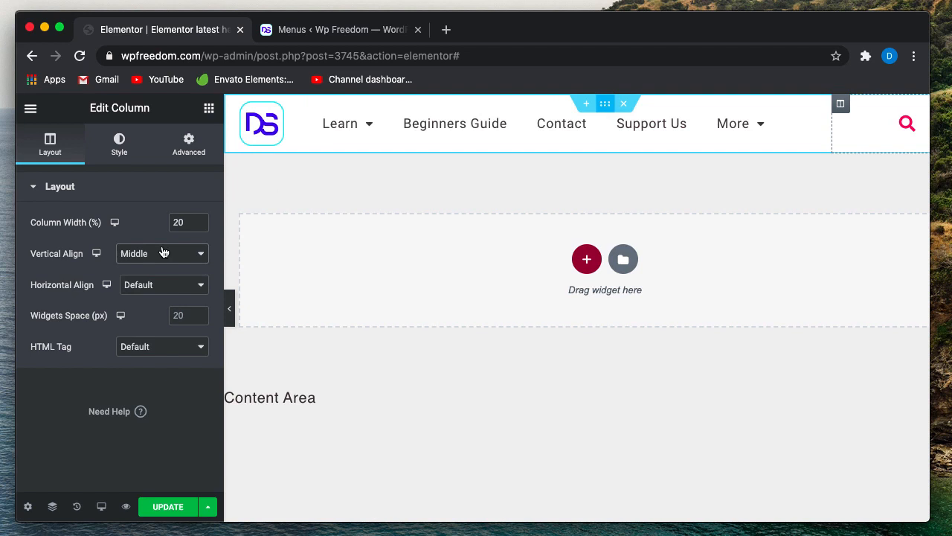
{"action": "left_click", "coordinate": [191, 145]}
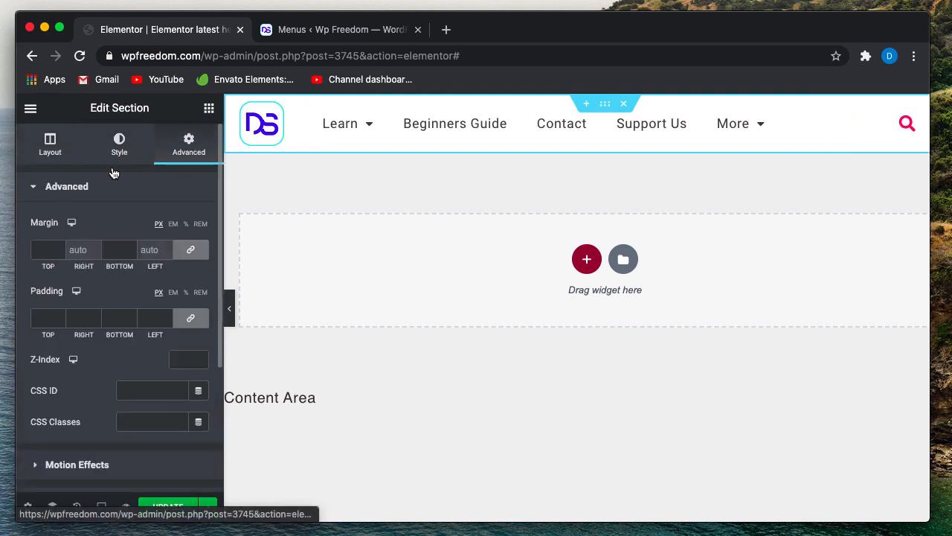
{"action": "left_click", "coordinate": [40, 319]}
{"action": "type", "text": "30"}
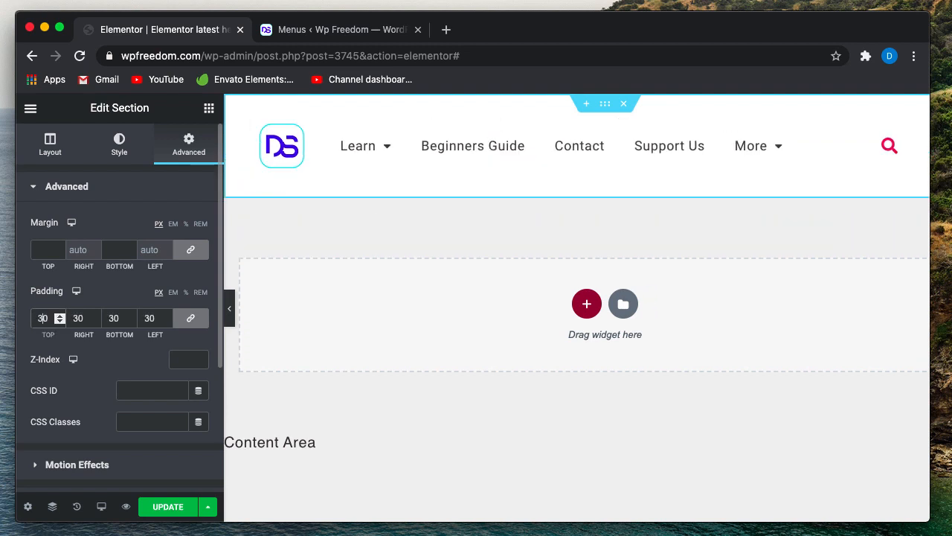
{"action": "key", "text": "BackSpace"}
{"action": "key", "text": "BackSpace"}
{"action": "type", "text": "10"}
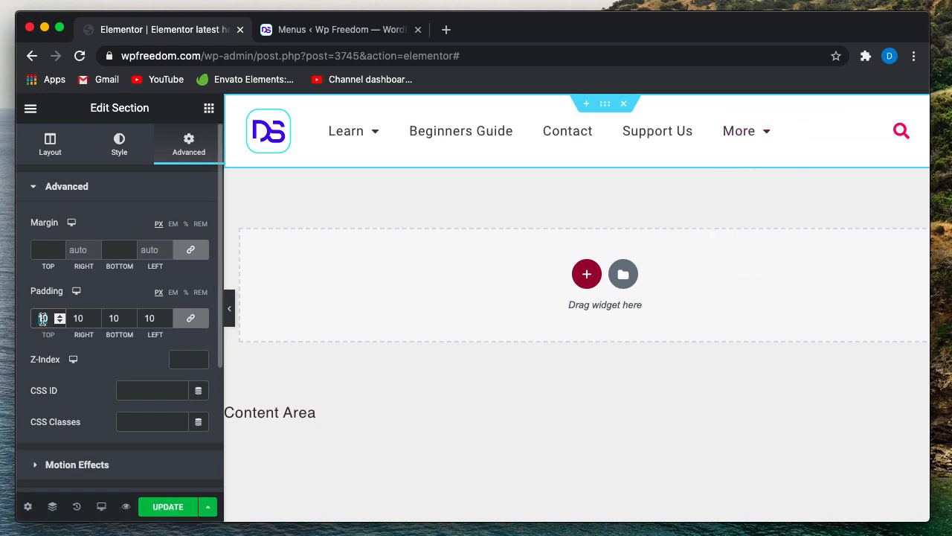
{"action": "type", "text": "5"}
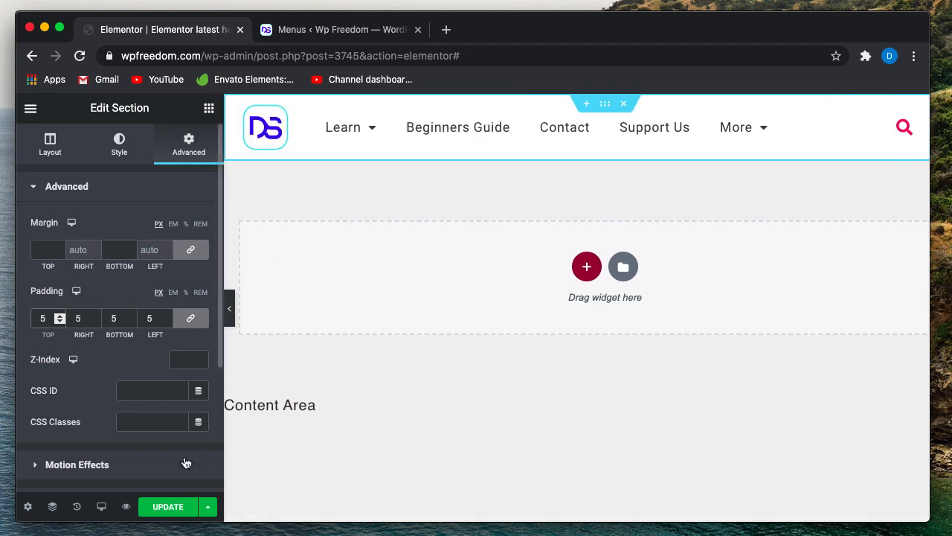
{"action": "left_click", "coordinate": [168, 506]}
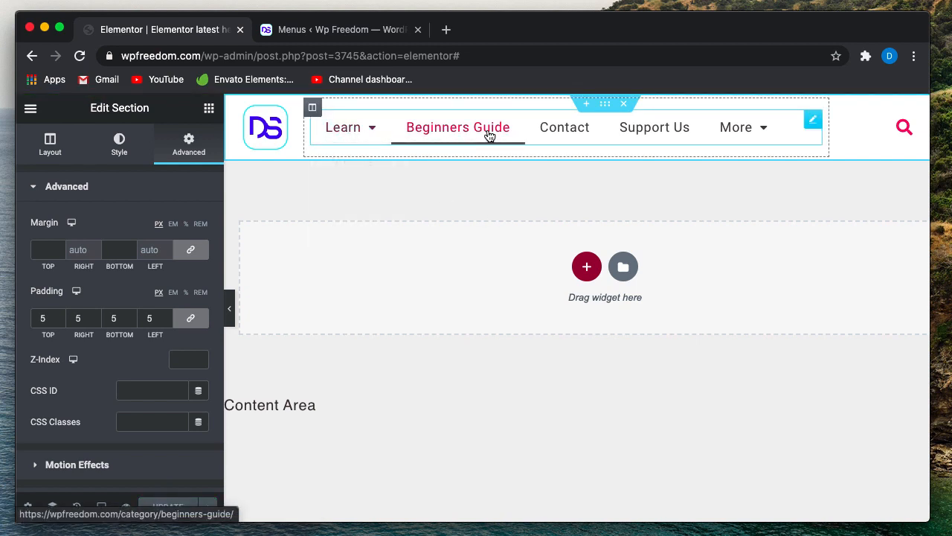
- Set the typography size of the nav menu's dropdown items to 16 px
{"action": "mouse_move", "coordinate": [744, 127]}
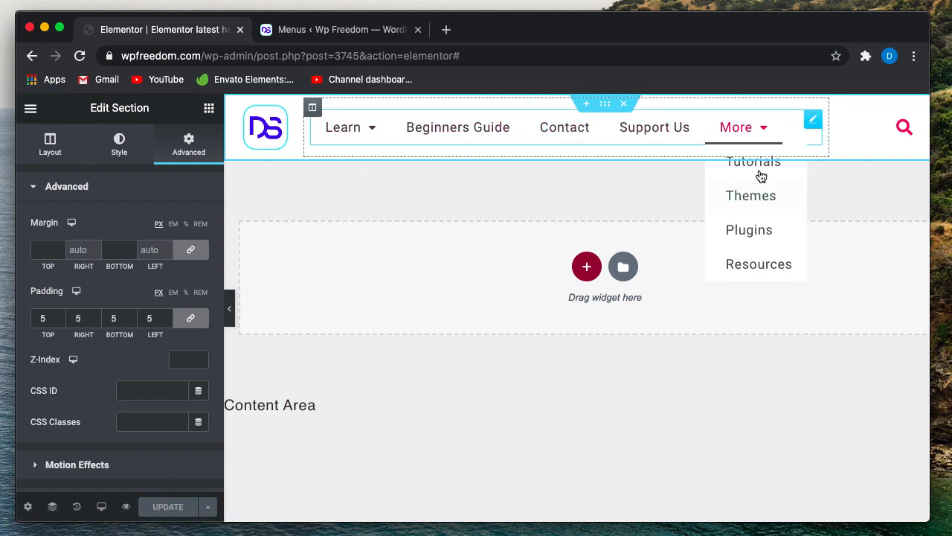
{"action": "left_click", "coordinate": [813, 119]}
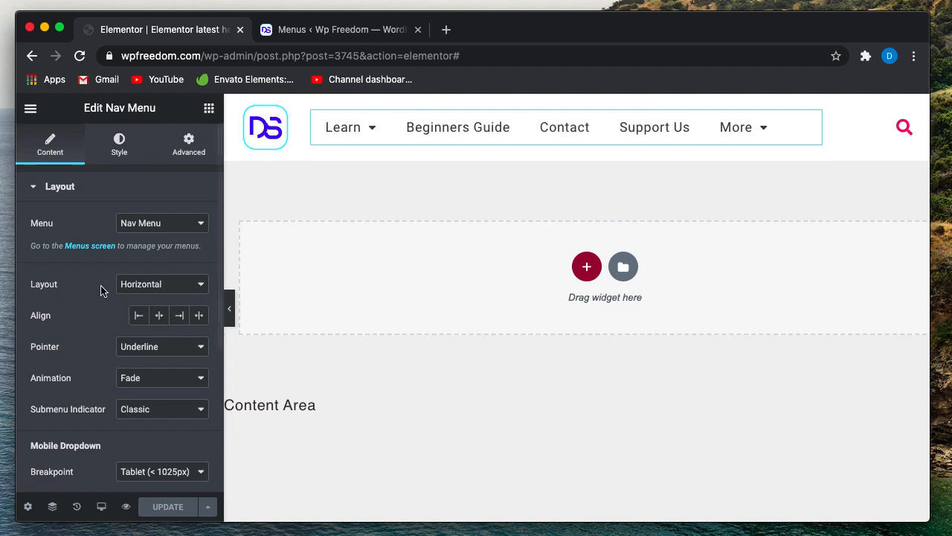
{"action": "left_click", "coordinate": [114, 158]}
{"action": "scroll", "coordinate": [54, 311], "scroll_direction": "down", "scroll_amount": 3}
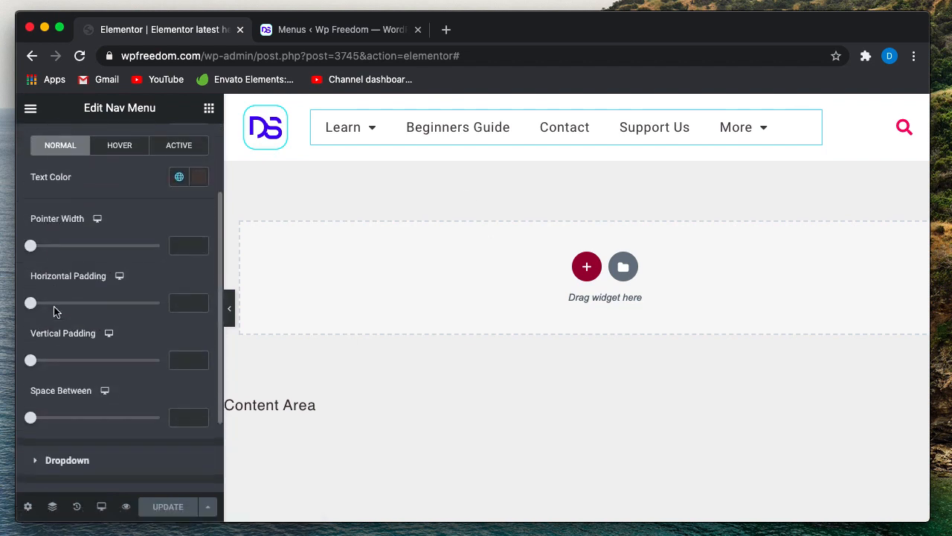
{"action": "scroll", "coordinate": [54, 311], "scroll_direction": "down", "scroll_amount": 2}
{"action": "left_click", "coordinate": [67, 351]}
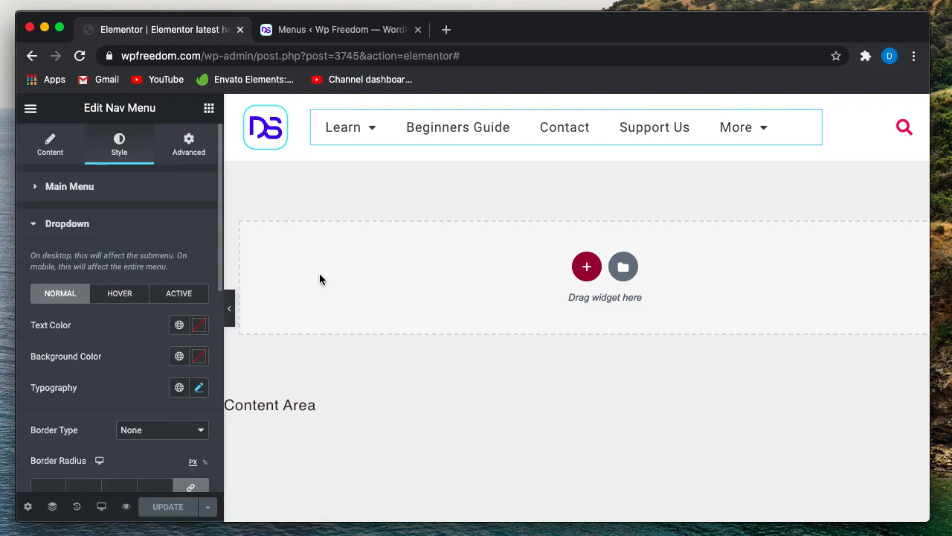
{"action": "mouse_move", "coordinate": [376, 127]}
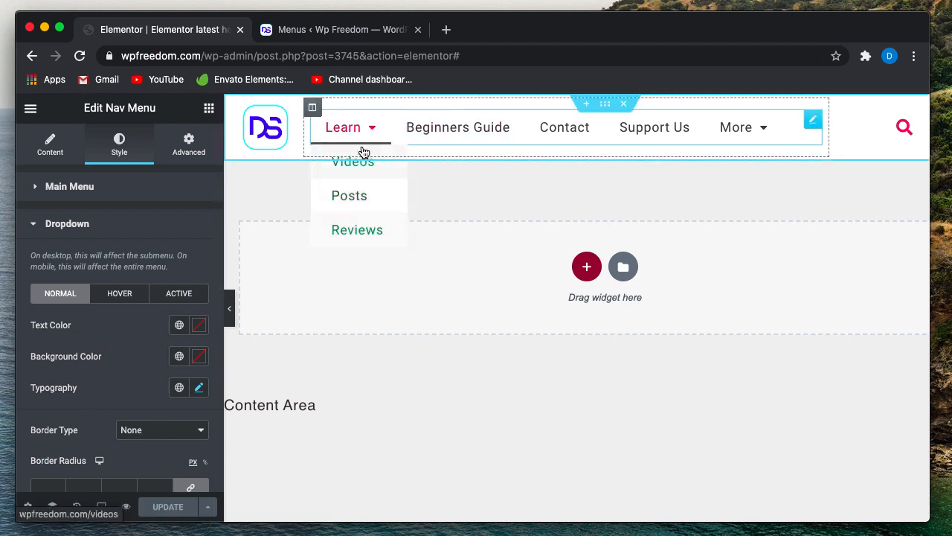
{"action": "scroll", "coordinate": [126, 302], "scroll_direction": "down", "scroll_amount": 3}
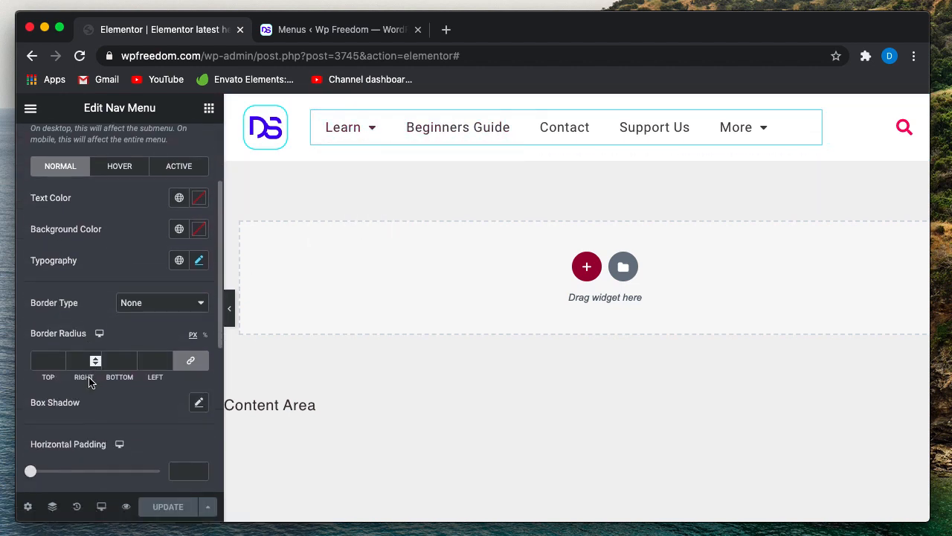
{"action": "left_click", "coordinate": [198, 246]}
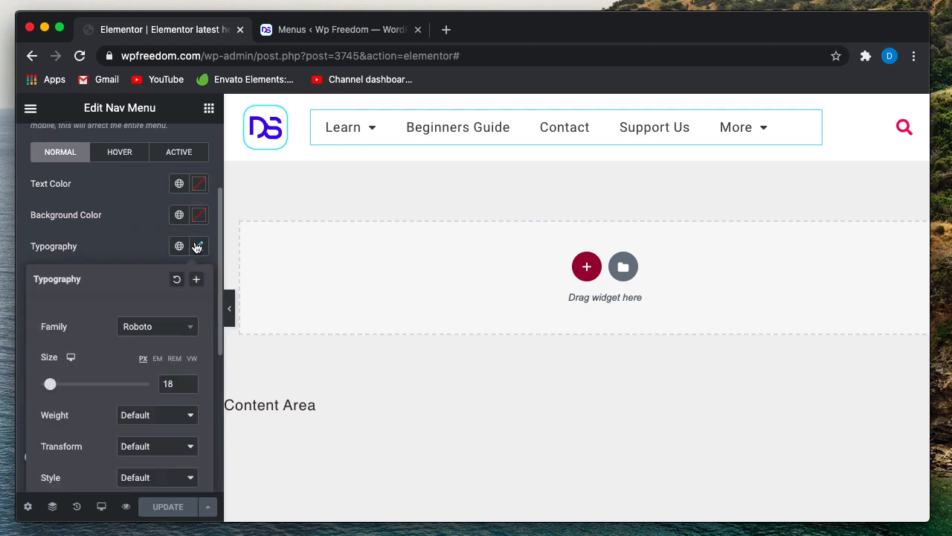
{"action": "type", "text": "16"}
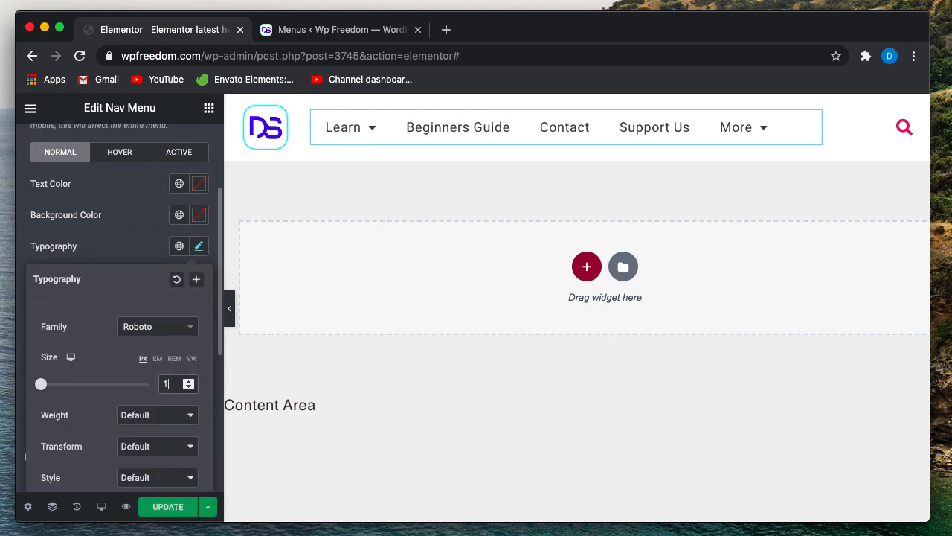
{"action": "left_click", "coordinate": [121, 230]}
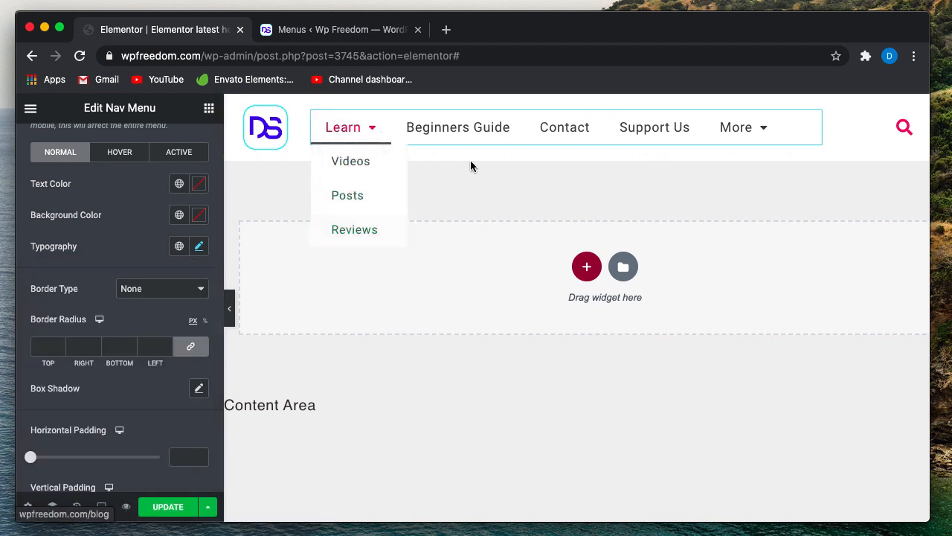
- Examine the nav menu's style and advanced settings, its column's layout settings, and the header section's margin and padding settings
{"action": "mouse_move", "coordinate": [742, 131]}
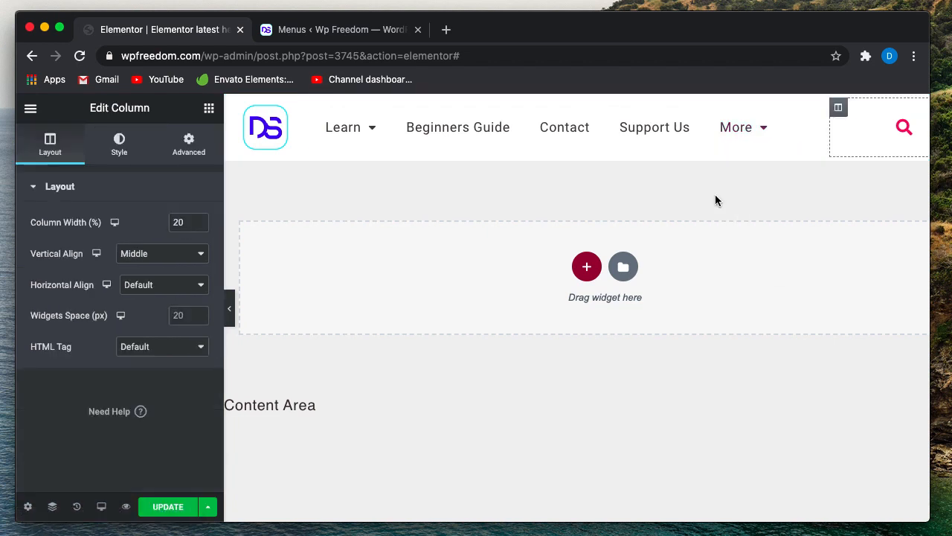
{"action": "mouse_move", "coordinate": [534, 109]}
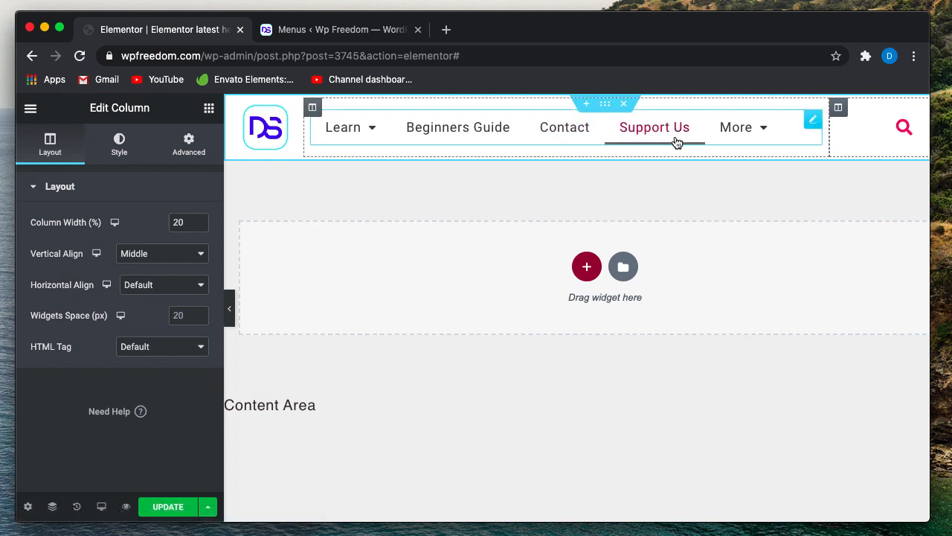
{"action": "left_click", "coordinate": [812, 123]}
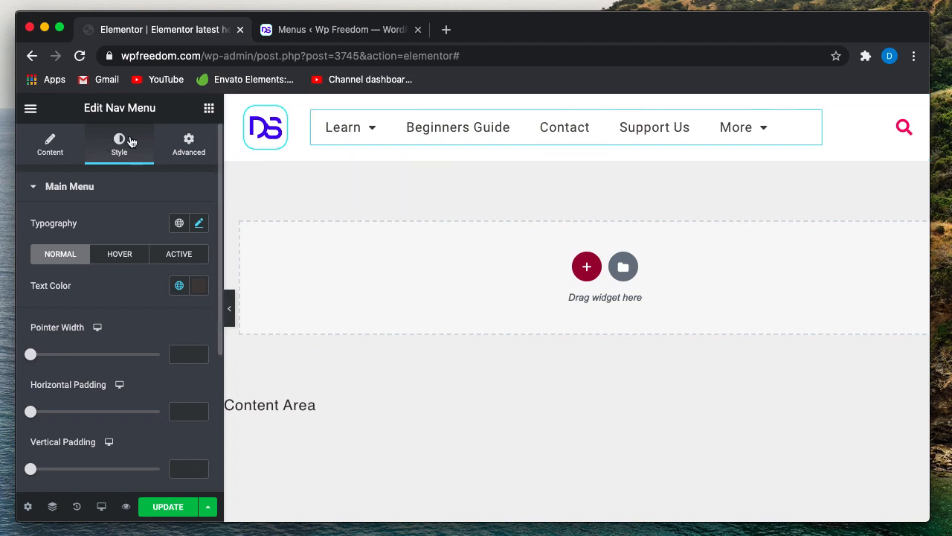
{"action": "left_click", "coordinate": [188, 145]}
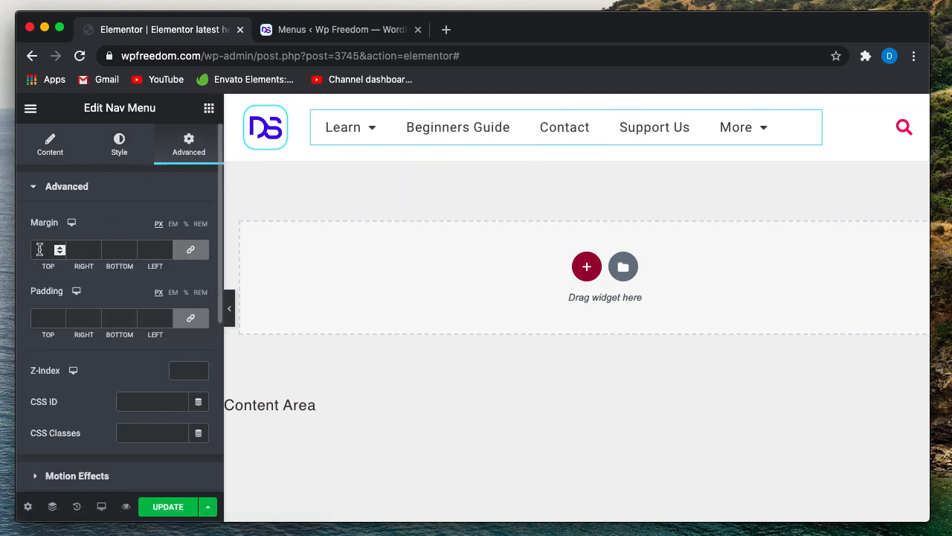
{"action": "left_click", "coordinate": [120, 143]}
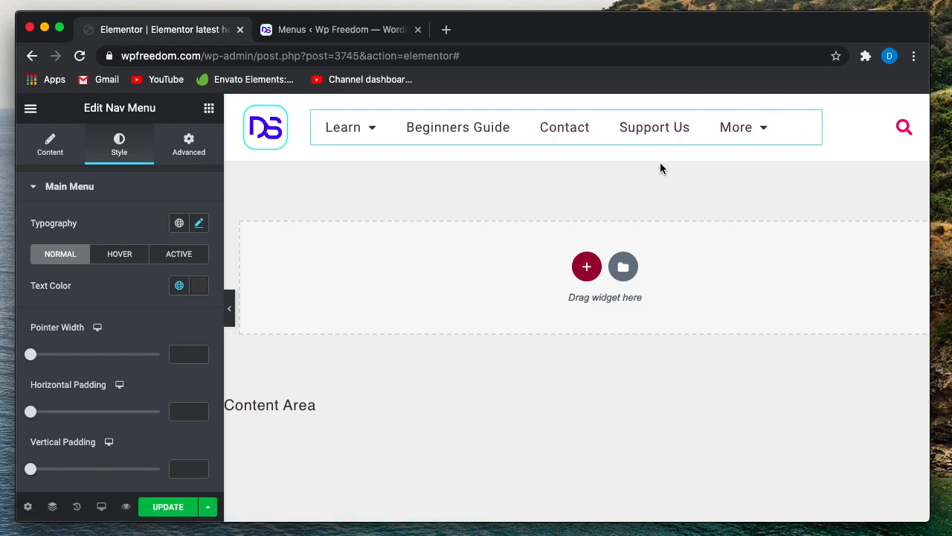
{"action": "left_click", "coordinate": [312, 108]}
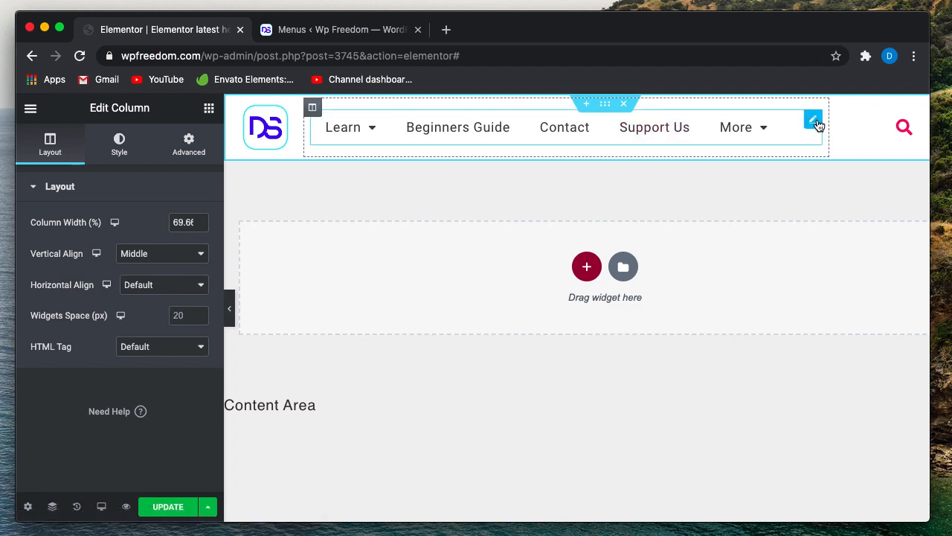
{"action": "left_click", "coordinate": [815, 121]}
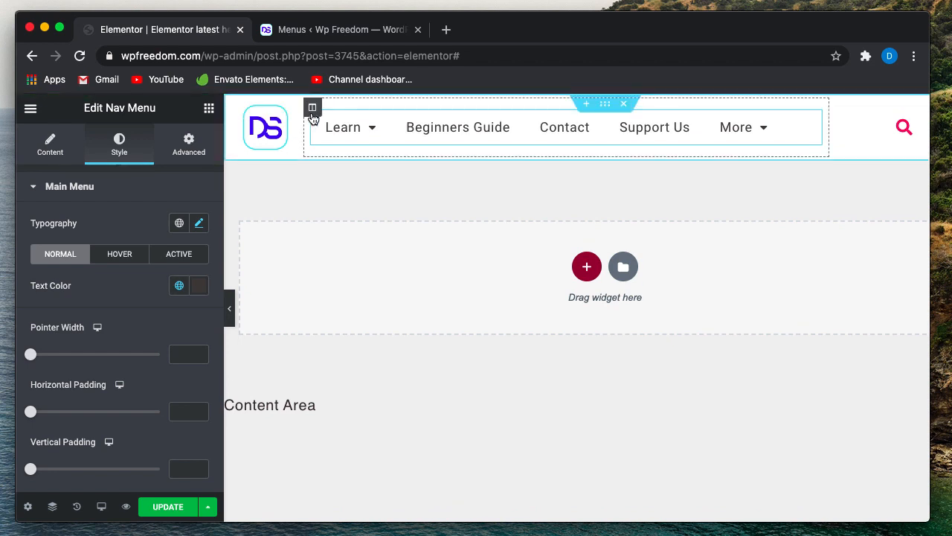
{"action": "left_click", "coordinate": [313, 109]}
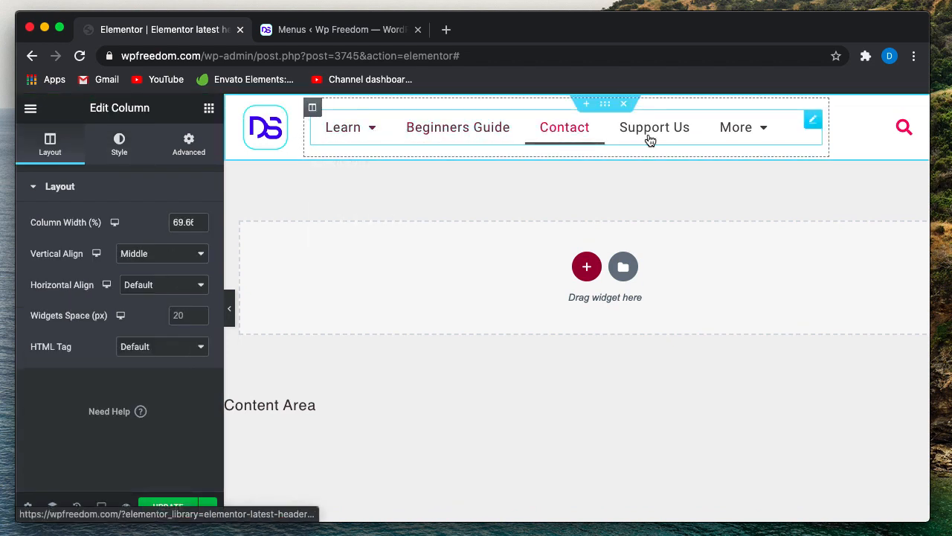
{"action": "left_click", "coordinate": [810, 119]}
{"action": "left_click", "coordinate": [188, 142]}
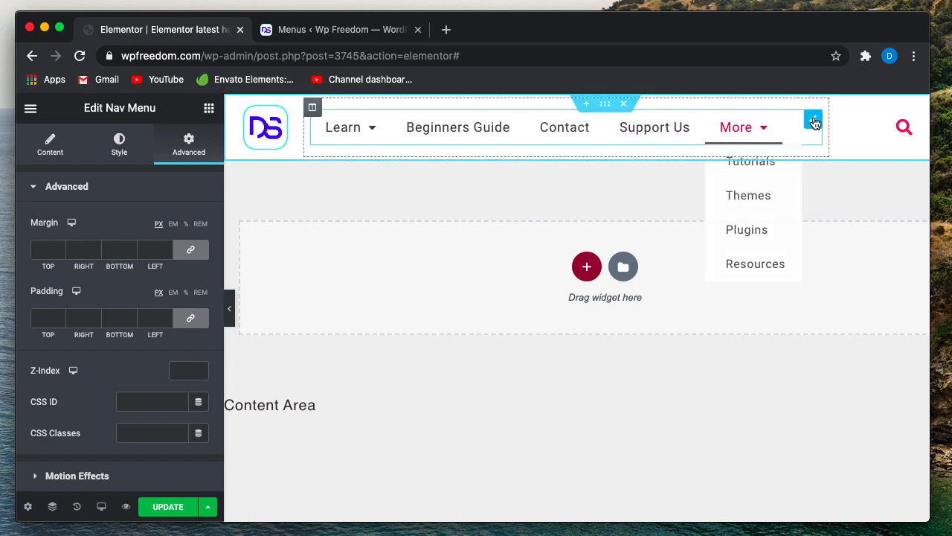
{"action": "left_click", "coordinate": [604, 104]}
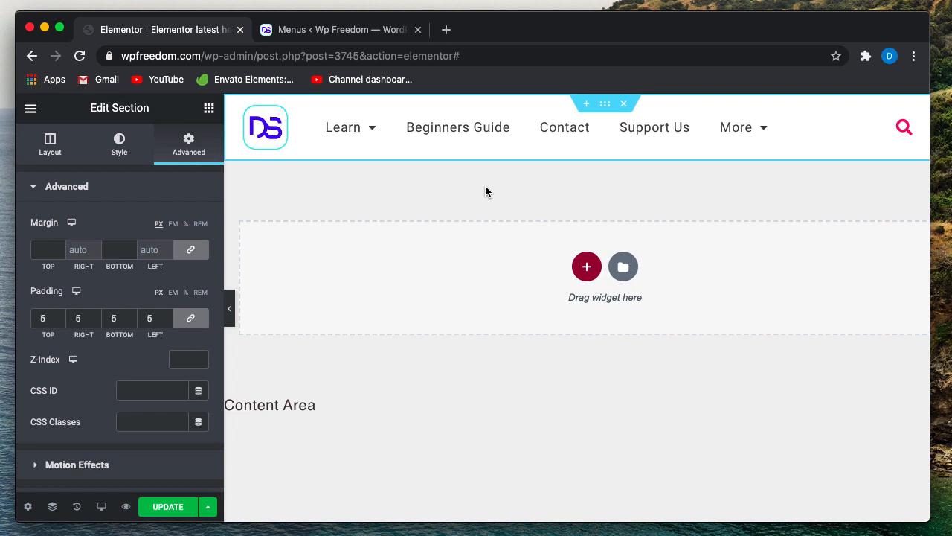
- Preview the header across the full page width without the editing panel and look through the page below it
{"action": "left_click", "coordinate": [229, 308]}
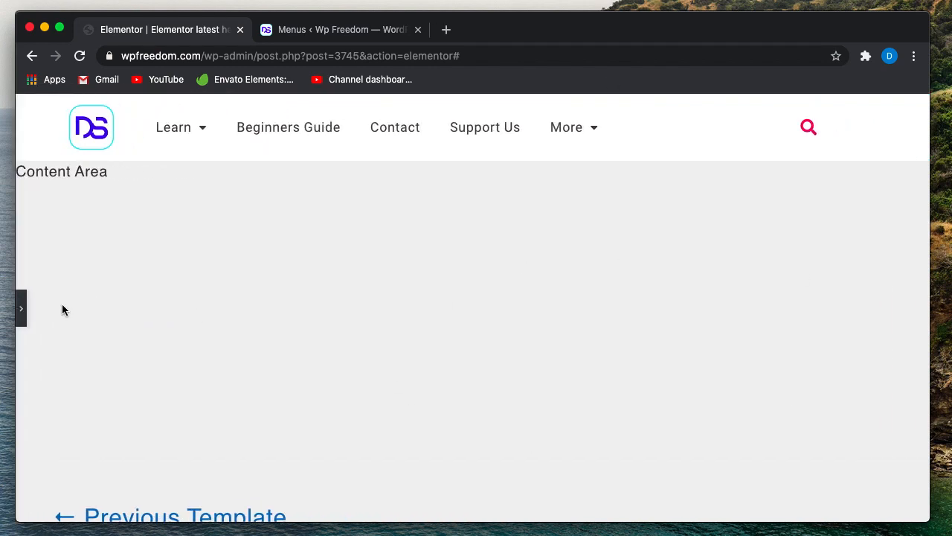
{"action": "left_click", "coordinate": [21, 311]}
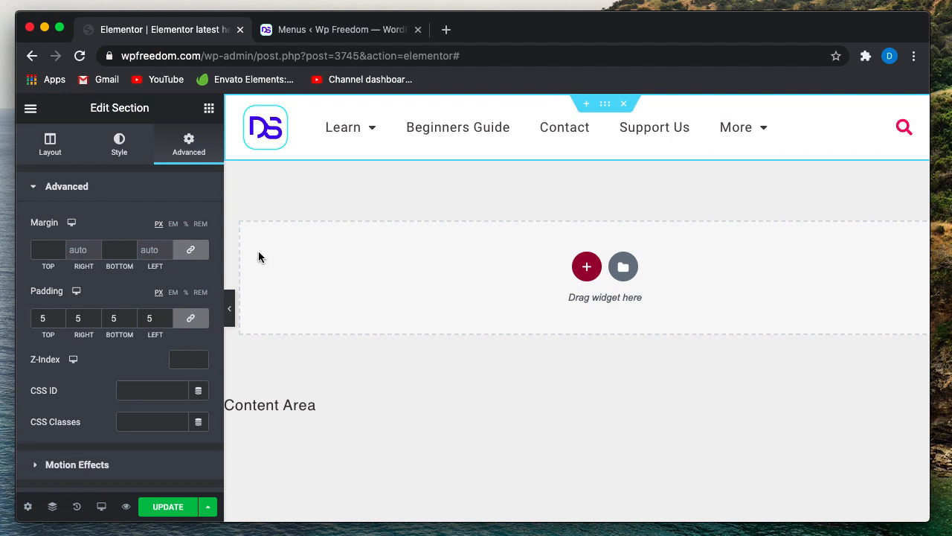
{"action": "left_click", "coordinate": [231, 308]}
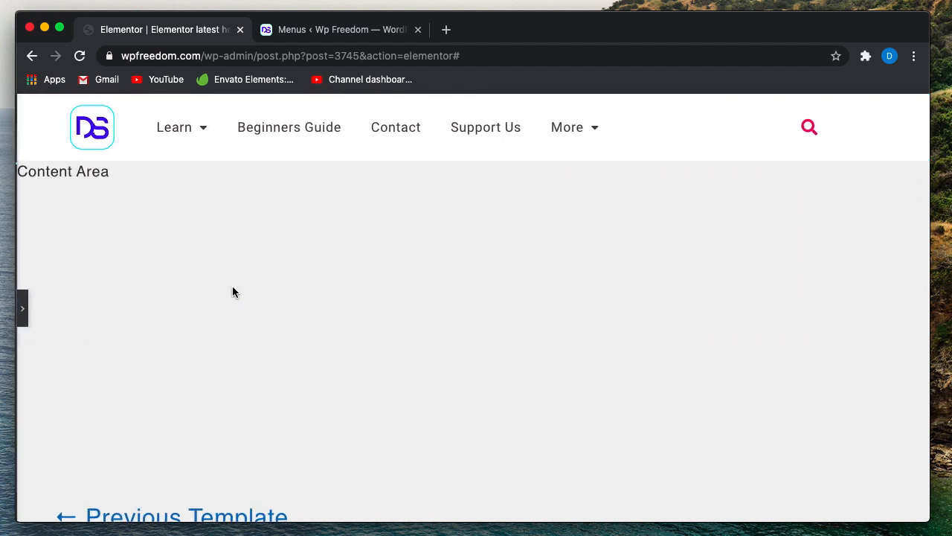
{"action": "left_click", "coordinate": [22, 313]}
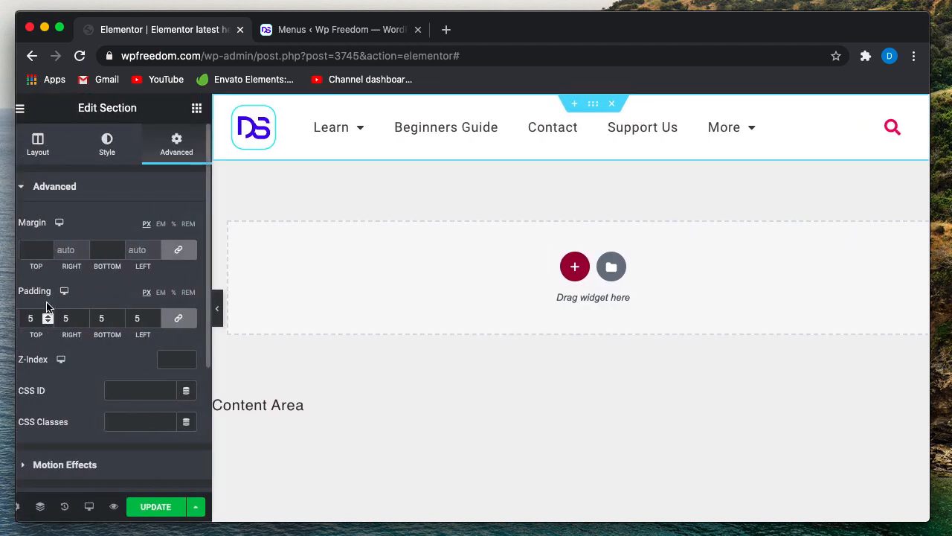
{"action": "left_click", "coordinate": [232, 311]}
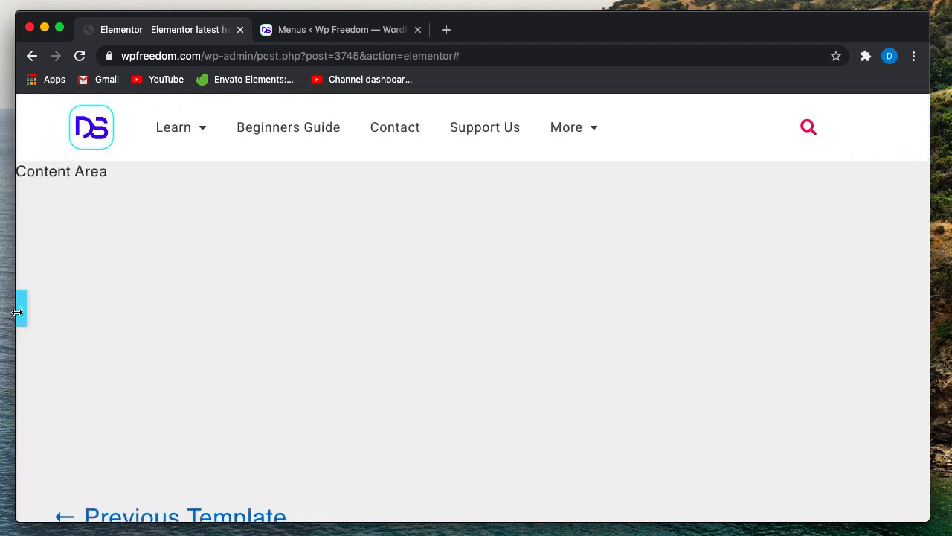
{"action": "scroll", "coordinate": [651, 311], "scroll_direction": "down", "scroll_amount": 5}
{"action": "scroll", "coordinate": [663, 276], "scroll_direction": "up", "scroll_amount": 5}
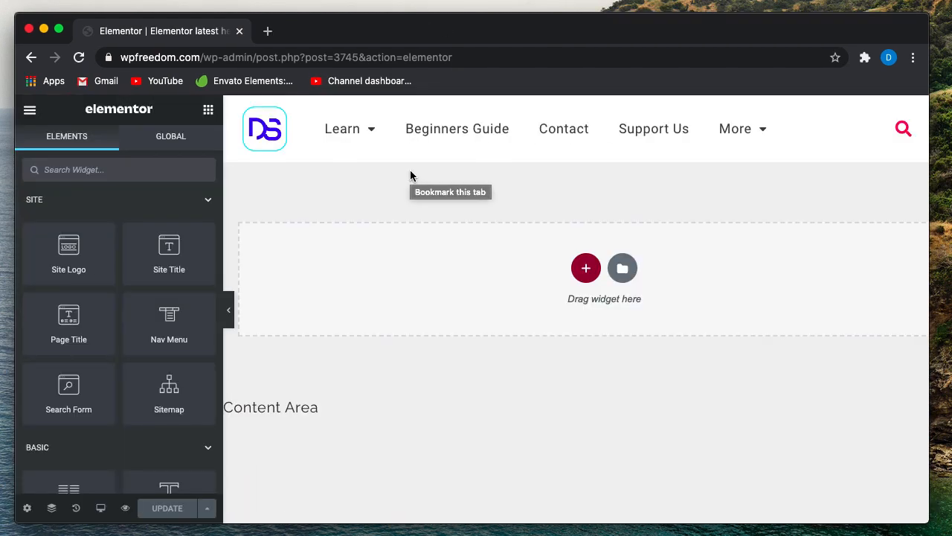
- Check the header in the tablet and mobile previews and return to the tablet preview
{"action": "left_click", "coordinate": [100, 508]}
{"action": "left_click", "coordinate": [101, 454]}
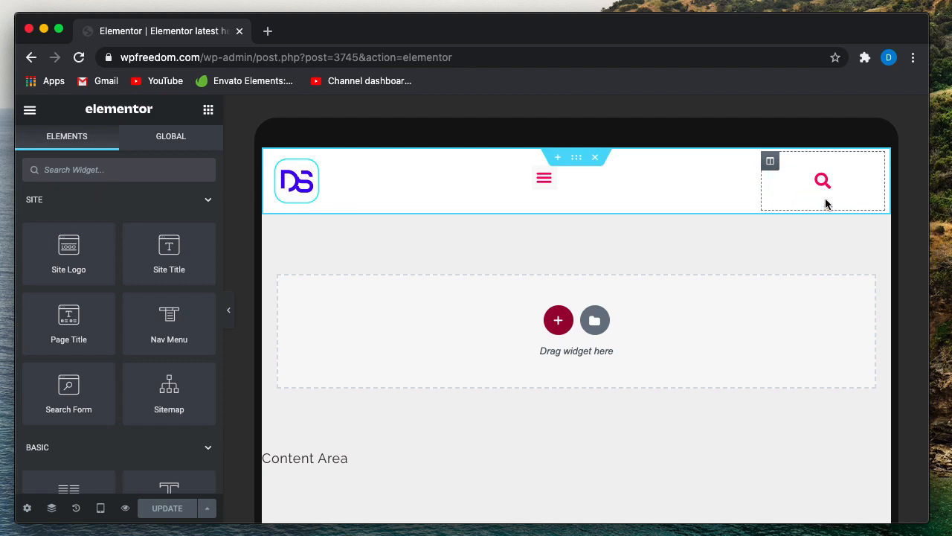
{"action": "left_click", "coordinate": [101, 507]}
{"action": "left_click", "coordinate": [102, 476]}
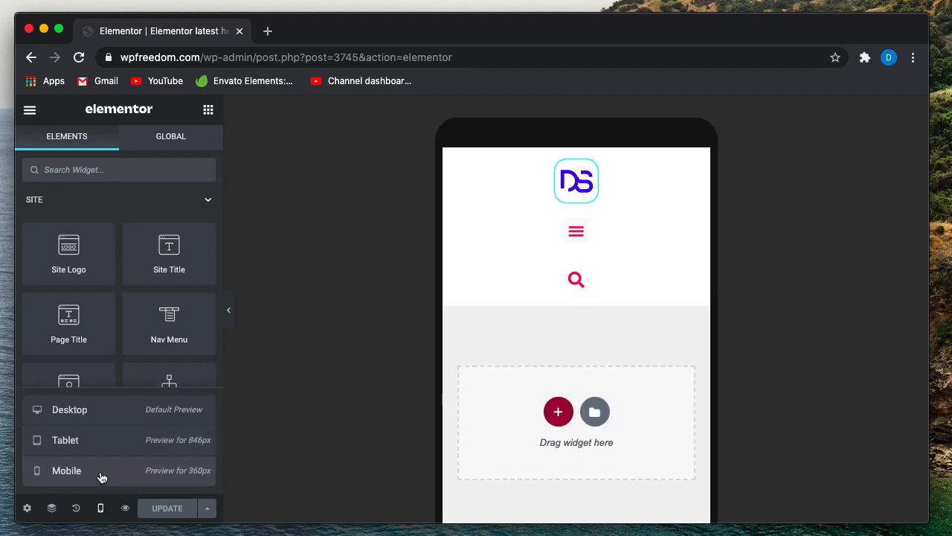
{"action": "left_click", "coordinate": [102, 448]}
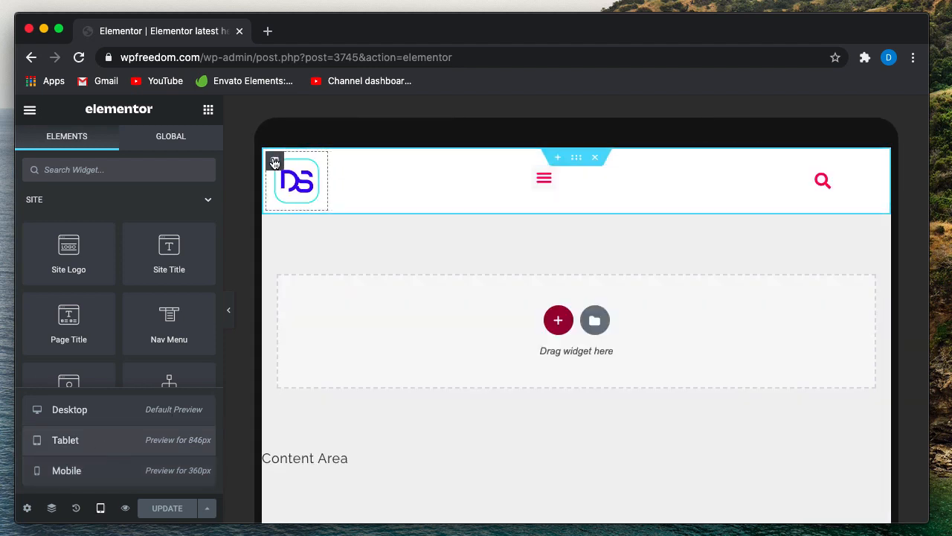
- Examine the desktop layout settings of the header section and of its logo, nav menu and search form columns
{"action": "left_click", "coordinate": [274, 163]}
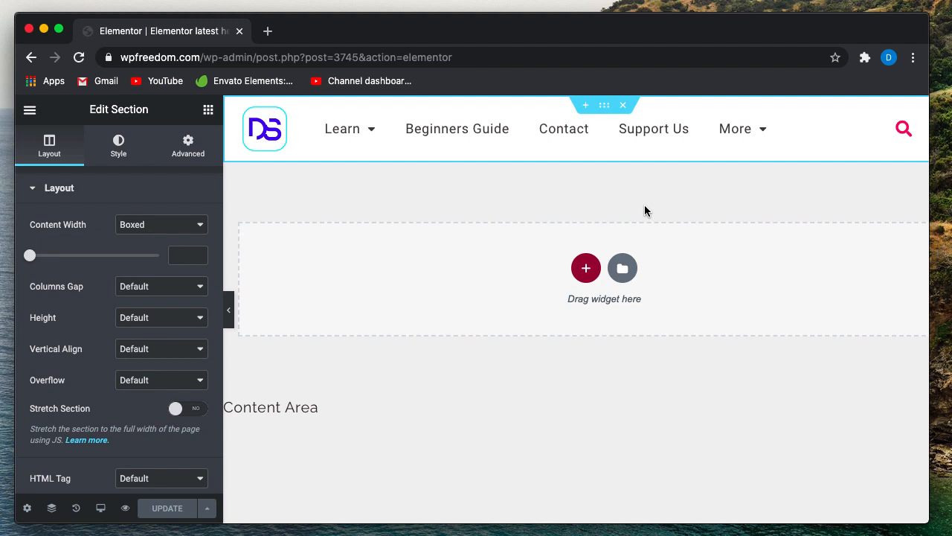
{"action": "left_click", "coordinate": [236, 111]}
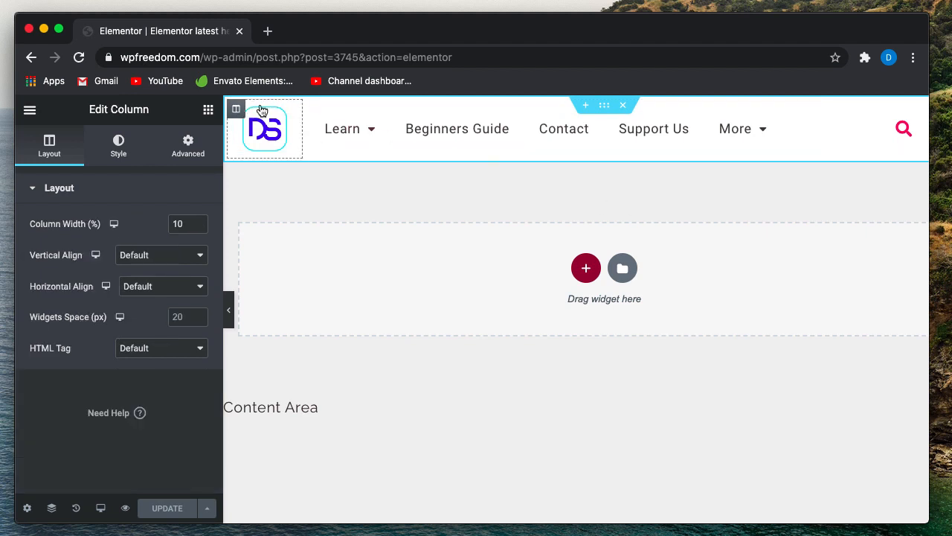
{"action": "left_click", "coordinate": [312, 109]}
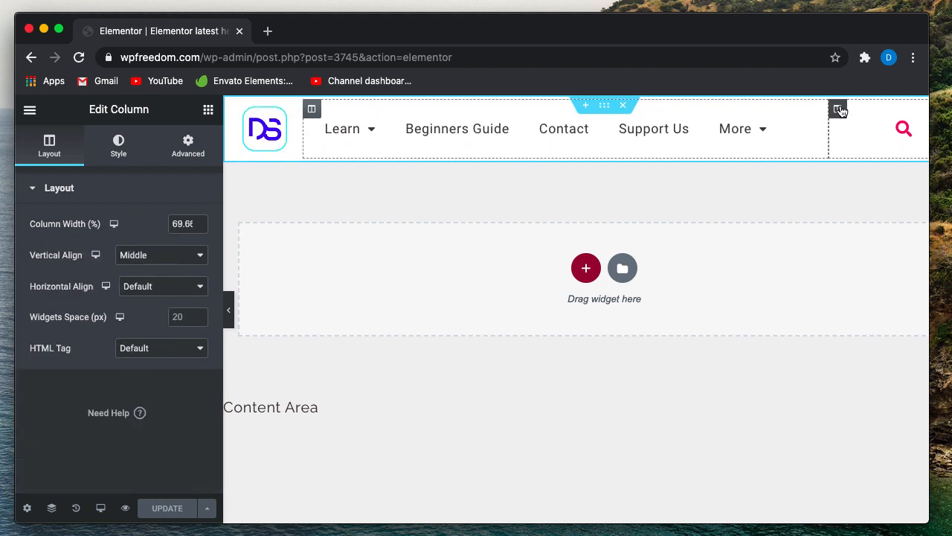
{"action": "left_click", "coordinate": [839, 110]}
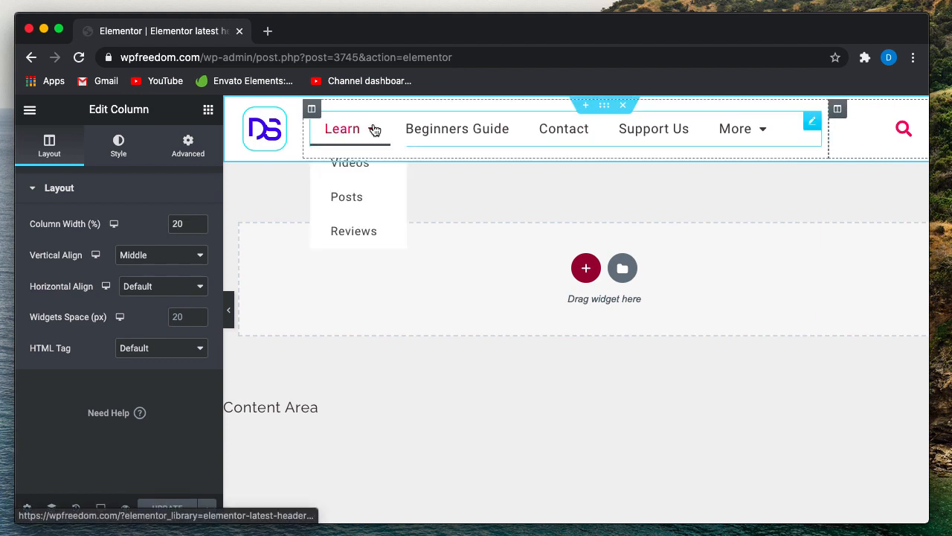
- Set the nav menu column's vertical alignment to Bottom for tablet and test expanding and collapsing the menu
{"action": "left_click", "coordinate": [311, 109]}
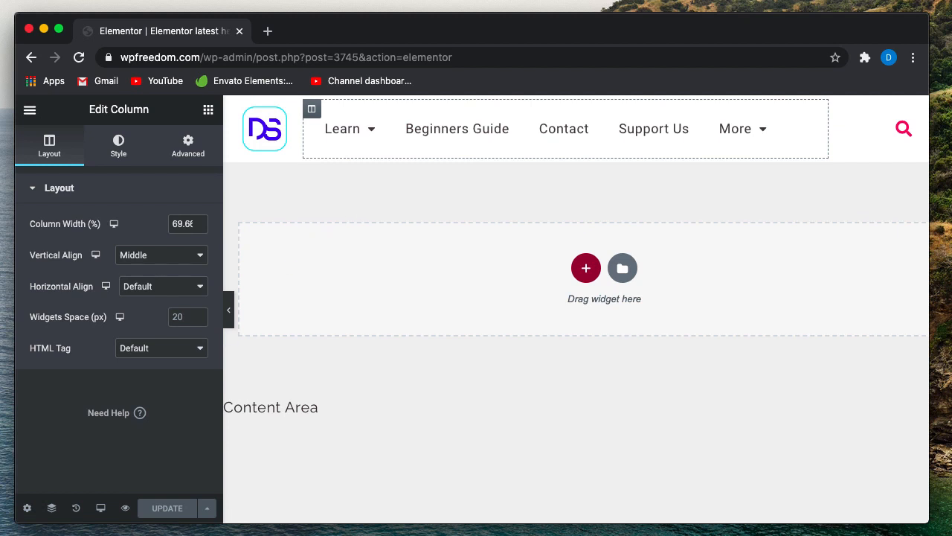
{"action": "left_click", "coordinate": [101, 509]}
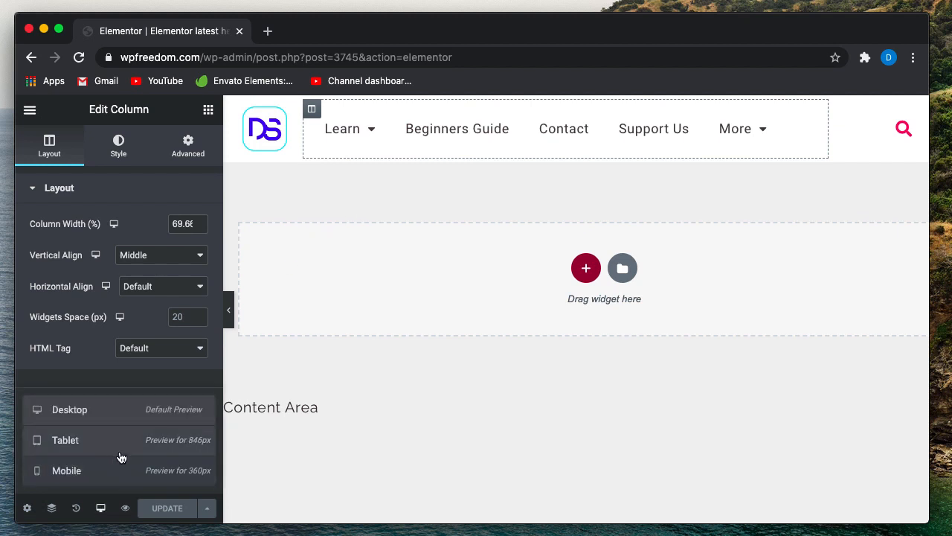
{"action": "left_click", "coordinate": [122, 453]}
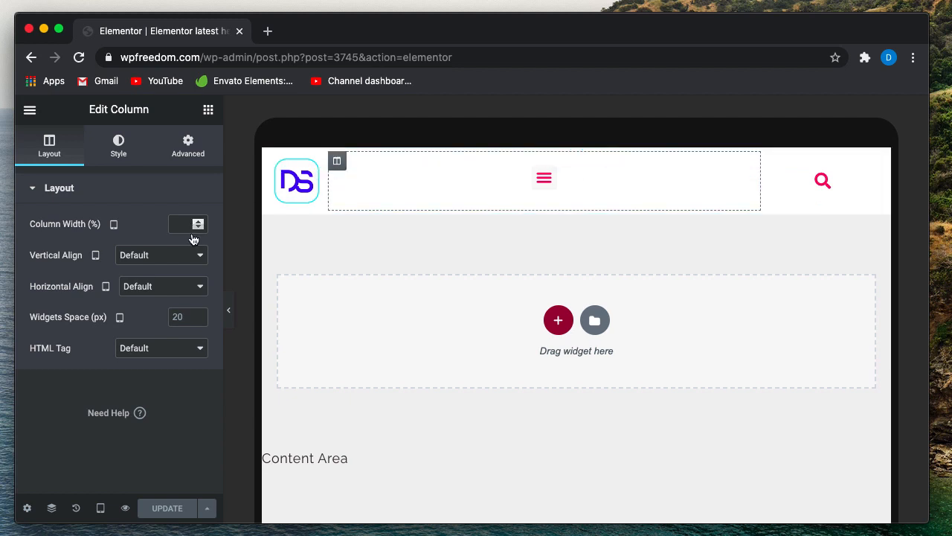
{"action": "left_click", "coordinate": [170, 257]}
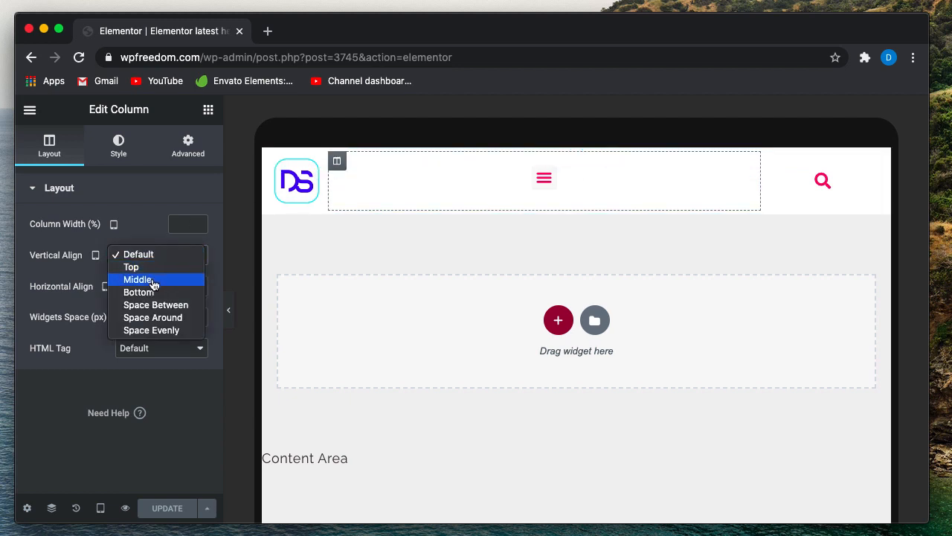
{"action": "left_click", "coordinate": [153, 281]}
{"action": "left_click", "coordinate": [163, 255]}
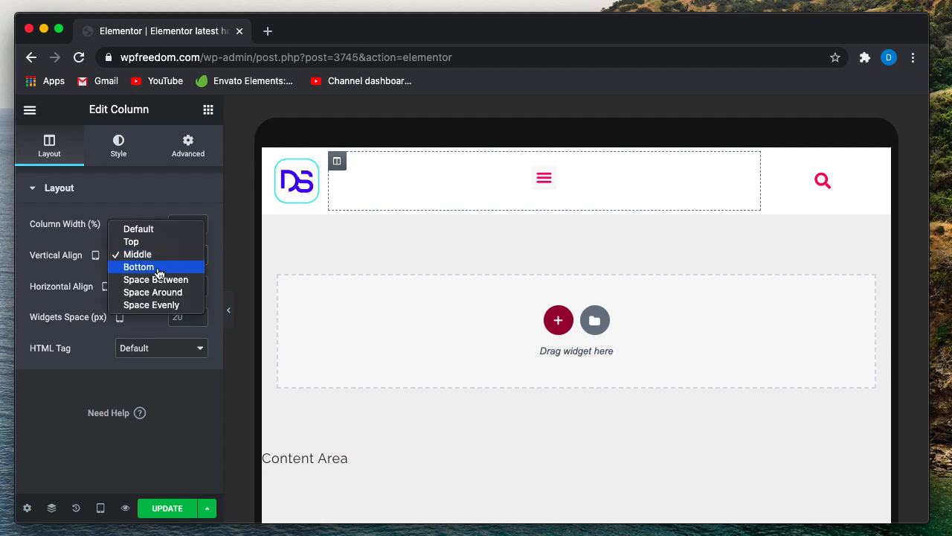
{"action": "left_click", "coordinate": [159, 266]}
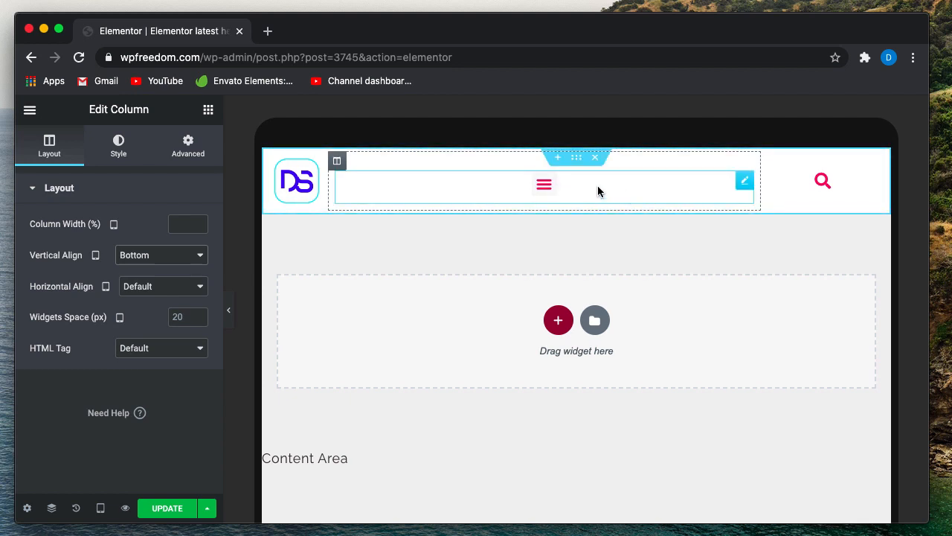
{"action": "left_click", "coordinate": [544, 185]}
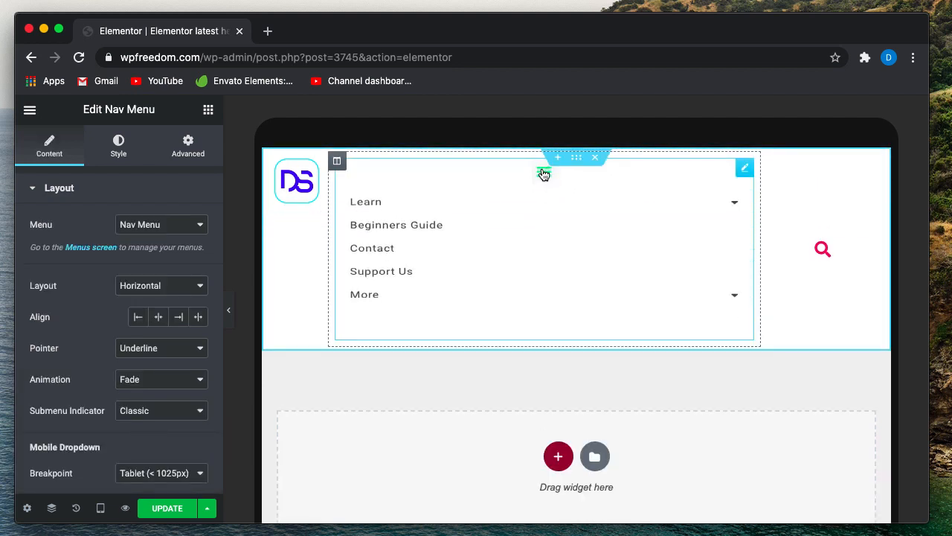
{"action": "left_click", "coordinate": [544, 175]}
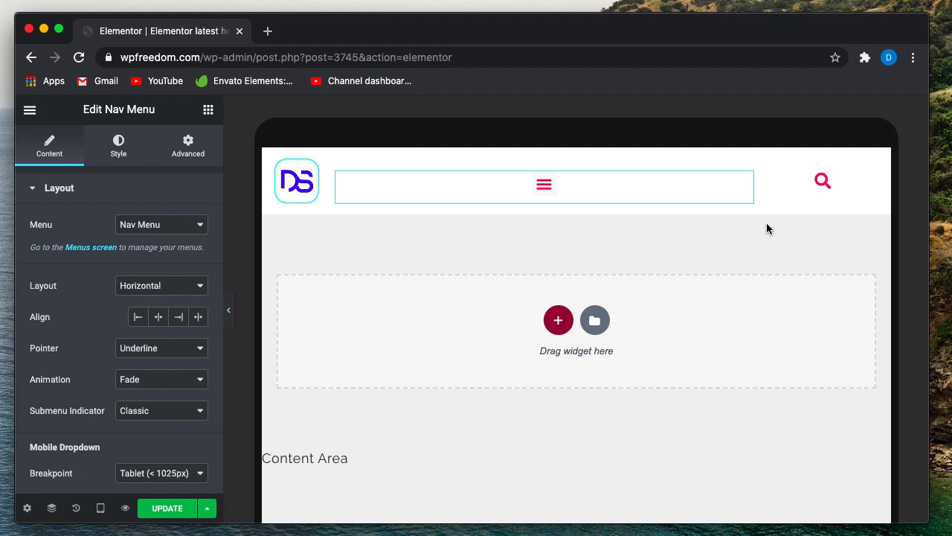
- Set the search form column's vertical alignment to Bottom for tablet and view the header without the editing panel
{"action": "left_click", "coordinate": [870, 177]}
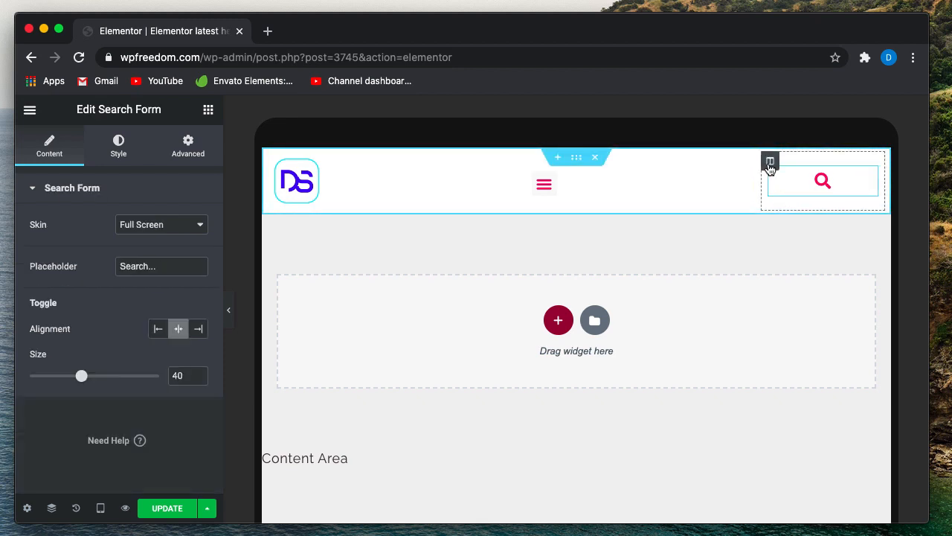
{"action": "left_click", "coordinate": [770, 161]}
{"action": "left_click", "coordinate": [149, 261]}
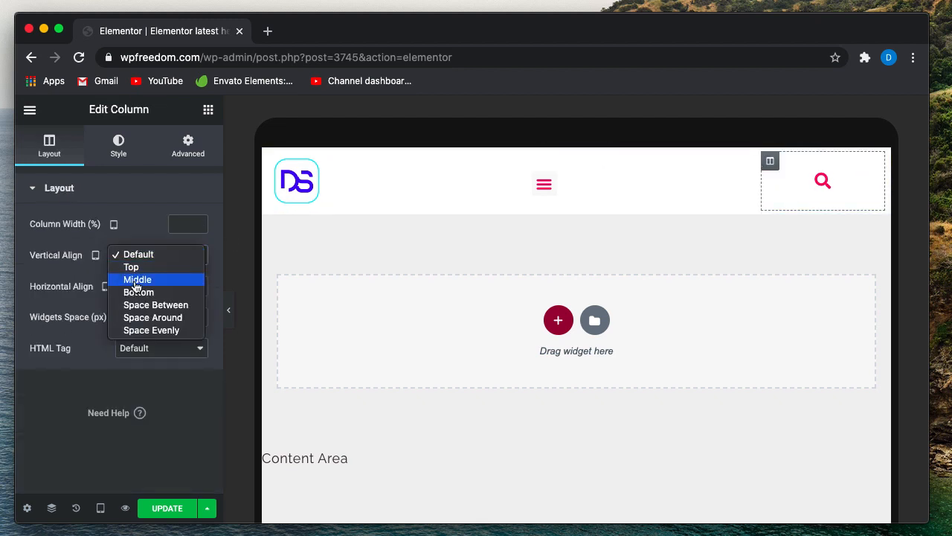
{"action": "left_click", "coordinate": [137, 291]}
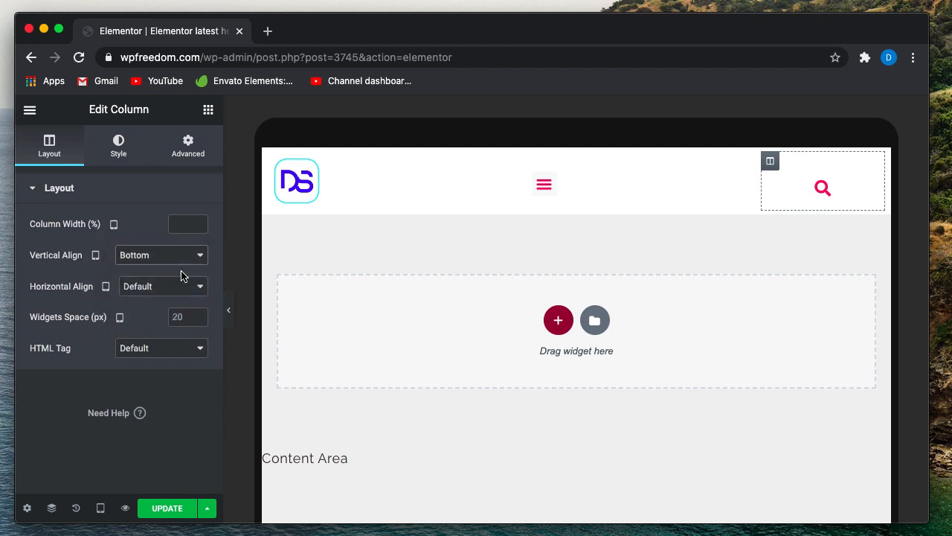
{"action": "left_click", "coordinate": [228, 311]}
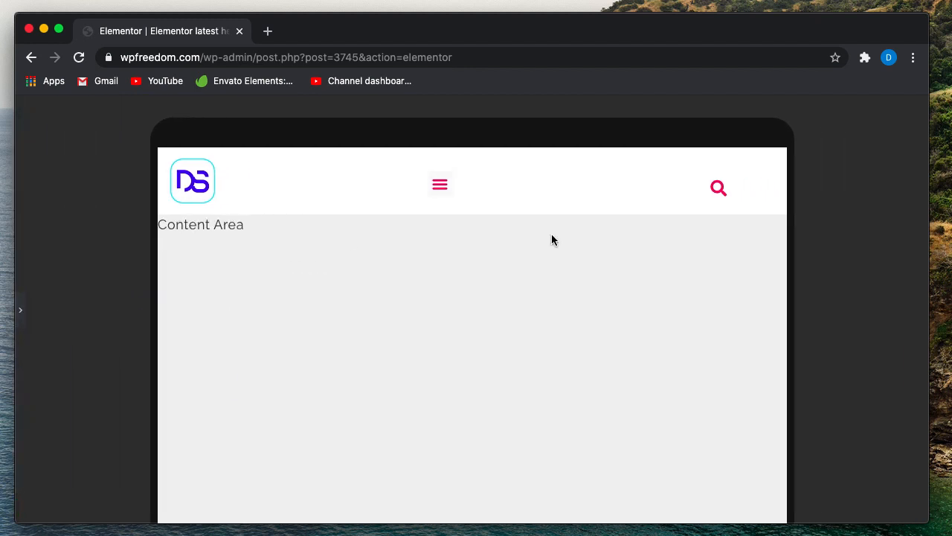
{"action": "left_click", "coordinate": [21, 309]}
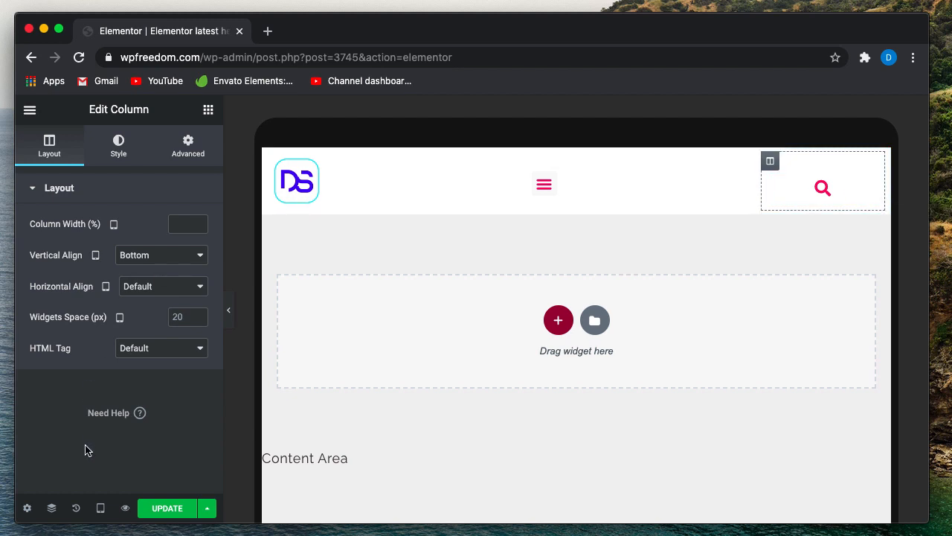
- Look at the search form column's style settings and check the header in the mobile preview
{"action": "left_click", "coordinate": [133, 149]}
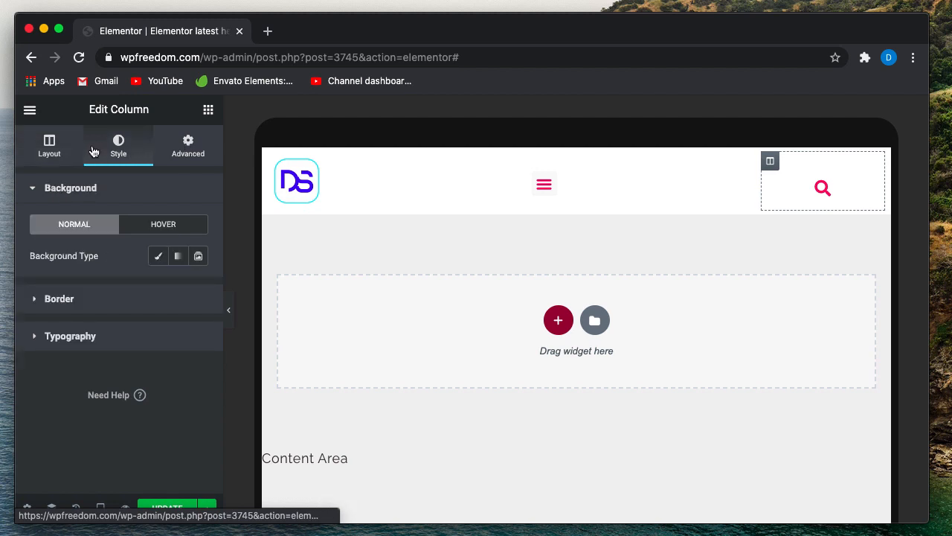
{"action": "left_click", "coordinate": [62, 152]}
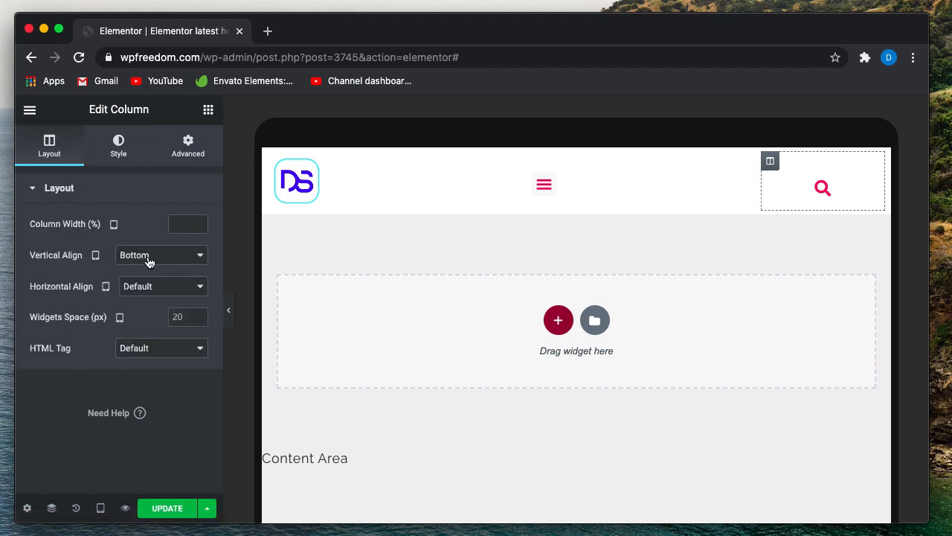
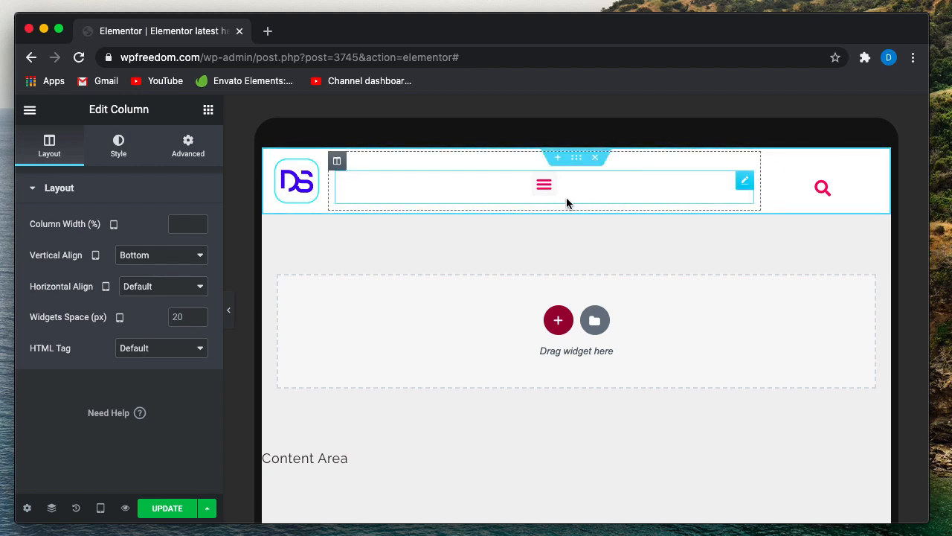
{"action": "left_click", "coordinate": [101, 507]}
{"action": "left_click", "coordinate": [95, 474]}
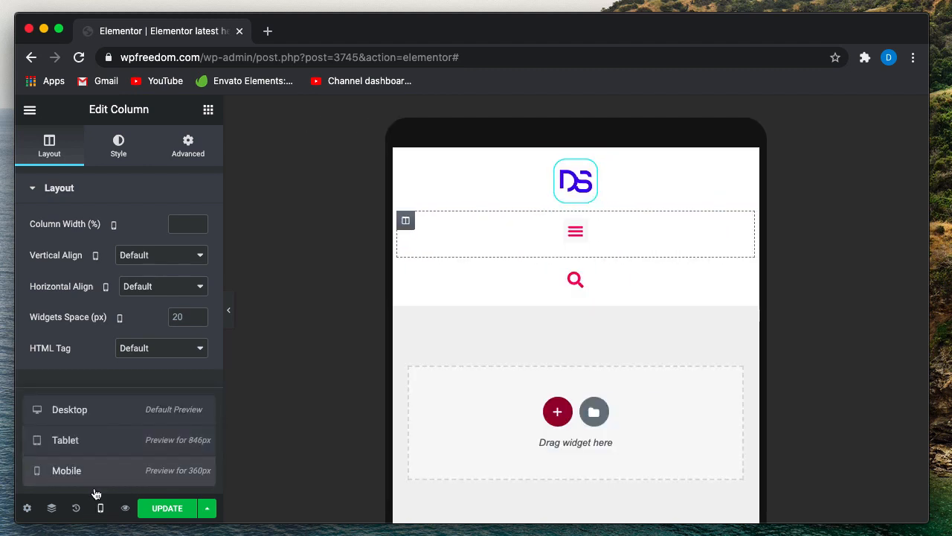
- Return to the desktop preview and add a new empty column after the search form column
{"action": "left_click", "coordinate": [83, 417]}
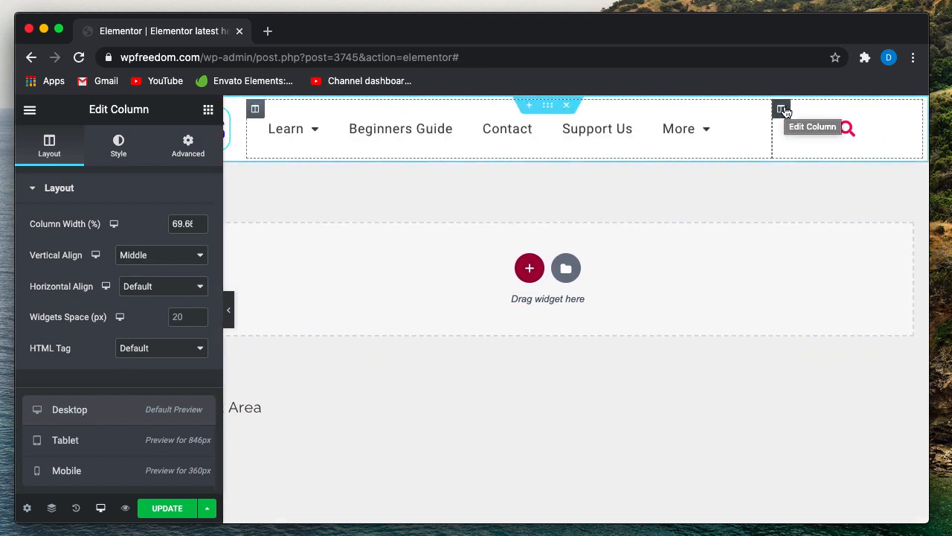
{"action": "left_click", "coordinate": [782, 109]}
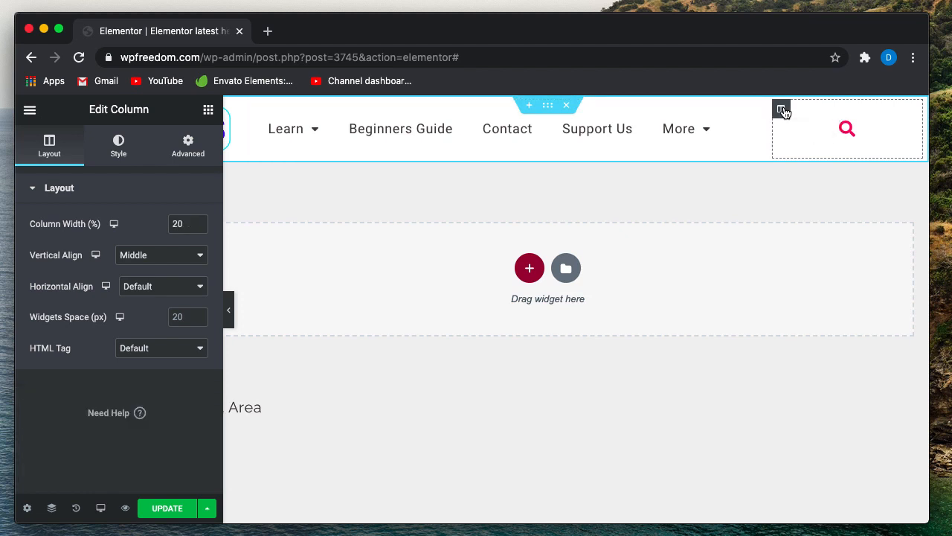
{"action": "right_click", "coordinate": [782, 109]}
{"action": "left_click", "coordinate": [807, 171]}
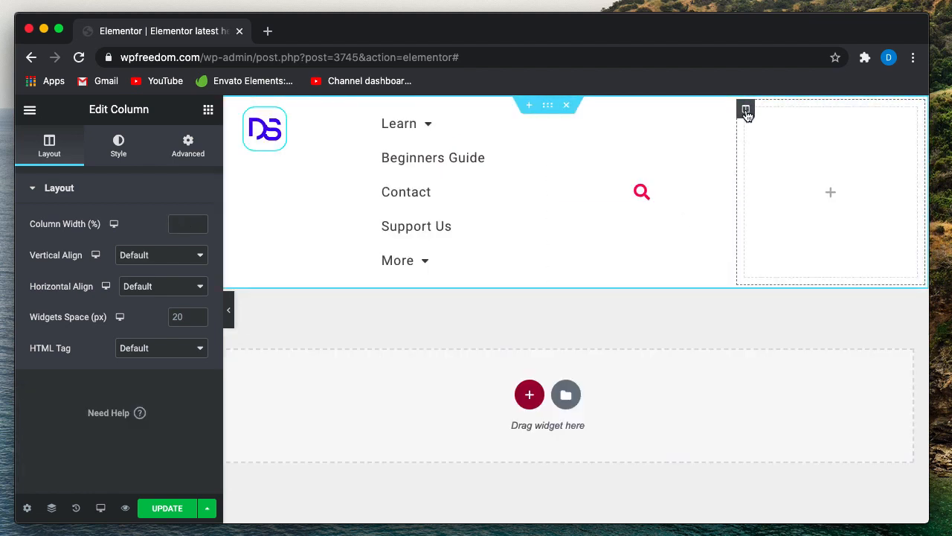
- Hide the empty column beside the search icon on desktop and preview the header without the editor controls
{"action": "left_click", "coordinate": [198, 154]}
{"action": "scroll", "coordinate": [64, 377], "scroll_direction": "down", "scroll_amount": 3}
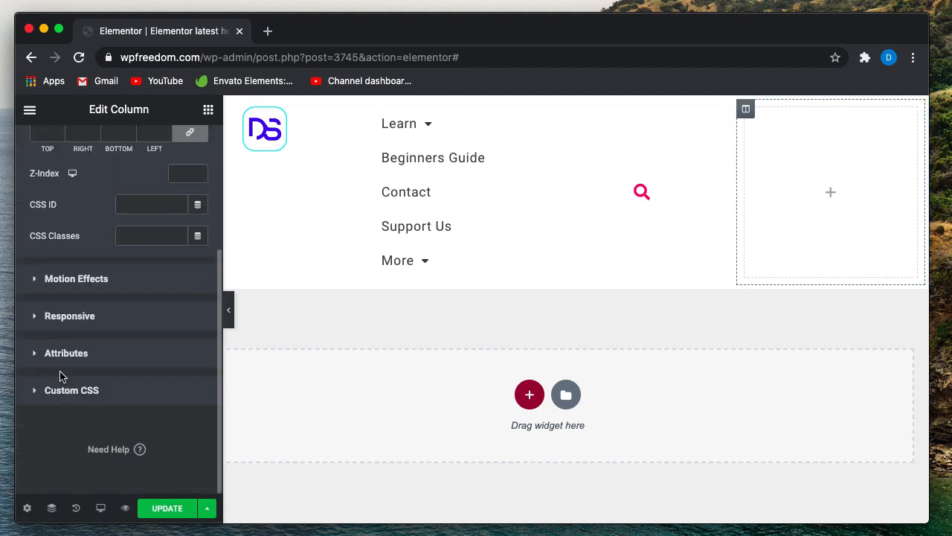
{"action": "left_click", "coordinate": [89, 321]}
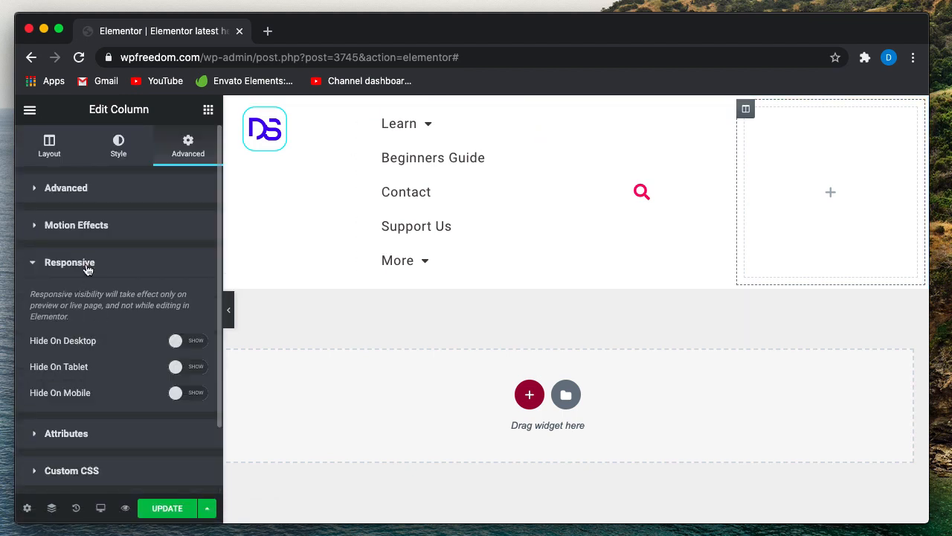
{"action": "left_click", "coordinate": [177, 340]}
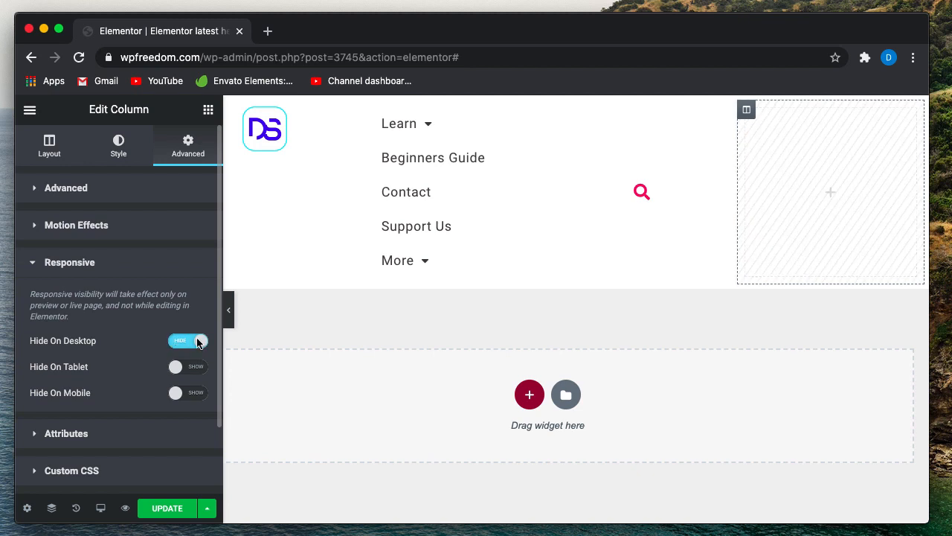
{"action": "left_click", "coordinate": [138, 272]}
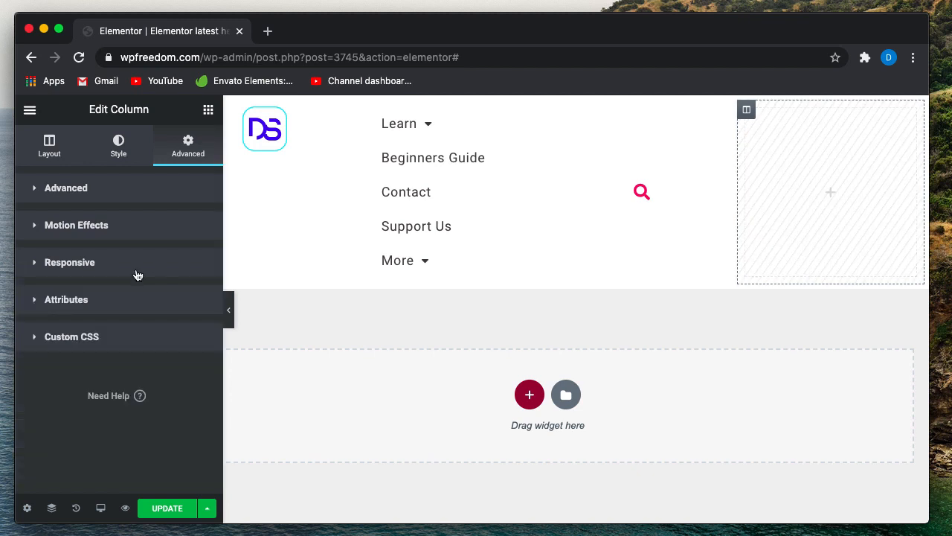
{"action": "left_click", "coordinate": [230, 317]}
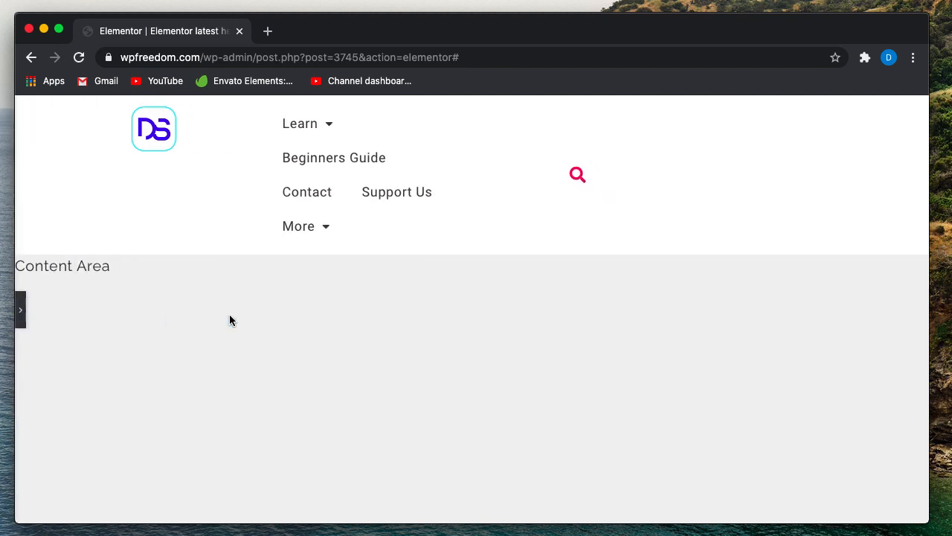
{"action": "left_click", "coordinate": [27, 323]}
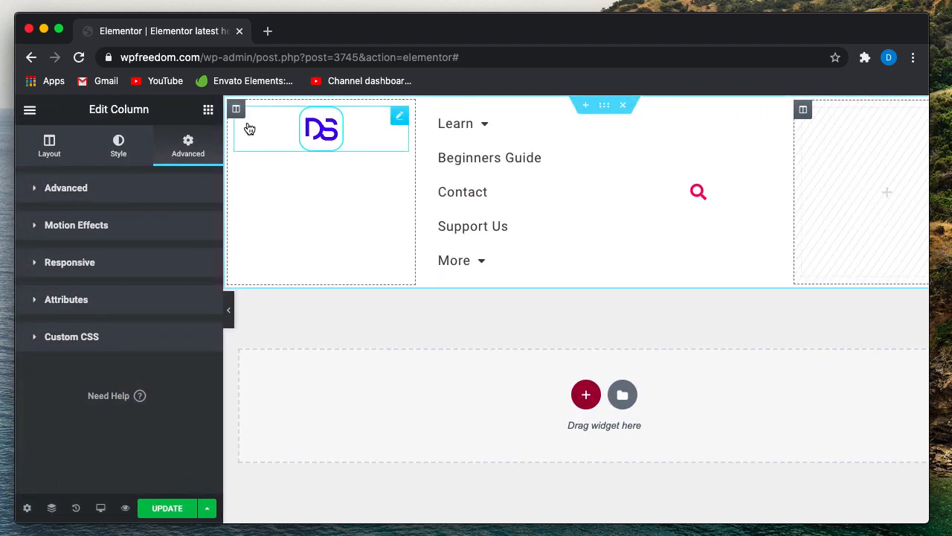
- Set the logo column's width to 10% and the desktop navigation menu column's width to 60%
{"action": "left_click", "coordinate": [236, 109]}
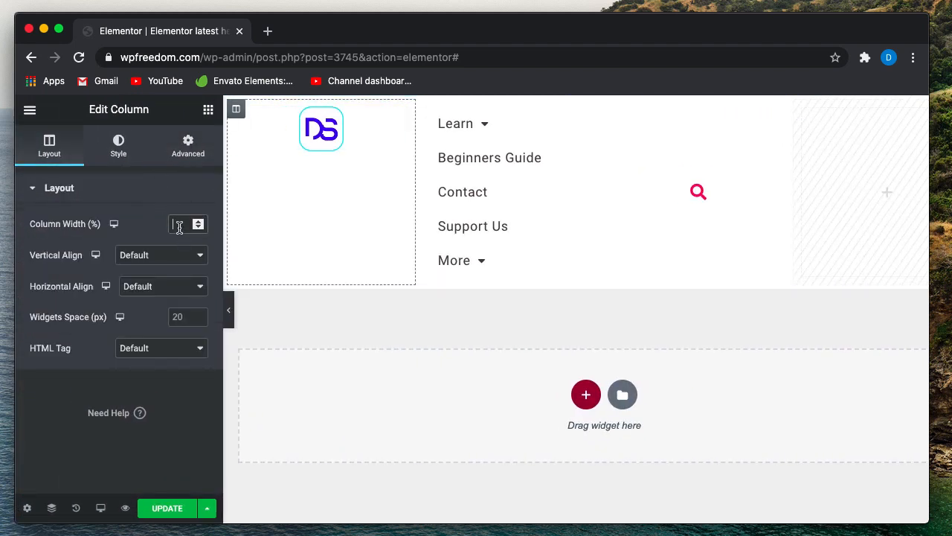
{"action": "type", "text": "10"}
{"action": "left_click", "coordinate": [312, 110]}
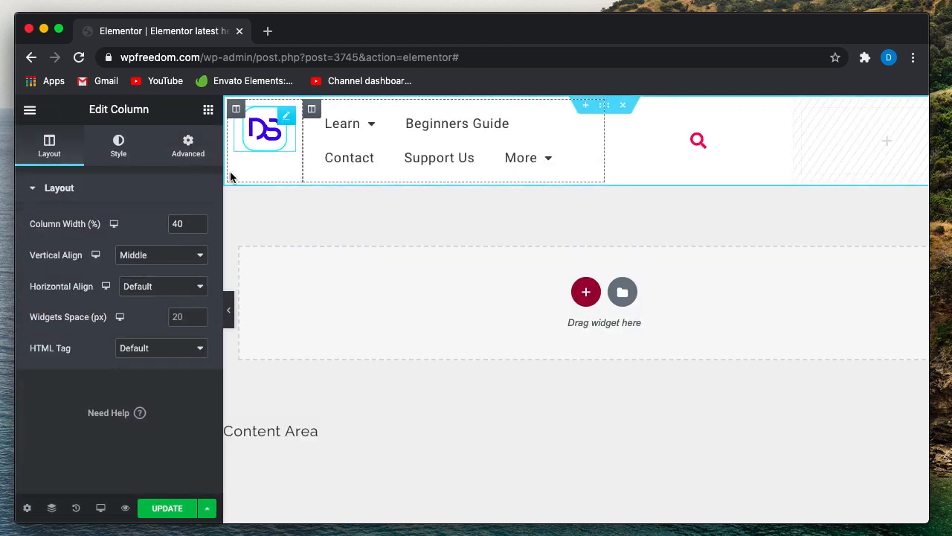
{"action": "type", "text": "70"}
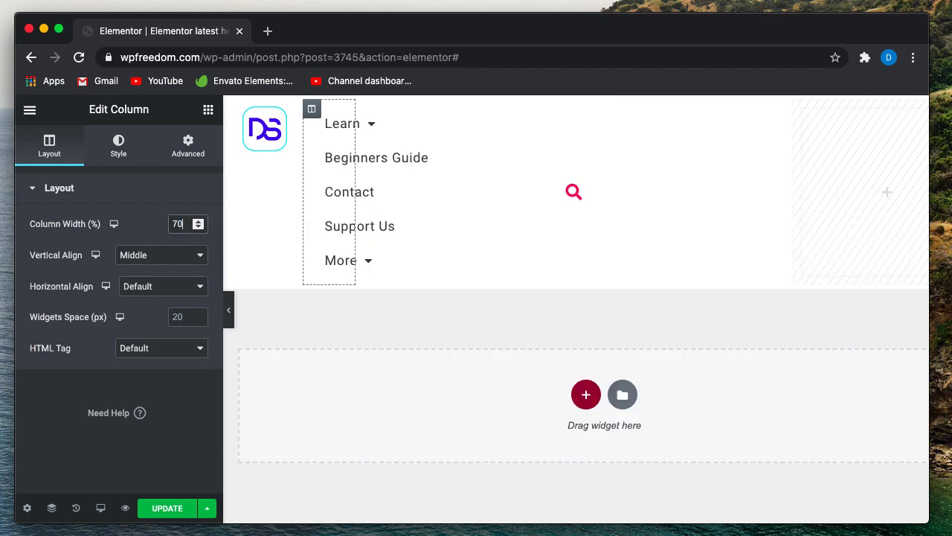
{"action": "type", "text": "60"}
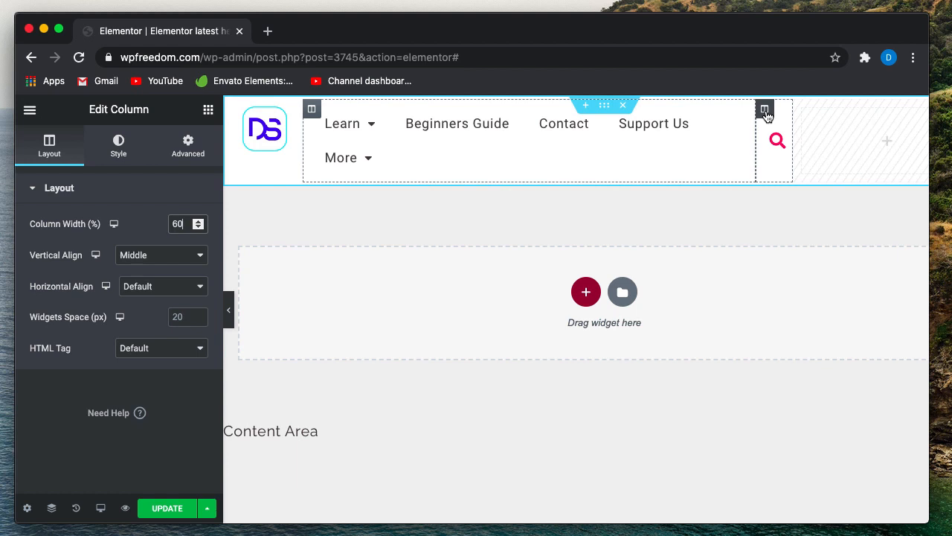
- Try to set the search icon column's width to 30% and preview the header
{"action": "left_click", "coordinate": [765, 110]}
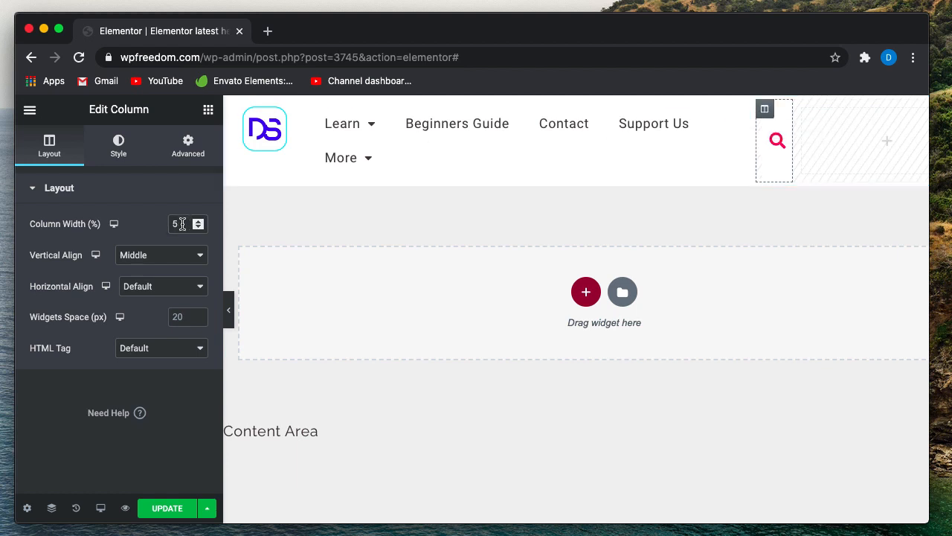
{"action": "type", "text": "30"}
{"action": "left_click", "coordinate": [228, 310]}
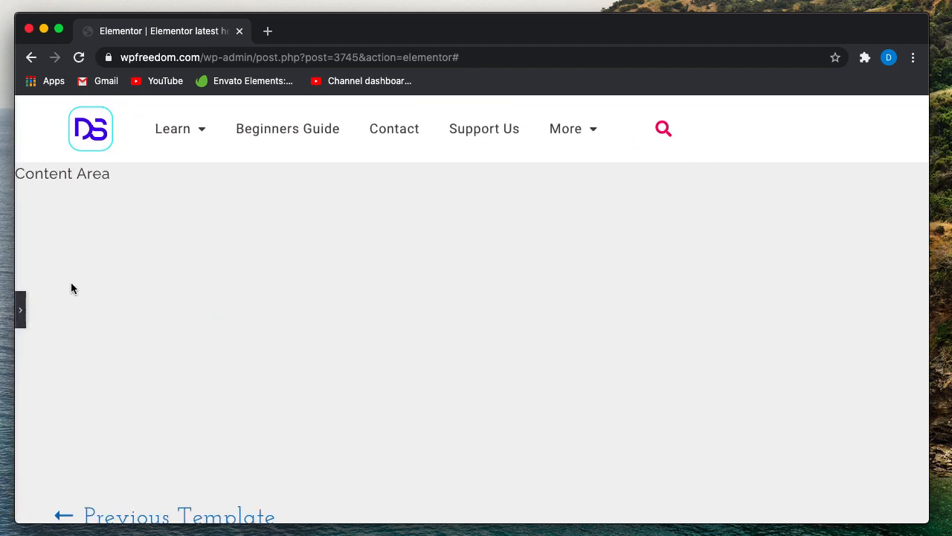
{"action": "left_click", "coordinate": [21, 311]}
- Check the column width setting of the empty column hidden on desktop
{"action": "left_click", "coordinate": [188, 145]}
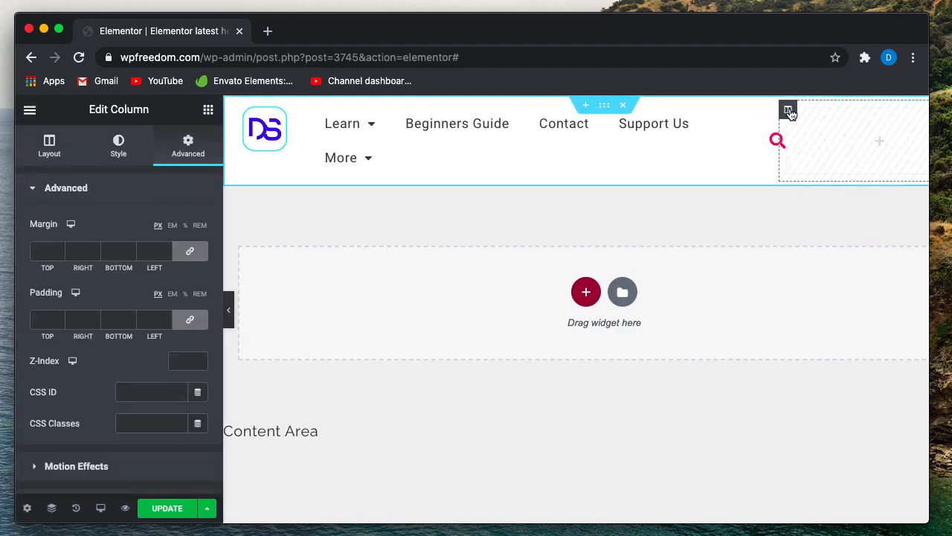
{"action": "left_click", "coordinate": [49, 145]}
{"action": "double_click", "coordinate": [172, 225]}
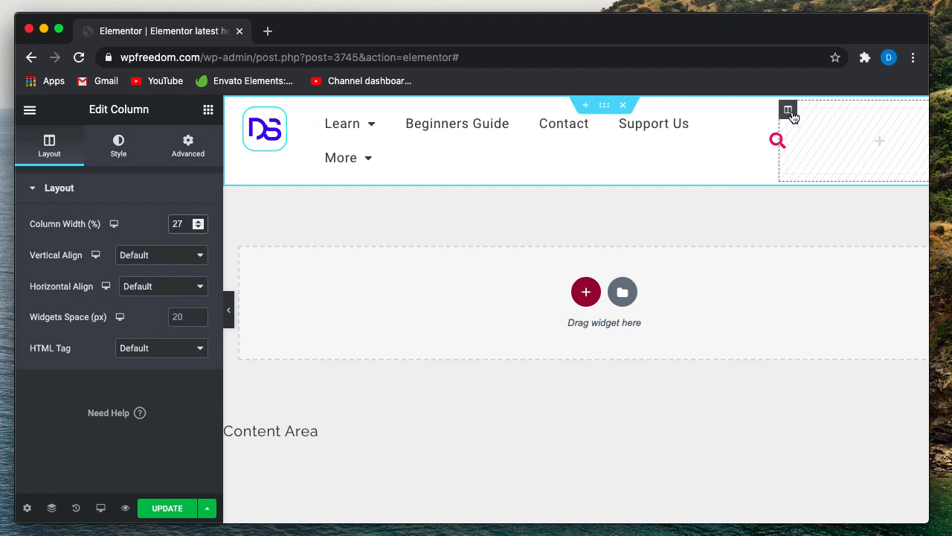
- Set the search icon column's width to 20% and preview the desktop header
{"action": "left_click", "coordinate": [763, 111]}
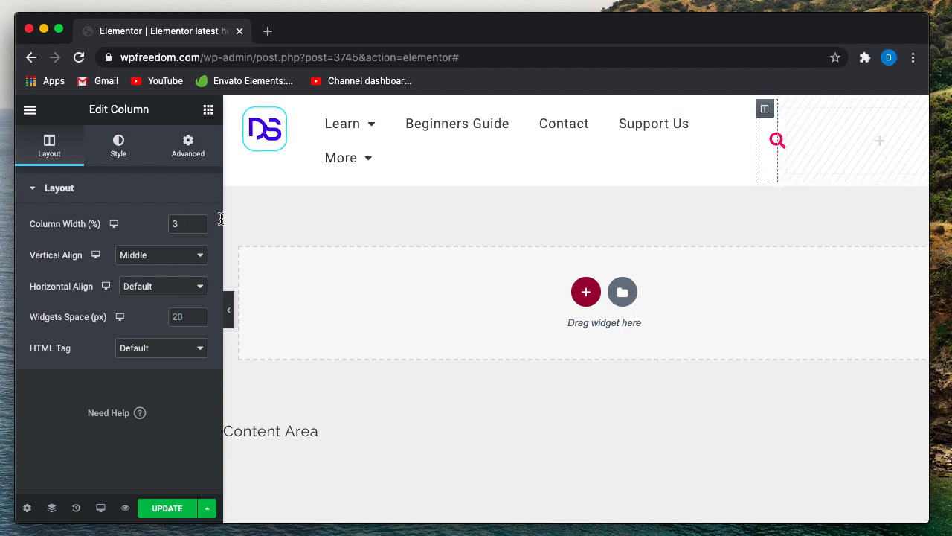
{"action": "type", "text": "10"}
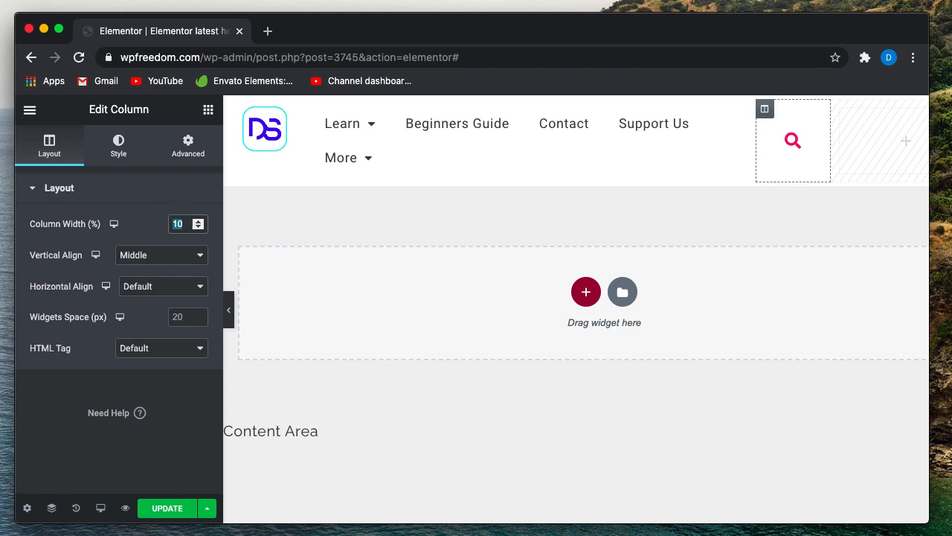
{"action": "type", "text": "20"}
{"action": "scroll", "coordinate": [466, 246], "scroll_direction": "right", "scroll_amount": 1}
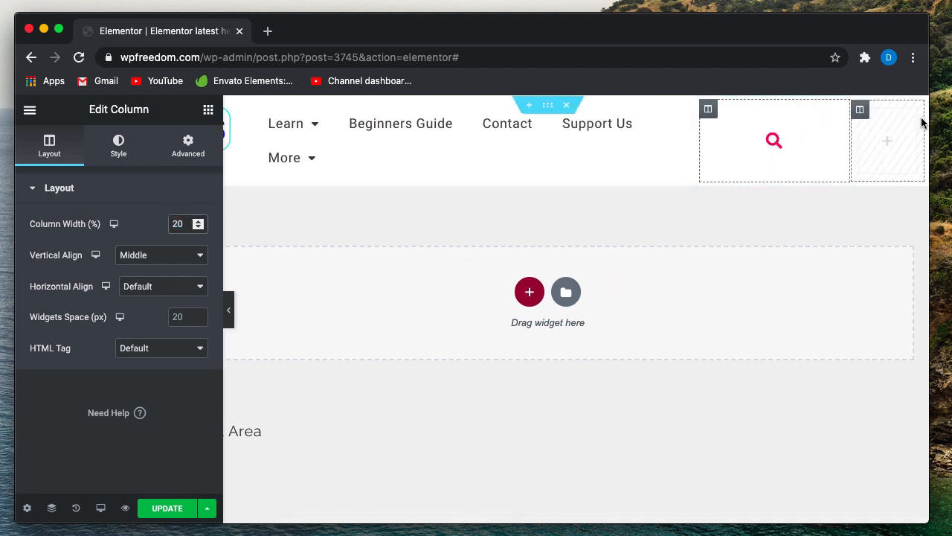
{"action": "left_click", "coordinate": [229, 318]}
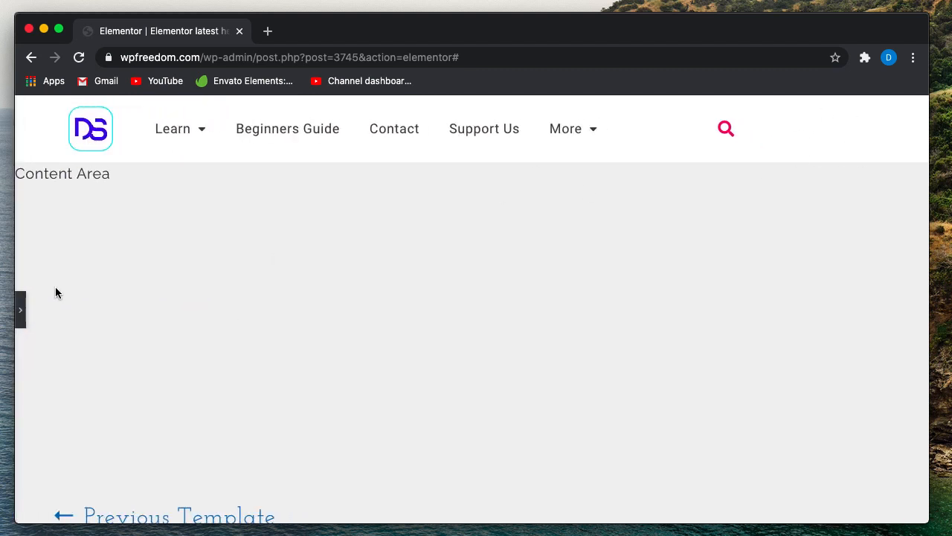
{"action": "left_click", "coordinate": [20, 311]}
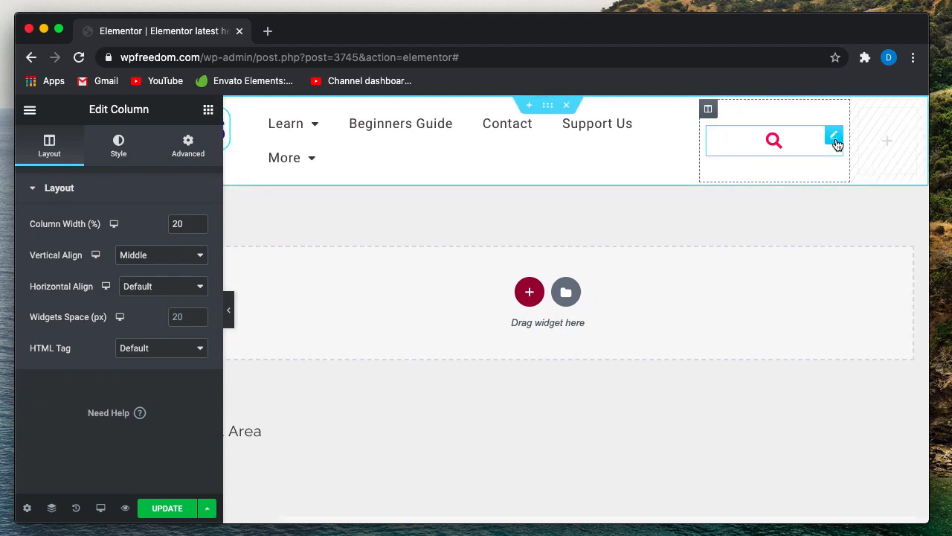
- Select the empty last column and switch the responsive preview to Tablet
{"action": "left_click", "coordinate": [861, 110]}
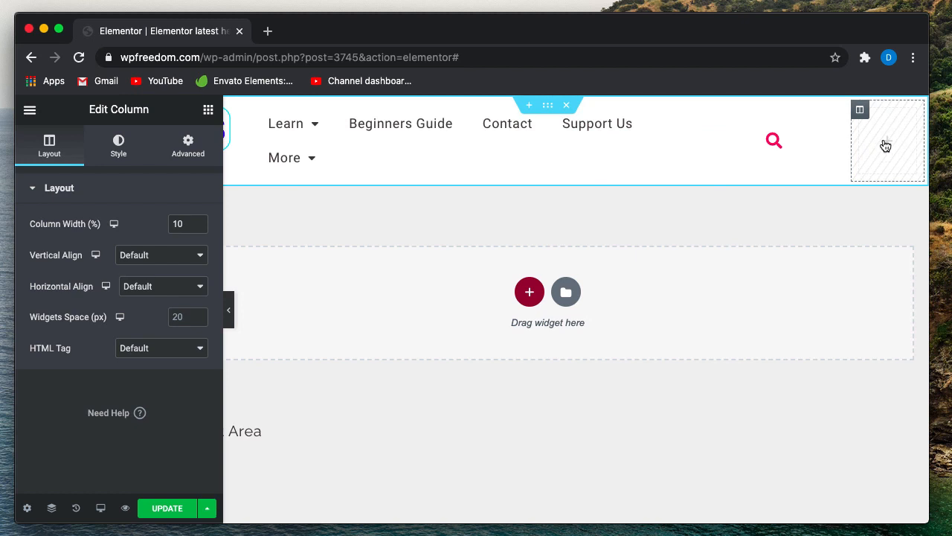
{"action": "left_click", "coordinate": [100, 507]}
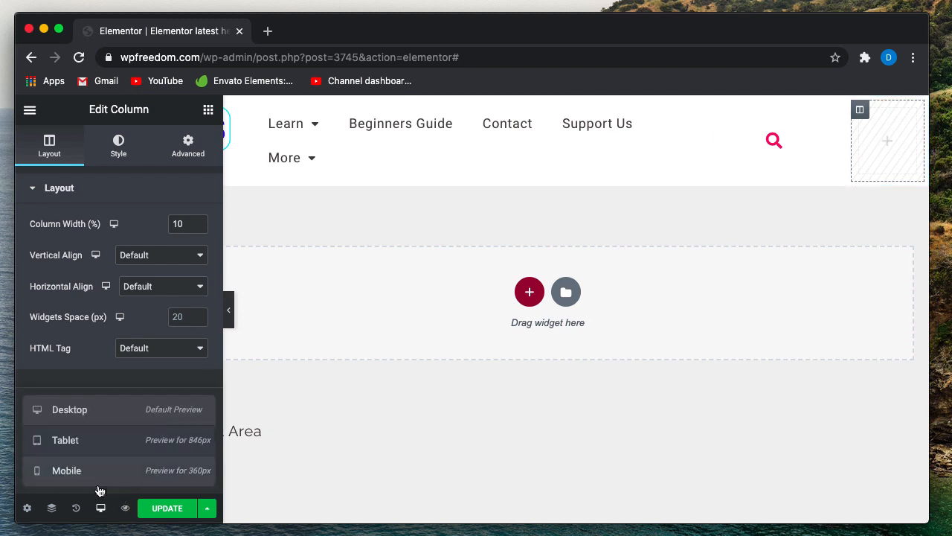
{"action": "left_click", "coordinate": [93, 463]}
{"action": "left_click", "coordinate": [90, 447]}
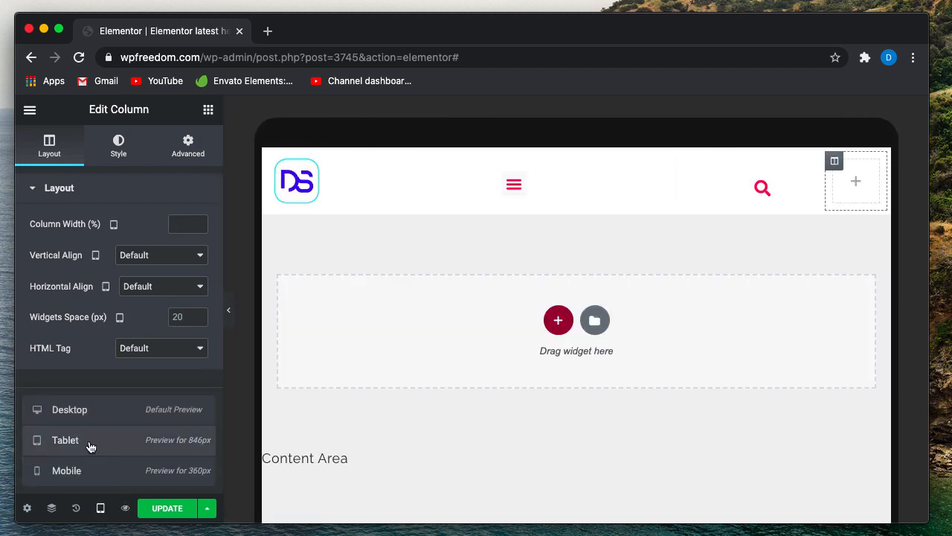
- Copy the Nav Menu widget from the middle column and paste it into the empty last column
{"action": "left_click", "coordinate": [853, 181]}
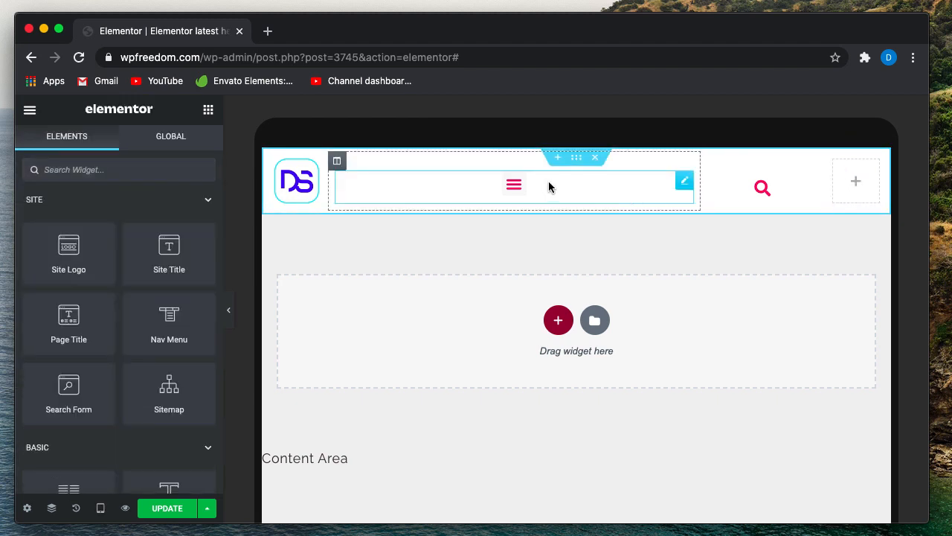
{"action": "right_click", "coordinate": [686, 184]}
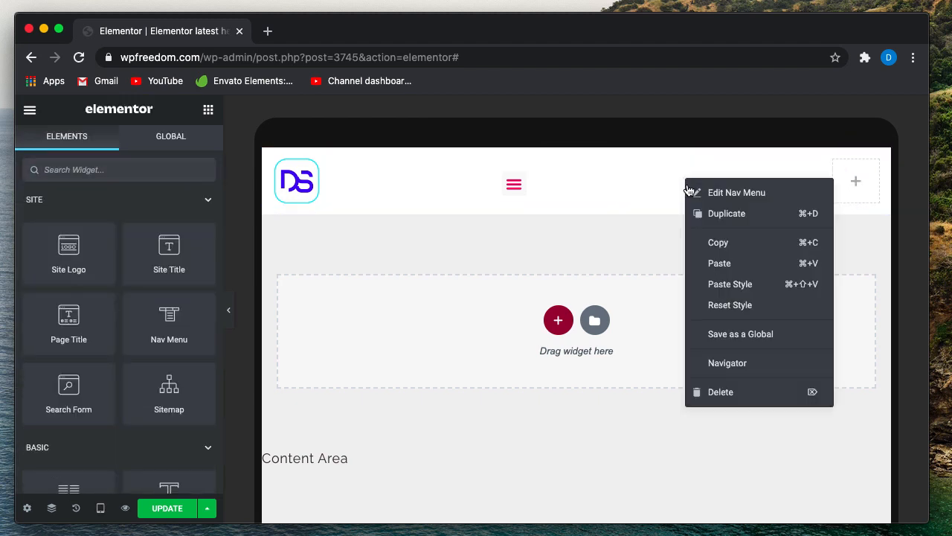
{"action": "left_click", "coordinate": [705, 240]}
{"action": "right_click", "coordinate": [854, 180]}
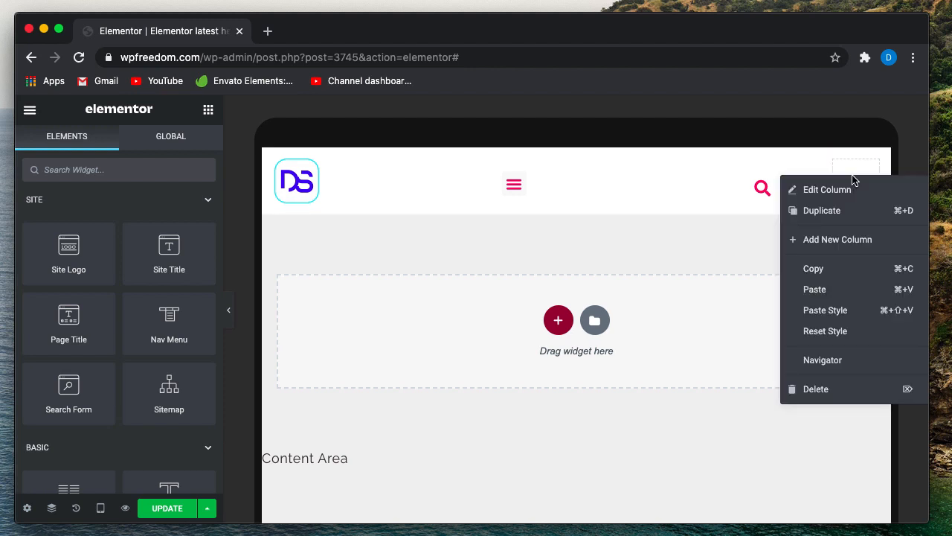
{"action": "left_click", "coordinate": [837, 289]}
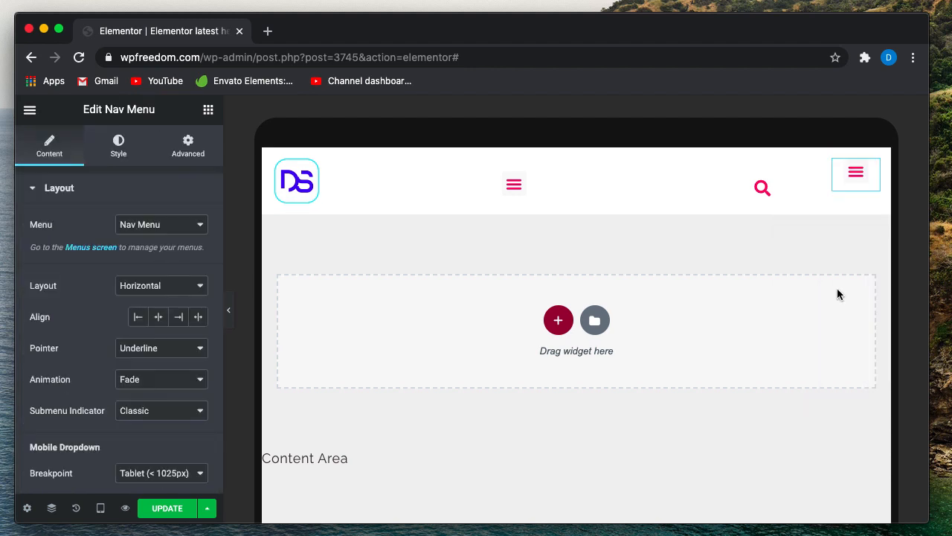
- Set the vertical alignment of the last column with the pasted menu to Bottom for tablet
{"action": "left_click", "coordinate": [835, 162]}
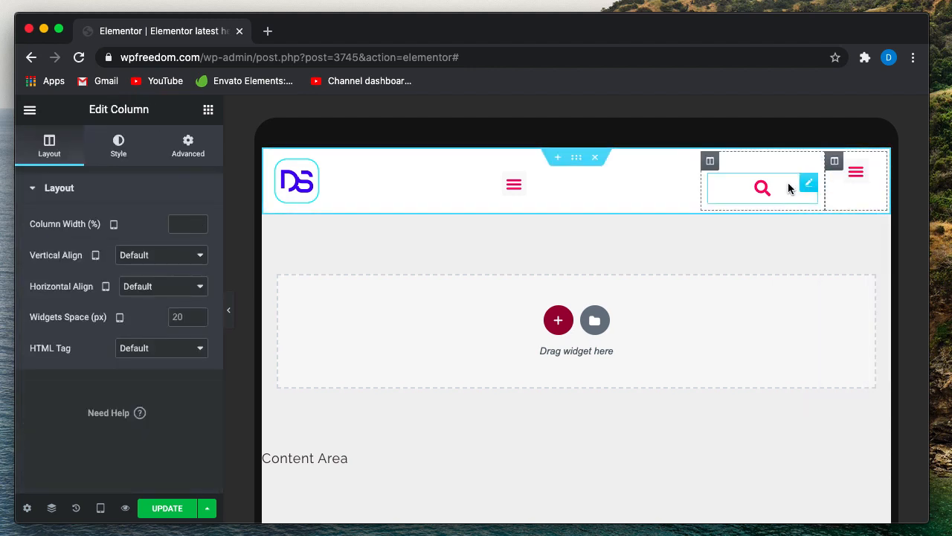
{"action": "left_click", "coordinate": [166, 257]}
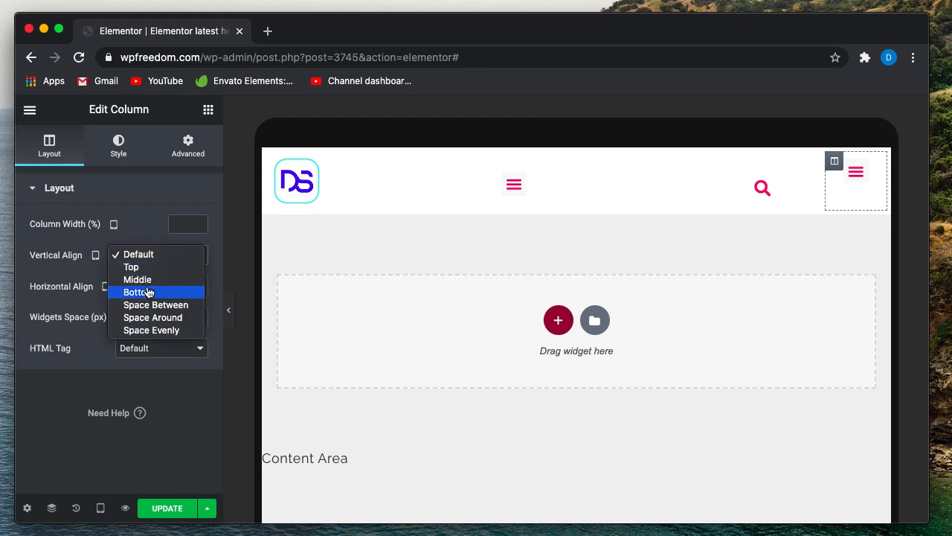
{"action": "left_click", "coordinate": [149, 292]}
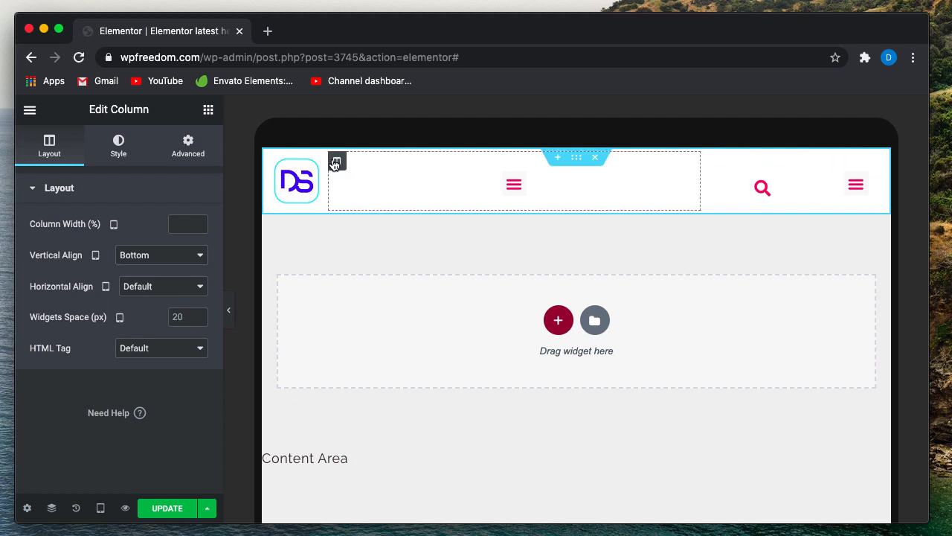
- Hide the original navigation menu column on tablet and mobile, and preview the tablet header
{"action": "left_click", "coordinate": [206, 148]}
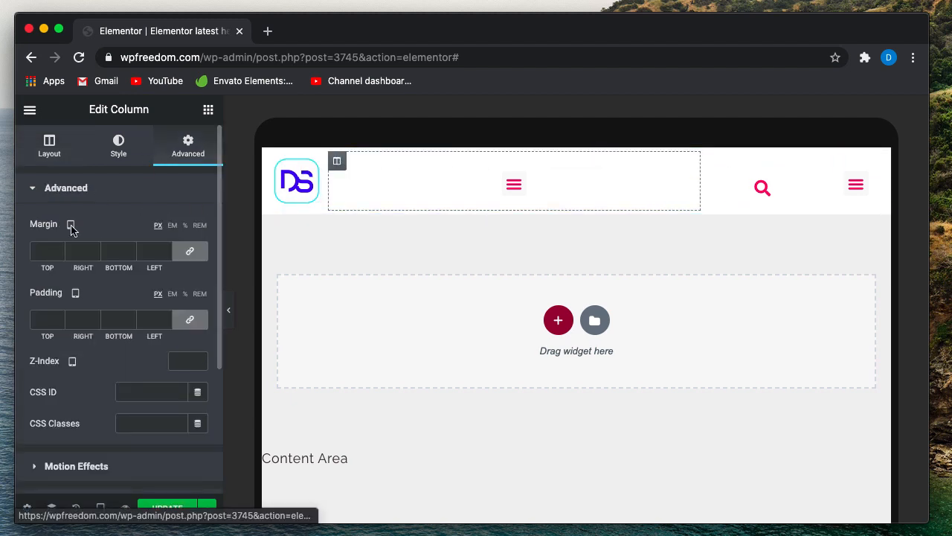
{"action": "scroll", "coordinate": [82, 423], "scroll_direction": "down", "scroll_amount": 3}
{"action": "left_click", "coordinate": [102, 415]}
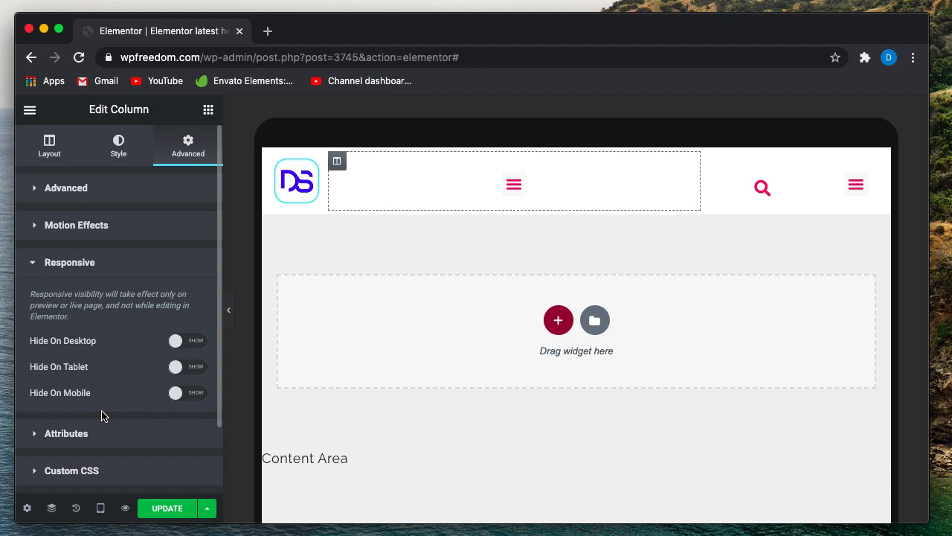
{"action": "scroll", "coordinate": [102, 415], "scroll_direction": "down", "scroll_amount": 1}
{"action": "left_click", "coordinate": [179, 315]}
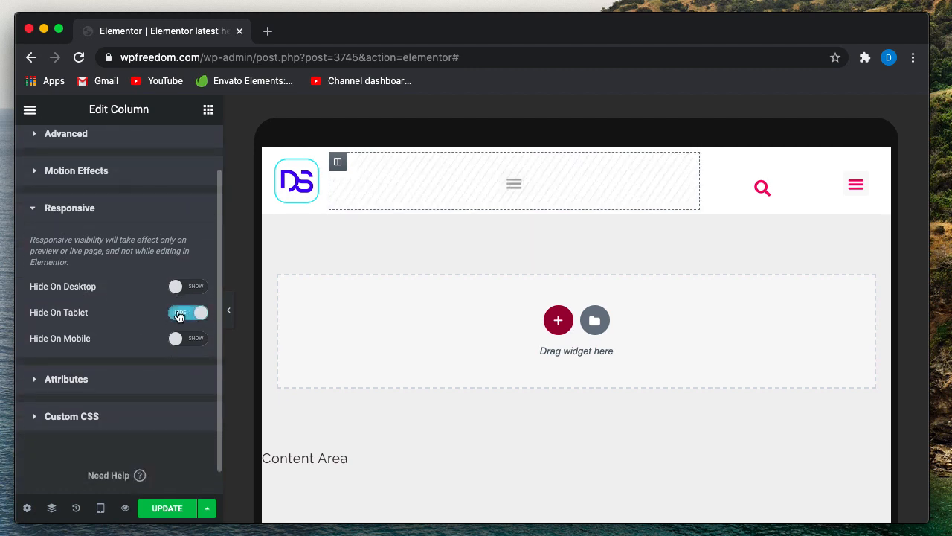
{"action": "left_click", "coordinate": [181, 339]}
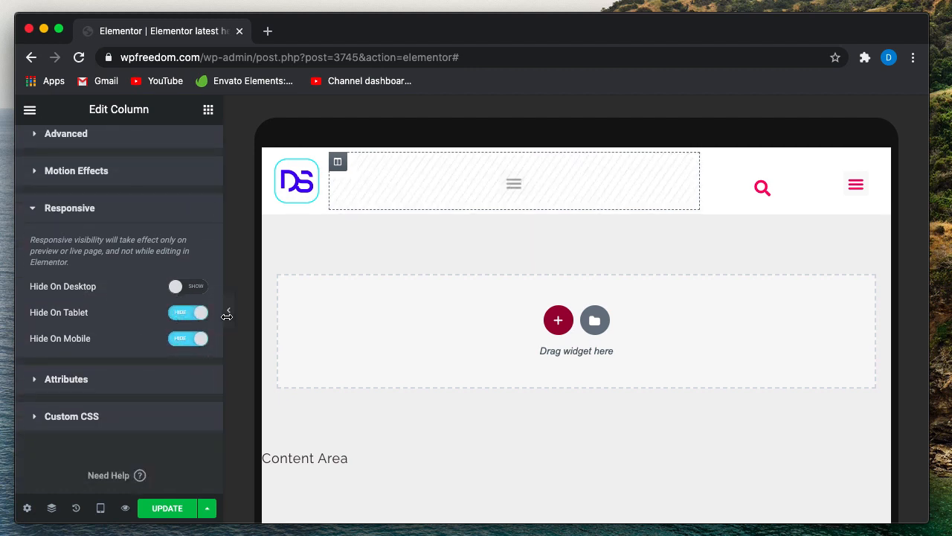
{"action": "left_click", "coordinate": [228, 316]}
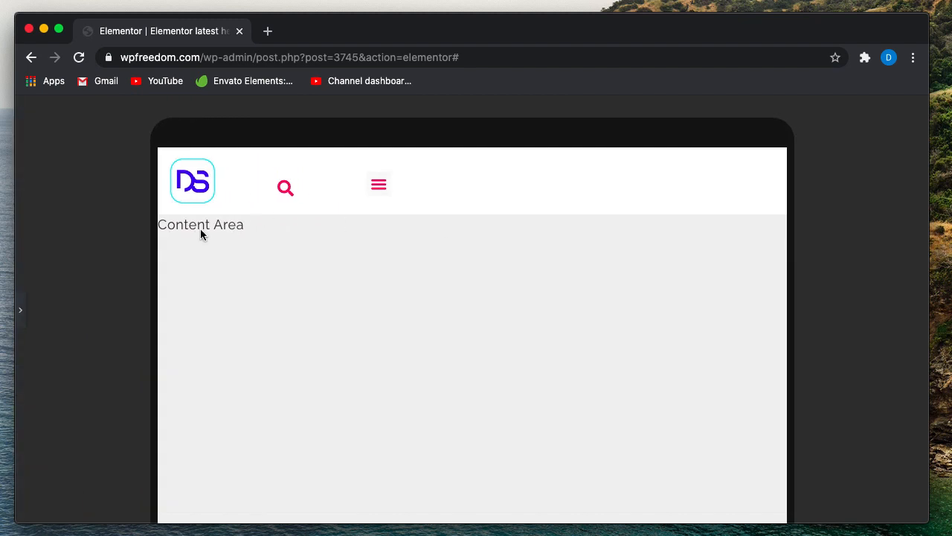
{"action": "left_click", "coordinate": [20, 311]}
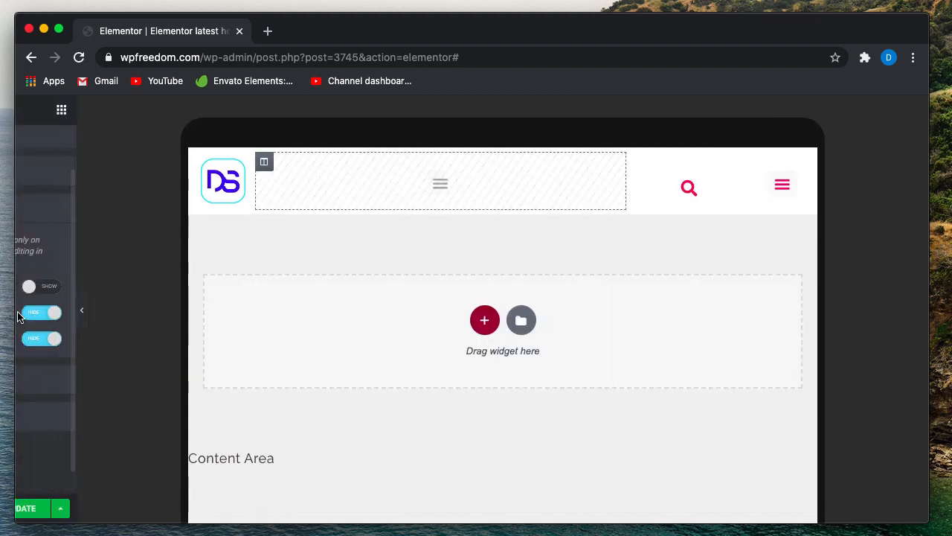
- Check the tablet widths of the logo and hidden menu columns, and set the search column's tablet width to 70%
{"action": "left_click", "coordinate": [274, 164]}
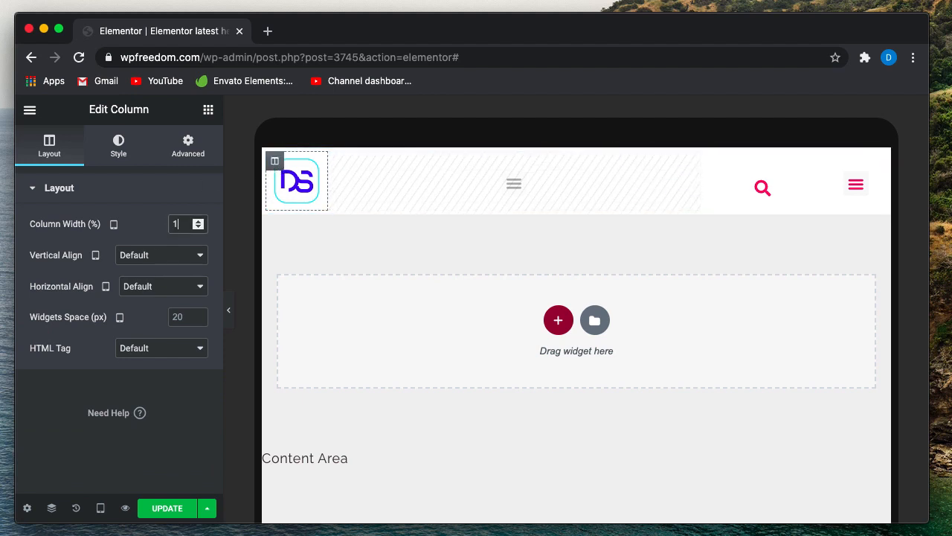
{"action": "left_click", "coordinate": [339, 161]}
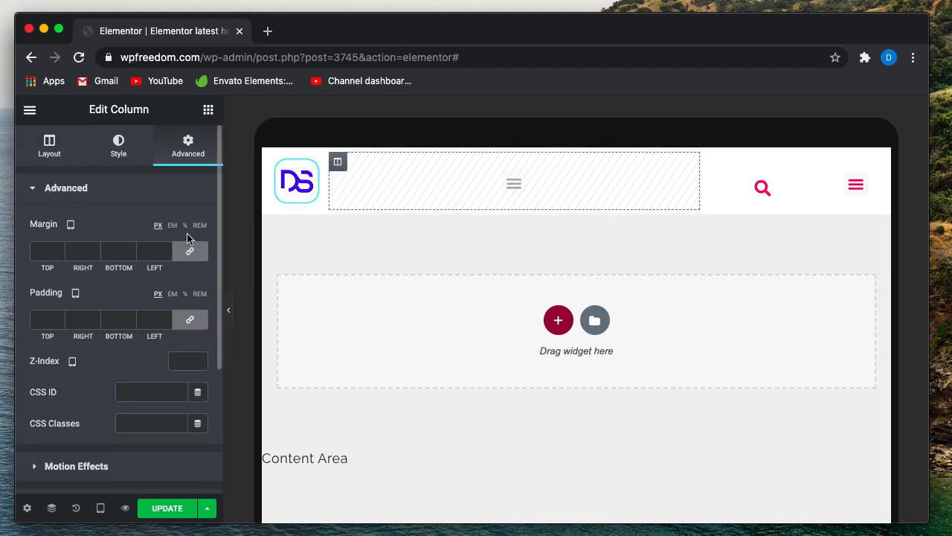
{"action": "left_click", "coordinate": [44, 153]}
{"action": "left_click", "coordinate": [189, 229]}
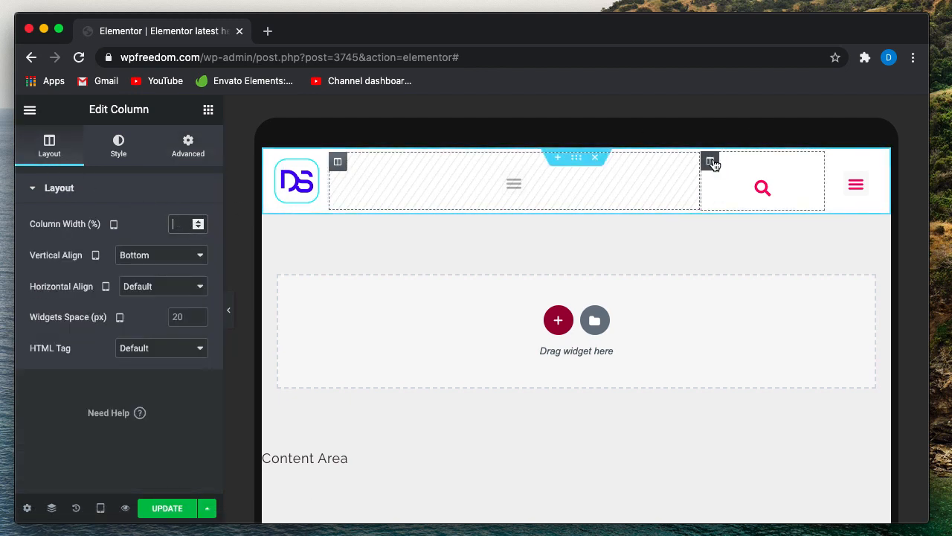
{"action": "left_click", "coordinate": [712, 163]}
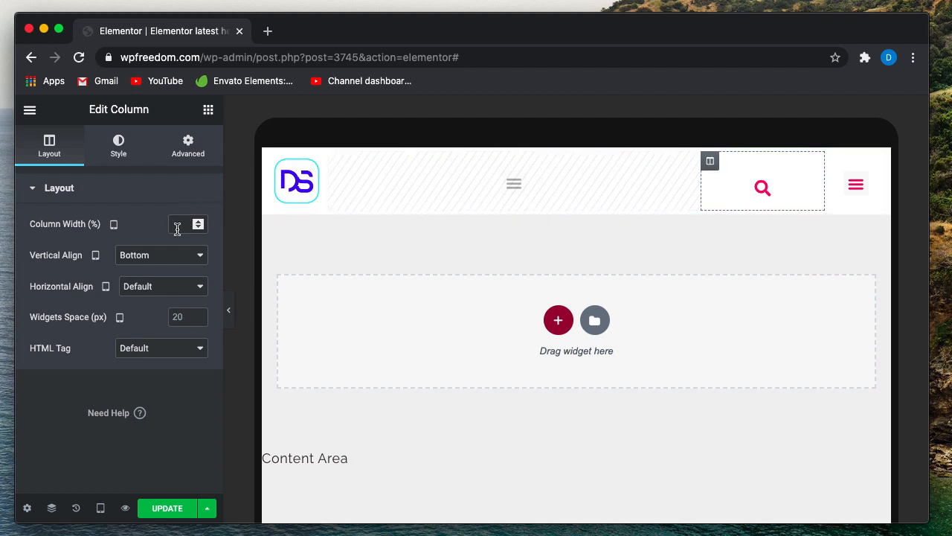
{"action": "type", "text": "70"}
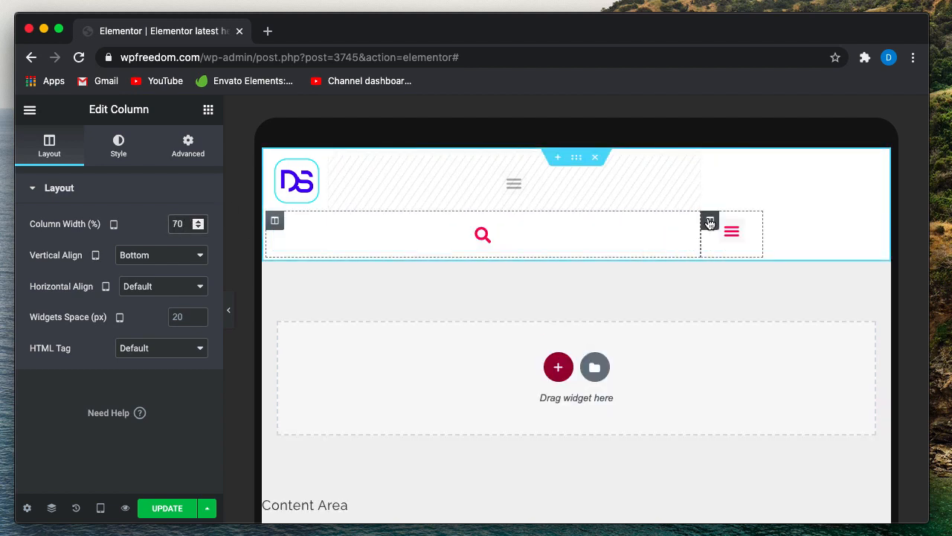
- Set the last menu column's tablet width to 20% and preview the header
{"action": "key", "text": "BackSpace"}
{"action": "key", "text": "BackSpace"}
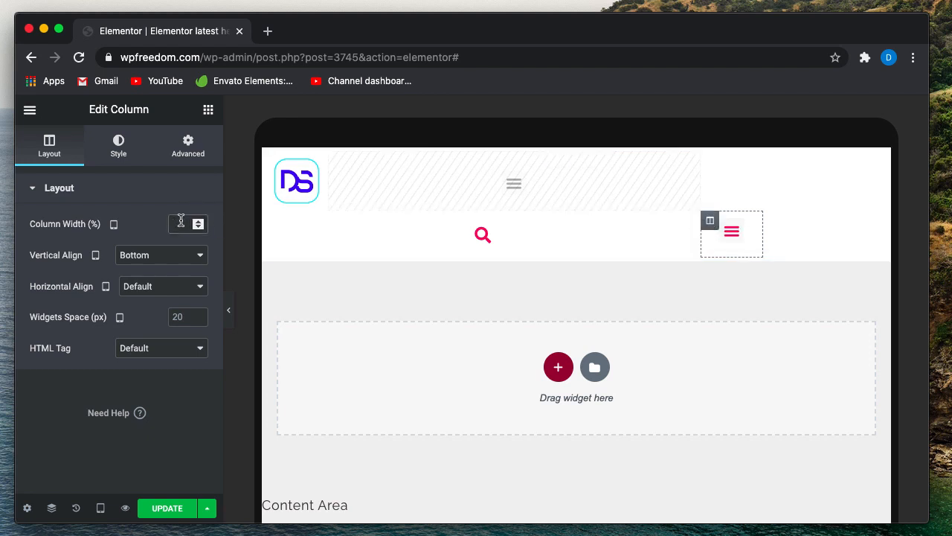
{"action": "type", "text": "20"}
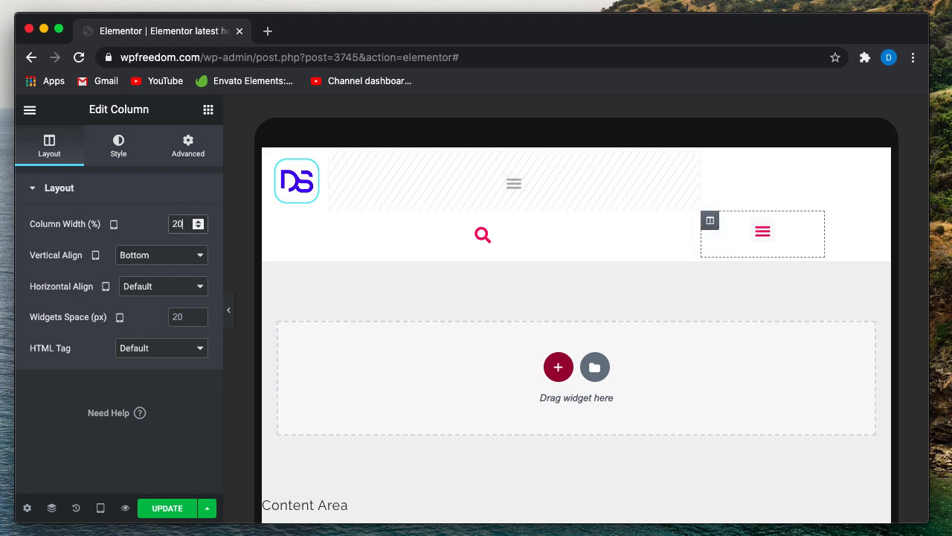
{"action": "left_click", "coordinate": [229, 310]}
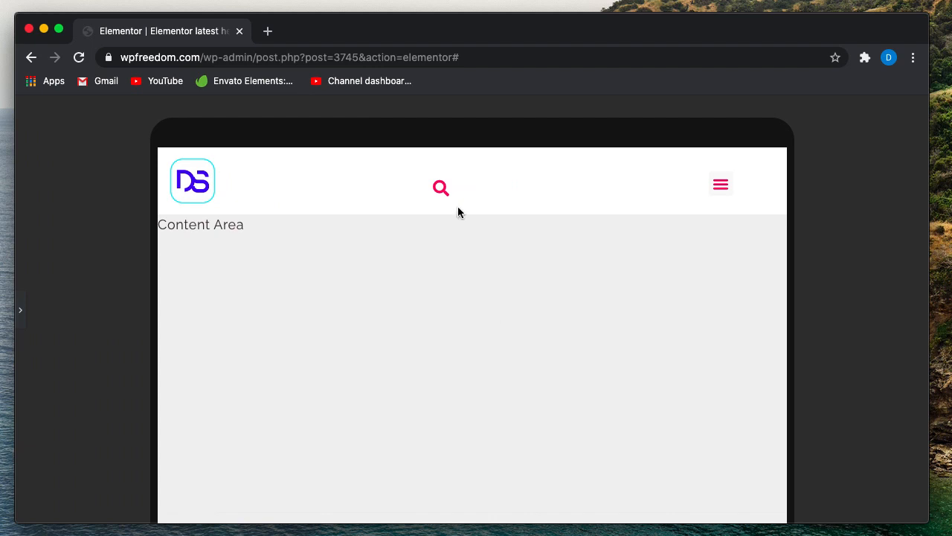
{"action": "left_click", "coordinate": [20, 309]}
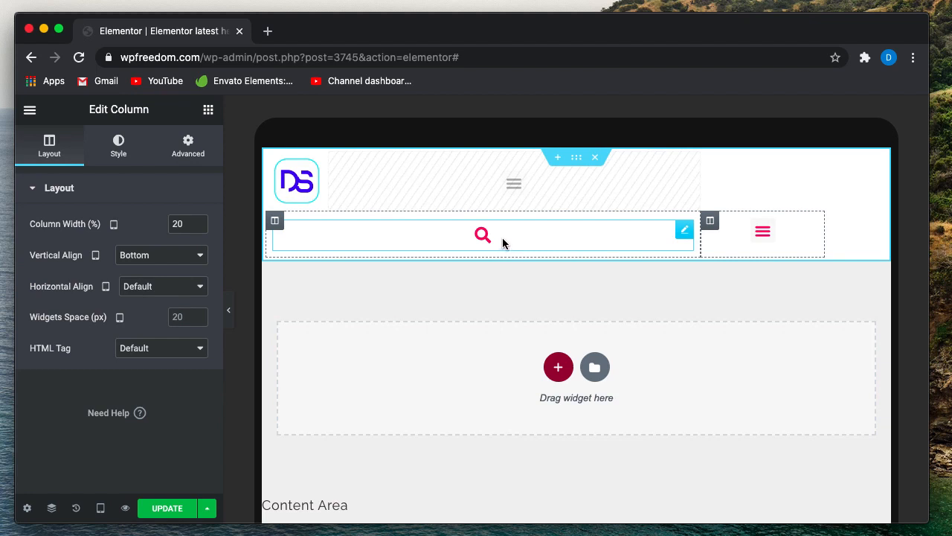
- Align the Search Form toggle to the right and preview the tablet header
{"action": "left_click", "coordinate": [684, 232]}
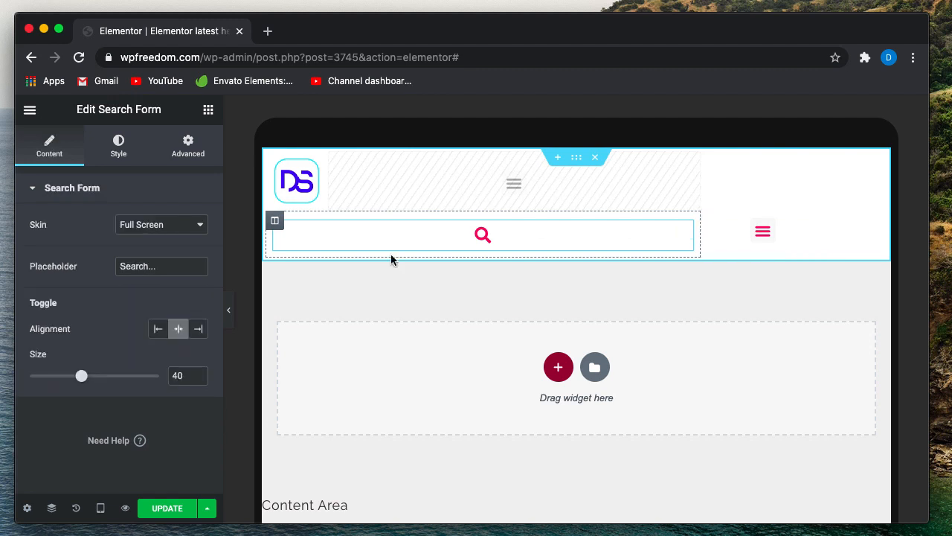
{"action": "left_click", "coordinate": [199, 331]}
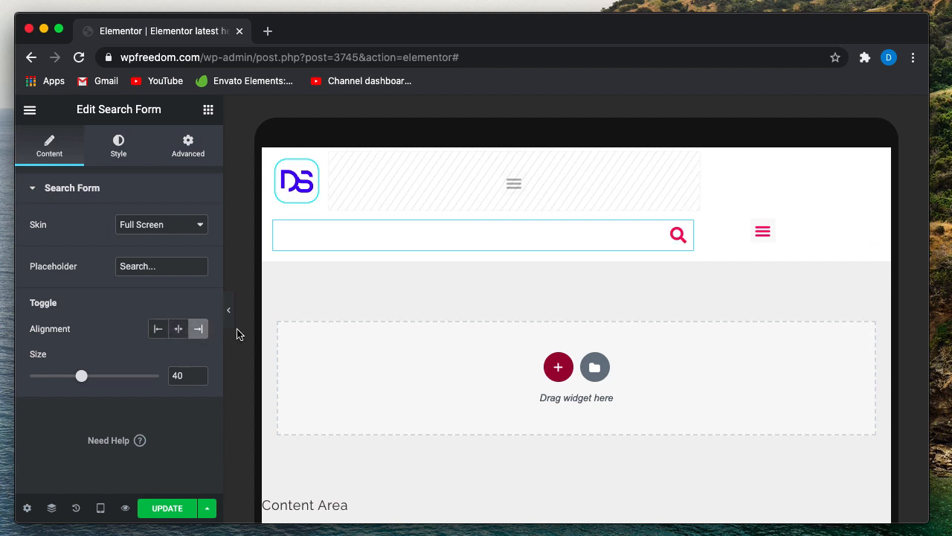
{"action": "left_click", "coordinate": [229, 311]}
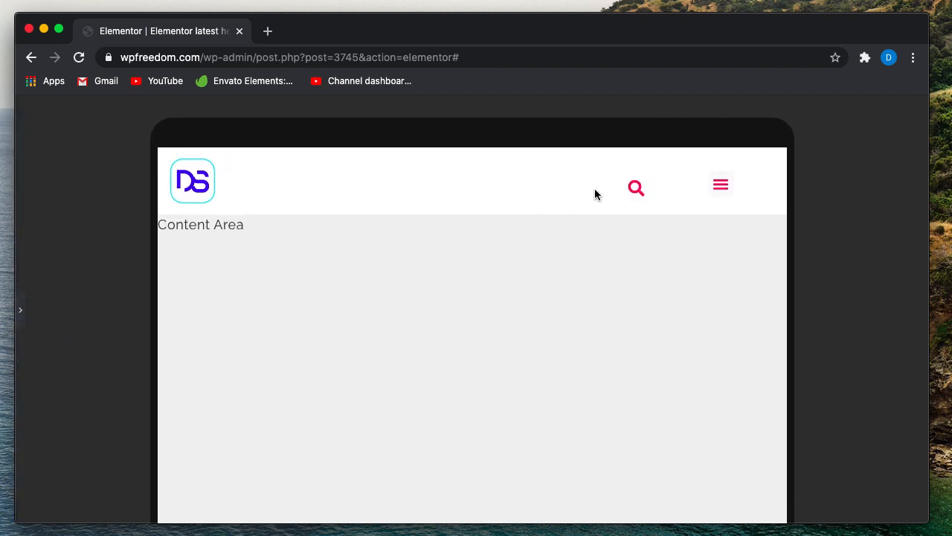
{"action": "left_click", "coordinate": [21, 312]}
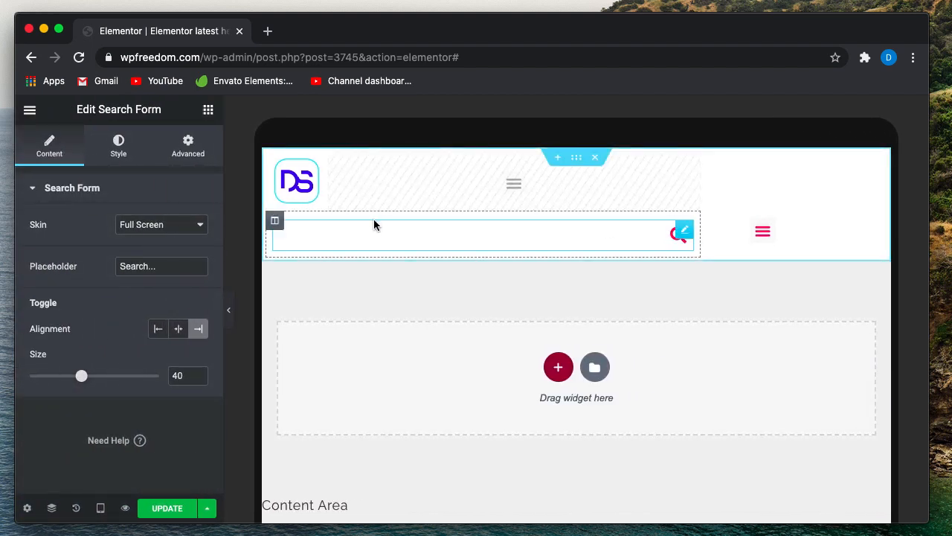
- Set the search column's vertical alignment to Middle for tablet and preview the header
{"action": "left_click", "coordinate": [275, 222]}
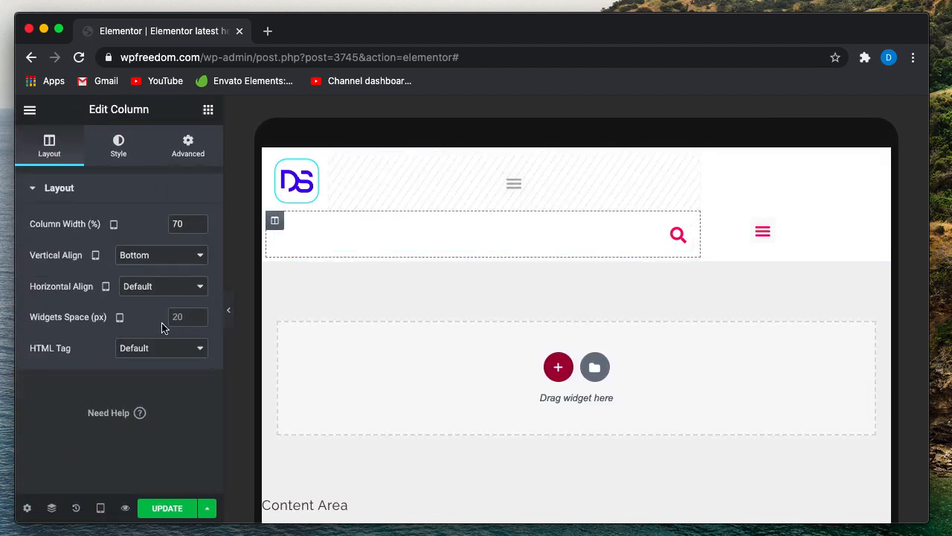
{"action": "left_click", "coordinate": [156, 258]}
{"action": "left_click", "coordinate": [138, 242]}
{"action": "left_click", "coordinate": [229, 310]}
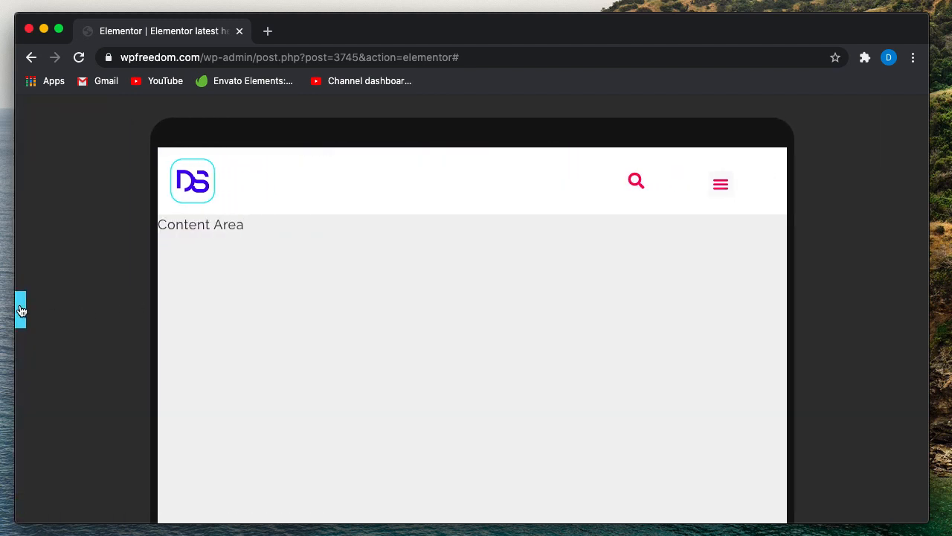
{"action": "left_click", "coordinate": [20, 310]}
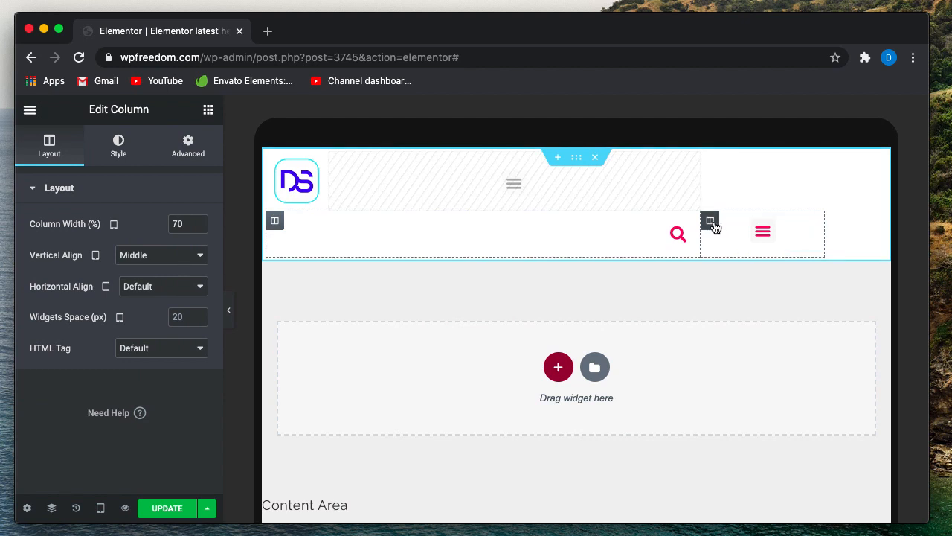
- Set the last menu column's vertical alignment to Middle for tablet and preview the header
{"action": "left_click", "coordinate": [711, 221]}
{"action": "left_click", "coordinate": [131, 254]}
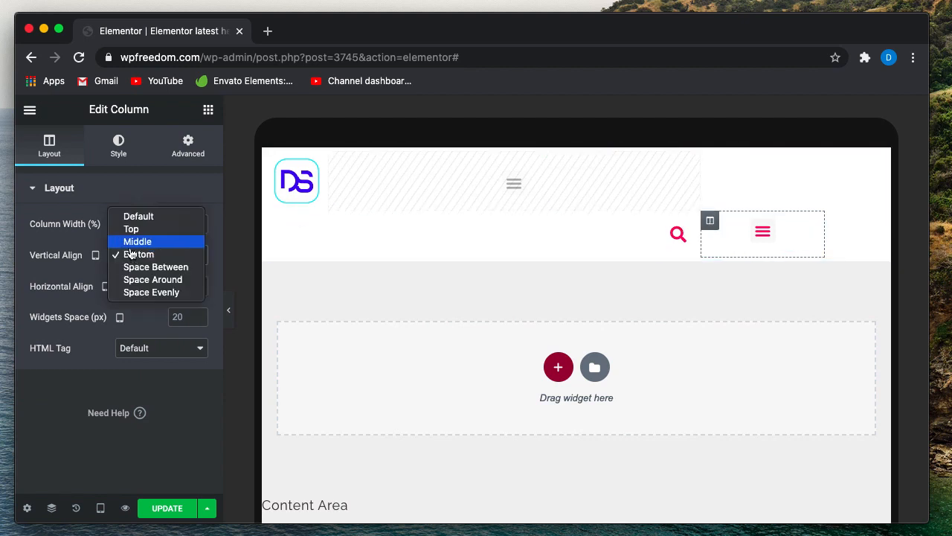
{"action": "left_click", "coordinate": [130, 242]}
{"action": "left_click", "coordinate": [228, 310]}
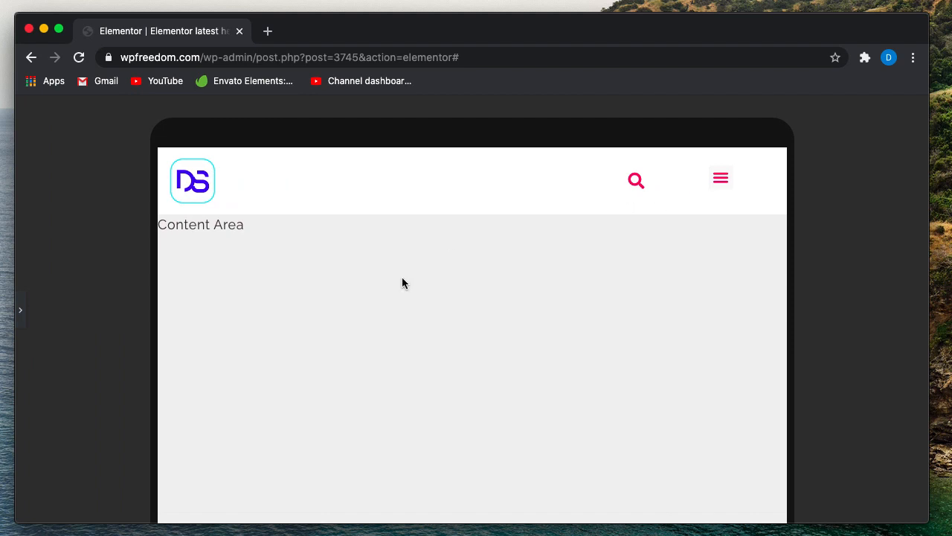
{"action": "left_click", "coordinate": [20, 310]}
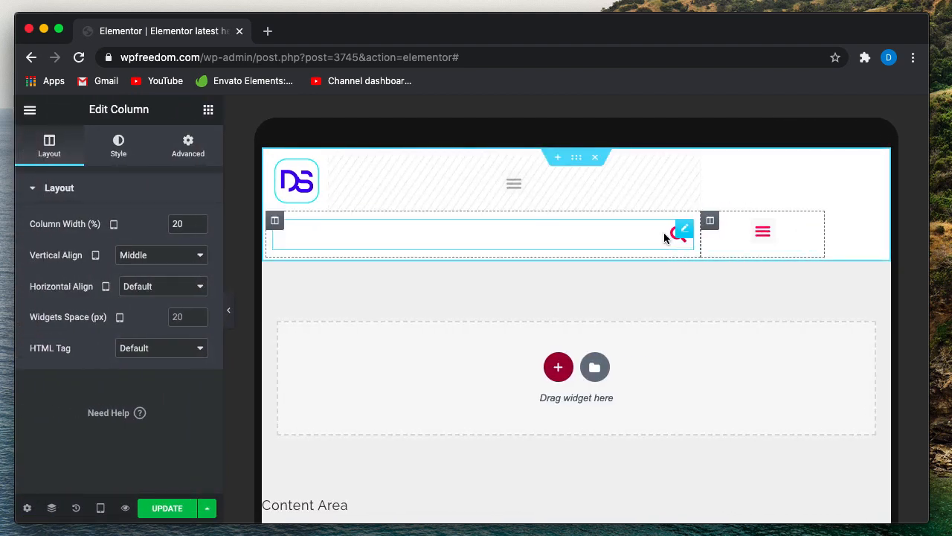
- Set the Toggle Align of the Nav Menu in the last column to Left and preview the tablet header
{"action": "left_click", "coordinate": [810, 230]}
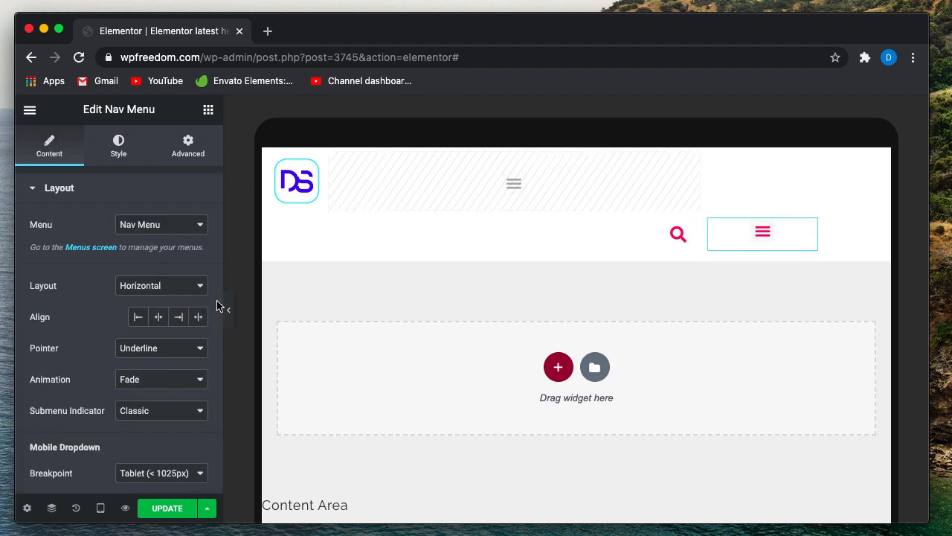
{"action": "scroll", "coordinate": [138, 409], "scroll_direction": "down", "scroll_amount": 2}
{"action": "scroll", "coordinate": [137, 409], "scroll_direction": "down", "scroll_amount": 5}
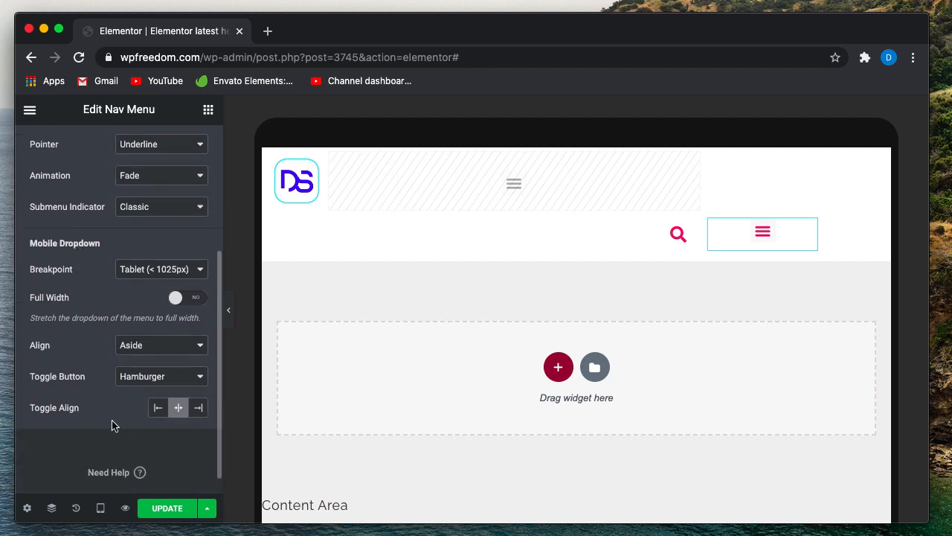
{"action": "left_click", "coordinate": [155, 414]}
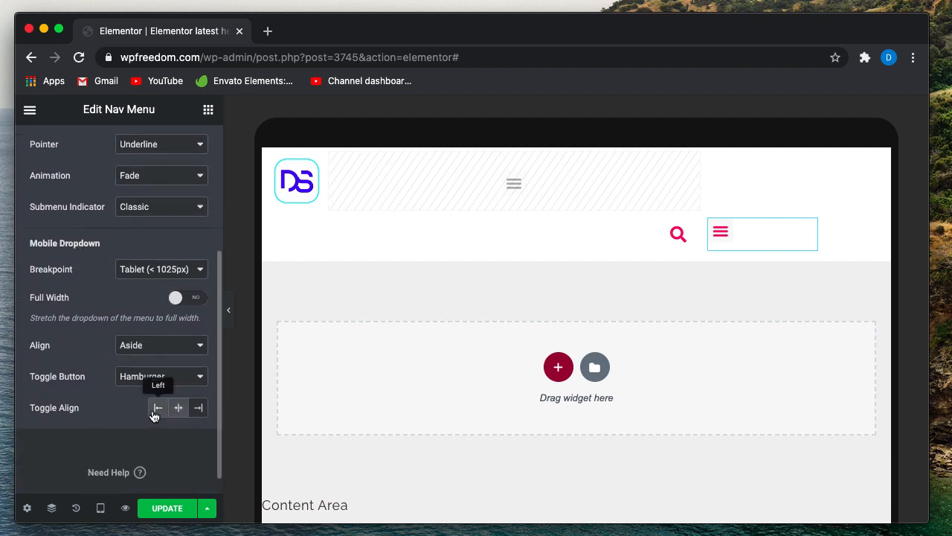
{"action": "left_click", "coordinate": [228, 312]}
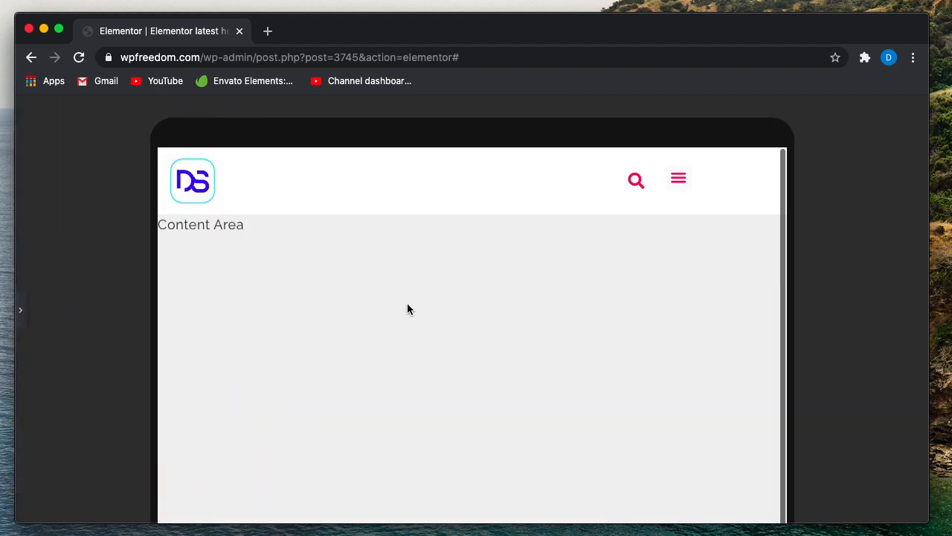
{"action": "left_click", "coordinate": [20, 312]}
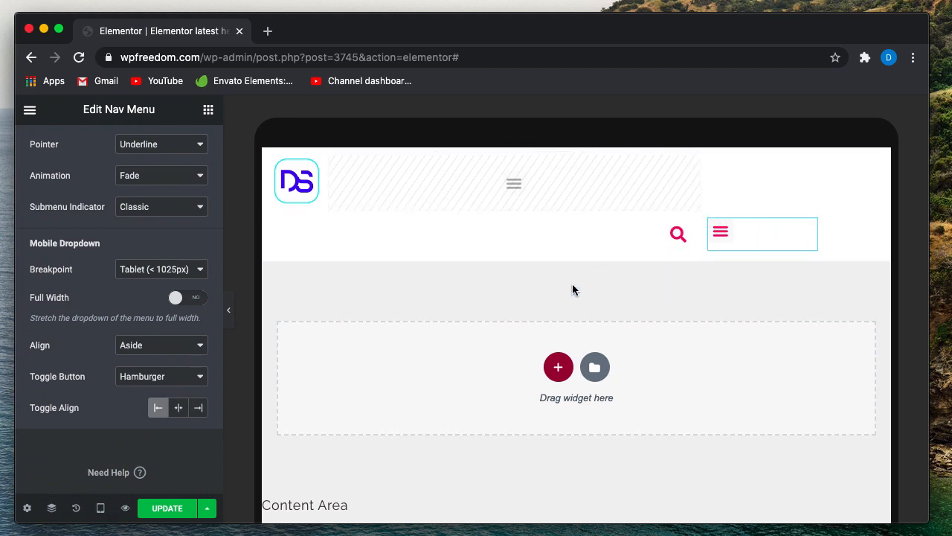
- Test the hamburger menu in the tablet preview by opening and closing its dropdown
{"action": "left_click", "coordinate": [229, 310]}
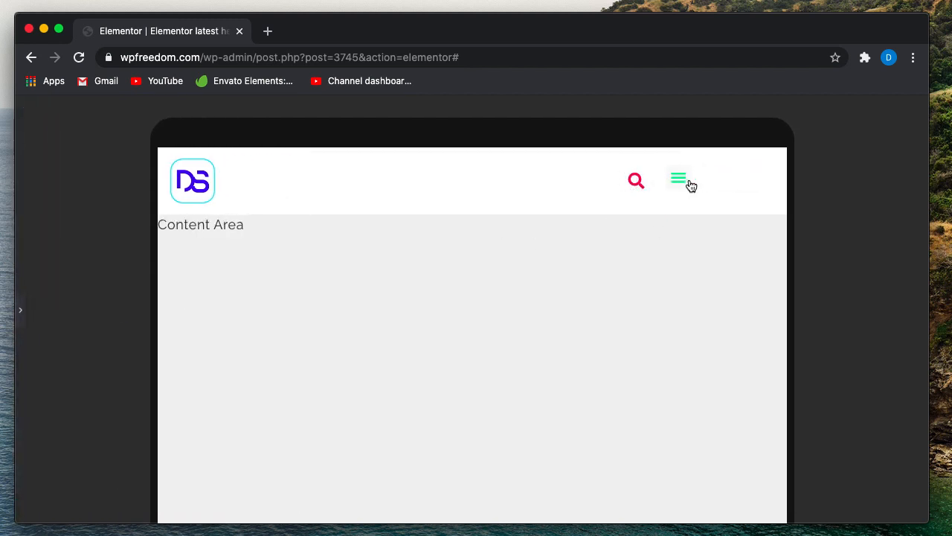
{"action": "left_click", "coordinate": [678, 180]}
{"action": "left_click", "coordinate": [677, 176]}
{"action": "left_click", "coordinate": [20, 310]}
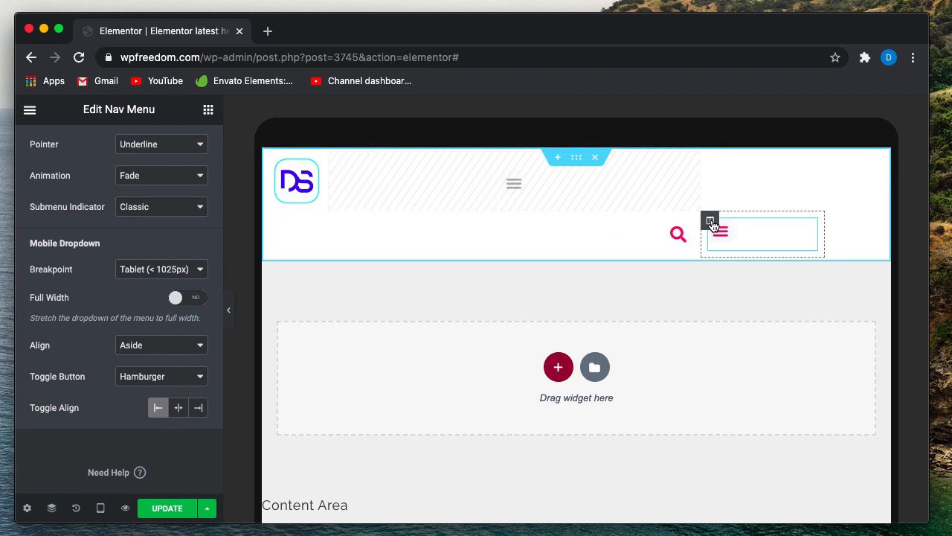
- Delete the last column that contains the tablet hamburger menu
{"action": "left_click", "coordinate": [711, 222]}
{"action": "right_click", "coordinate": [710, 222]}
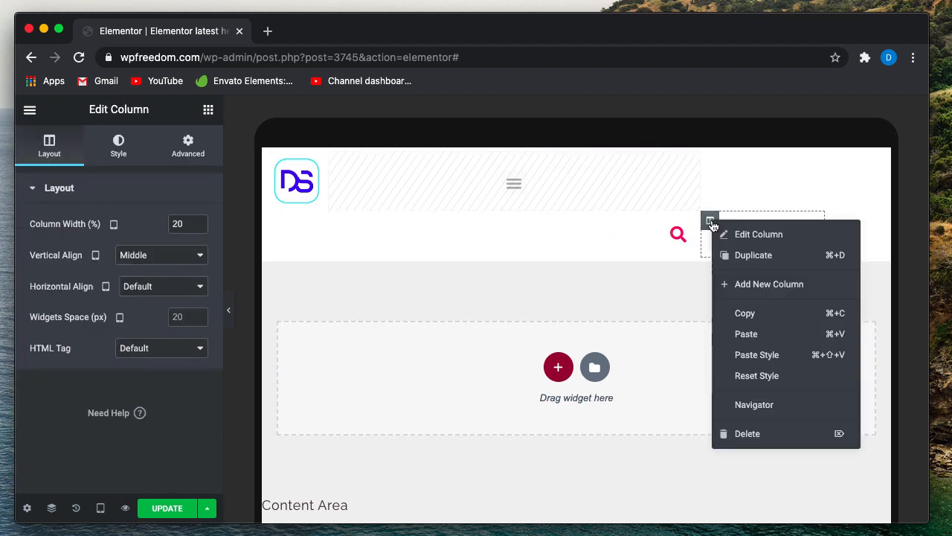
{"action": "left_click", "coordinate": [747, 434]}
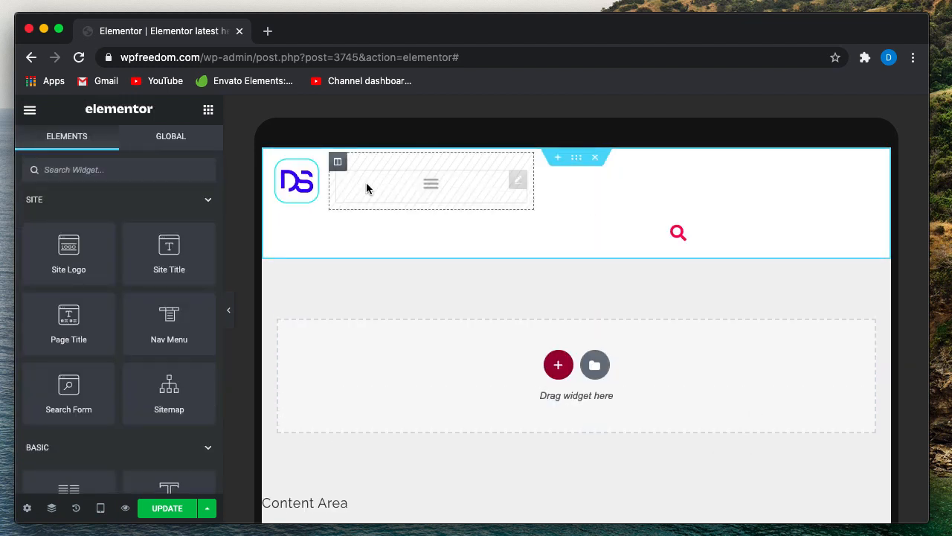
- Switch the responsive preview to Desktop and set the logo column's width to 10%
{"action": "left_click", "coordinate": [339, 163]}
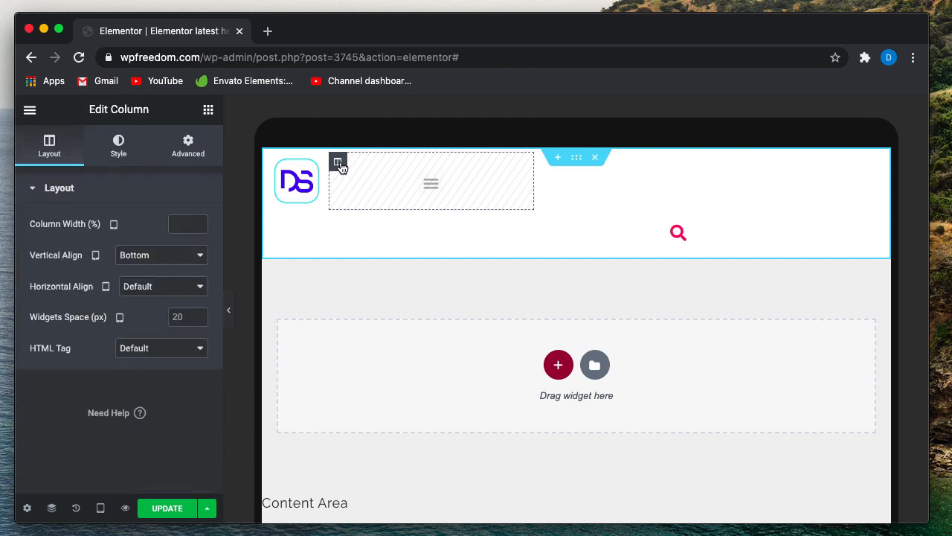
{"action": "left_click", "coordinate": [101, 507]}
{"action": "left_click", "coordinate": [88, 410]}
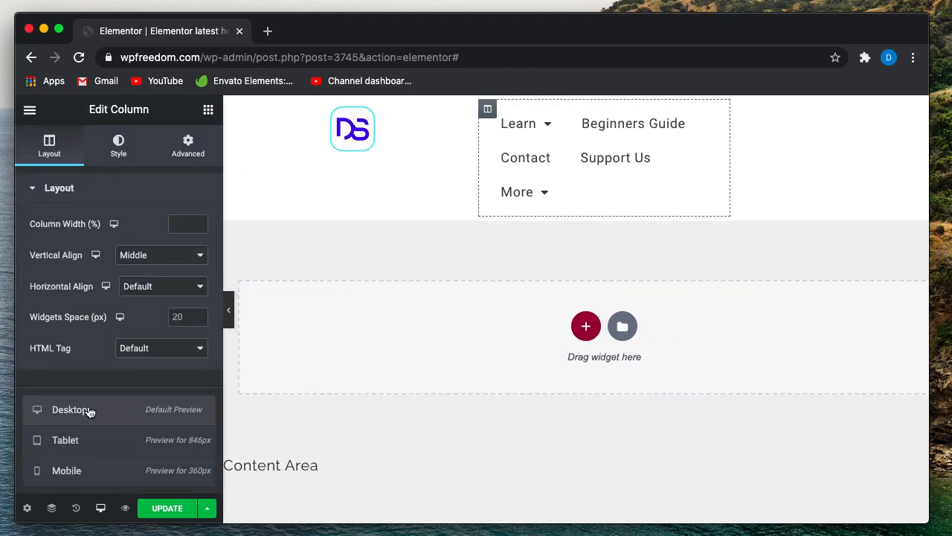
{"action": "left_click", "coordinate": [236, 109]}
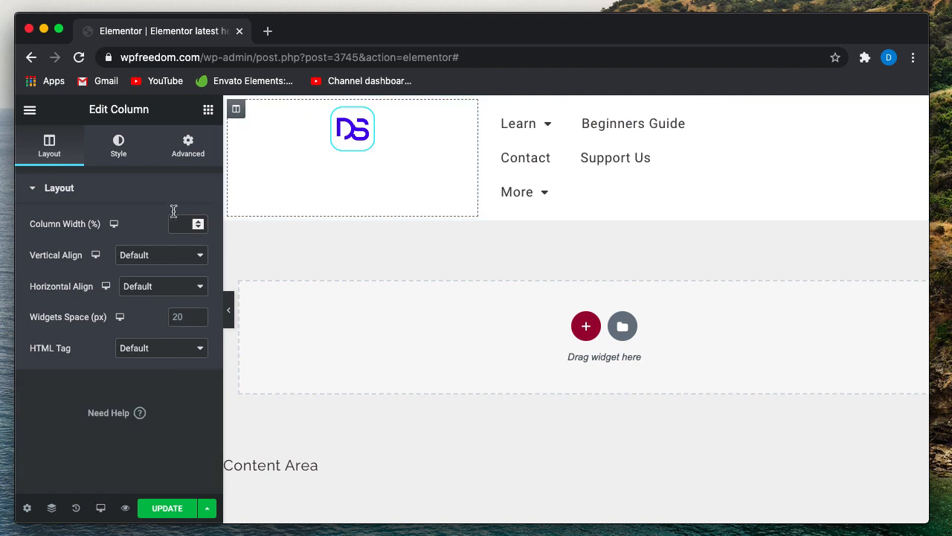
{"action": "left_click", "coordinate": [178, 222]}
{"action": "type", "text": "12"}
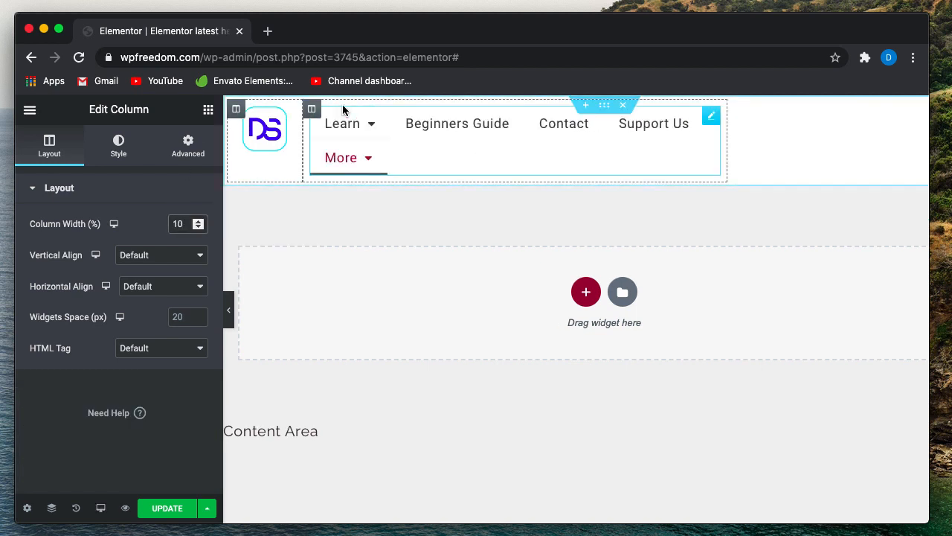
- Set the desktop width of the navigation menu column to 70%
{"action": "left_click", "coordinate": [311, 109]}
{"action": "double_click", "coordinate": [178, 225]}
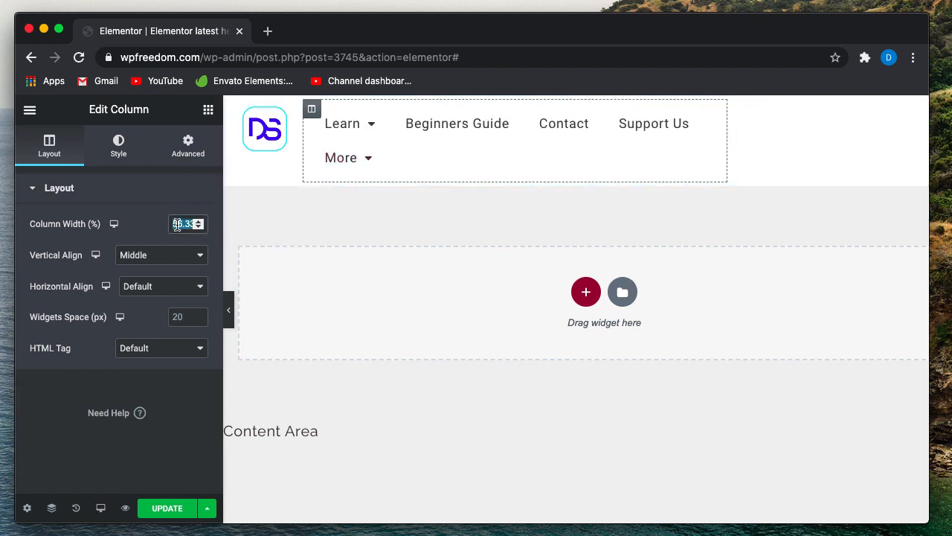
{"action": "type", "text": "70"}
{"action": "scroll", "coordinate": [759, 155], "scroll_direction": "right", "scroll_amount": 2}
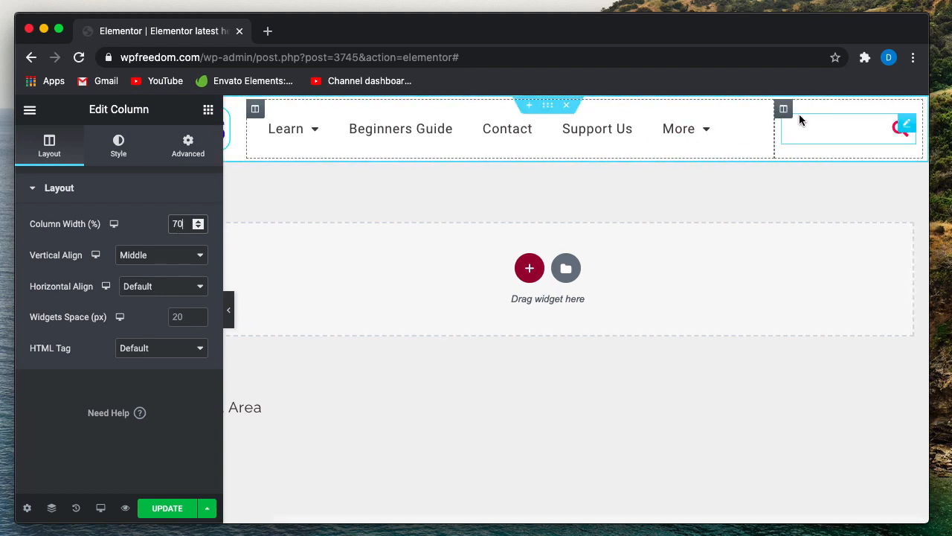
- Check the desktop width and the responsive visibility settings of the search column
{"action": "left_click", "coordinate": [785, 111]}
{"action": "double_click", "coordinate": [177, 225]}
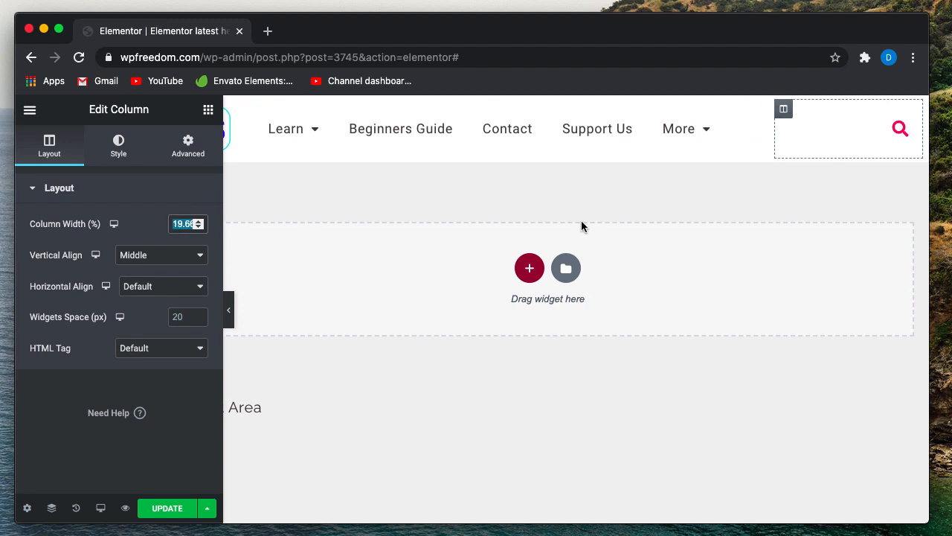
{"action": "scroll", "coordinate": [581, 220], "scroll_direction": "left", "scroll_amount": 2}
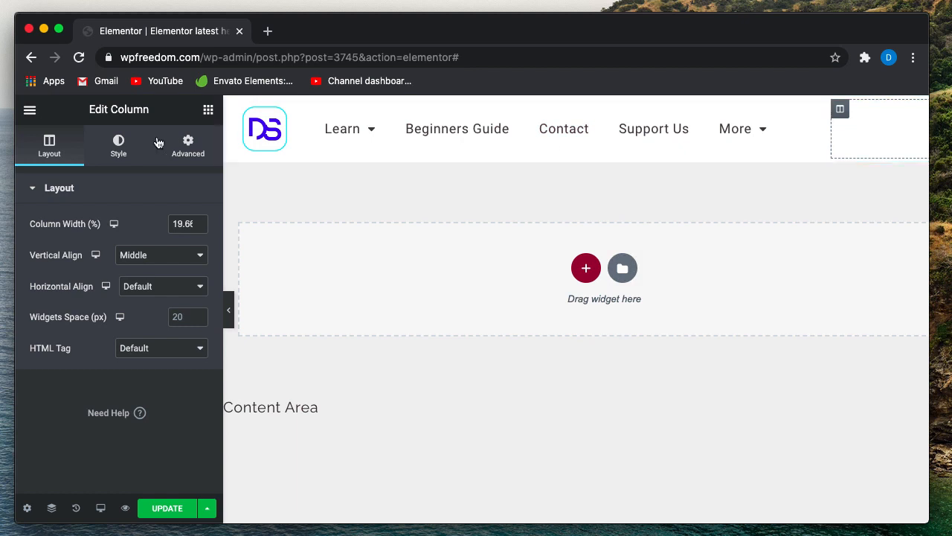
{"action": "left_click", "coordinate": [184, 153]}
{"action": "scroll", "coordinate": [108, 327], "scroll_direction": "down", "scroll_amount": 5}
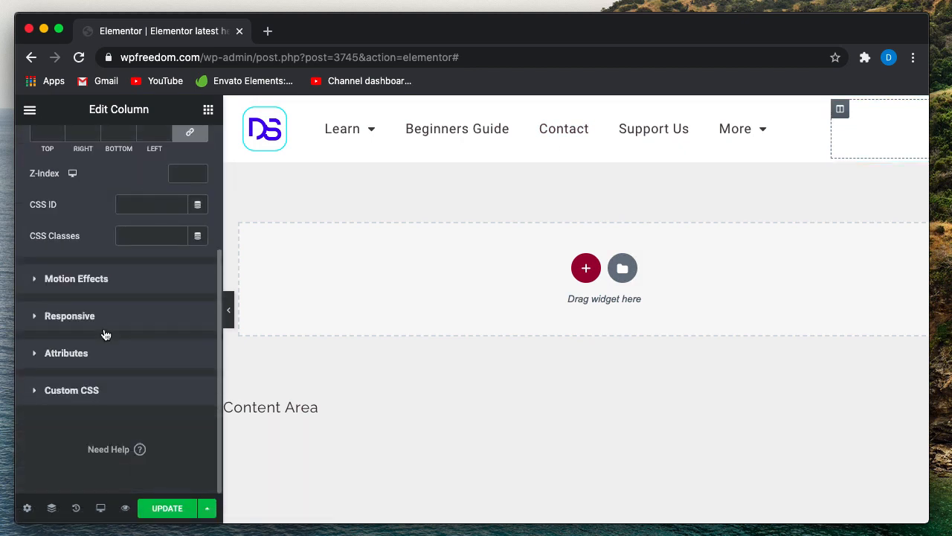
{"action": "left_click", "coordinate": [105, 330]}
{"action": "left_click", "coordinate": [104, 263]}
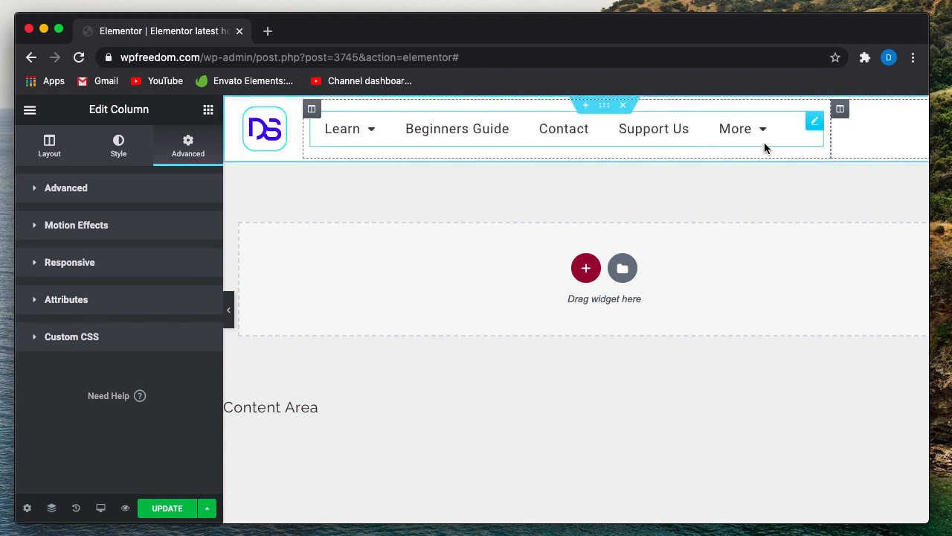
- Check the responsive visibility settings of the navigation menu widget
{"action": "left_click", "coordinate": [814, 123]}
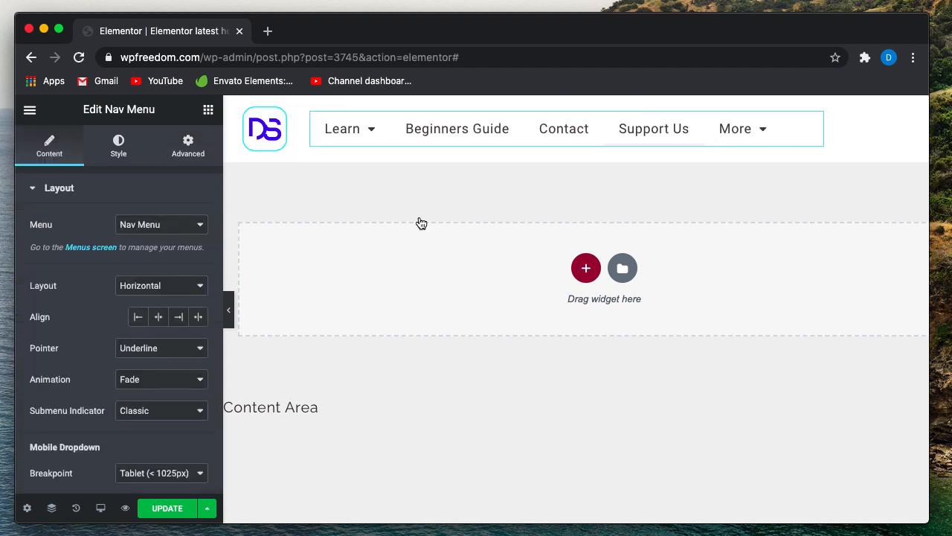
{"action": "left_click", "coordinate": [188, 147]}
{"action": "scroll", "coordinate": [91, 274], "scroll_direction": "down", "scroll_amount": 4}
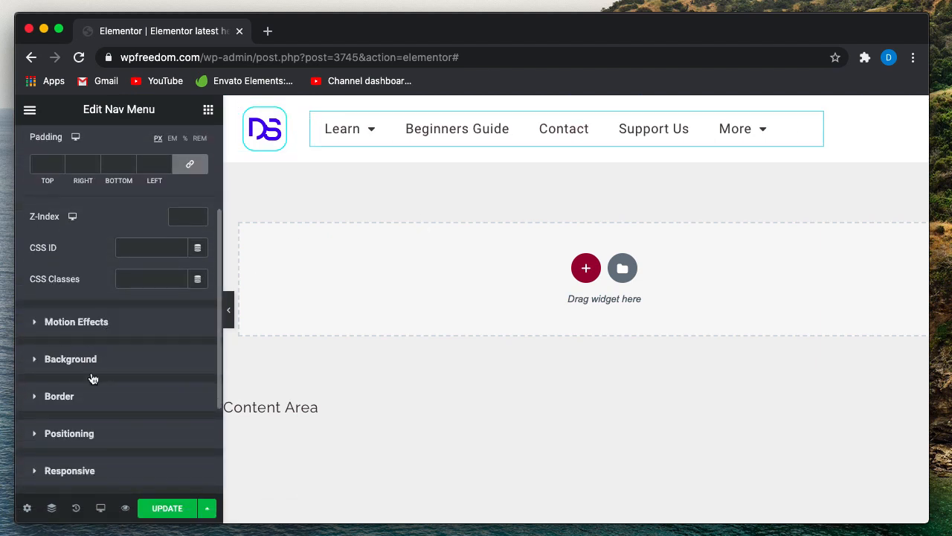
{"action": "scroll", "coordinate": [93, 437], "scroll_direction": "down", "scroll_amount": 2}
{"action": "left_click", "coordinate": [101, 413]}
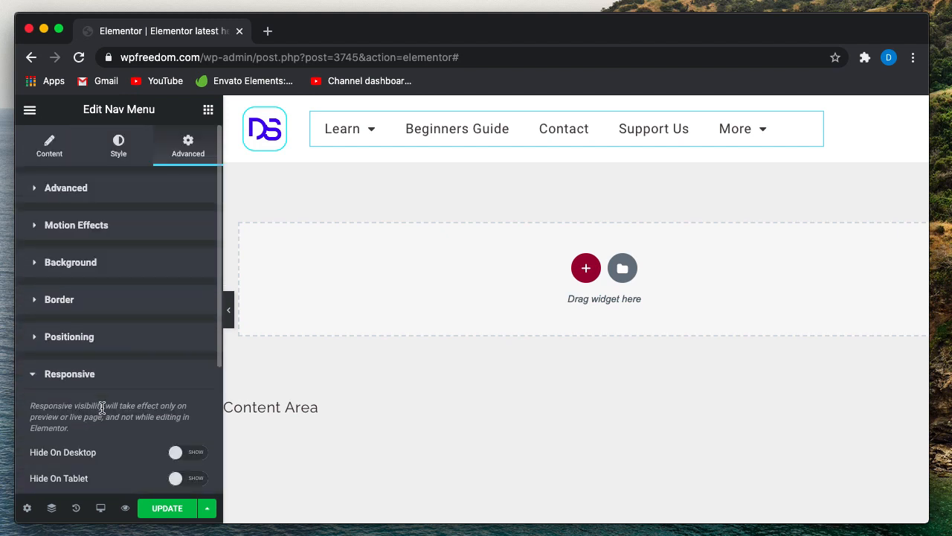
{"action": "scroll", "coordinate": [111, 421], "scroll_direction": "down", "scroll_amount": 4}
{"action": "left_click", "coordinate": [88, 240]}
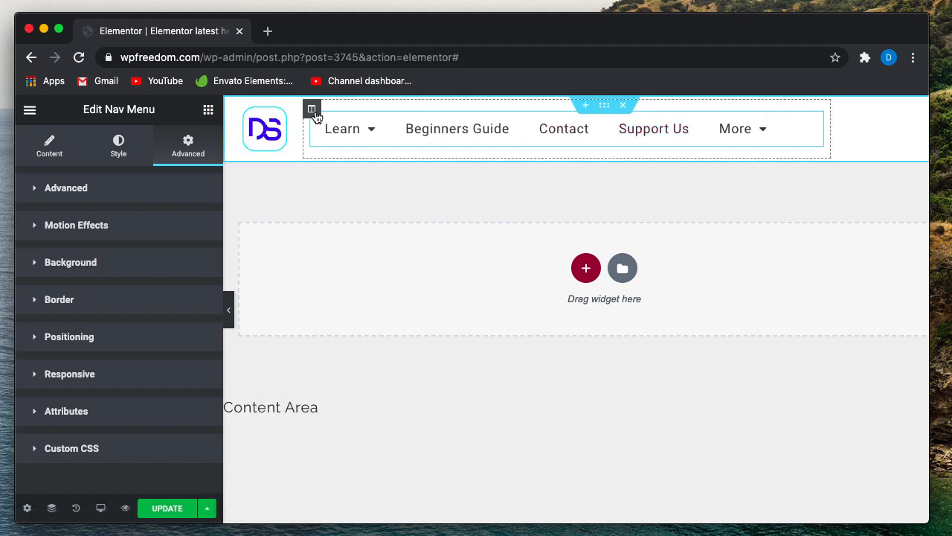
- Make the navigation menu column visible on tablet and mobile by turning off Hide On Tablet and Hide On Mobile
{"action": "left_click", "coordinate": [313, 111]}
{"action": "left_click", "coordinate": [187, 145]}
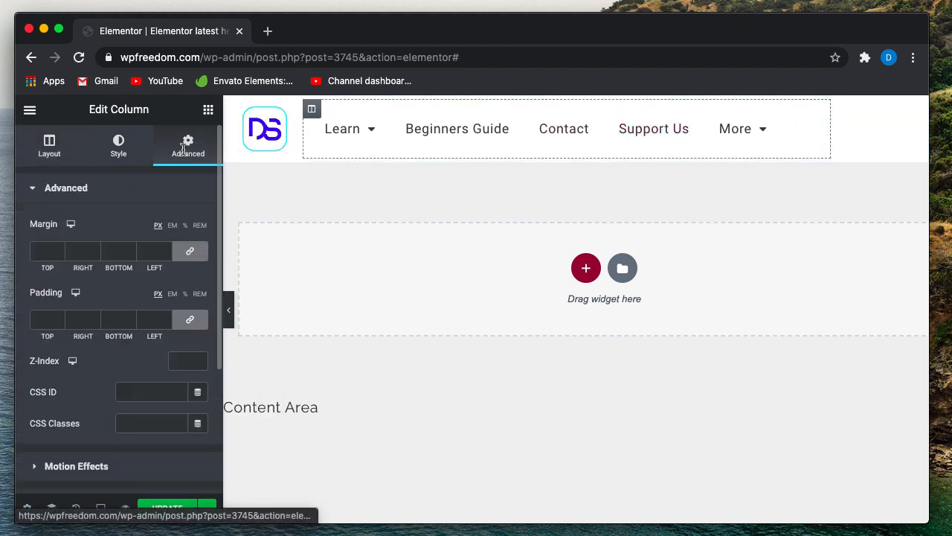
{"action": "scroll", "coordinate": [74, 350], "scroll_direction": "down", "scroll_amount": 3}
{"action": "left_click", "coordinate": [112, 325]}
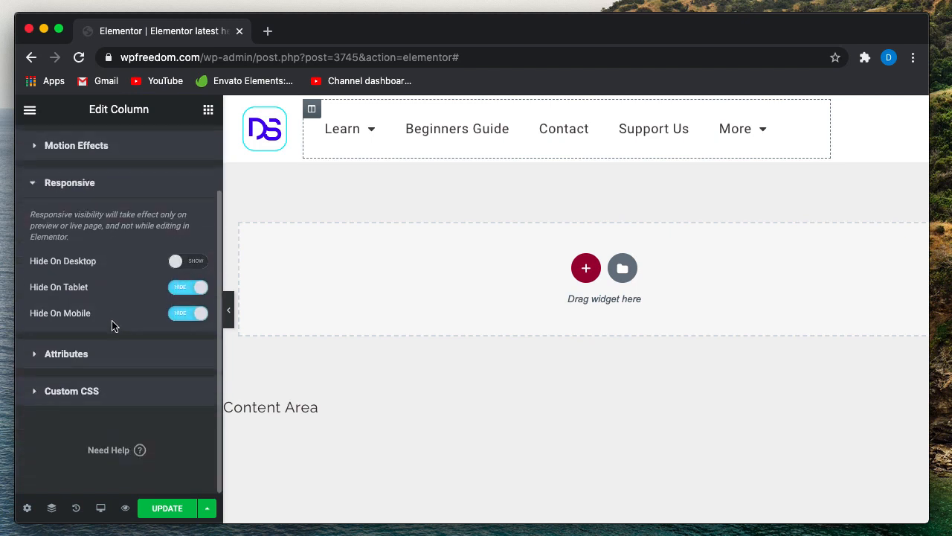
{"action": "left_click", "coordinate": [187, 289]}
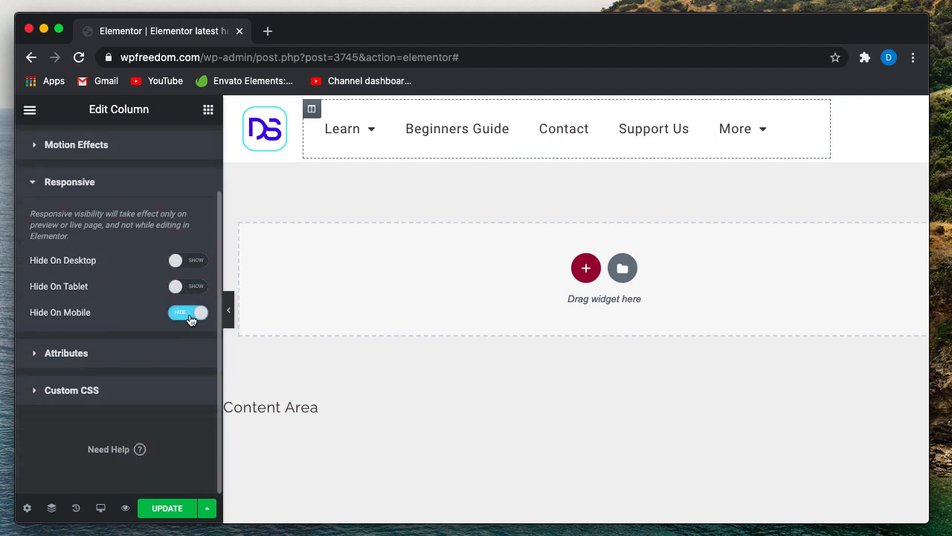
{"action": "left_click", "coordinate": [190, 314]}
{"action": "left_click", "coordinate": [95, 180]}
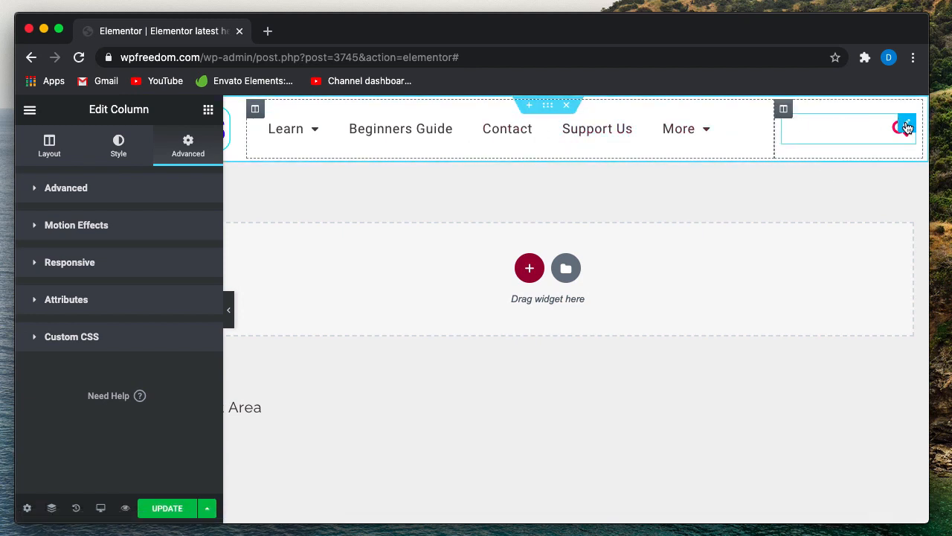
{"action": "left_click", "coordinate": [907, 126]}
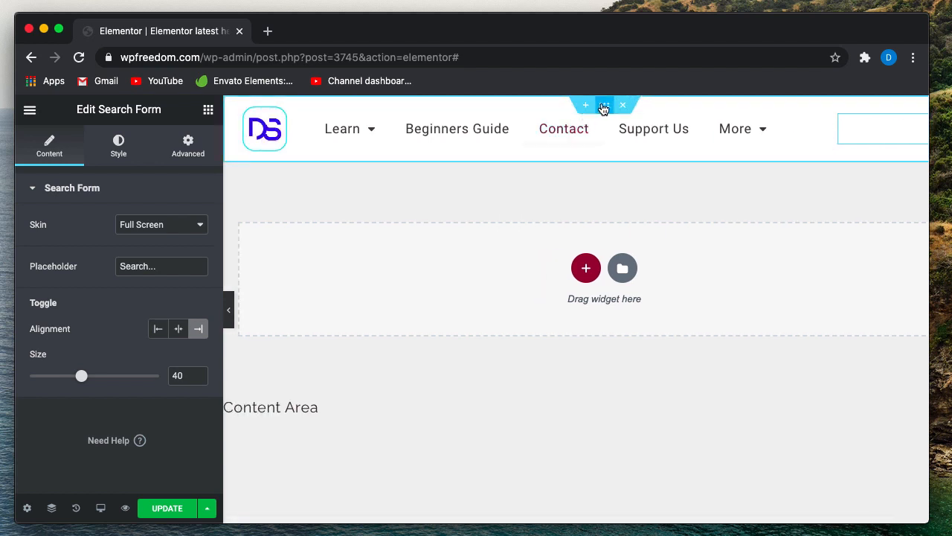
{"action": "left_click", "coordinate": [604, 105]}
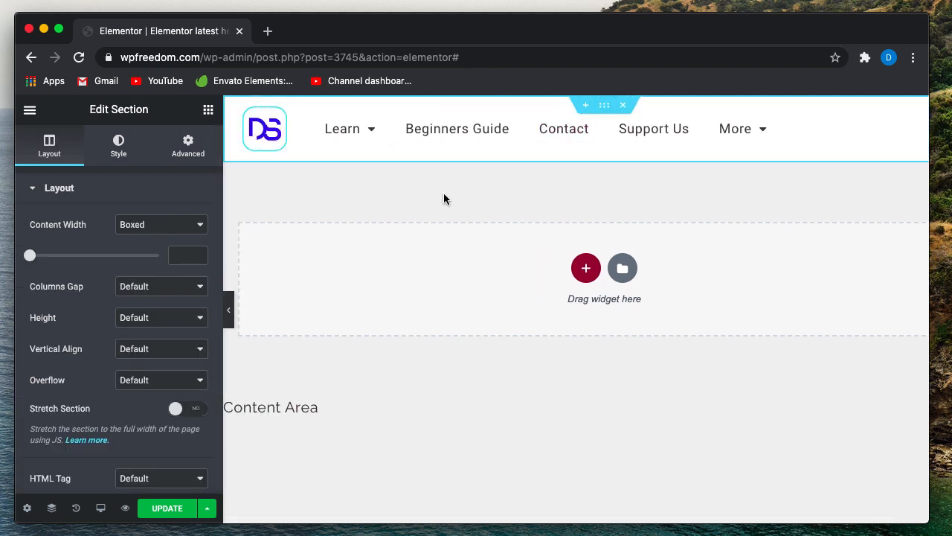
{"action": "scroll", "coordinate": [661, 190], "scroll_direction": "right", "scroll_amount": 1}
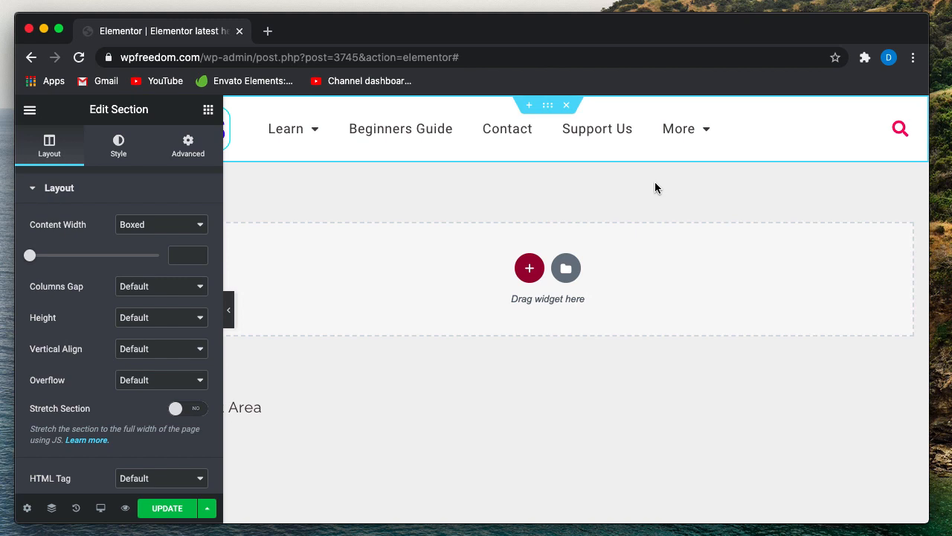
{"action": "scroll", "coordinate": [525, 138], "scroll_direction": "left", "scroll_amount": 1}
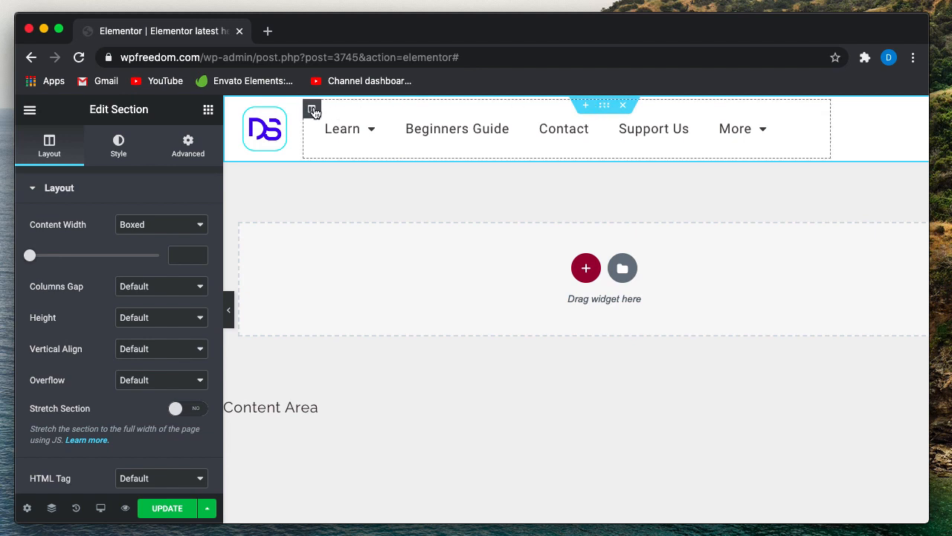
- Give the navigation menu column the CSS class wpf-menu
{"action": "left_click", "coordinate": [313, 111]}
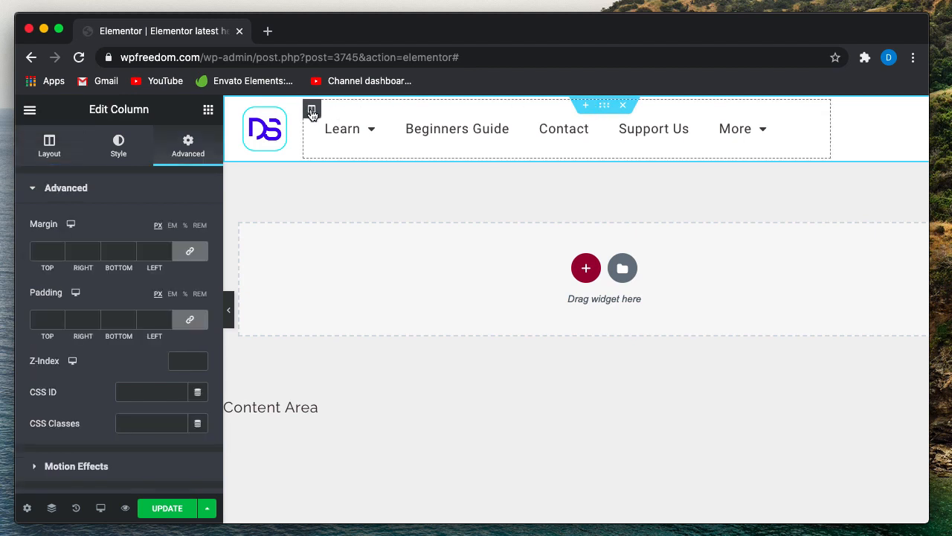
{"action": "left_click", "coordinate": [130, 422]}
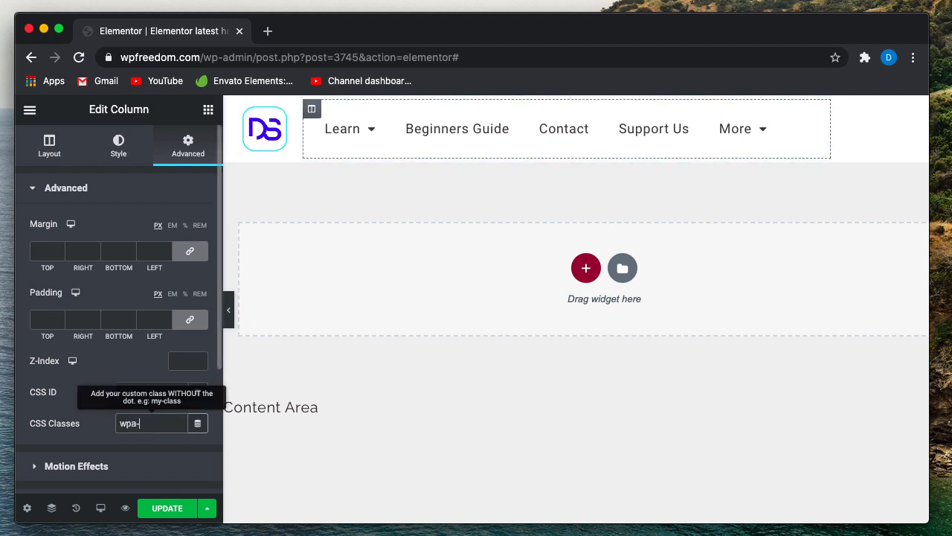
{"action": "type", "text": "wpa-menu"}
{"action": "double_click", "coordinate": [123, 424]}
{"action": "double_click", "coordinate": [125, 425]}
{"action": "left_click", "coordinate": [133, 425]}
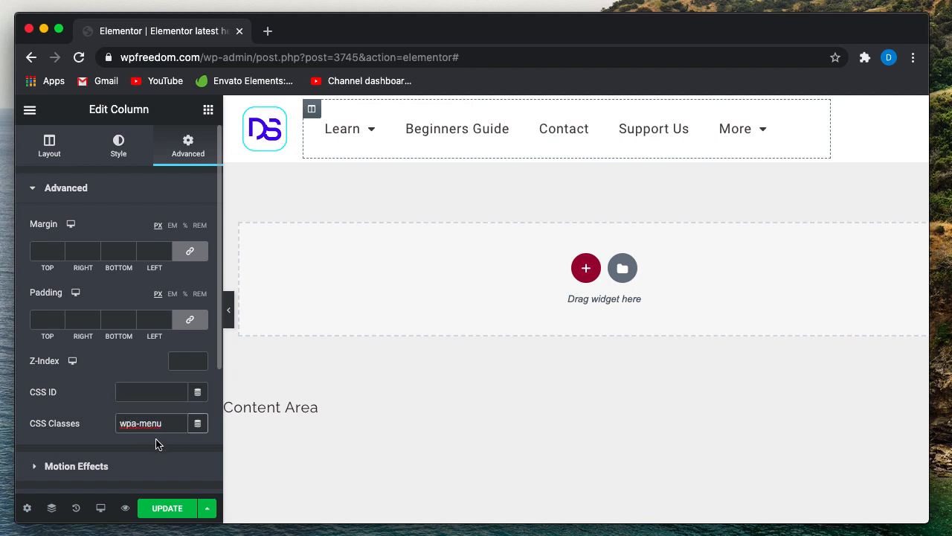
{"action": "key", "text": "BackSpace"}
{"action": "type", "text": "f"}
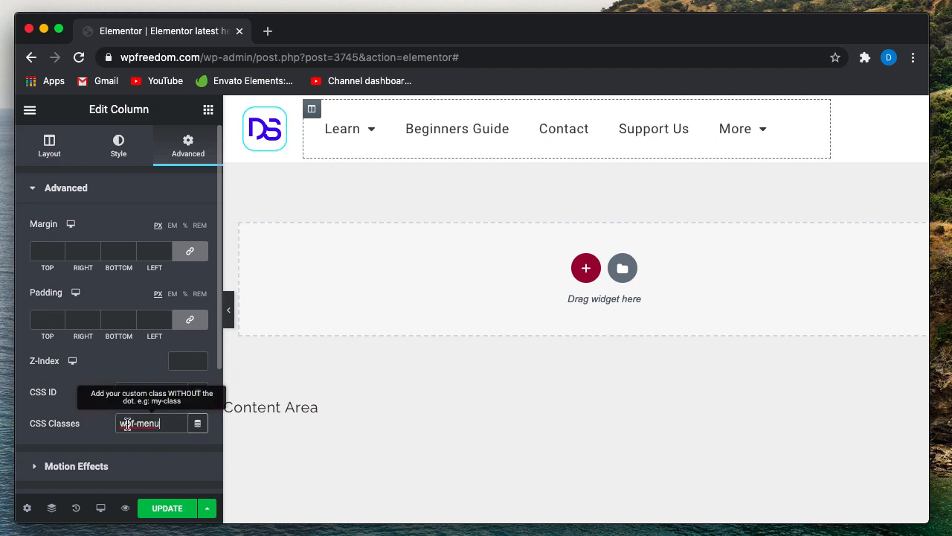
{"action": "double_click", "coordinate": [123, 425]}
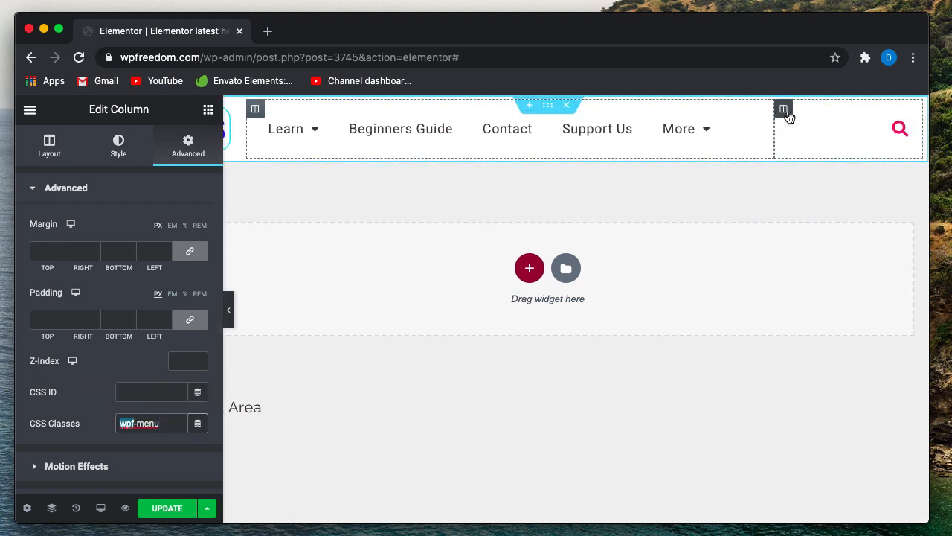
- Assign the CSS class wpf-col-3 to the search column and change the navigation menu column's class to wpf-col-2
{"action": "left_click", "coordinate": [784, 110]}
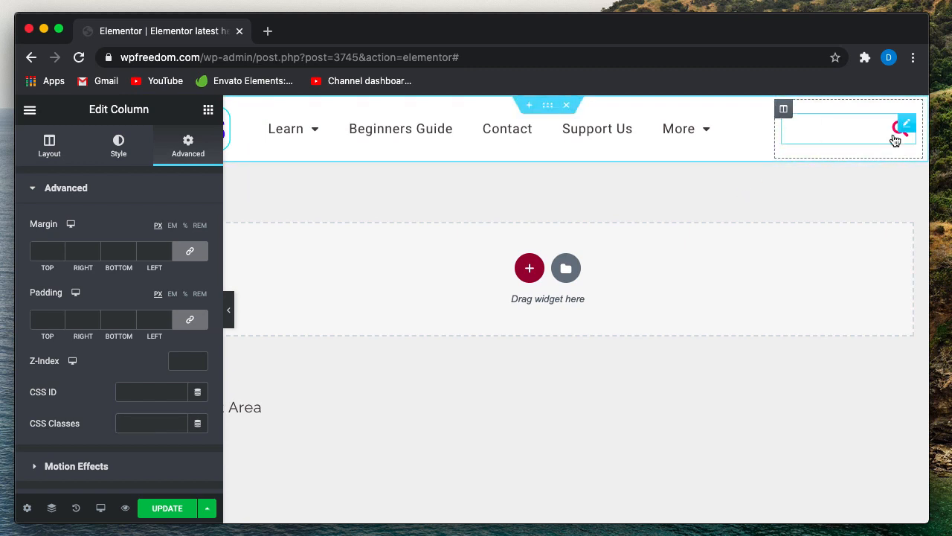
{"action": "left_click", "coordinate": [133, 430]}
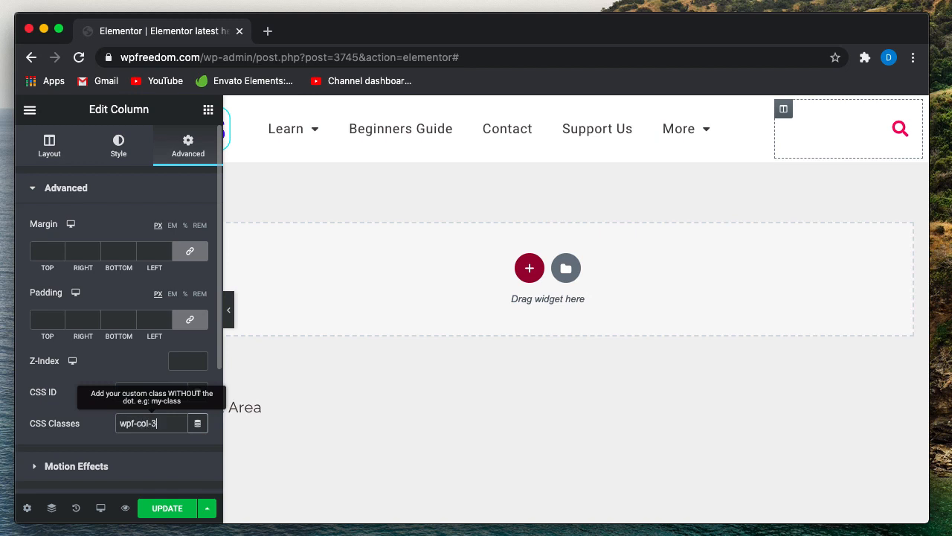
{"action": "left_click", "coordinate": [254, 108]}
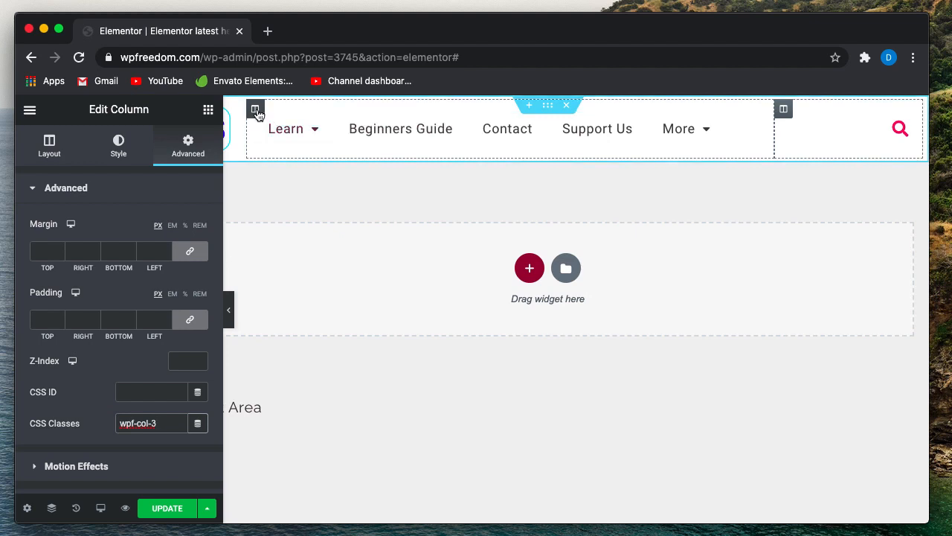
{"action": "double_click", "coordinate": [153, 424]}
{"action": "type", "text": "col-2"}
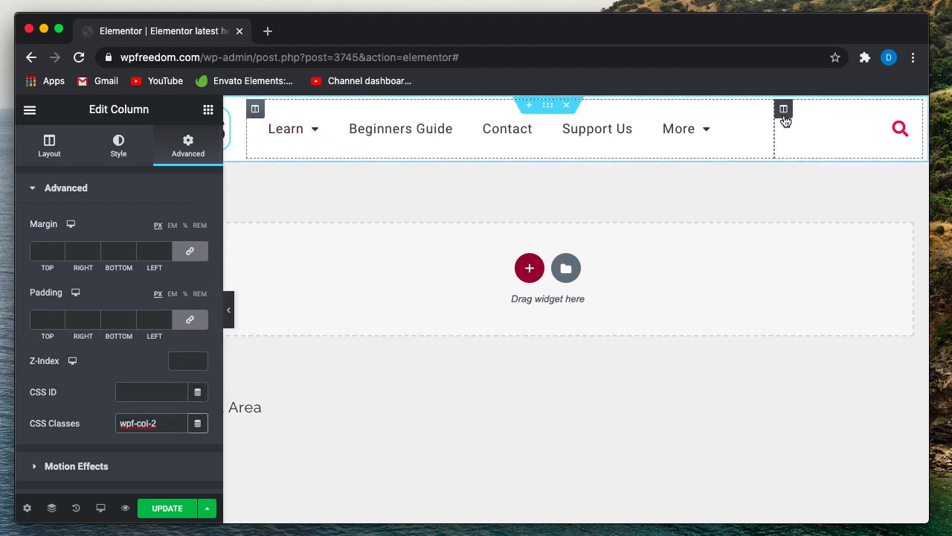
{"action": "left_click", "coordinate": [787, 112]}
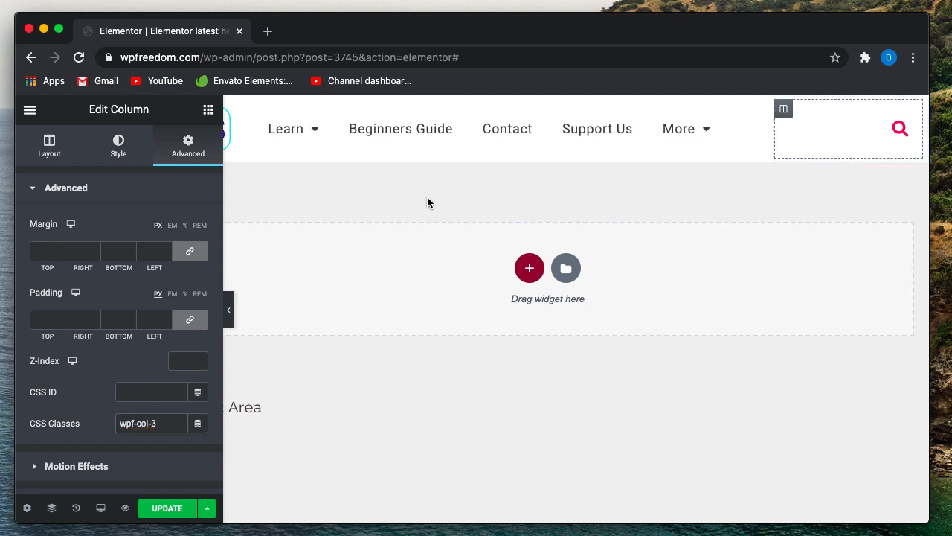
- Start an empty rule for "selector .wpf-col-2" in the header section's custom CSS
{"action": "left_click", "coordinate": [548, 105]}
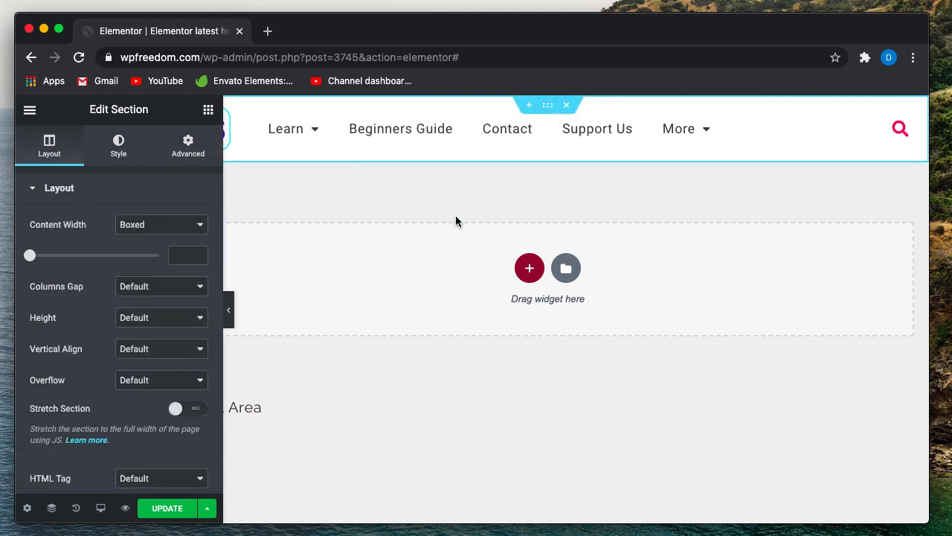
{"action": "left_click", "coordinate": [188, 147]}
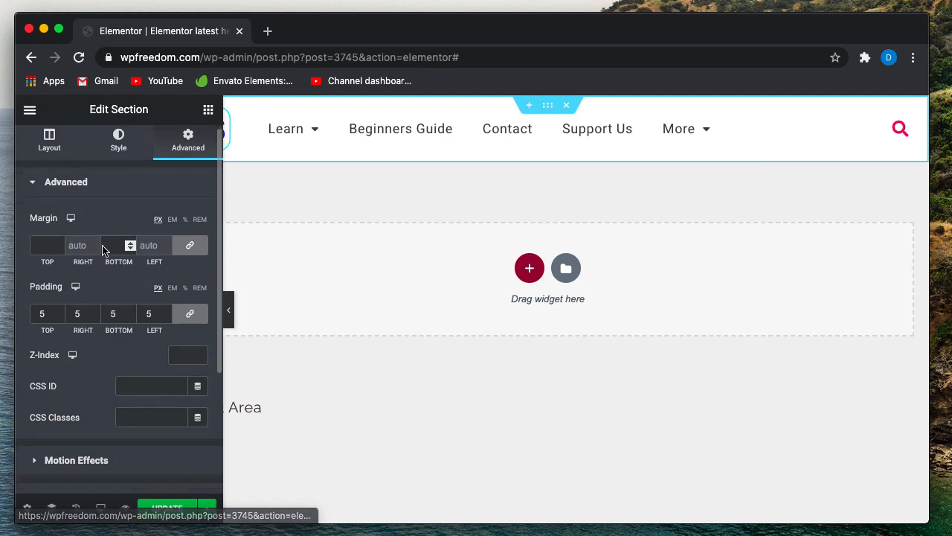
{"action": "scroll", "coordinate": [46, 329], "scroll_direction": "down", "scroll_amount": 5}
{"action": "left_click", "coordinate": [110, 390]}
{"action": "scroll", "coordinate": [111, 382], "scroll_direction": "down", "scroll_amount": 3}
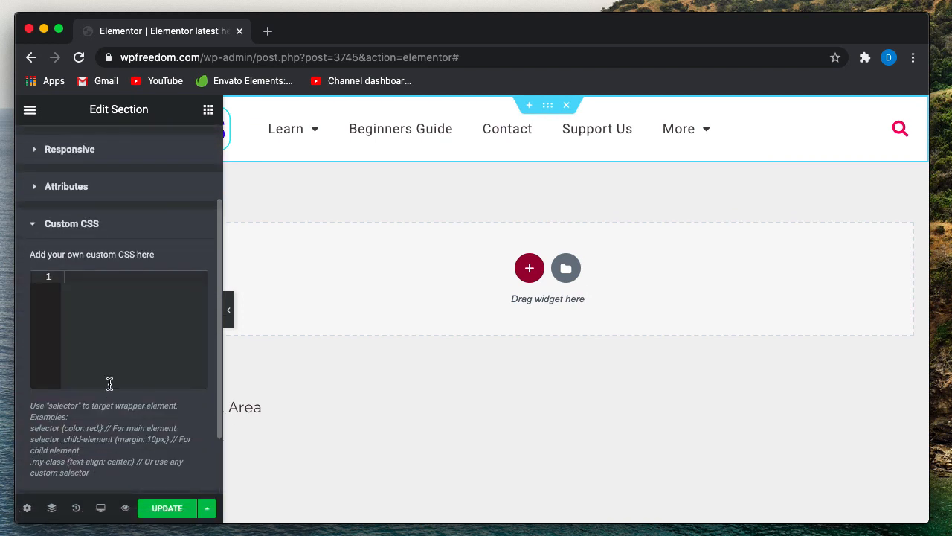
{"action": "left_click", "coordinate": [92, 301]}
{"action": "type", "text": "se"}
{"action": "key", "text": "Return"}
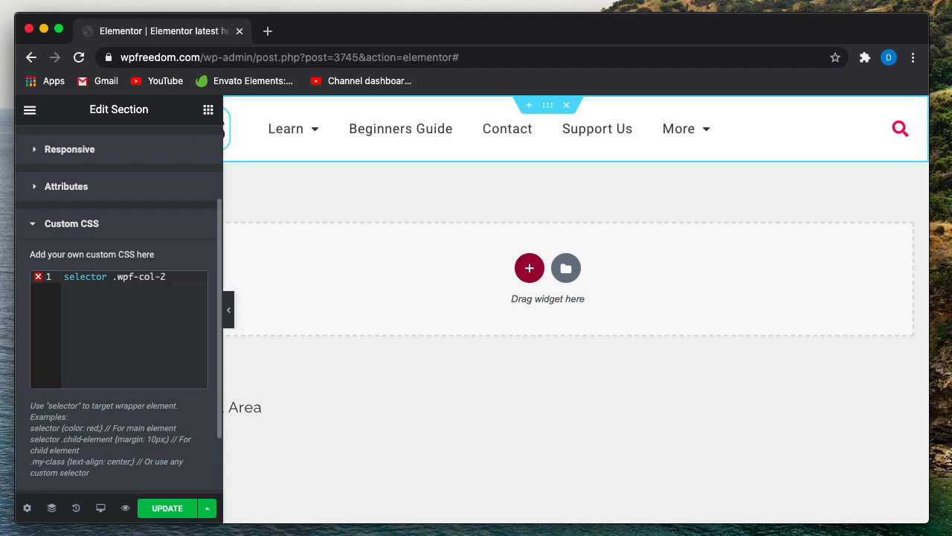
{"action": "type", "text": "{"}
{"action": "key", "text": "Return"}
- Add a second empty rule for "selector .wpf-col-3" below the first and return the cursor inside the .wpf-col-2 rule
{"action": "left_click", "coordinate": [82, 325]}
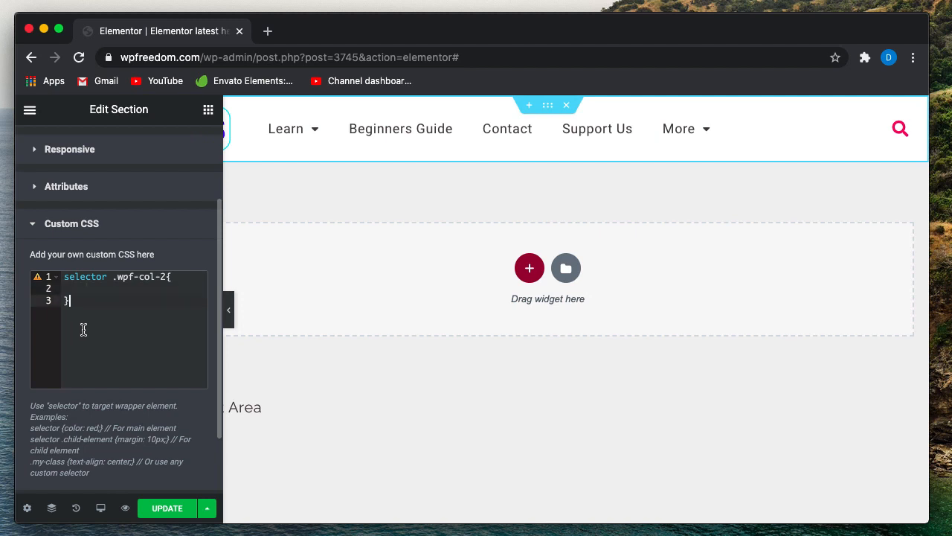
{"action": "key", "text": "Return"}
{"action": "key", "text": "Return"}
{"action": "type", "text": "sel"}
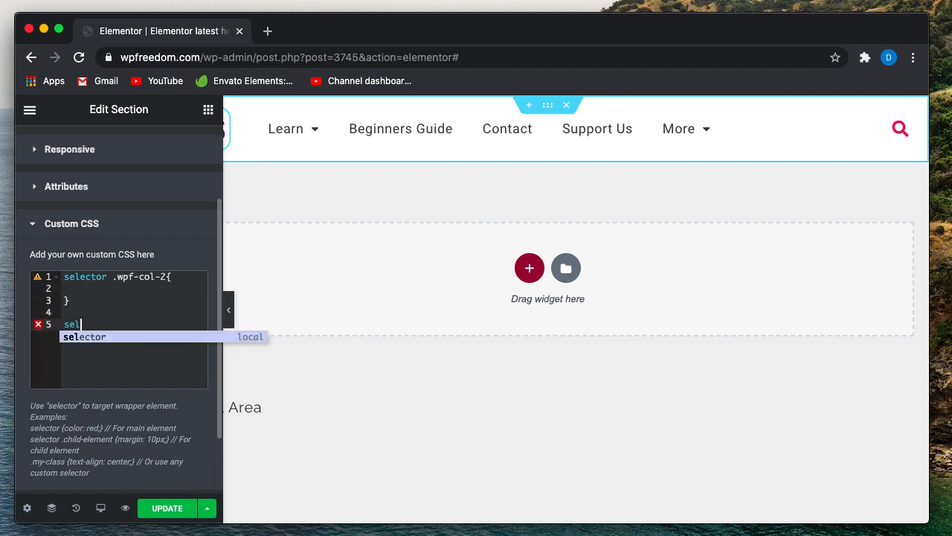
{"action": "key", "text": "Return"}
{"action": "type", "text": ".w"}
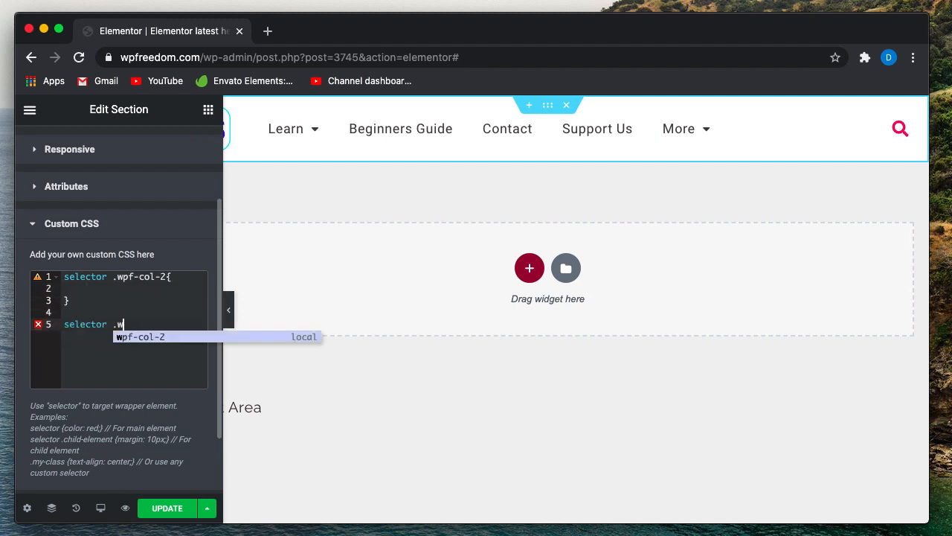
{"action": "type", "text": "pf-col-3"}
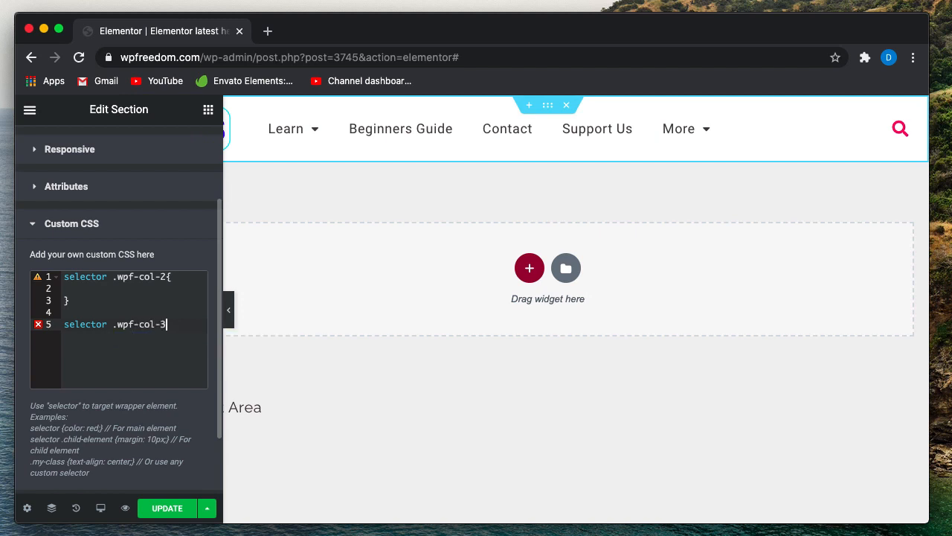
{"action": "type", "text": "{"}
{"action": "key", "text": "Return"}
{"action": "left_click", "coordinate": [81, 291]}
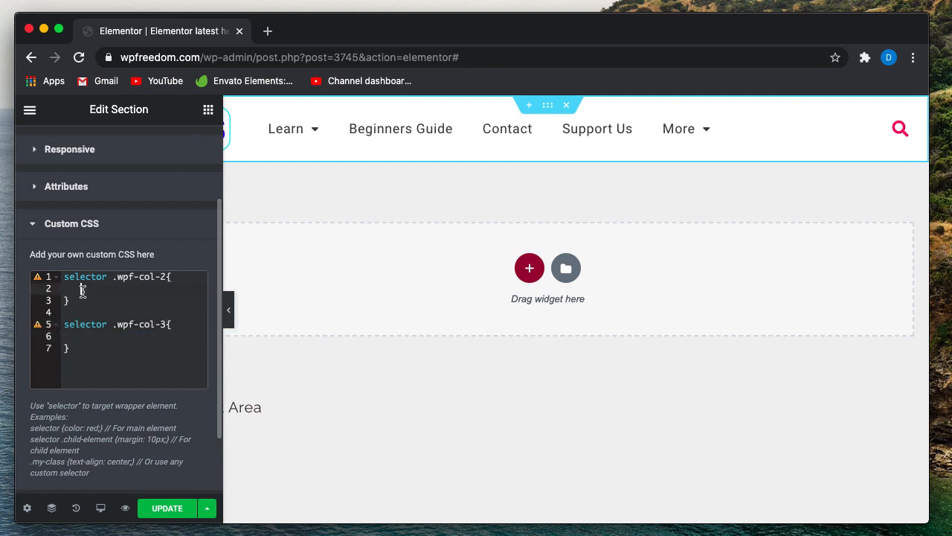
- Add order:3; to the .wpf-col-2 rule and order:2; to the .wpf-col-3 rule in the section's custom CSS
{"action": "type", "text": "order"}
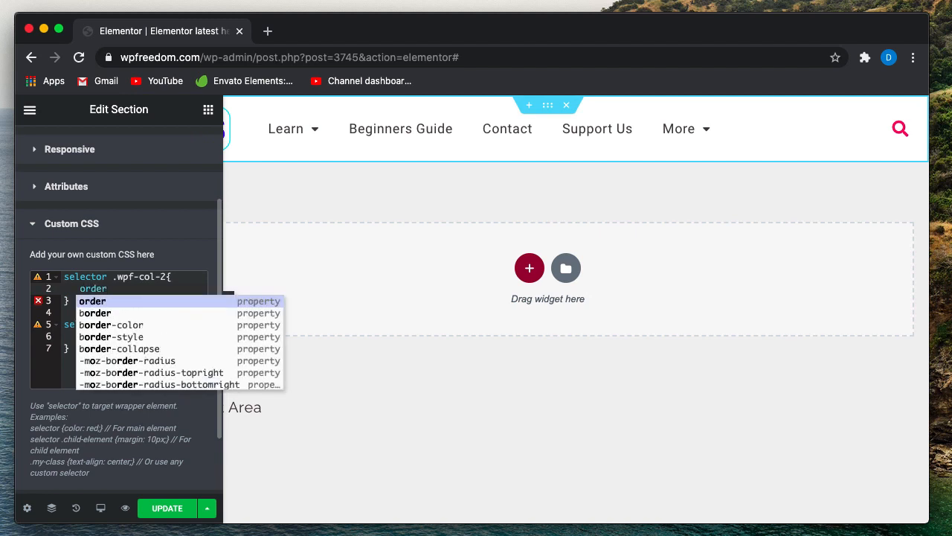
{"action": "type", "text": ":"}
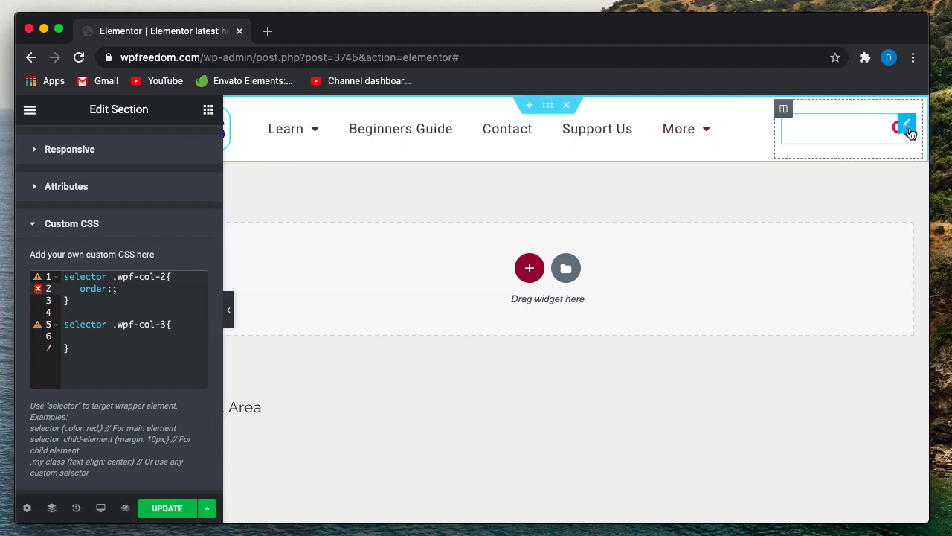
{"action": "type", "text": "3"}
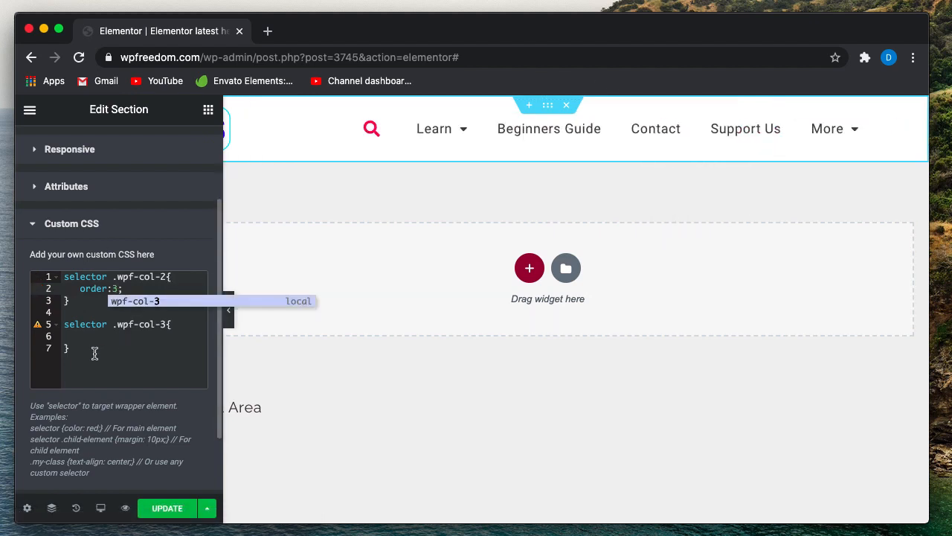
{"action": "type", "text": ";"}
{"action": "left_click", "coordinate": [92, 336]}
{"action": "type", "text": "order "}
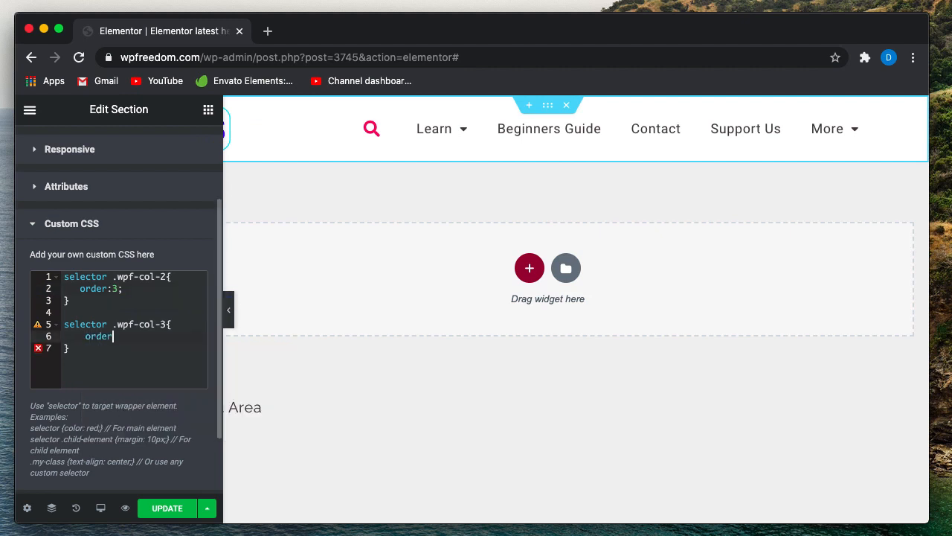
{"action": "type", "text": ":2;"}
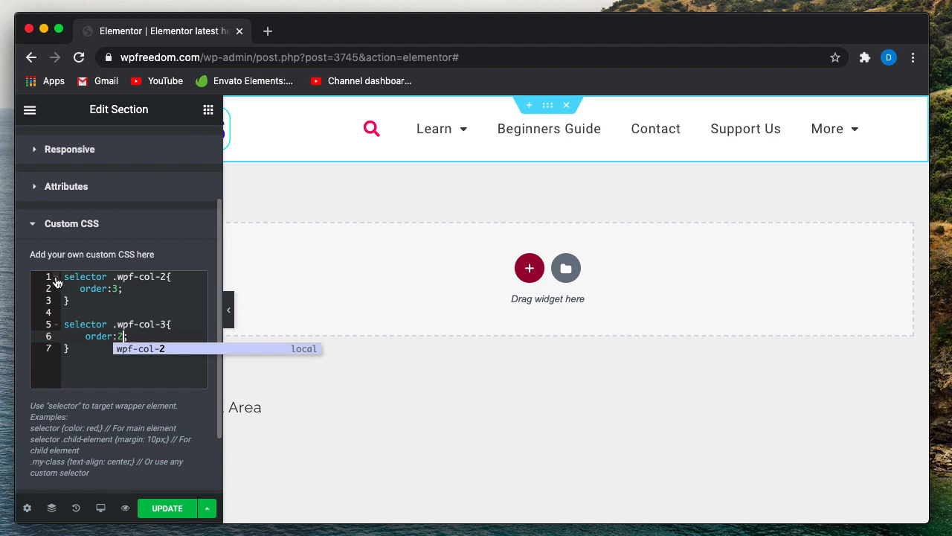
{"action": "left_click", "coordinate": [59, 277]}
{"action": "left_click", "coordinate": [86, 348], "text": "shift"}
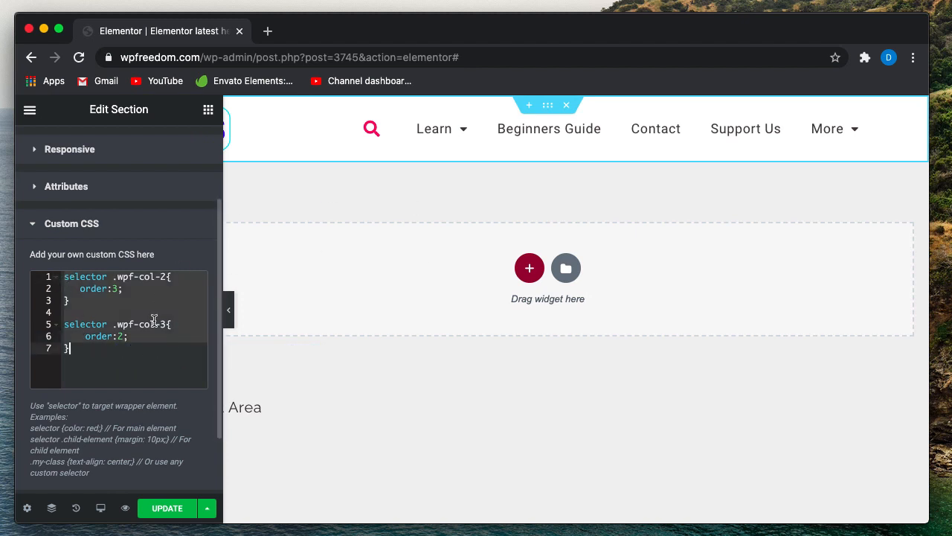
{"action": "scroll", "coordinate": [154, 320], "scroll_direction": "up", "scroll_amount": 3}
{"action": "scroll", "coordinate": [160, 298], "scroll_direction": "down", "scroll_amount": 4}
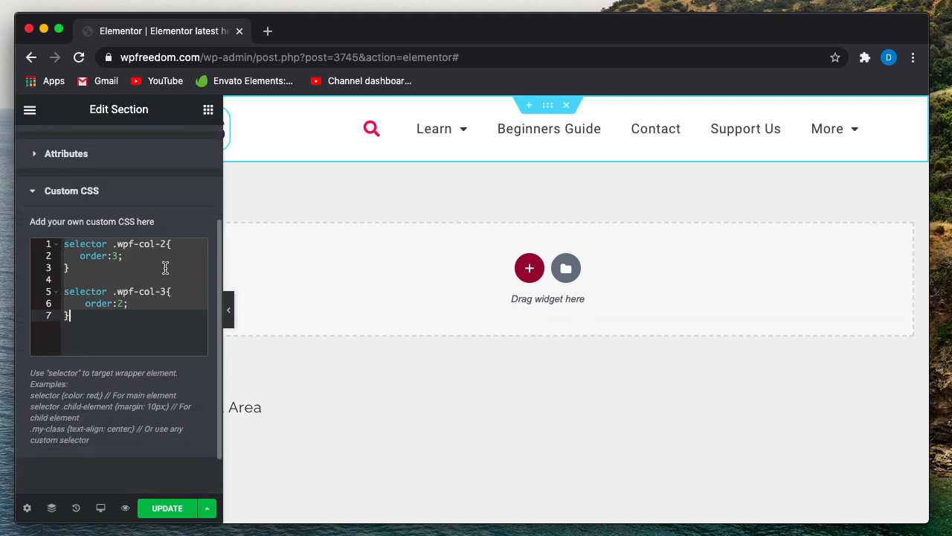
{"action": "scroll", "coordinate": [542, 201], "scroll_direction": "left", "scroll_amount": 3}
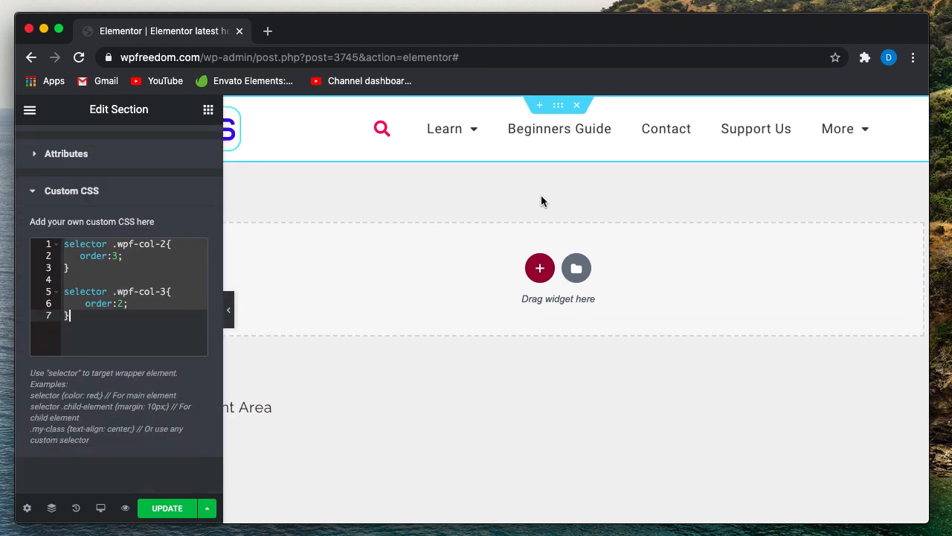
{"action": "left_click", "coordinate": [110, 315]}
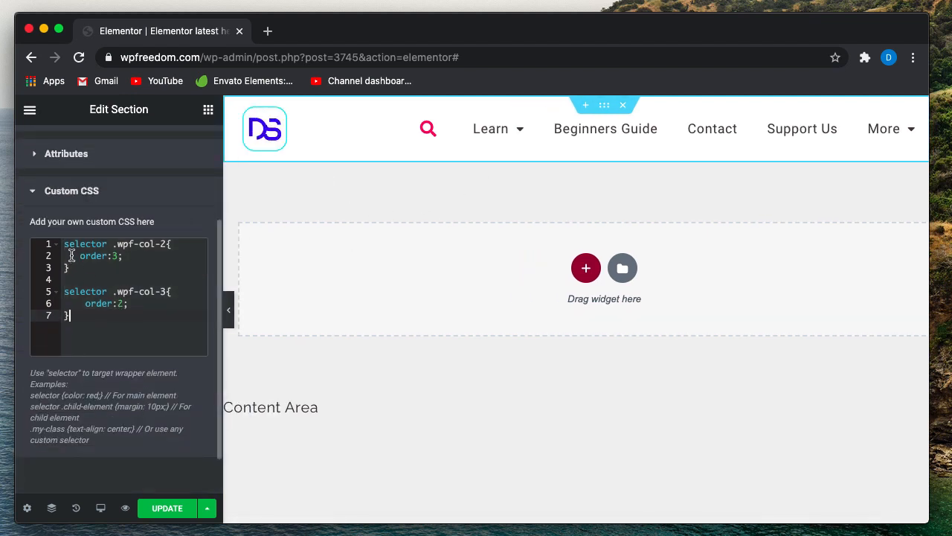
{"action": "left_click", "coordinate": [64, 244], "text": "shift"}
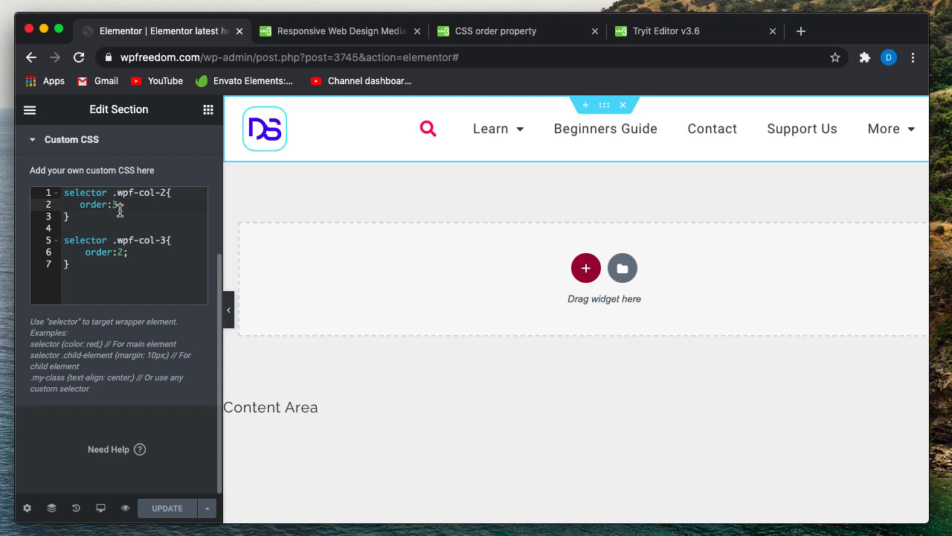
- Set the order to 50 in the .wpf-col-2 rule and, after trying 200, to 20 in the .wpf-col-3 rule
{"action": "key", "text": "shift+Right"}
{"action": "type", "text": "50"}
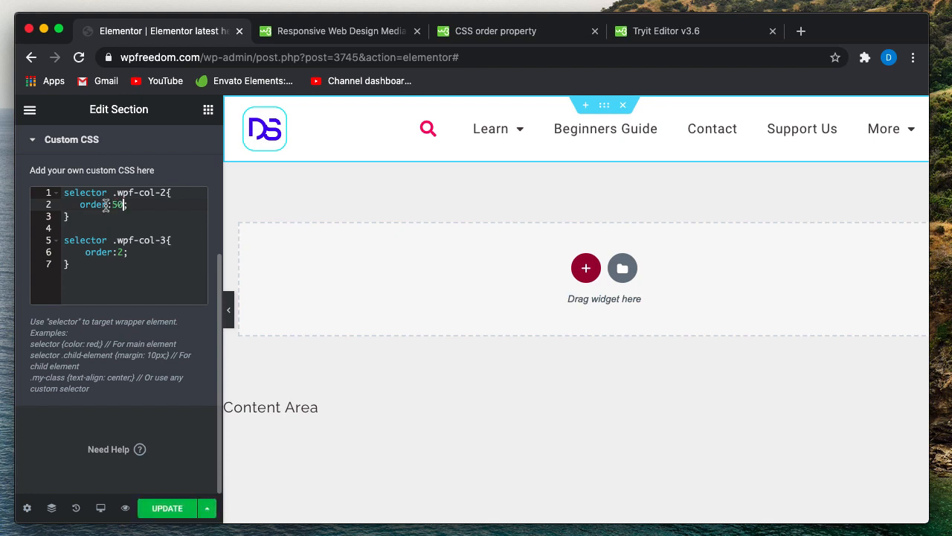
{"action": "left_click", "coordinate": [124, 253]}
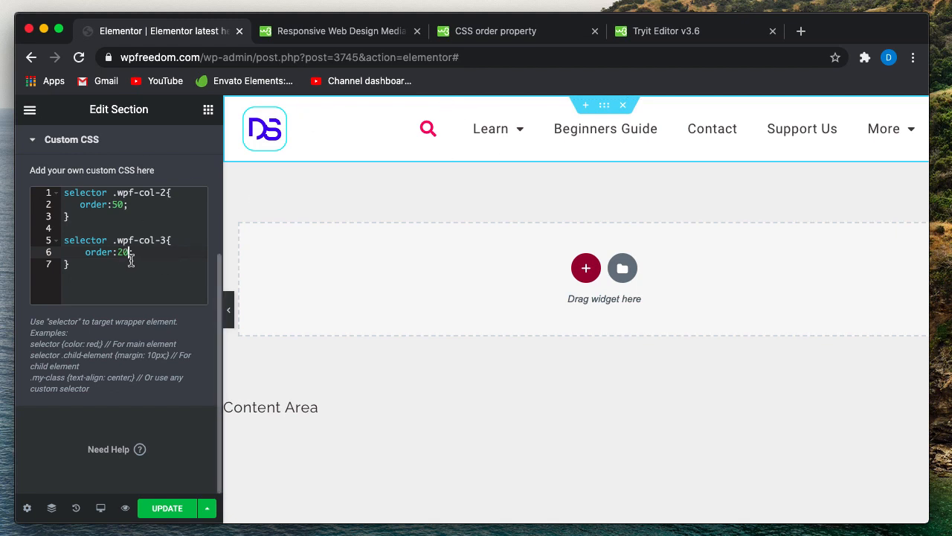
{"action": "type", "text": "0"}
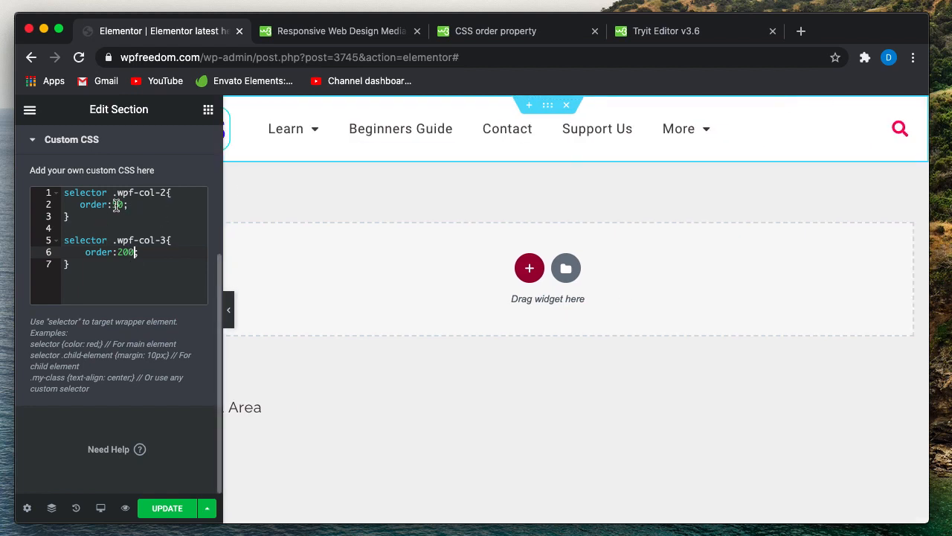
{"action": "key", "text": "BackSpace"}
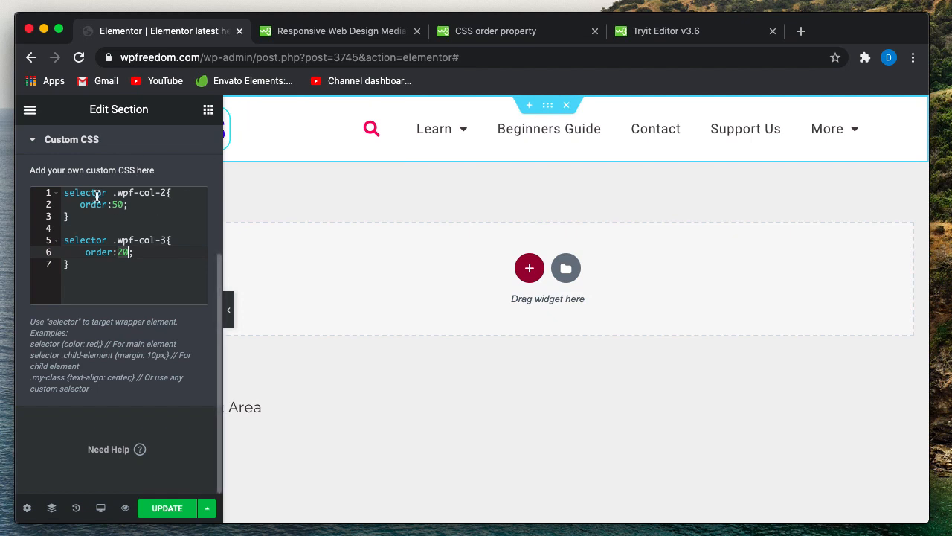
{"action": "left_click", "coordinate": [65, 193]}
{"action": "left_click", "coordinate": [86, 272], "text": "shift"}
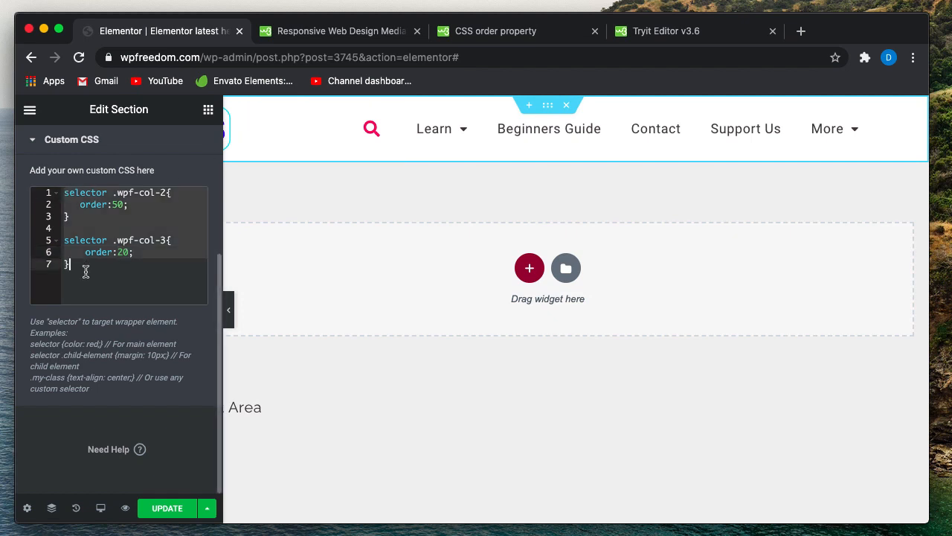
{"action": "left_click", "coordinate": [86, 271]}
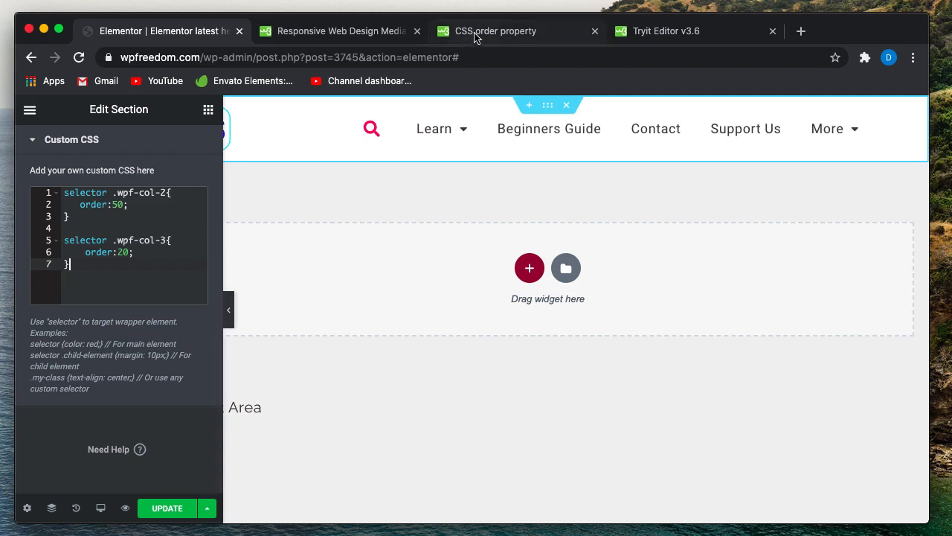
{"action": "left_click", "coordinate": [393, 32]}
{"action": "scroll", "coordinate": [373, 236], "scroll_direction": "up", "scroll_amount": 5}
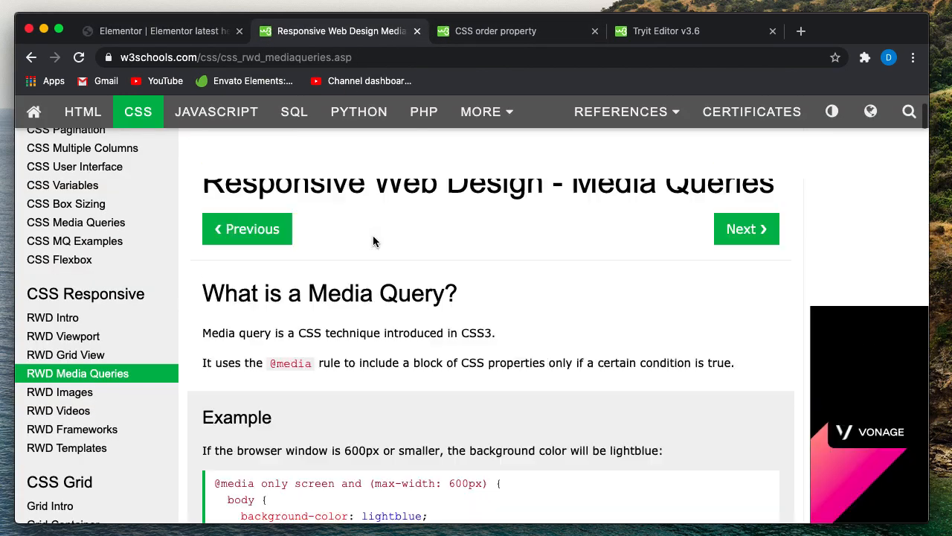
{"action": "scroll", "coordinate": [374, 401], "scroll_direction": "down", "scroll_amount": 3}
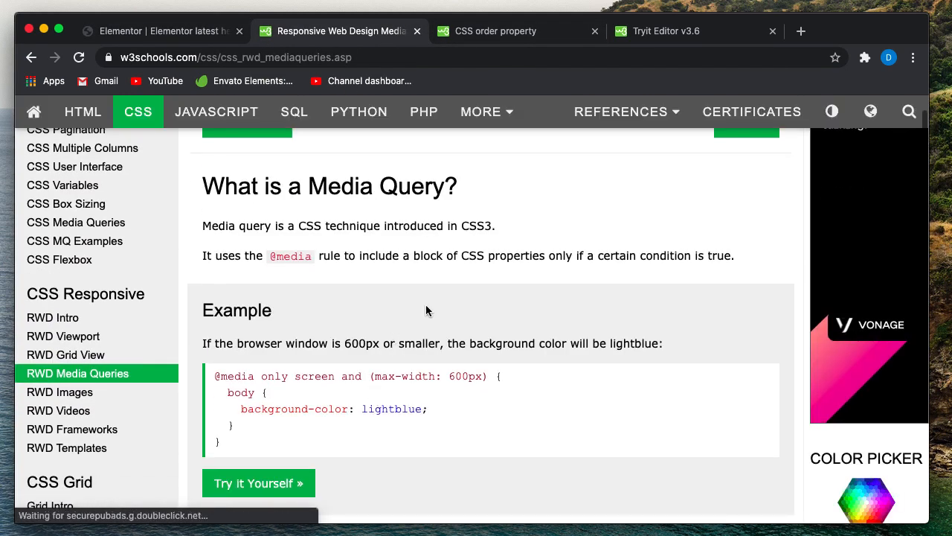
{"action": "scroll", "coordinate": [425, 305], "scroll_direction": "down", "scroll_amount": 2}
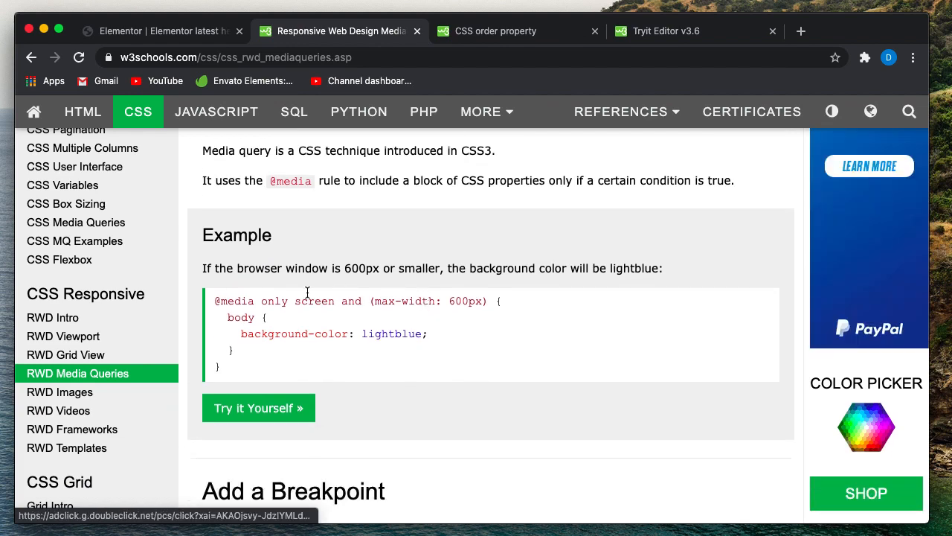
{"action": "scroll", "coordinate": [331, 274], "scroll_direction": "up", "scroll_amount": 1}
{"action": "scroll", "coordinate": [331, 274], "scroll_direction": "down", "scroll_amount": 3}
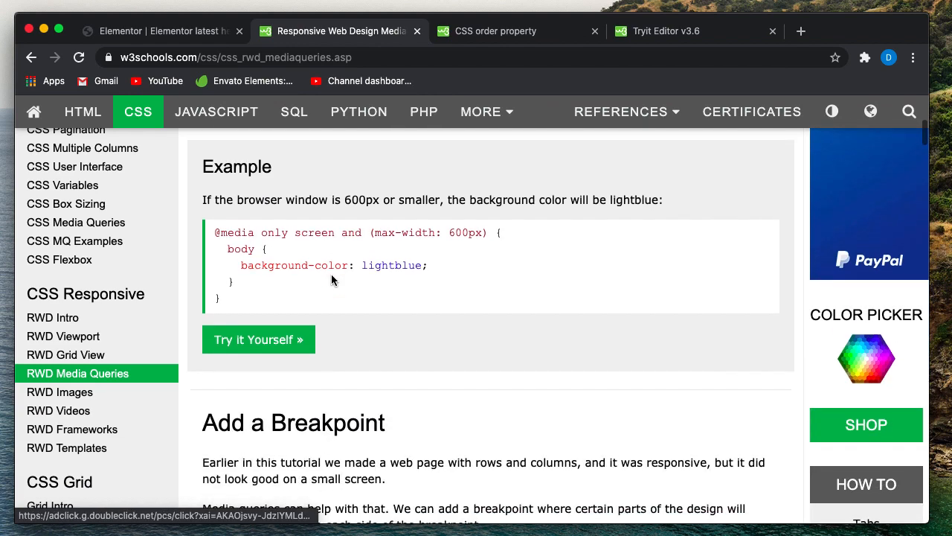
{"action": "left_click_drag", "start_coordinate": [215, 232], "coordinate": [285, 305]}
{"action": "key", "text": "cmd+c"}
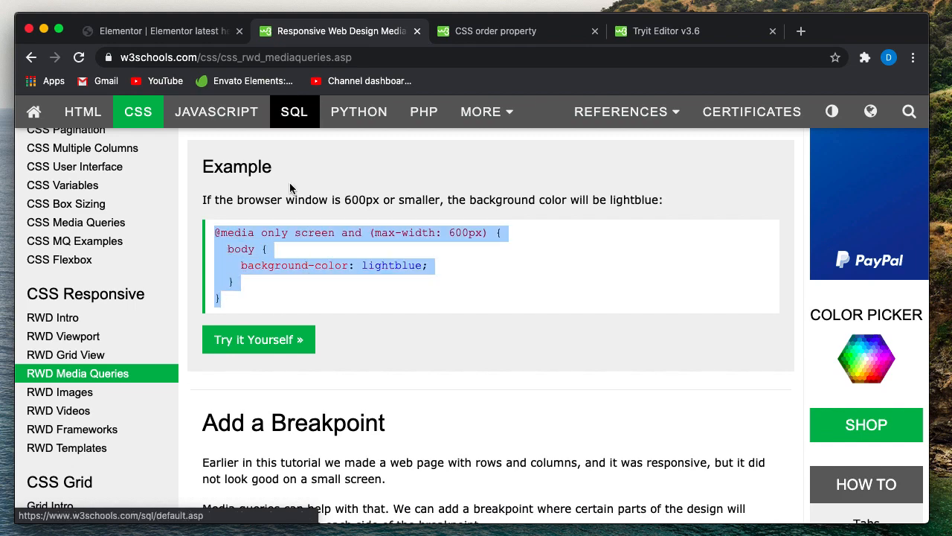
- Return to the Elementor editor and paste the copied media query below the two order rules, separated by a blank line
{"action": "left_click", "coordinate": [149, 31]}
{"action": "left_click", "coordinate": [84, 287]}
{"action": "key", "text": "Return"}
{"action": "key", "text": "Return"}
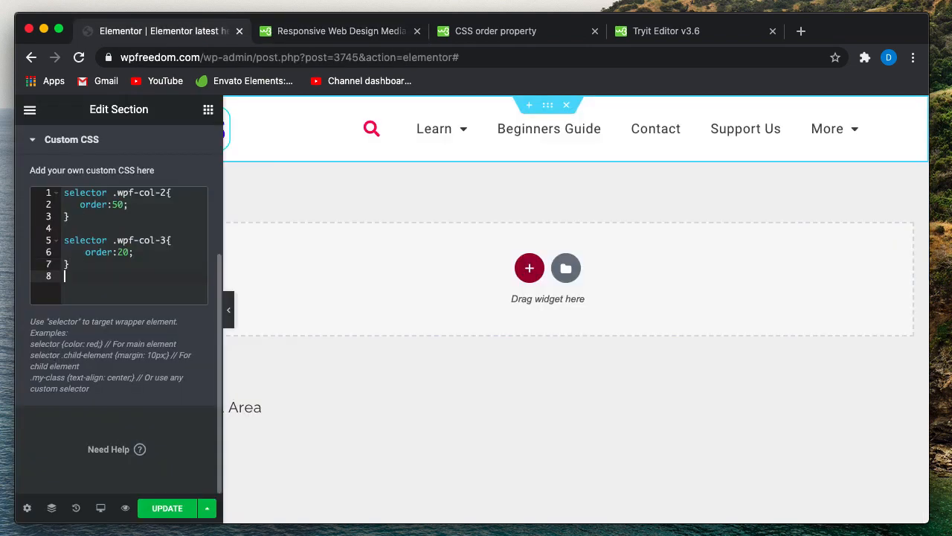
{"action": "key", "text": "cmd+v"}
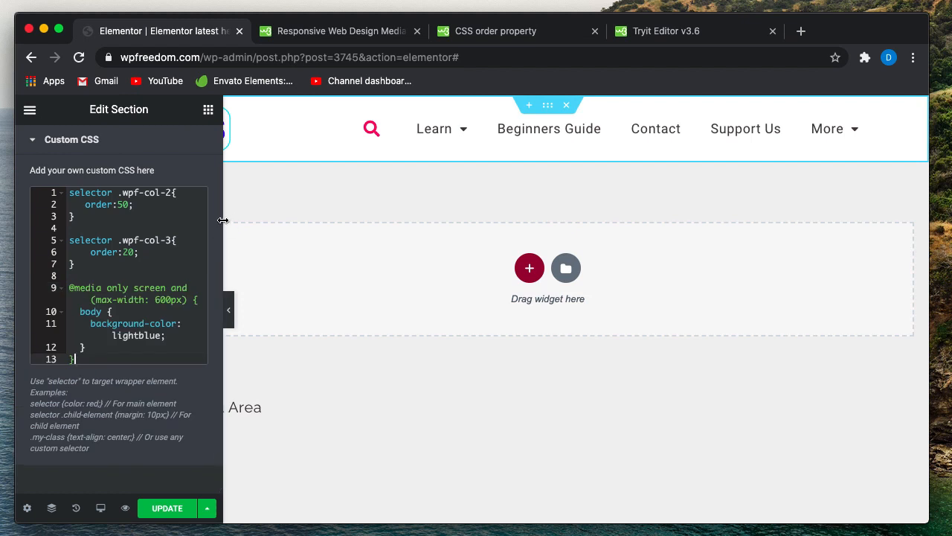
- Widen the editing panel and delete the body rule with the lightblue background from inside the media query
{"action": "left_click_drag", "start_coordinate": [222, 220], "coordinate": [301, 233]}
{"action": "scroll", "coordinate": [154, 239], "scroll_direction": "down", "scroll_amount": 1}
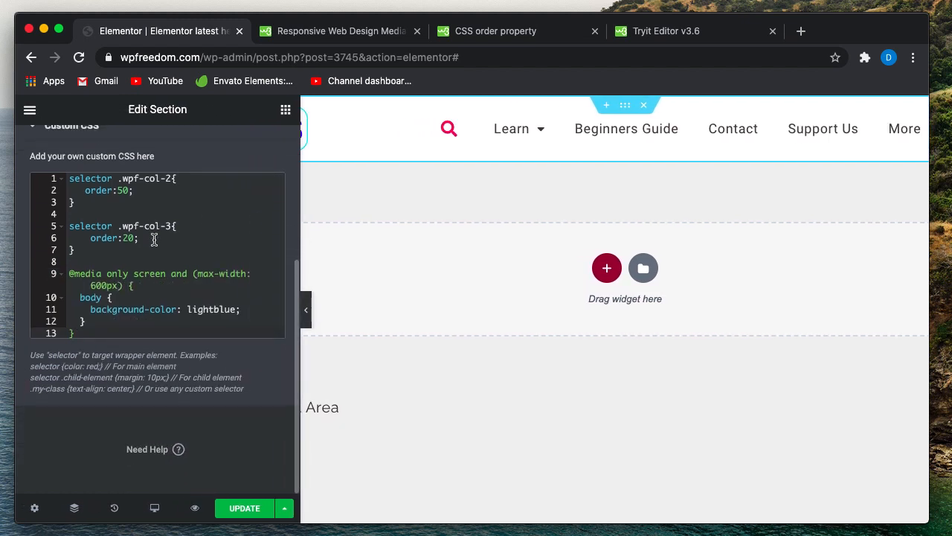
{"action": "left_click", "coordinate": [79, 298]}
{"action": "left_click", "coordinate": [88, 321], "text": "shift"}
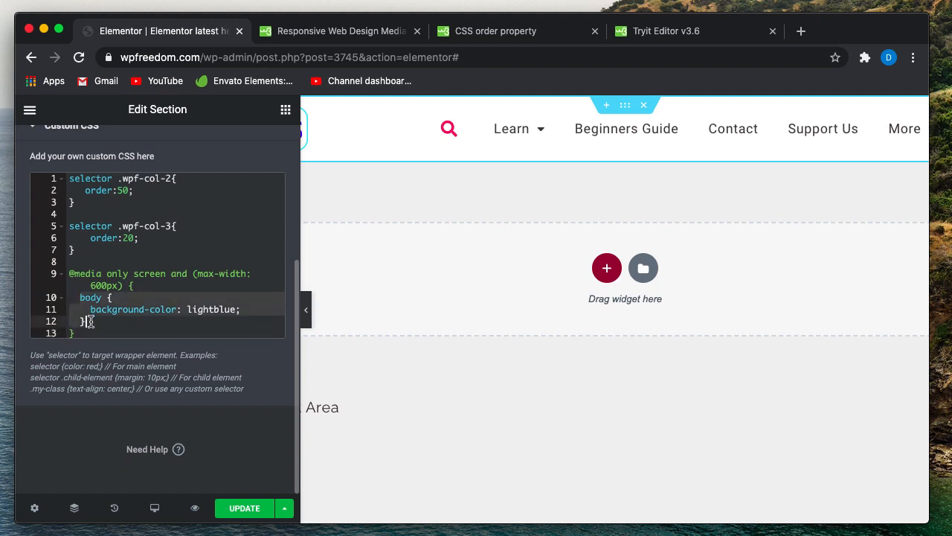
{"action": "key", "text": "BackSpace"}
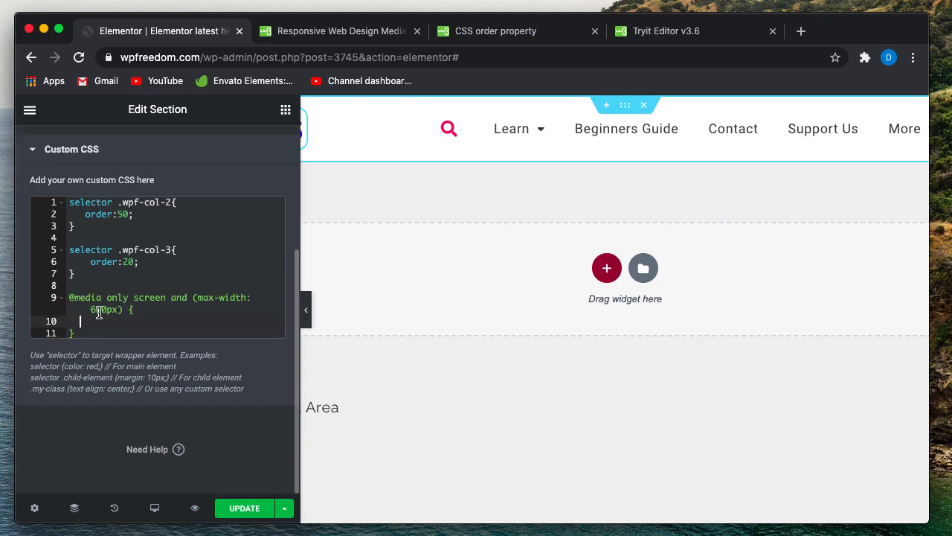
- Examine the parts of the media query condition: only, screen, max-width and the 600px value
{"action": "left_click", "coordinate": [98, 311]}
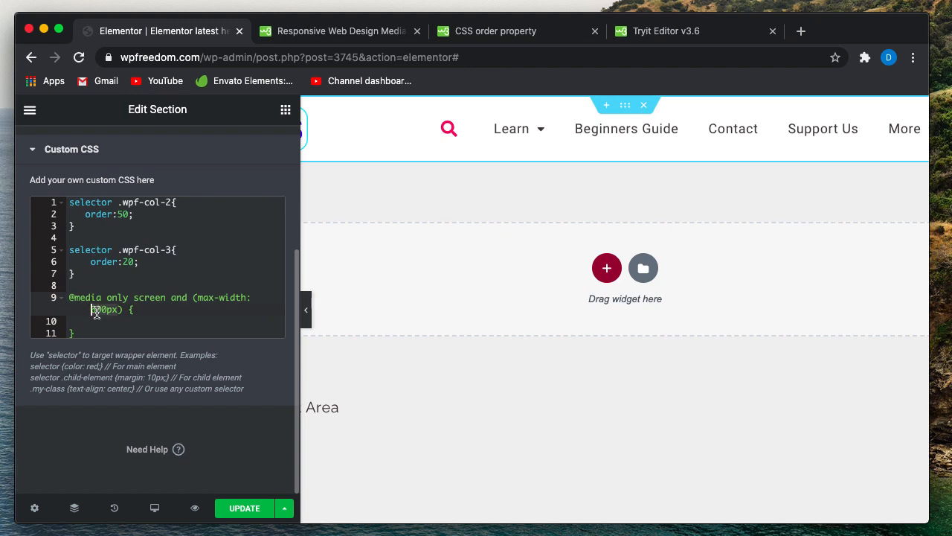
{"action": "double_click", "coordinate": [97, 314]}
{"action": "left_click", "coordinate": [117, 298]}
{"action": "double_click", "coordinate": [117, 298]}
{"action": "double_click", "coordinate": [144, 298]}
{"action": "double_click", "coordinate": [201, 298]}
{"action": "double_click", "coordinate": [106, 308]}
{"action": "double_click", "coordinate": [101, 309]}
{"action": "left_click", "coordinate": [152, 319]}
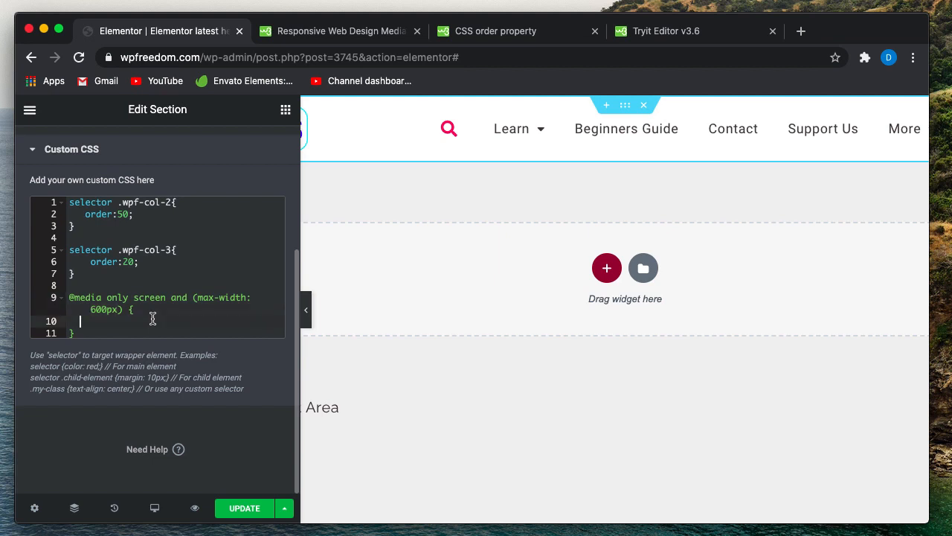
{"action": "double_click", "coordinate": [104, 309]}
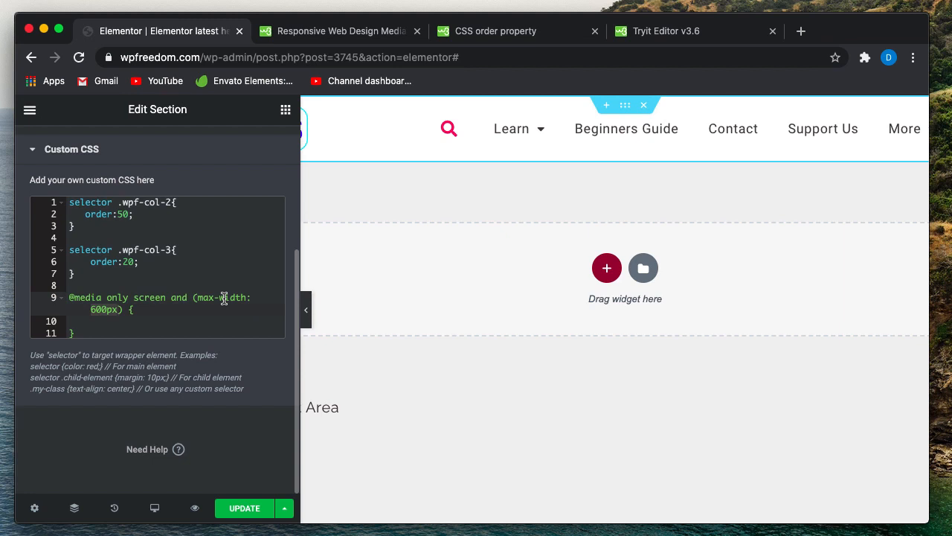
- Check the mobile and tablet breakpoints in the site's layout settings and close the site settings
{"action": "left_click", "coordinate": [28, 110]}
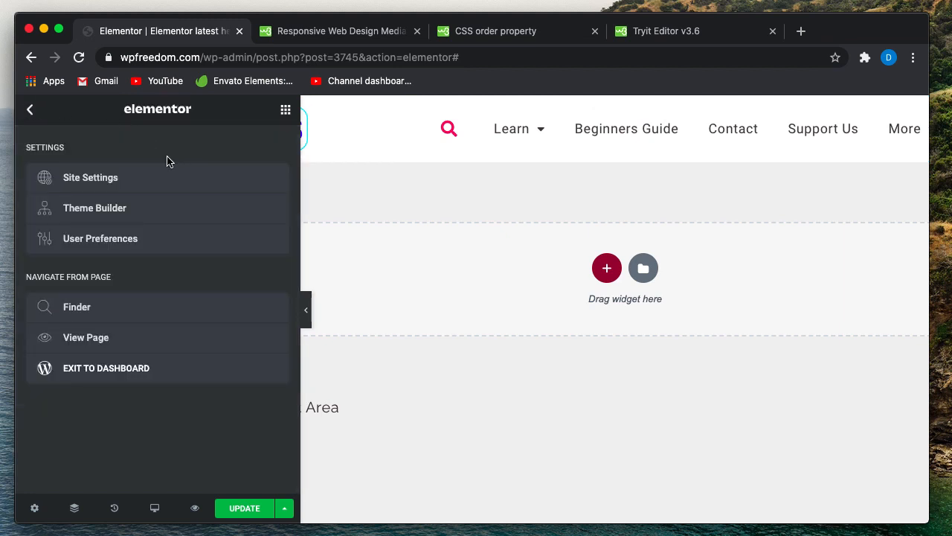
{"action": "left_click", "coordinate": [88, 183]}
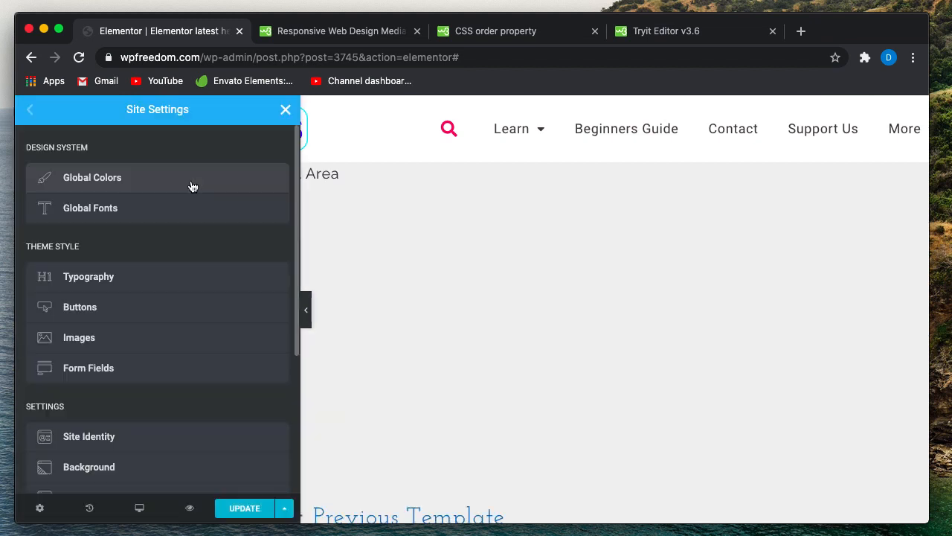
{"action": "scroll", "coordinate": [163, 290], "scroll_direction": "down", "scroll_amount": 5}
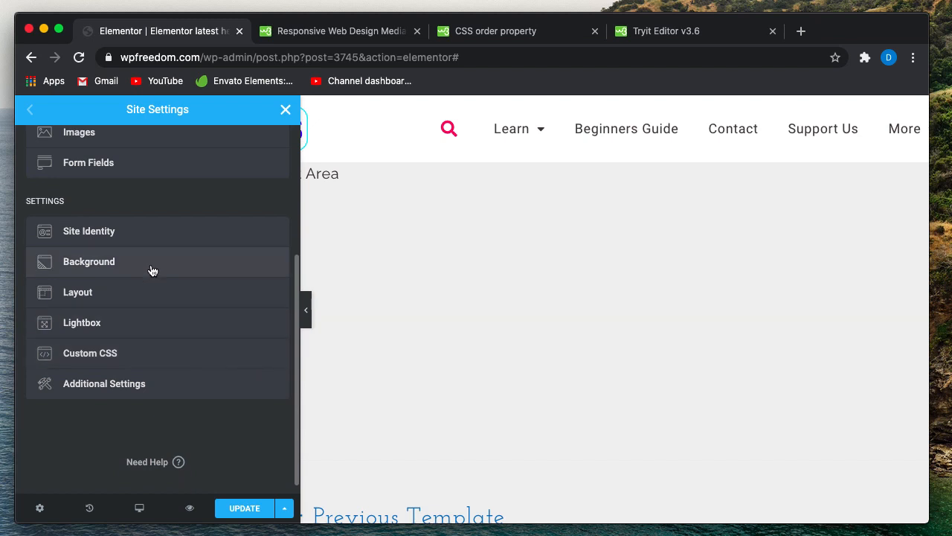
{"action": "left_click", "coordinate": [117, 302]}
{"action": "scroll", "coordinate": [97, 304], "scroll_direction": "down", "scroll_amount": 4}
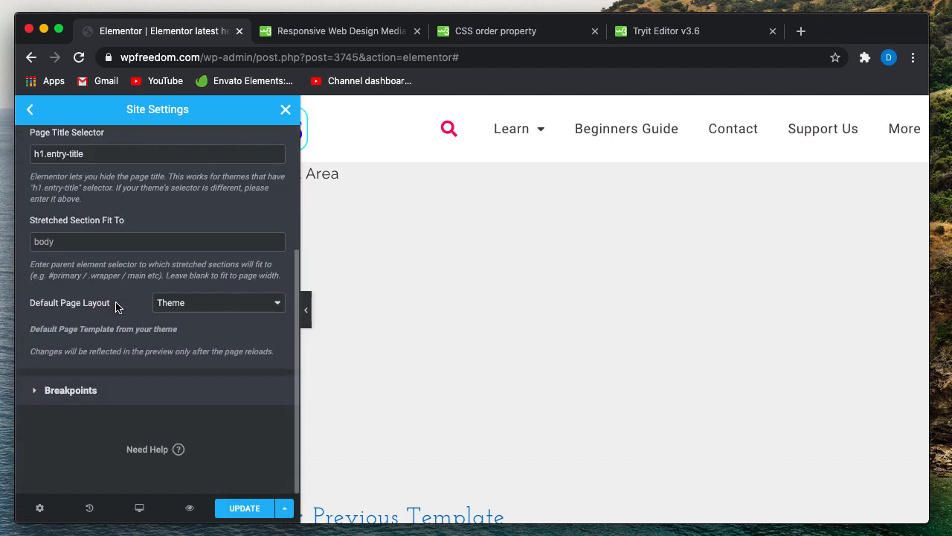
{"action": "left_click", "coordinate": [85, 399]}
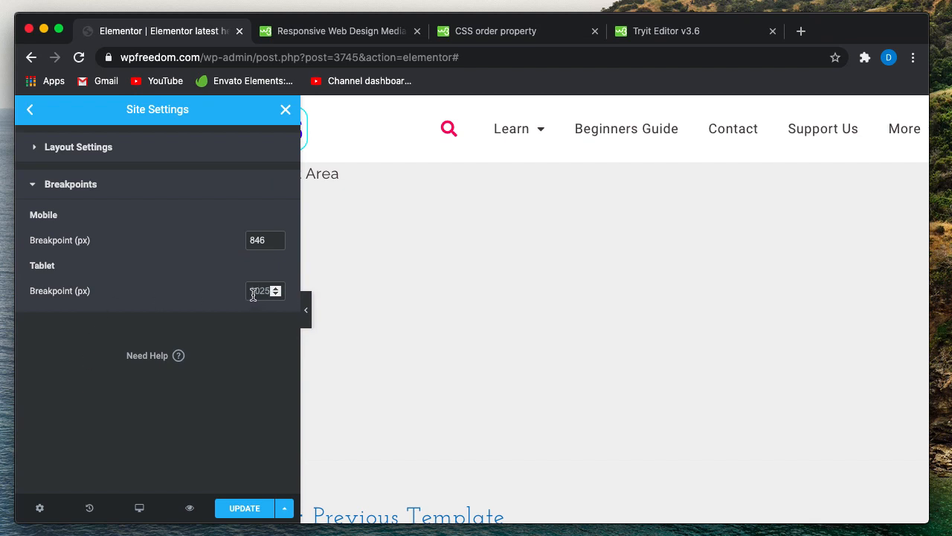
{"action": "left_click", "coordinate": [286, 110]}
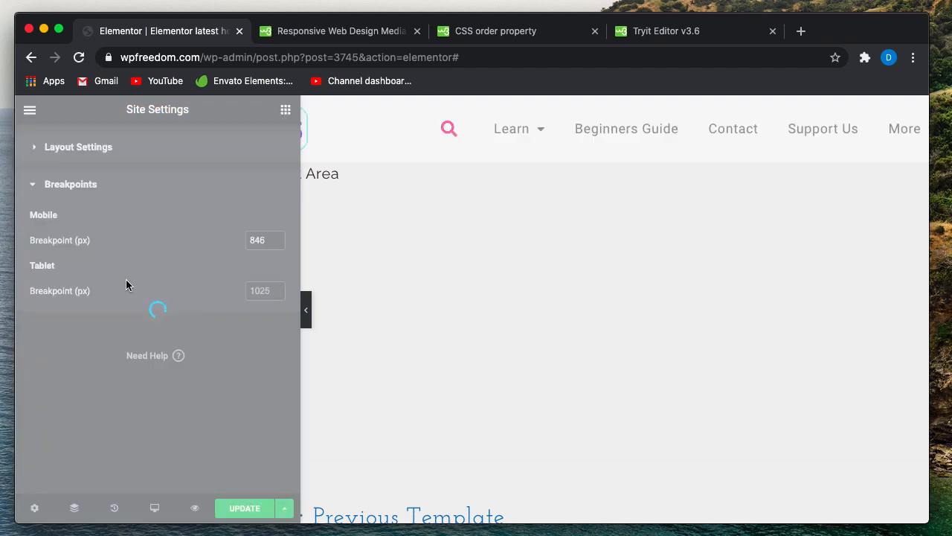
- Review the max-width: 600px condition in the W3Schools media query example and return to the Elementor editor
{"action": "left_click", "coordinate": [350, 34]}
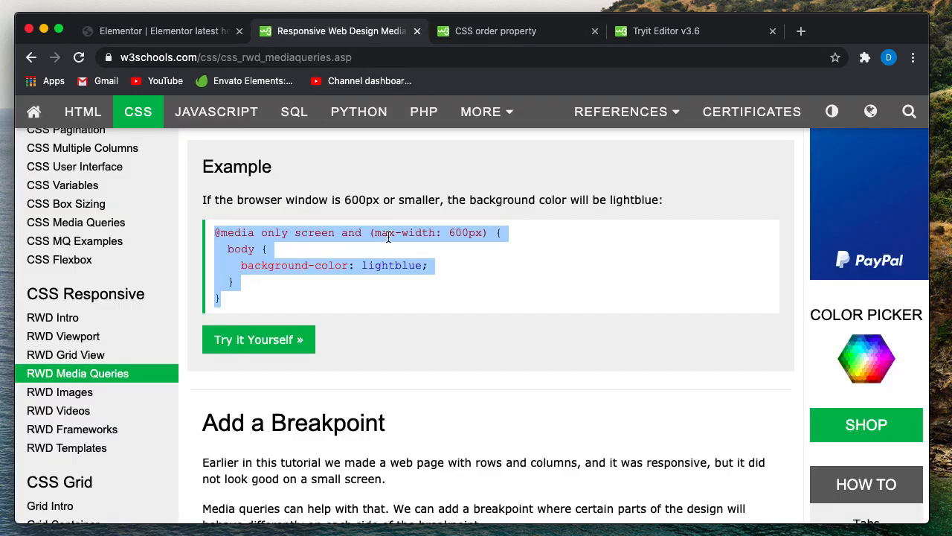
{"action": "scroll", "coordinate": [388, 238], "scroll_direction": "up", "scroll_amount": 10}
{"action": "scroll", "coordinate": [387, 312], "scroll_direction": "down", "scroll_amount": 2}
{"action": "scroll", "coordinate": [385, 394], "scroll_direction": "down", "scroll_amount": 3}
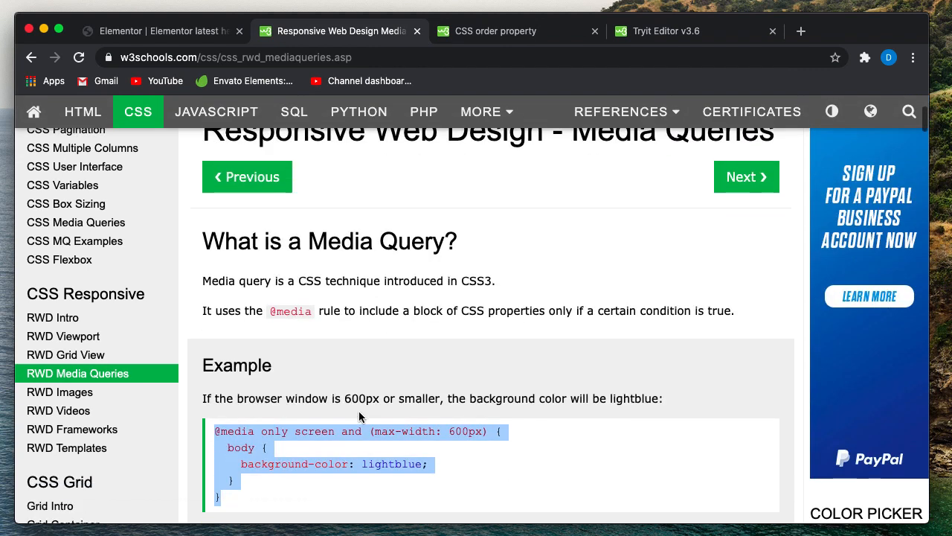
{"action": "scroll", "coordinate": [320, 372], "scroll_direction": "down", "scroll_amount": 4}
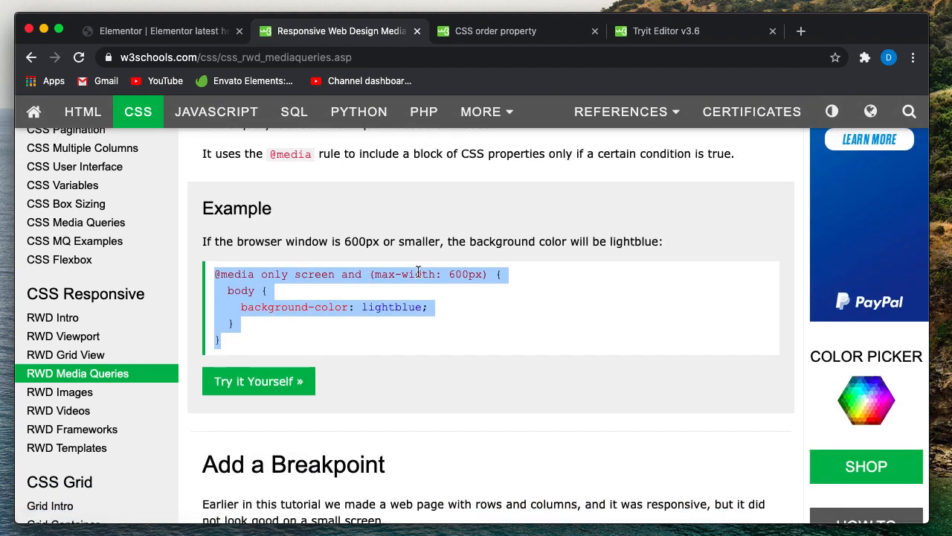
{"action": "double_click", "coordinate": [418, 274]}
{"action": "double_click", "coordinate": [454, 274]}
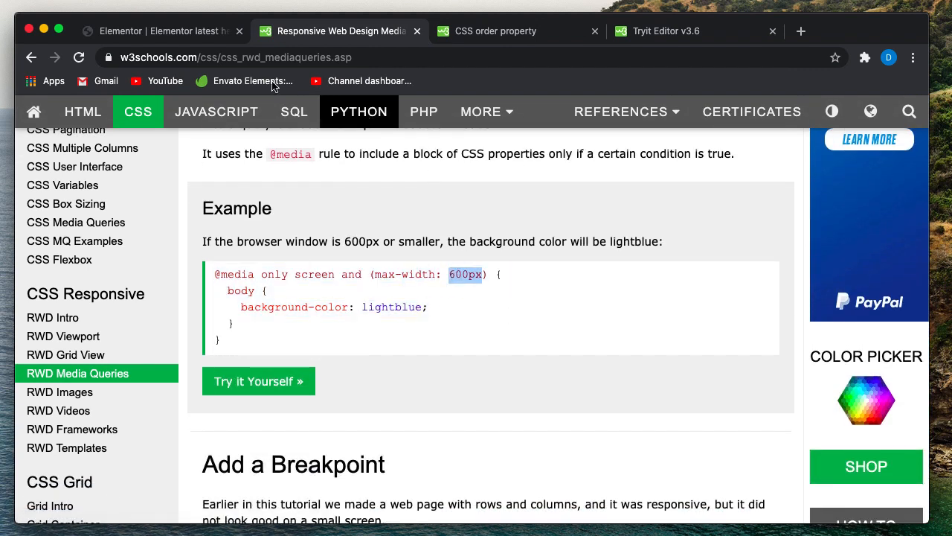
{"action": "left_click", "coordinate": [159, 31]}
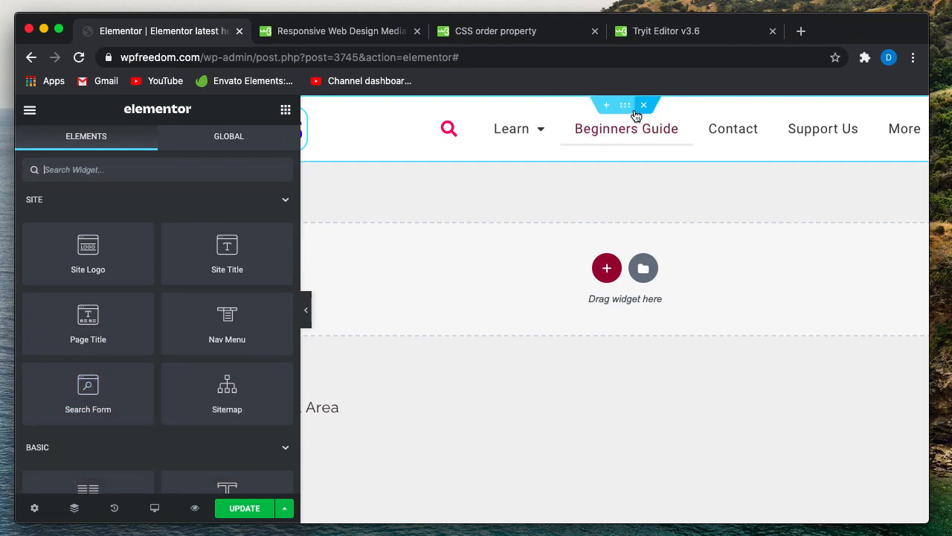
- Open the header section's custom CSS and set the media query's max-width to 1025px
{"action": "left_click", "coordinate": [625, 105]}
{"action": "scroll", "coordinate": [189, 276], "scroll_direction": "down", "scroll_amount": 5}
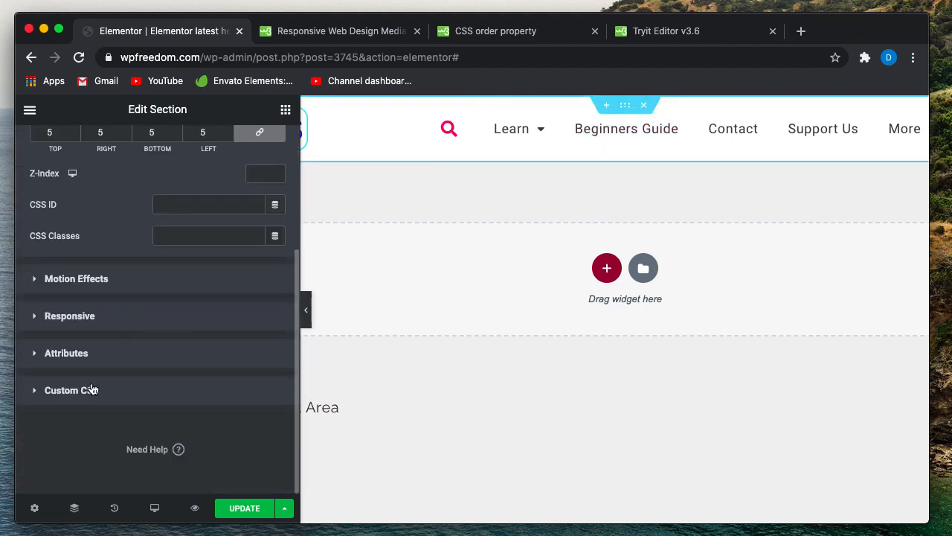
{"action": "left_click", "coordinate": [91, 329]}
{"action": "scroll", "coordinate": [91, 383], "scroll_direction": "down", "scroll_amount": 4}
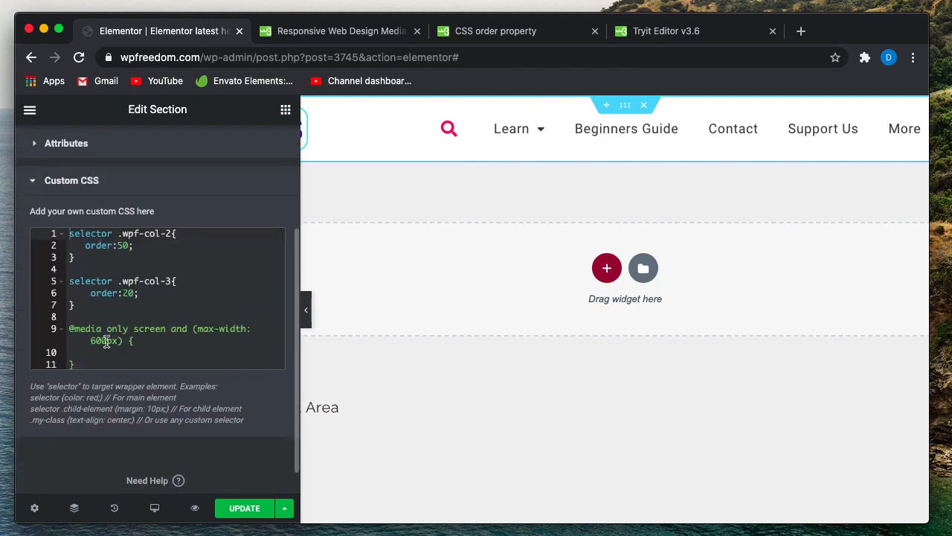
{"action": "double_click", "coordinate": [99, 341]}
{"action": "key", "text": "Right"}
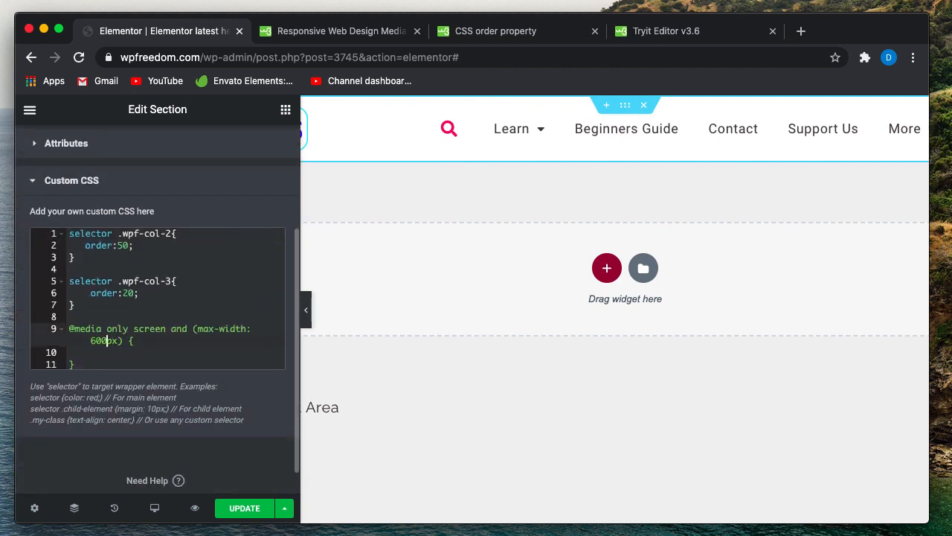
{"action": "key", "text": "BackSpace"}
{"action": "key", "text": "BackSpace"}
{"action": "key", "text": "BackSpace"}
{"action": "type", "text": "1025"}
- Move the .wpf-col-2 and .wpf-col-3 order rules from above the media query to inside its braces
{"action": "left_click", "coordinate": [87, 305]}
{"action": "left_click", "coordinate": [70, 235], "text": "shift"}
{"action": "key", "text": "ctrl+c"}
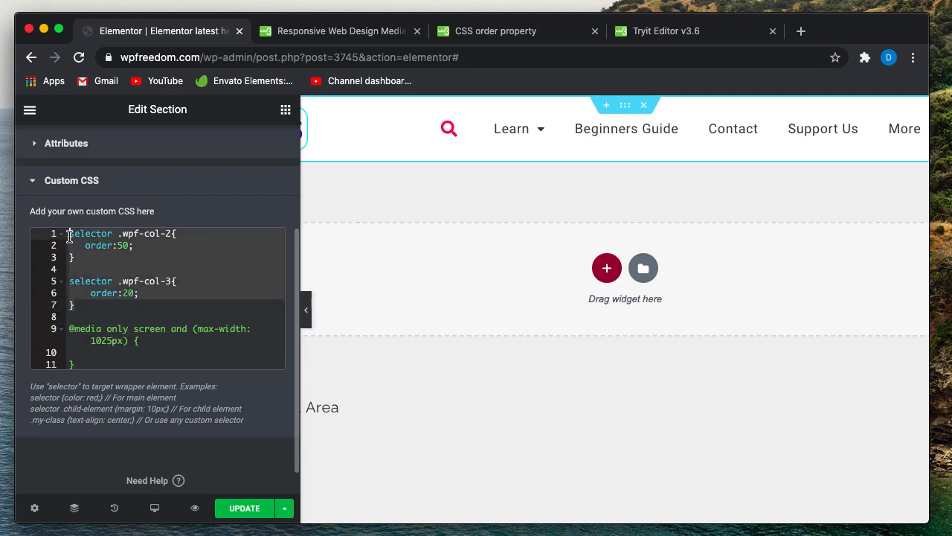
{"action": "key", "text": "BackSpace"}
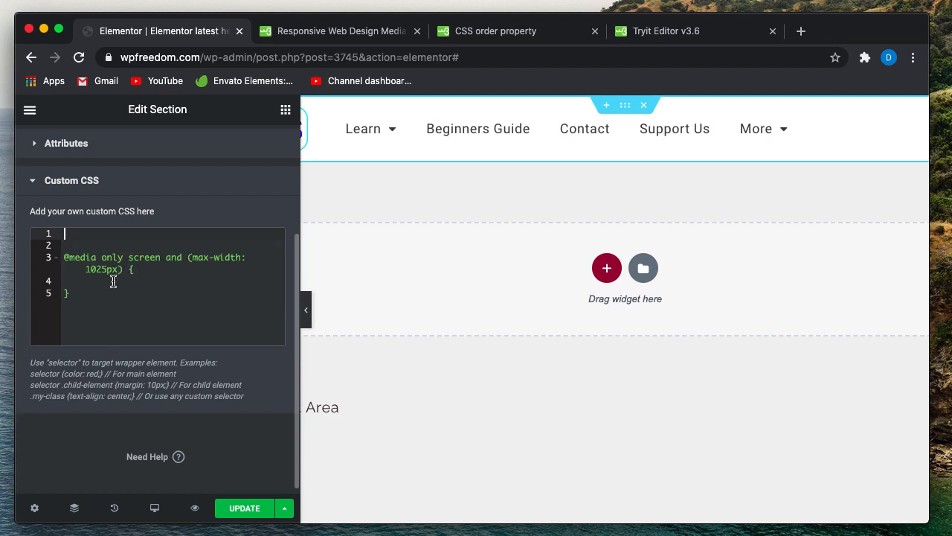
{"action": "left_click", "coordinate": [114, 281]}
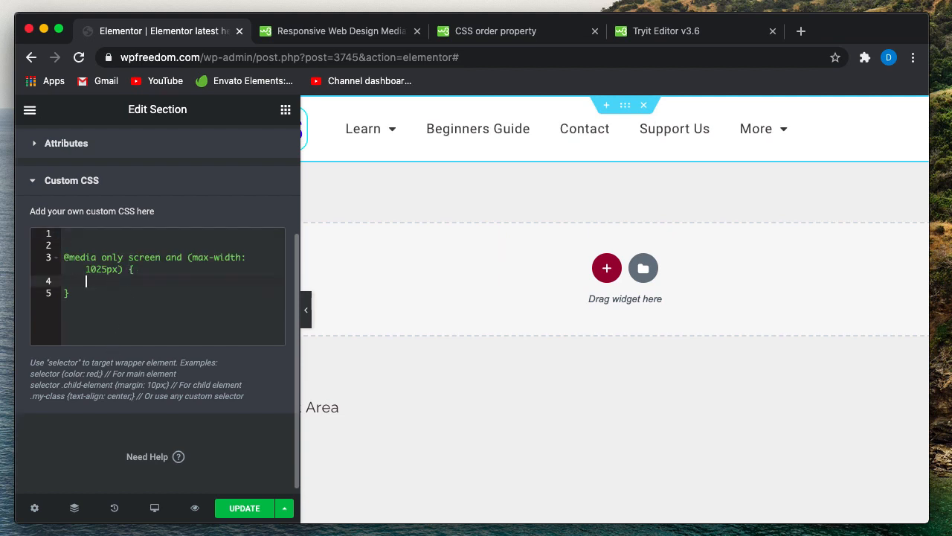
{"action": "key", "text": "ctrl+v"}
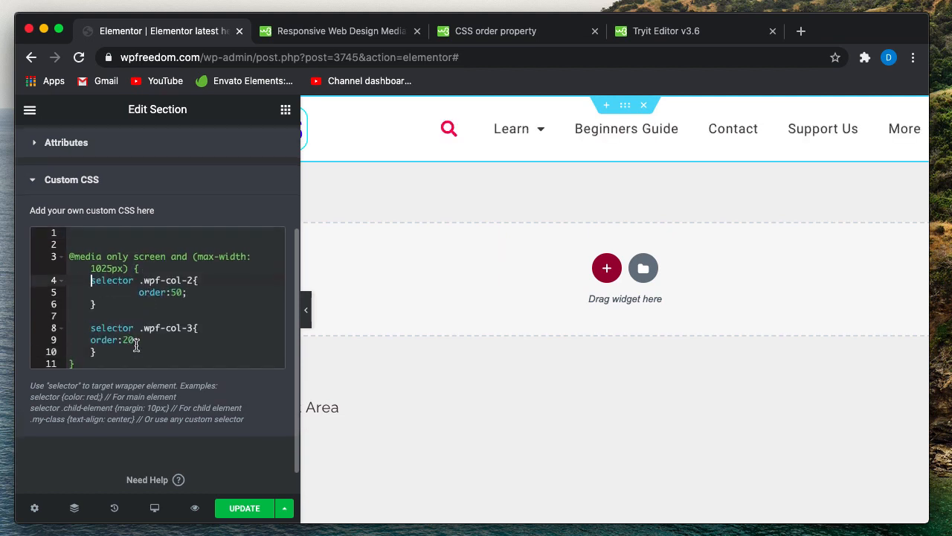
{"action": "scroll", "coordinate": [143, 246], "scroll_direction": "down", "scroll_amount": 1}
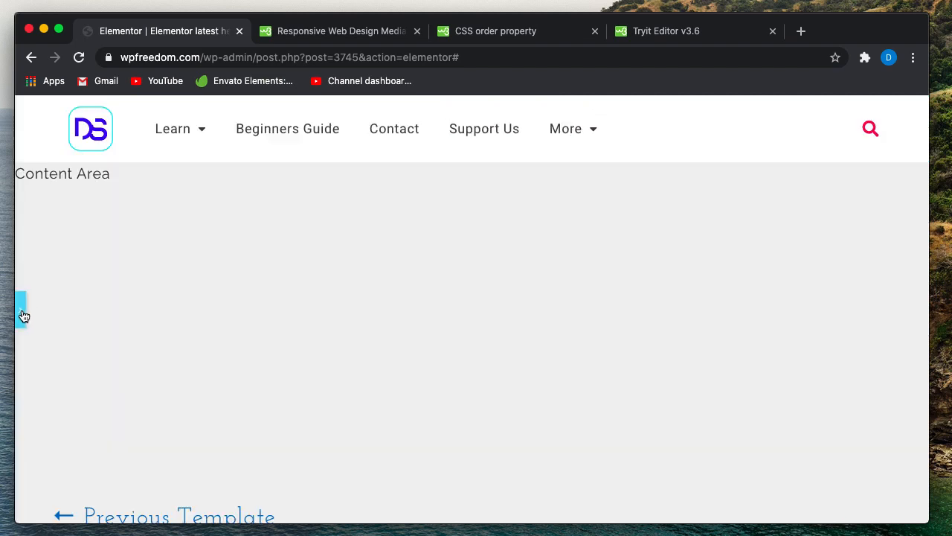
- Update the header template, open its live preview and narrow the browser window to test the column order
{"action": "left_click", "coordinate": [23, 316]}
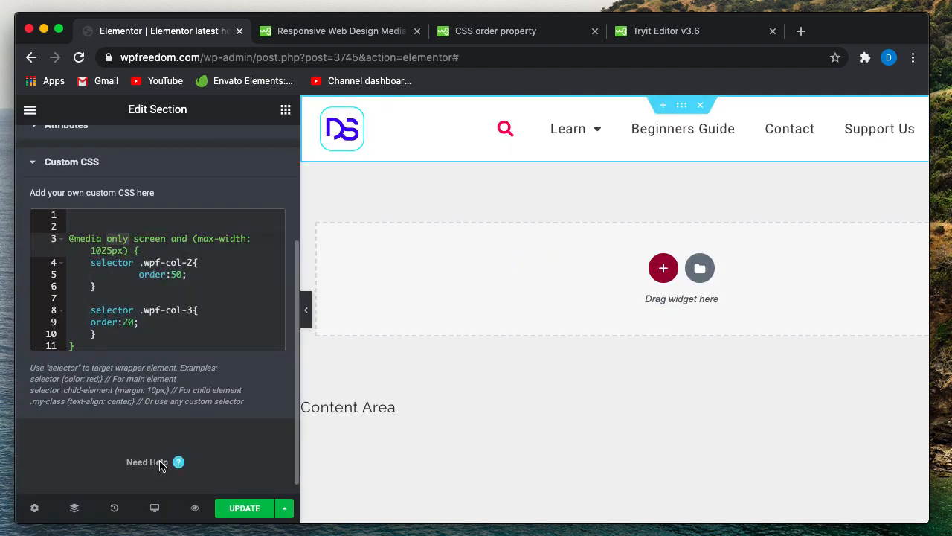
{"action": "left_click", "coordinate": [229, 507]}
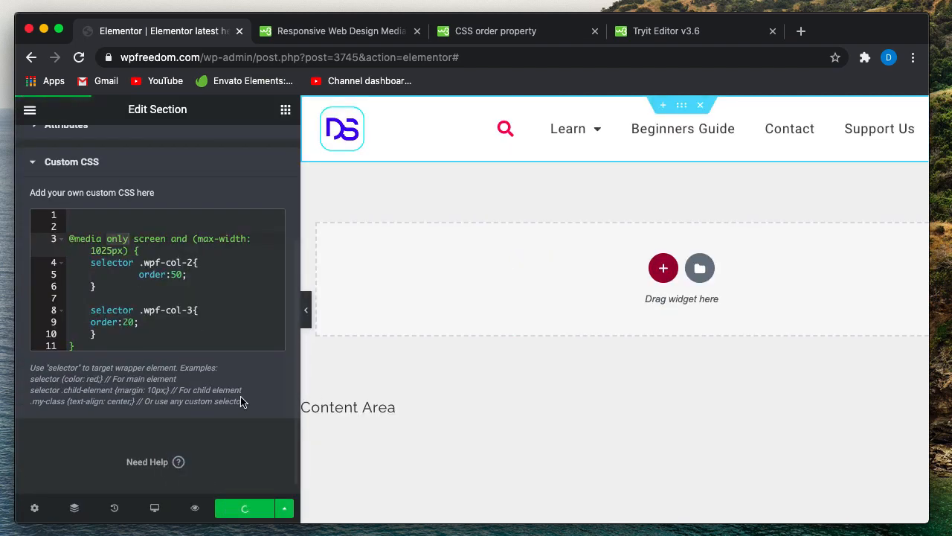
{"action": "mouse_move", "coordinate": [195, 512]}
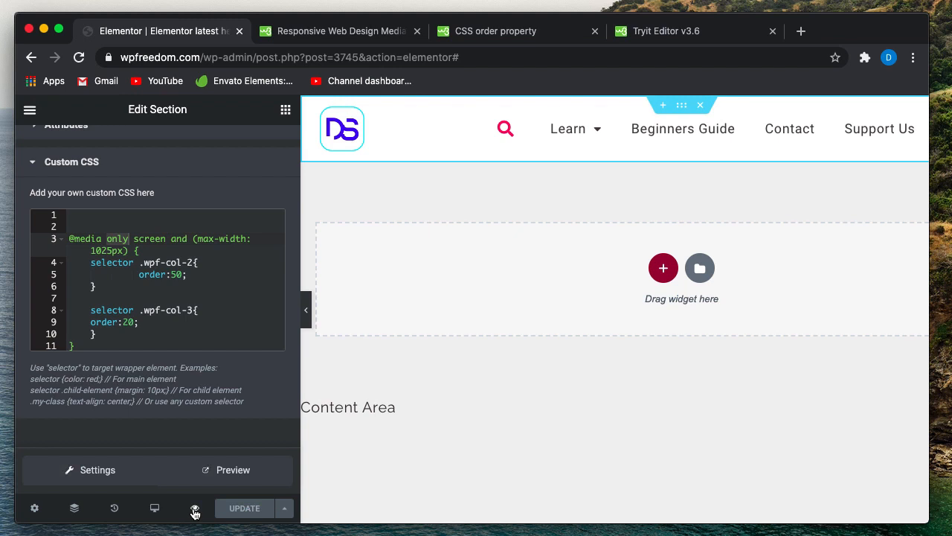
{"action": "left_click", "coordinate": [219, 475]}
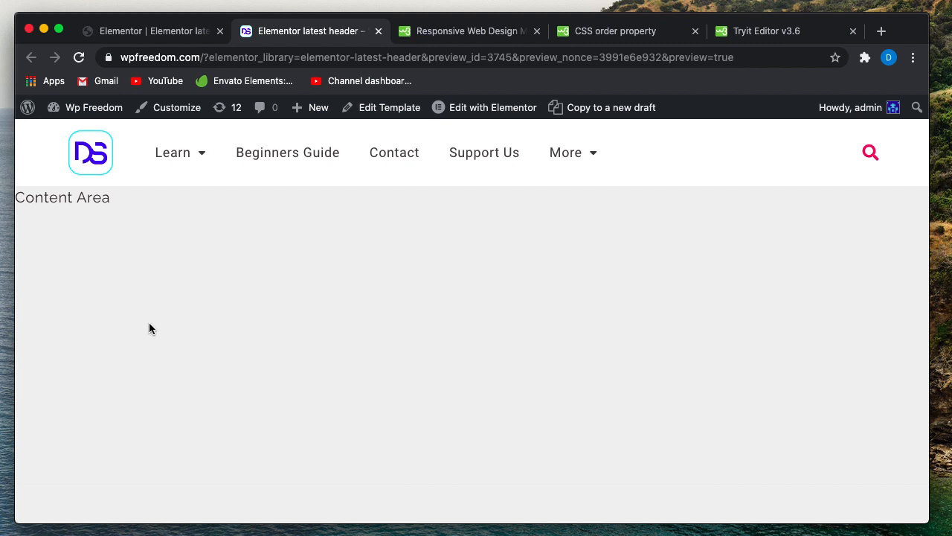
{"action": "left_click_drag", "start_coordinate": [17, 296], "coordinate": [227, 250]}
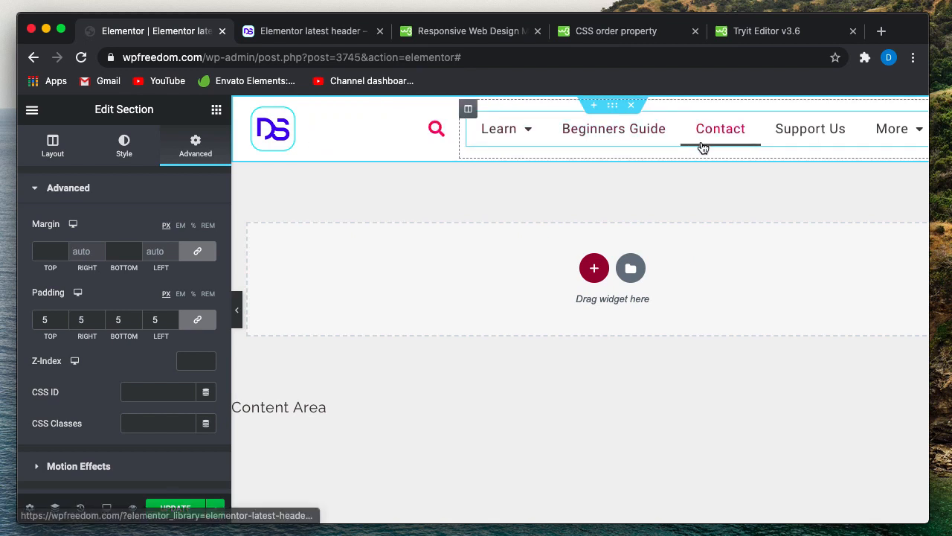
- View the header at full width in the editor, then examine the media query and its nested rules in the section's custom CSS
{"action": "left_click", "coordinate": [237, 310]}
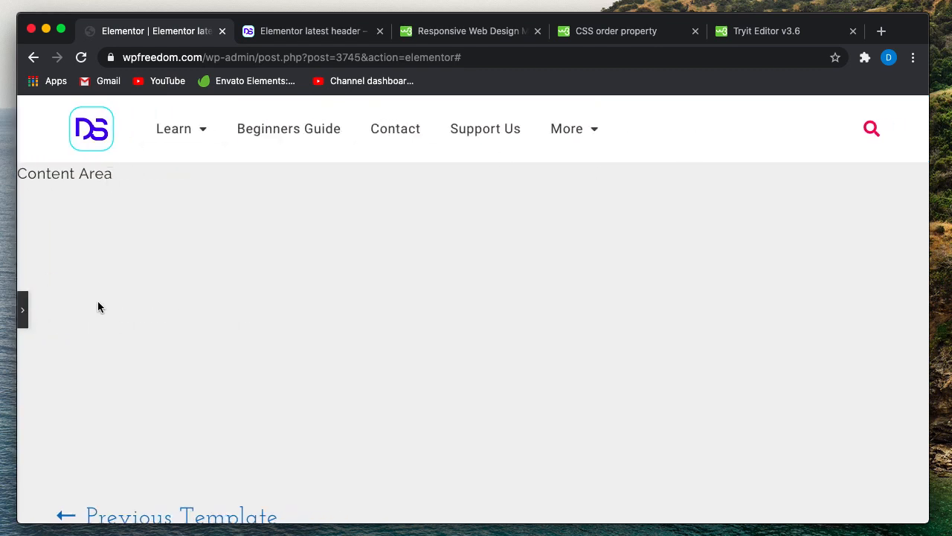
{"action": "left_click", "coordinate": [22, 309]}
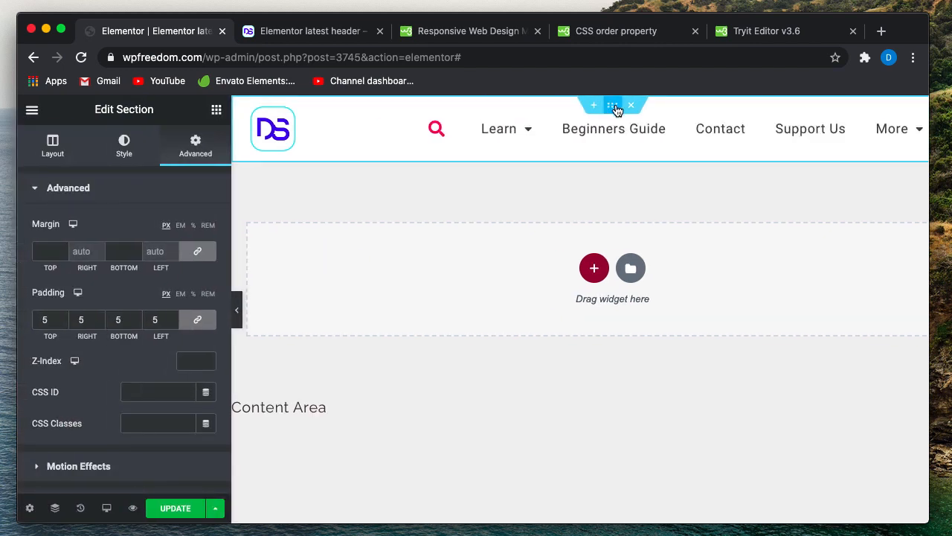
{"action": "scroll", "coordinate": [101, 369], "scroll_direction": "down", "scroll_amount": 5}
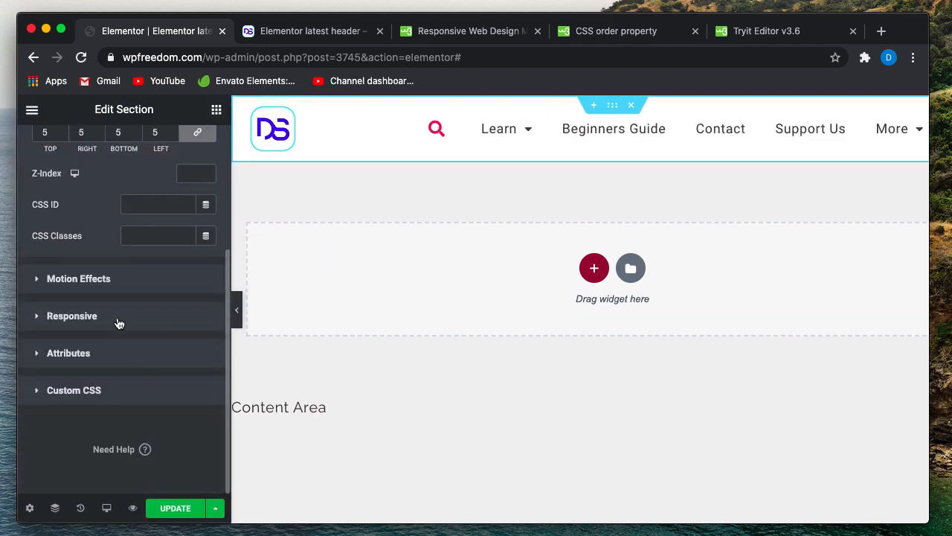
{"action": "left_click", "coordinate": [102, 396]}
{"action": "left_click", "coordinate": [72, 271]}
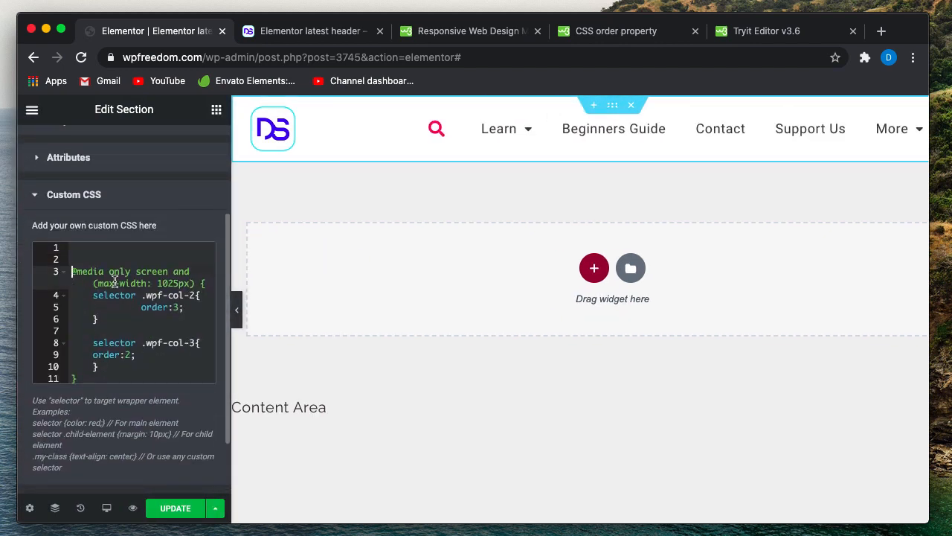
{"action": "left_click", "coordinate": [205, 284]}
{"action": "left_click", "coordinate": [85, 381], "text": "shift"}
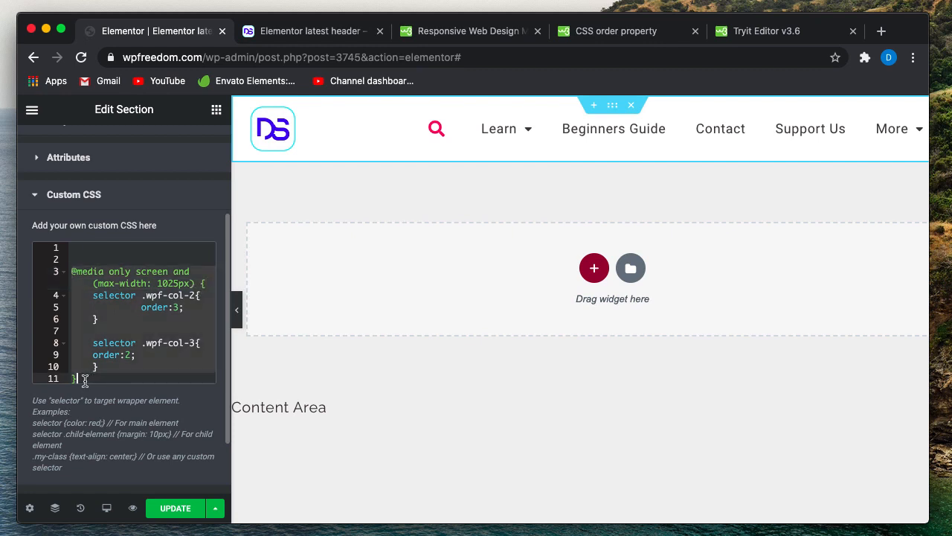
{"action": "left_click", "coordinate": [92, 296]}
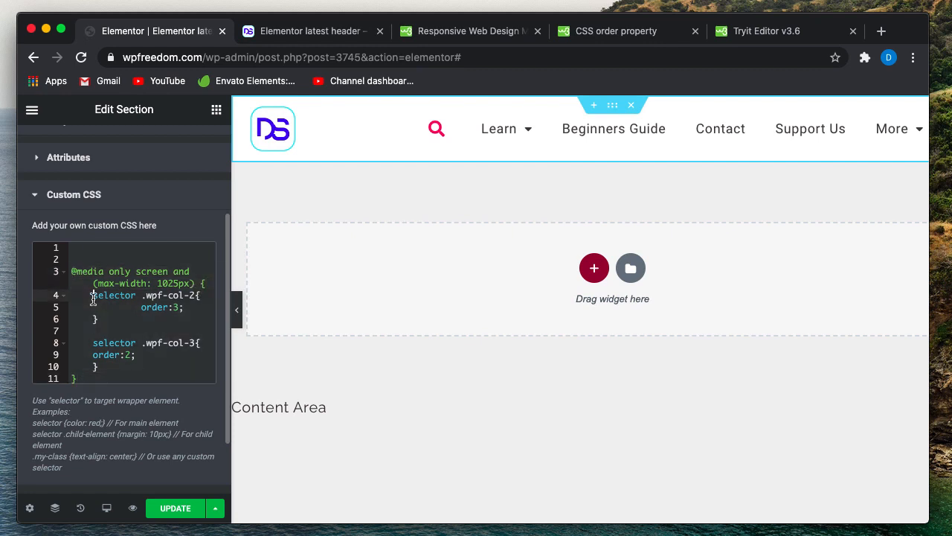
{"action": "left_click", "coordinate": [107, 366], "text": "shift"}
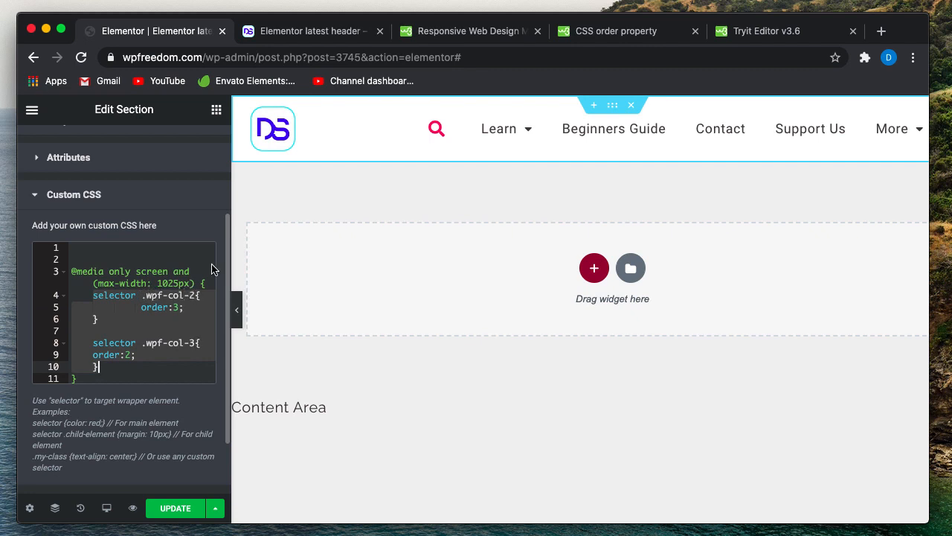
- Compare the header's search and menu columns with the .wpf-col-2 and .wpf-col-3 rules in the section's custom CSS
{"action": "left_click", "coordinate": [469, 110]}
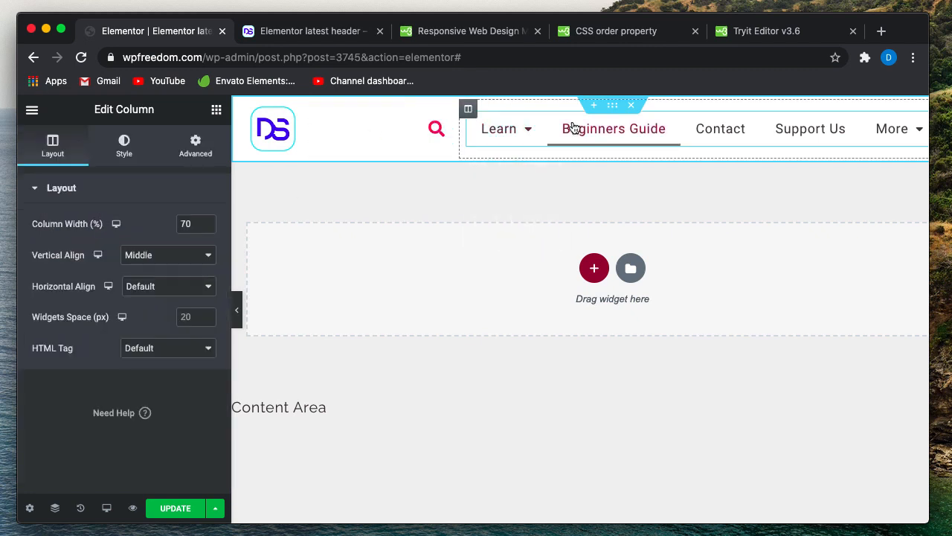
{"action": "left_click", "coordinate": [612, 106]}
{"action": "scroll", "coordinate": [119, 436], "scroll_direction": "down", "scroll_amount": 3}
{"action": "left_click", "coordinate": [84, 396]}
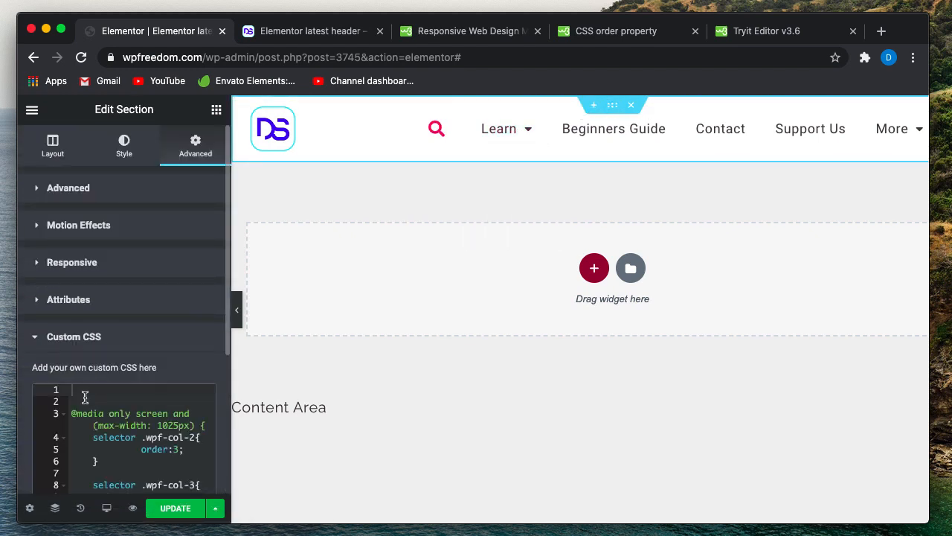
{"action": "scroll", "coordinate": [85, 398], "scroll_direction": "down", "scroll_amount": 4}
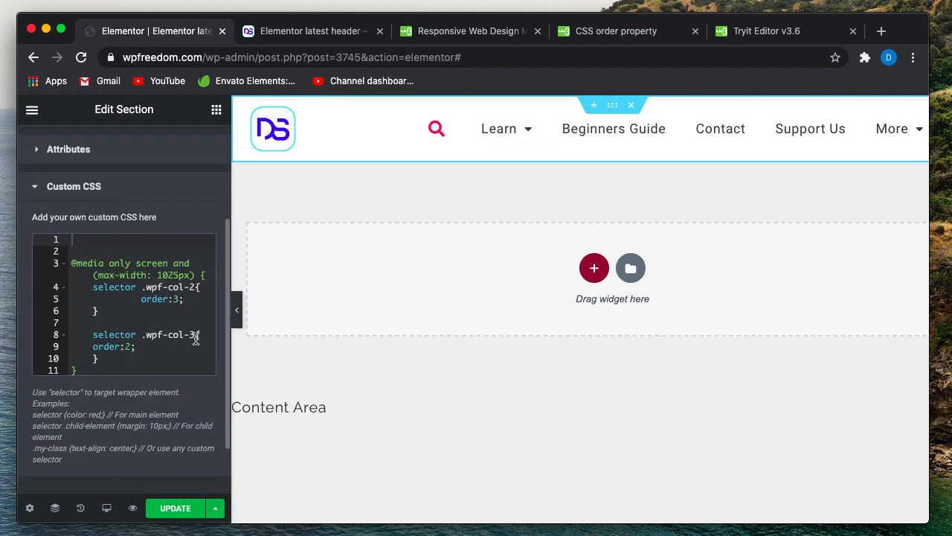
{"action": "scroll", "coordinate": [718, 242], "scroll_direction": "right", "scroll_amount": 2}
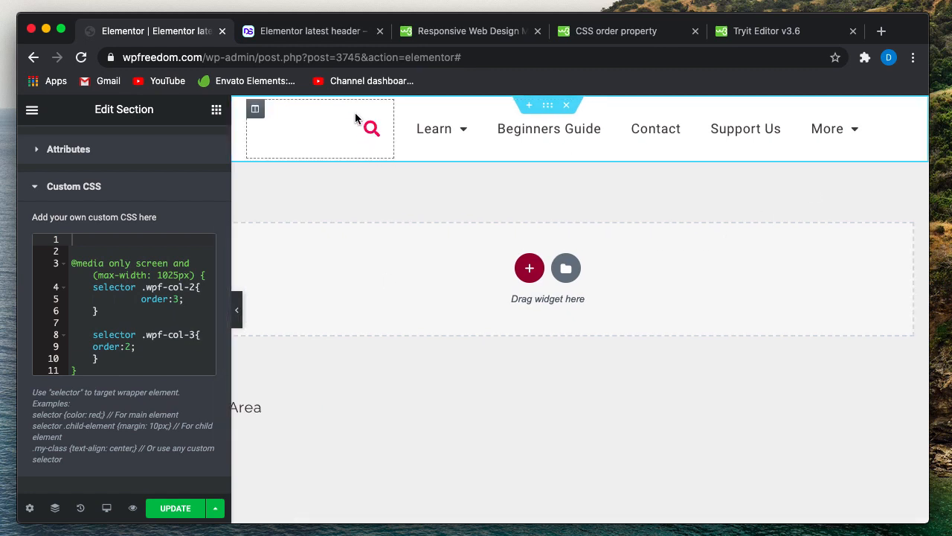
{"action": "scroll", "coordinate": [383, 224], "scroll_direction": "left", "scroll_amount": 2}
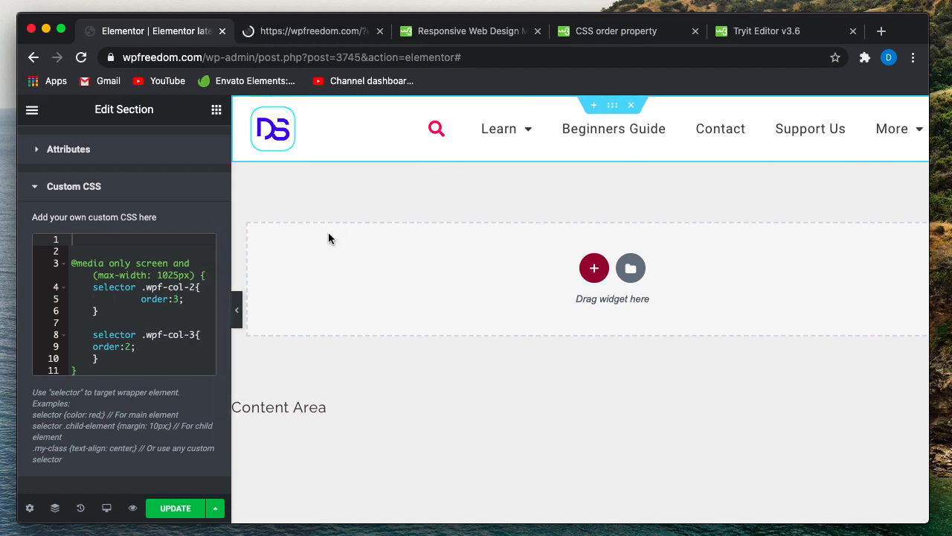
- Examine the media query's 1025px limit and order values, and switch the editor's responsive preview to Tablet
{"action": "left_click", "coordinate": [180, 287]}
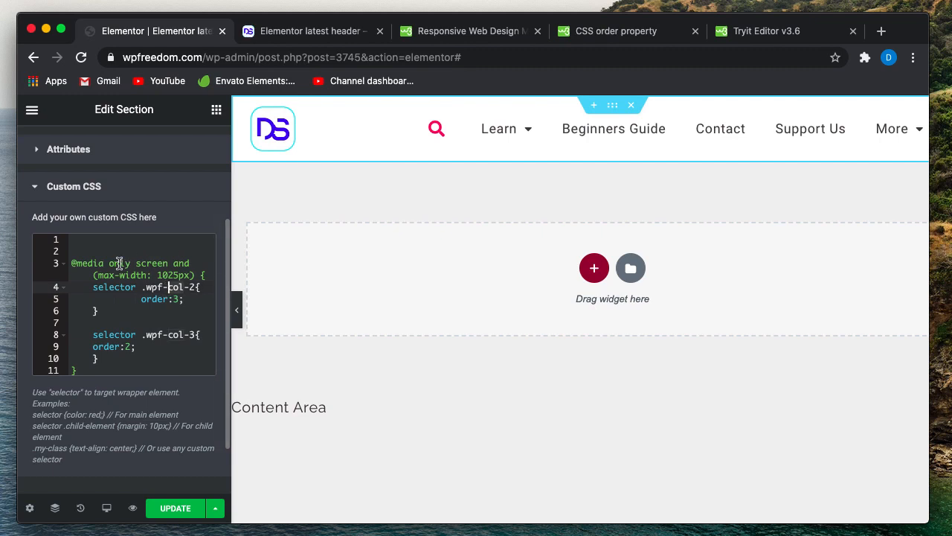
{"action": "left_click", "coordinate": [172, 275]}
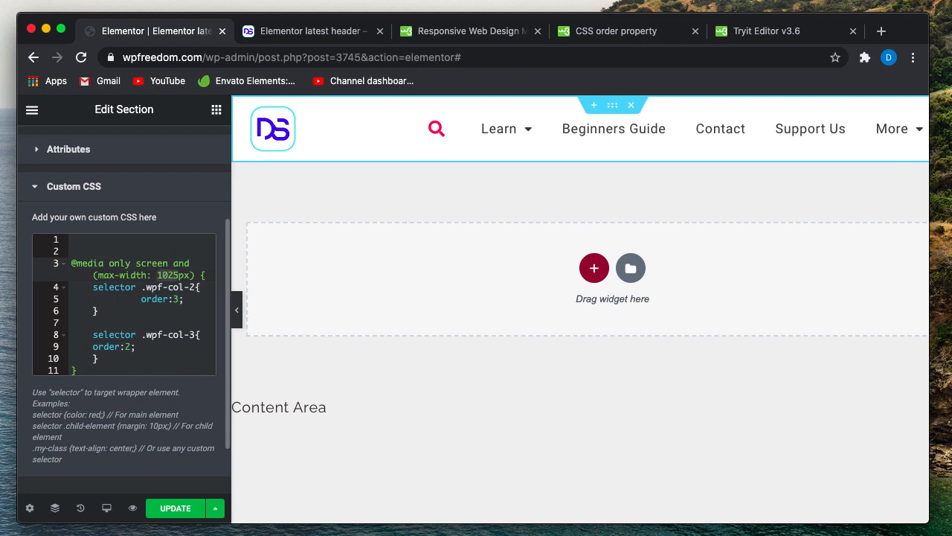
{"action": "double_click", "coordinate": [171, 276]}
{"action": "left_click", "coordinate": [174, 299]}
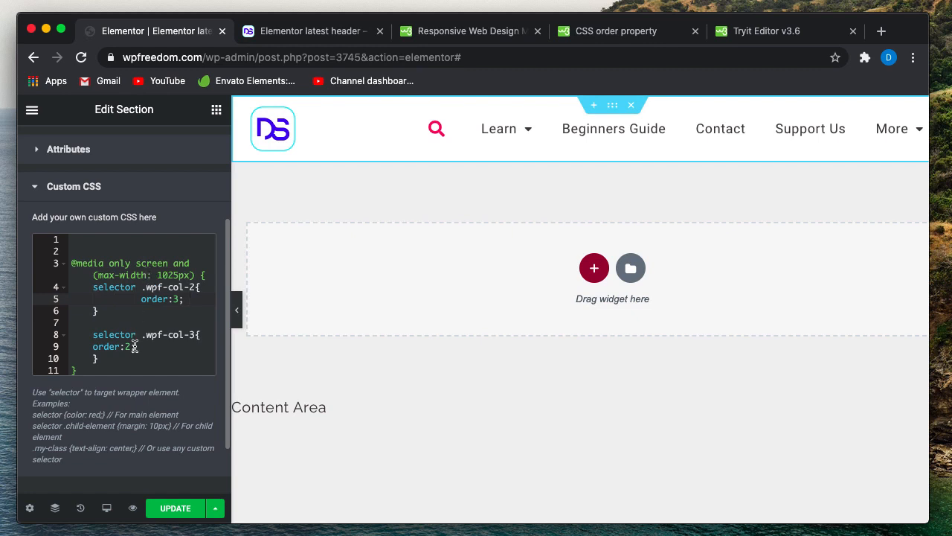
{"action": "left_click", "coordinate": [105, 513]}
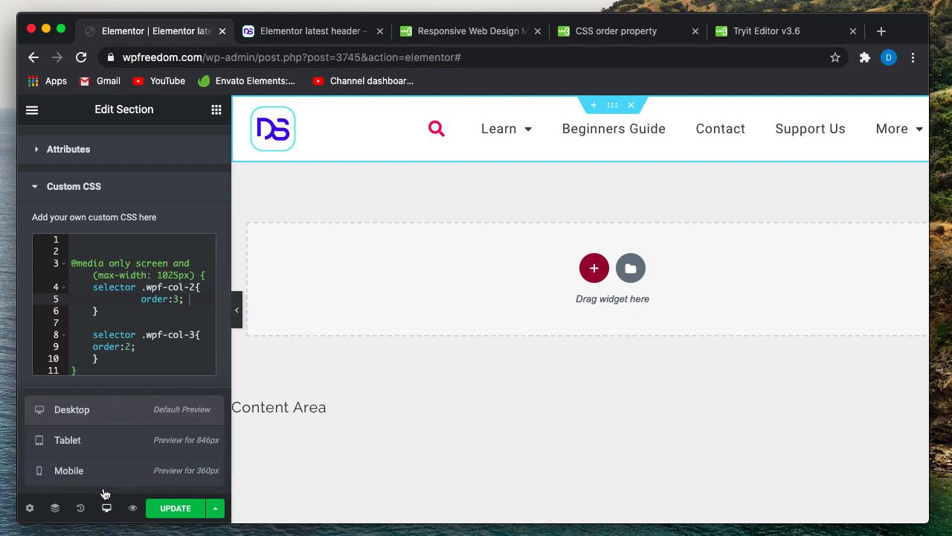
{"action": "left_click", "coordinate": [105, 442]}
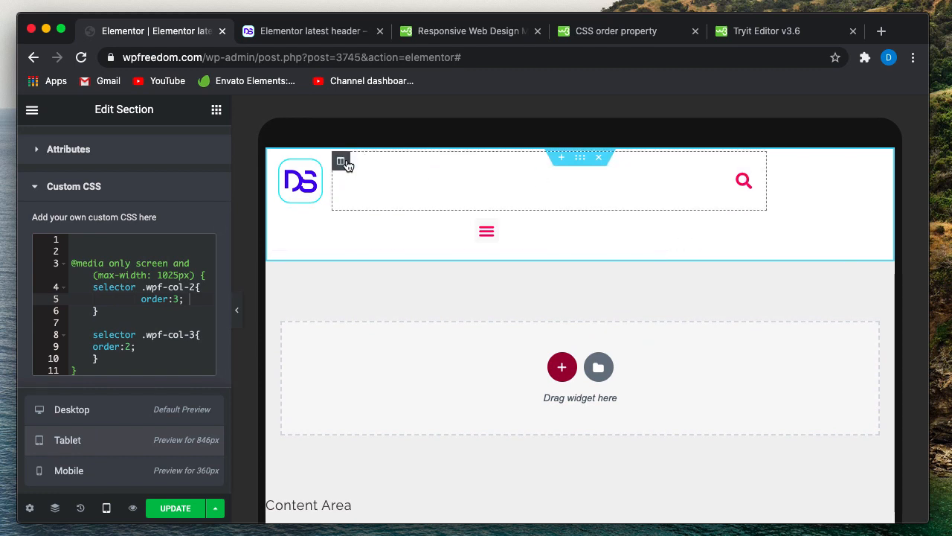
- Check the search and logo columns' layout settings and set the hamburger menu column's tablet width to 20%
{"action": "left_click", "coordinate": [342, 162]}
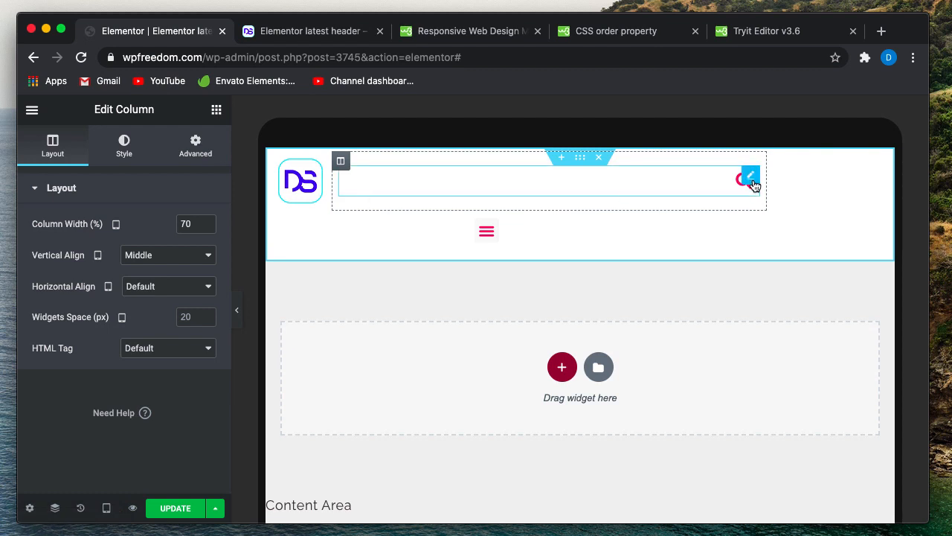
{"action": "left_click", "coordinate": [753, 183]}
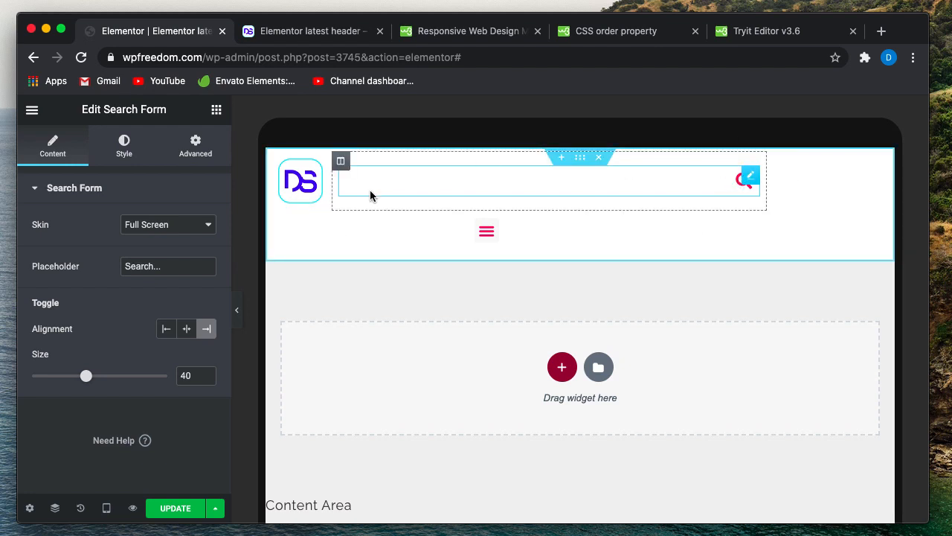
{"action": "left_click", "coordinate": [279, 162]}
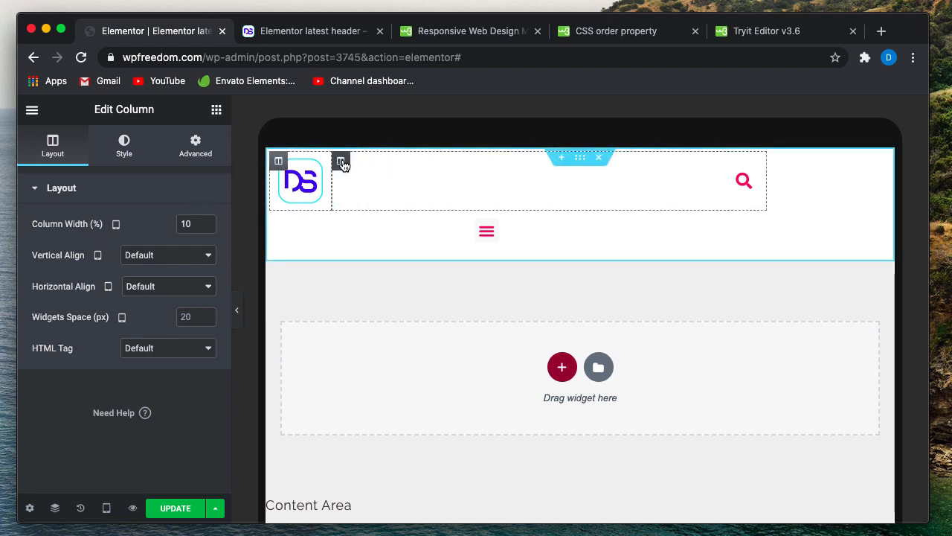
{"action": "left_click", "coordinate": [340, 162]}
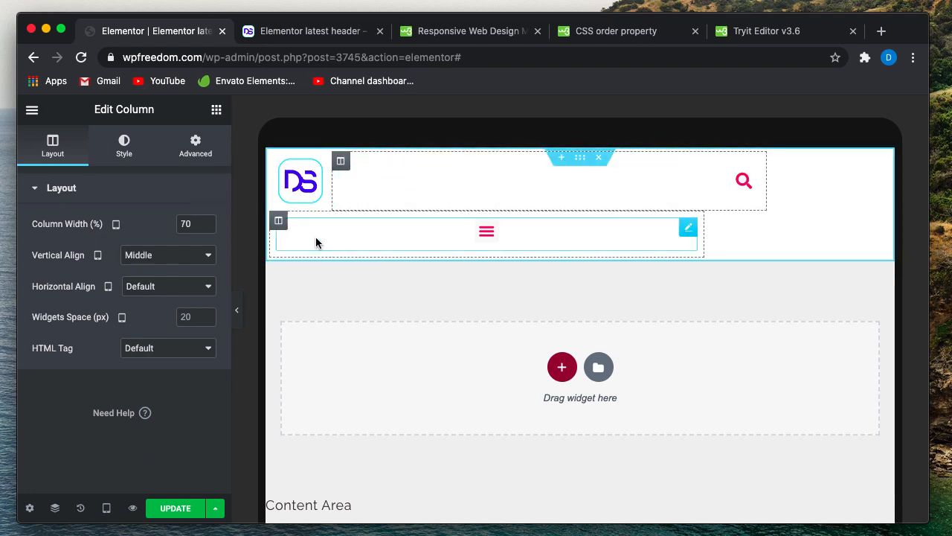
{"action": "left_click", "coordinate": [281, 221]}
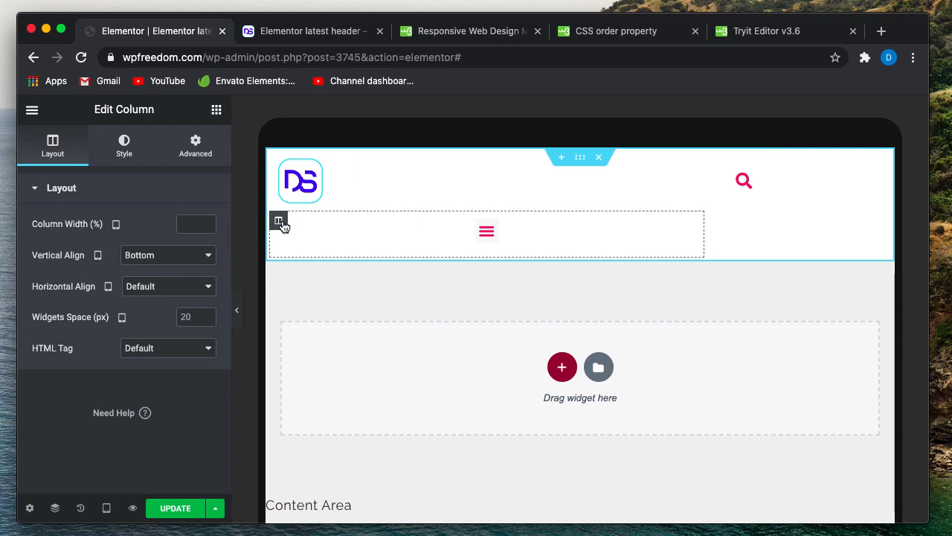
{"action": "left_click", "coordinate": [189, 228]}
{"action": "type", "text": "20"}
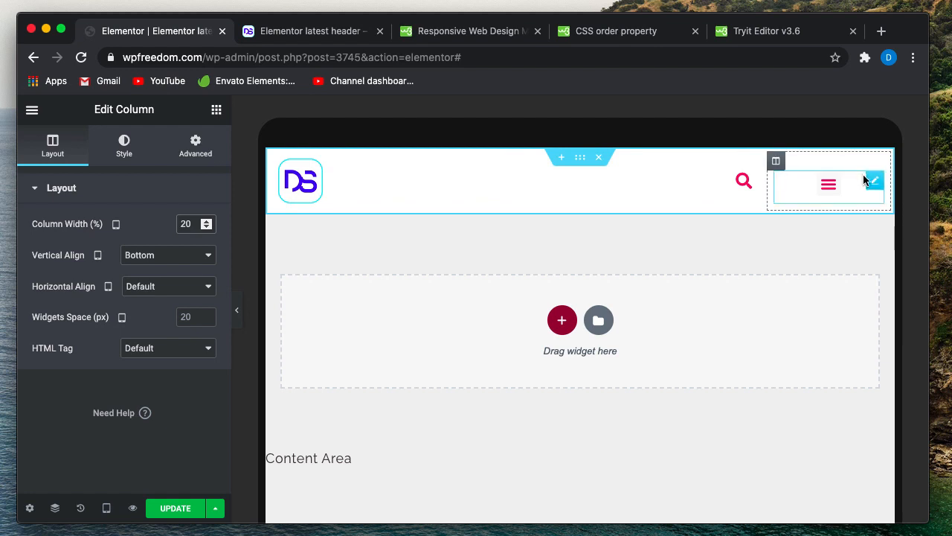
- Set the toggle alignment of the Nav Menu widget's mobile dropdown to left
{"action": "left_click", "coordinate": [876, 183]}
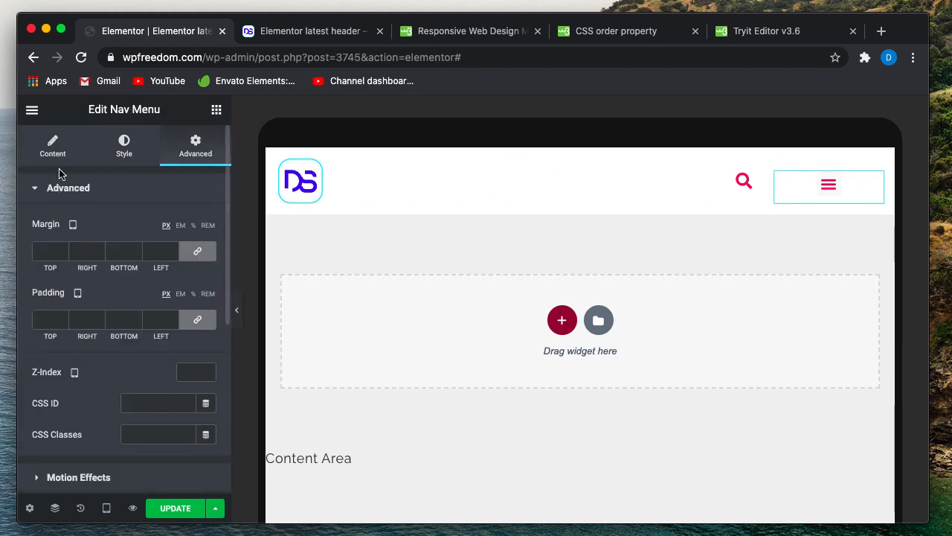
{"action": "left_click", "coordinate": [52, 149]}
{"action": "scroll", "coordinate": [65, 365], "scroll_direction": "down", "scroll_amount": 5}
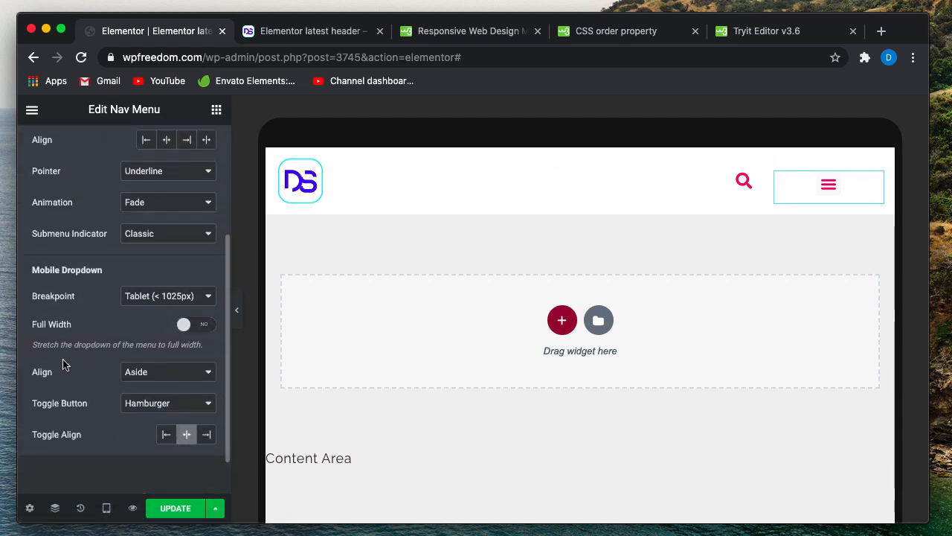
{"action": "left_click", "coordinate": [166, 435]}
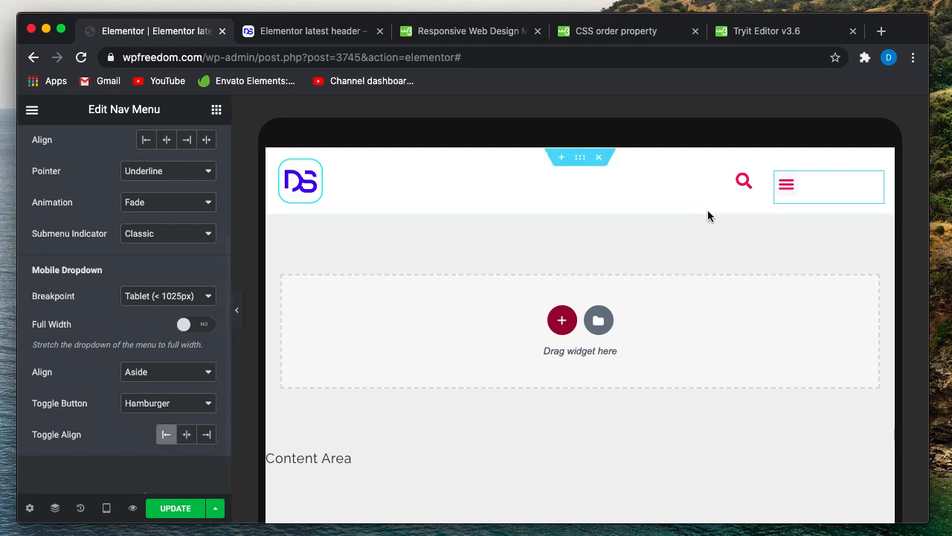
- Set the menu column's tablet vertical alignment to Middle and check the same setting on the search column
{"action": "left_click", "coordinate": [776, 161]}
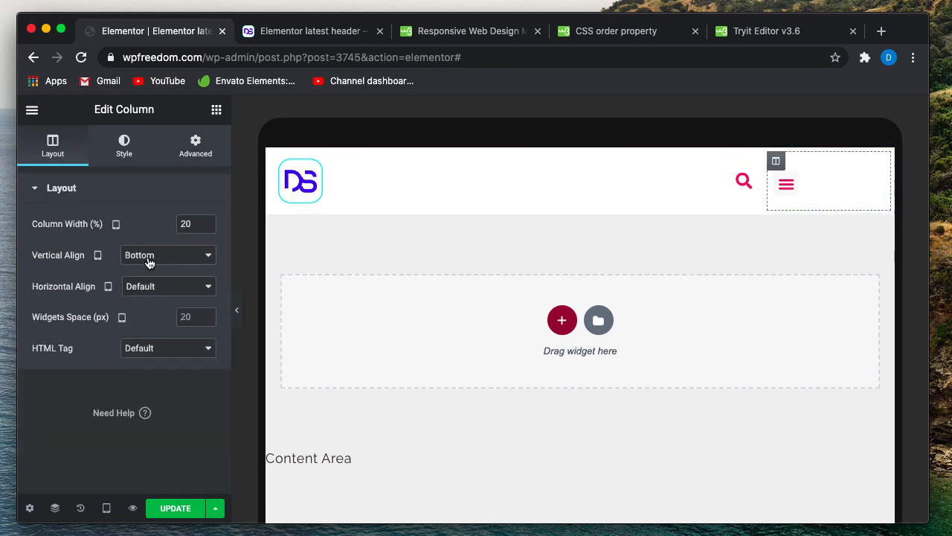
{"action": "left_click", "coordinate": [154, 256]}
{"action": "left_click", "coordinate": [153, 242]}
{"action": "left_click", "coordinate": [340, 161]}
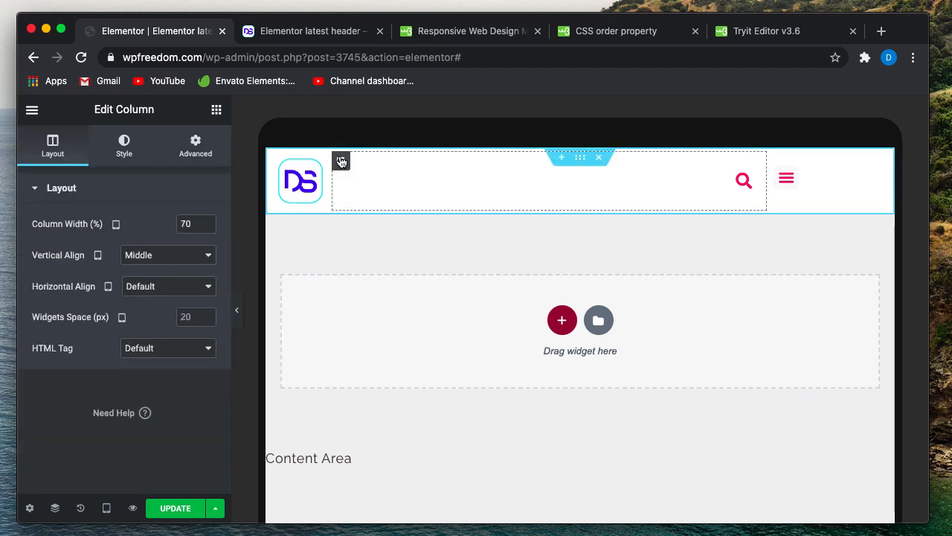
{"action": "left_click", "coordinate": [175, 254]}
{"action": "left_click", "coordinate": [172, 247]}
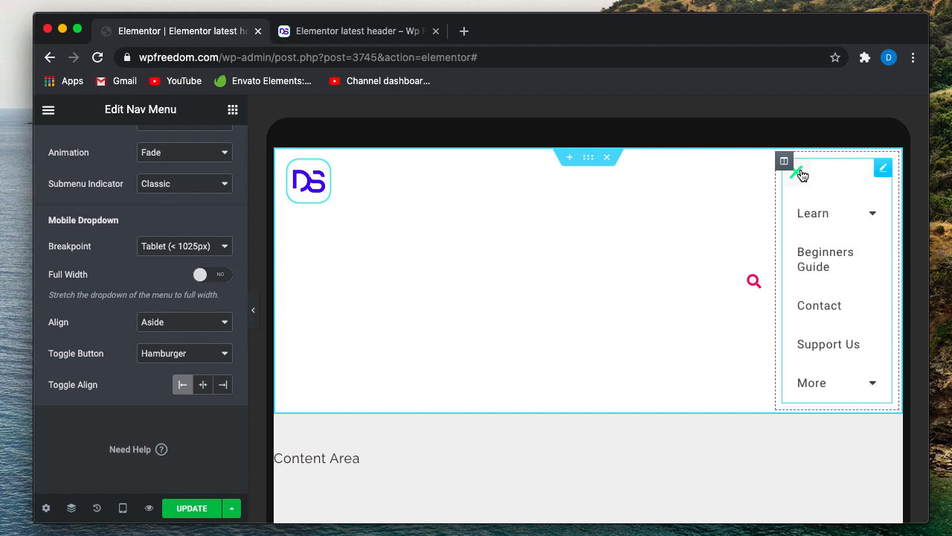
- Close the open menu, enable Full Width for the Nav Menu's mobile dropdown and test the hamburger toggle
{"action": "left_click", "coordinate": [800, 178]}
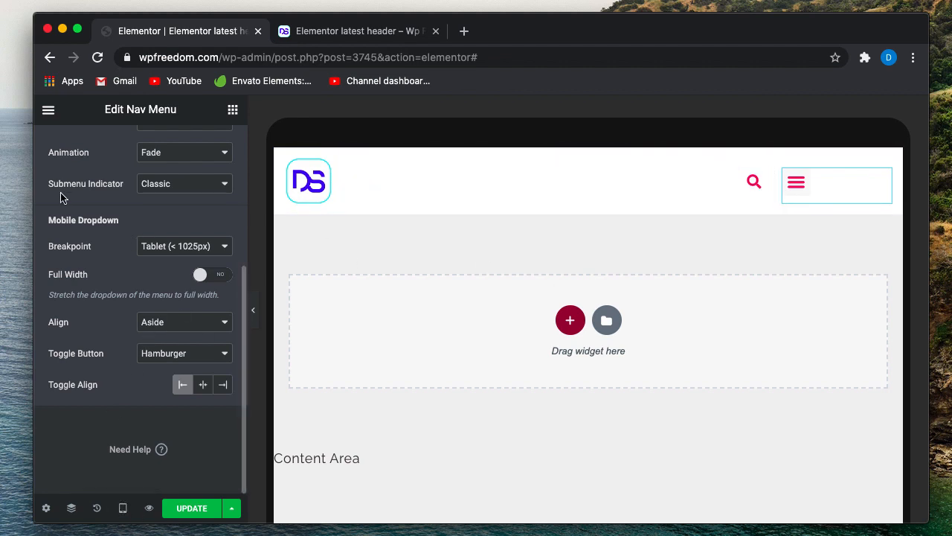
{"action": "scroll", "coordinate": [114, 282], "scroll_direction": "up", "scroll_amount": 2}
{"action": "scroll", "coordinate": [114, 279], "scroll_direction": "down", "scroll_amount": 1}
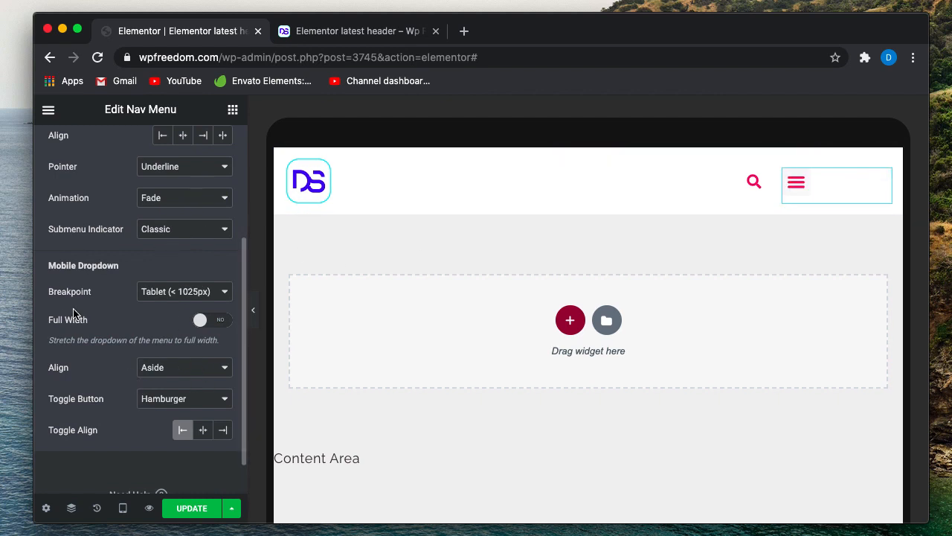
{"action": "left_click", "coordinate": [219, 320]}
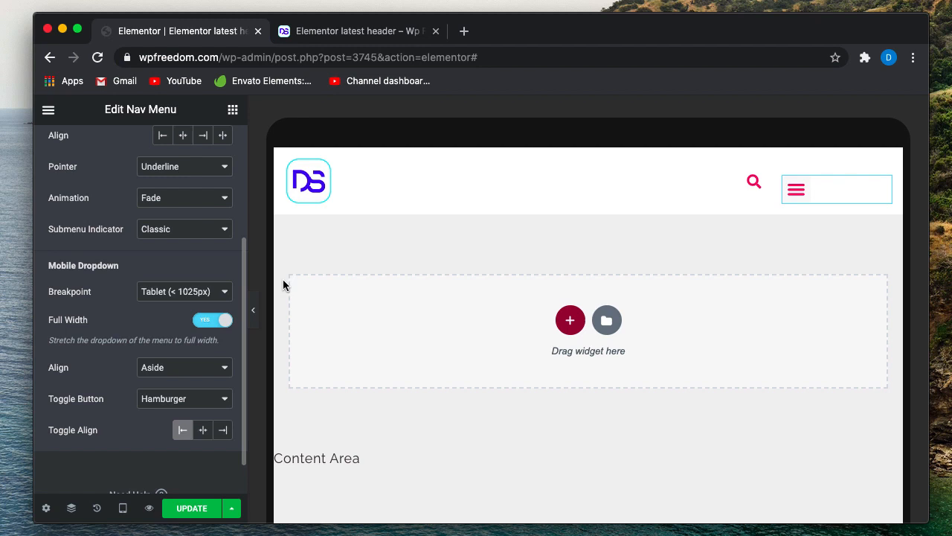
{"action": "left_click", "coordinate": [799, 191]}
{"action": "left_click", "coordinate": [800, 191]}
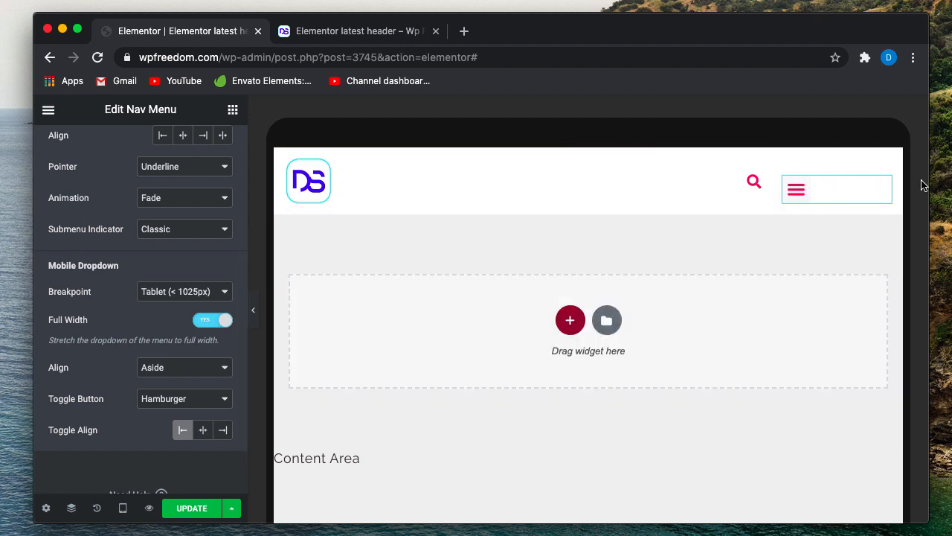
- Change the vertical alignment of the menu column to Middle in the tablet layout
{"action": "left_click", "coordinate": [785, 162]}
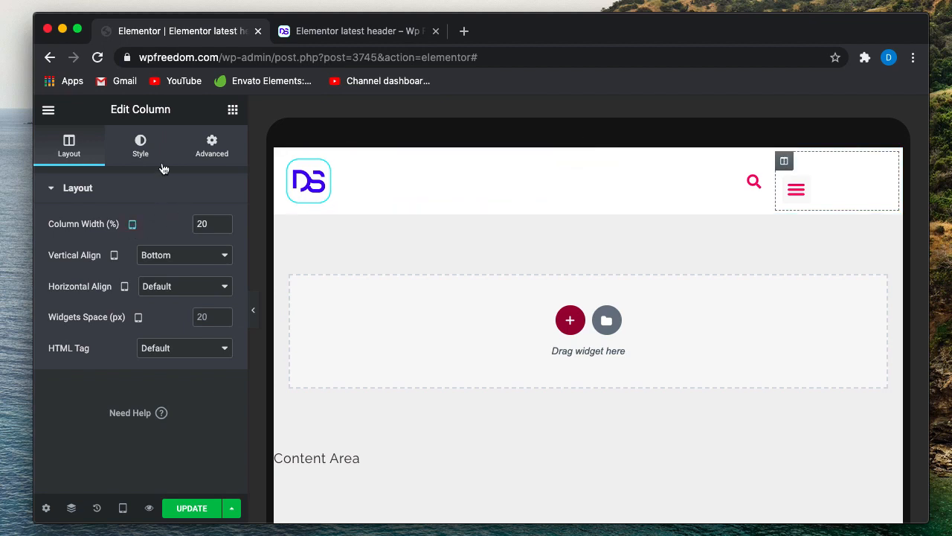
{"action": "left_click", "coordinate": [142, 150]}
{"action": "left_click", "coordinate": [79, 149]}
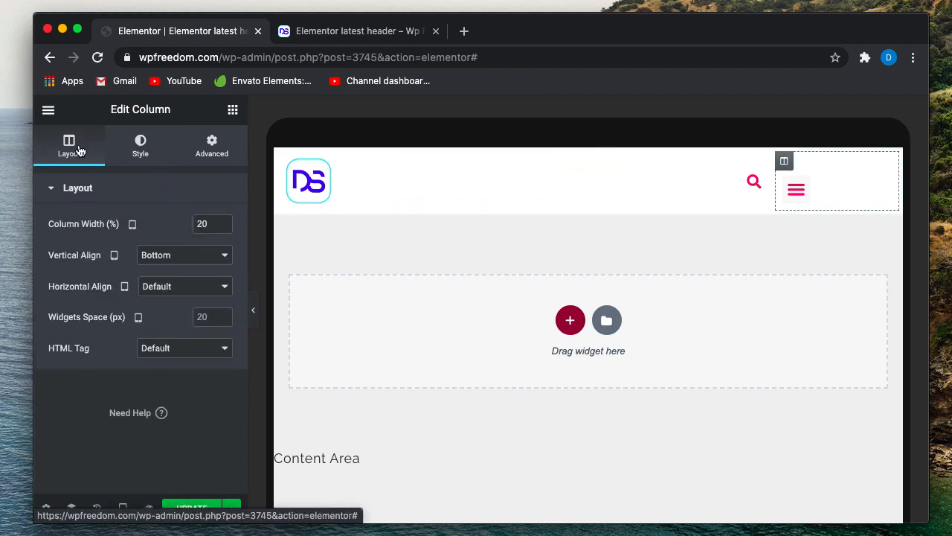
{"action": "left_click", "coordinate": [179, 256]}
{"action": "left_click", "coordinate": [171, 242]}
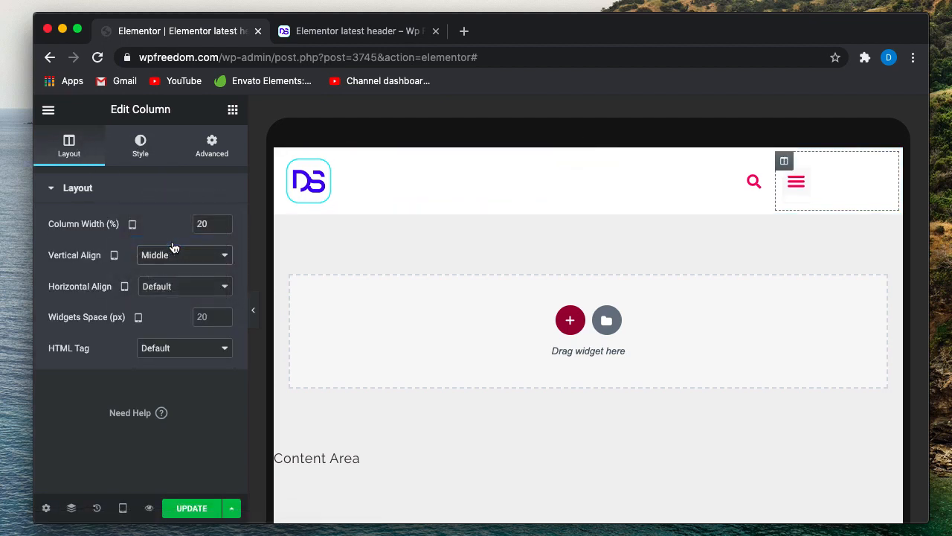
- Open and close the full-width dropdown menu in the tablet preview to check its layout
{"action": "left_click", "coordinate": [795, 184]}
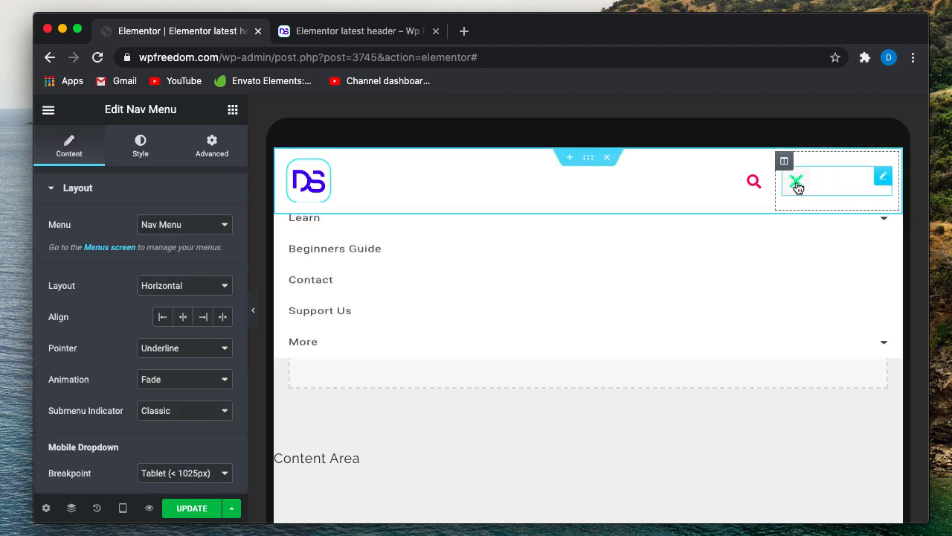
{"action": "left_click", "coordinate": [795, 185]}
{"action": "left_click", "coordinate": [796, 185]}
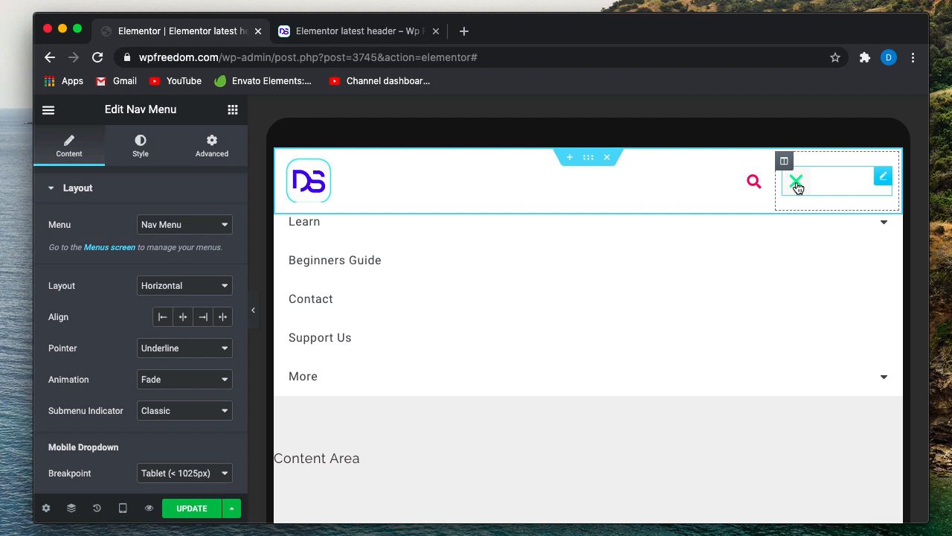
{"action": "left_click", "coordinate": [796, 185]}
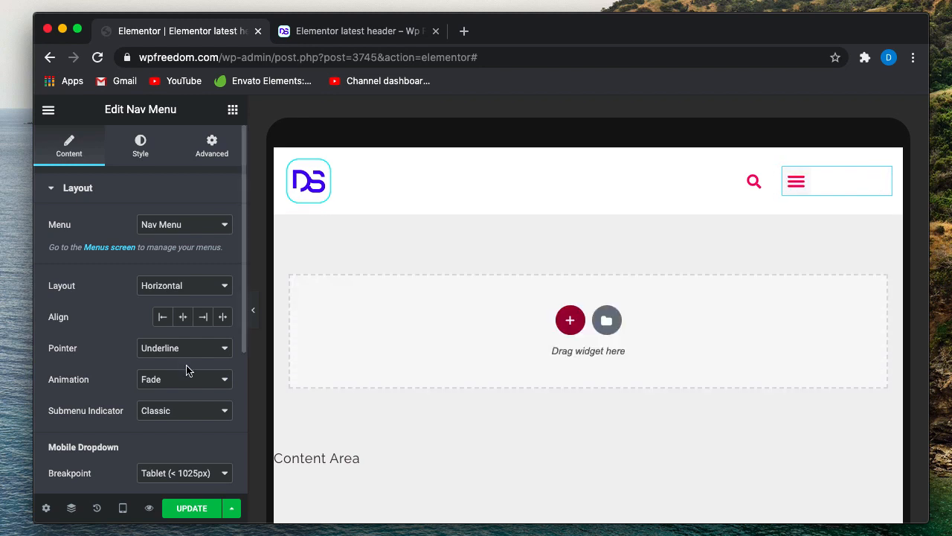
- Set the mobile dropdown's item alignment to Center and open and close the menu to check it
{"action": "scroll", "coordinate": [186, 376], "scroll_direction": "down", "scroll_amount": 5}
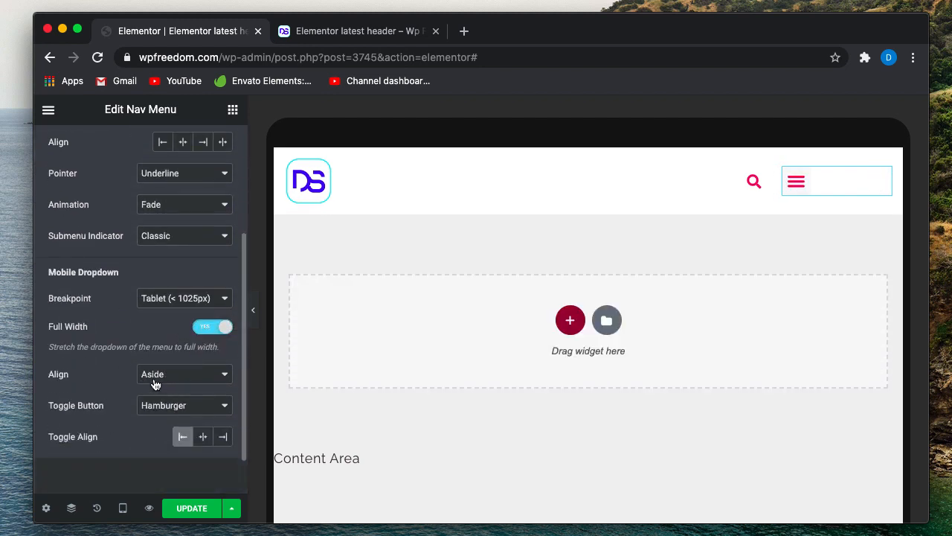
{"action": "left_click", "coordinate": [159, 381]}
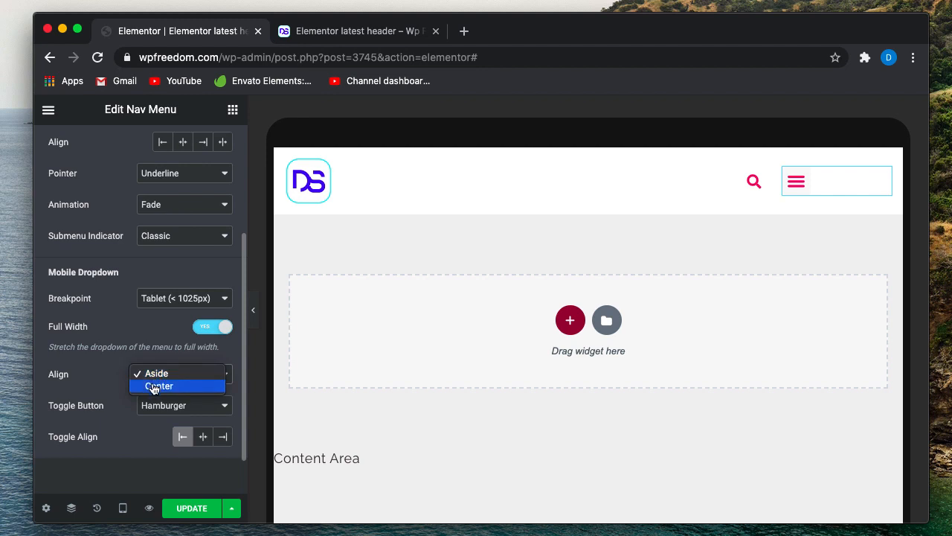
{"action": "left_click", "coordinate": [153, 386]}
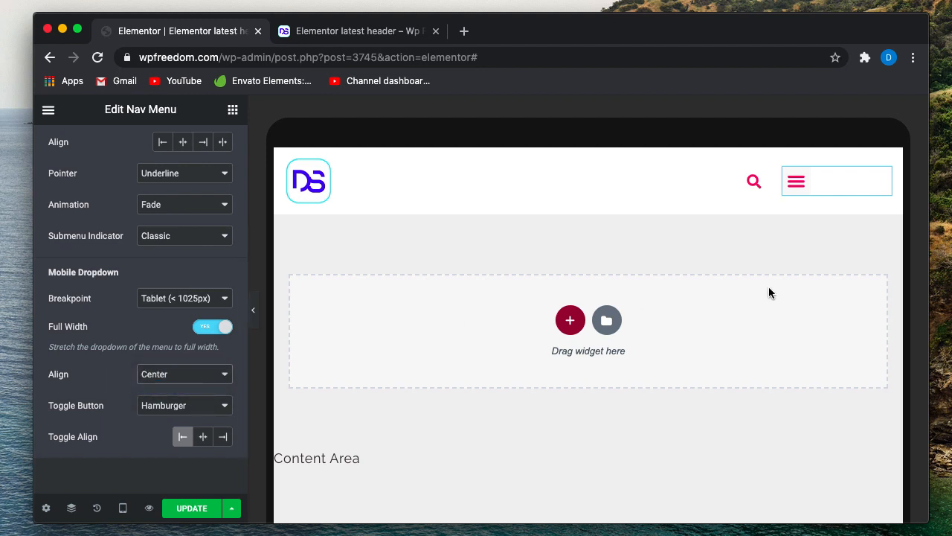
{"action": "left_click", "coordinate": [797, 184]}
{"action": "left_click", "coordinate": [797, 184]}
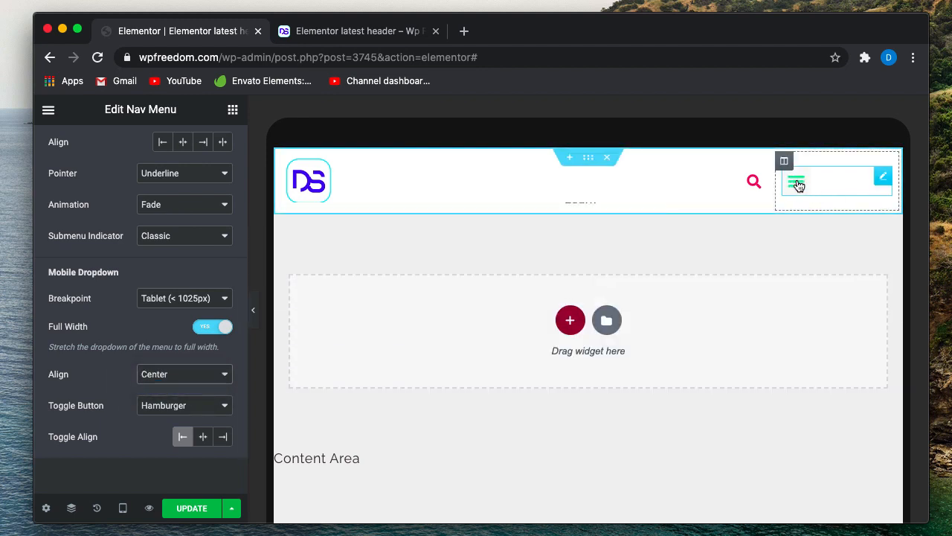
{"action": "left_click", "coordinate": [796, 185]}
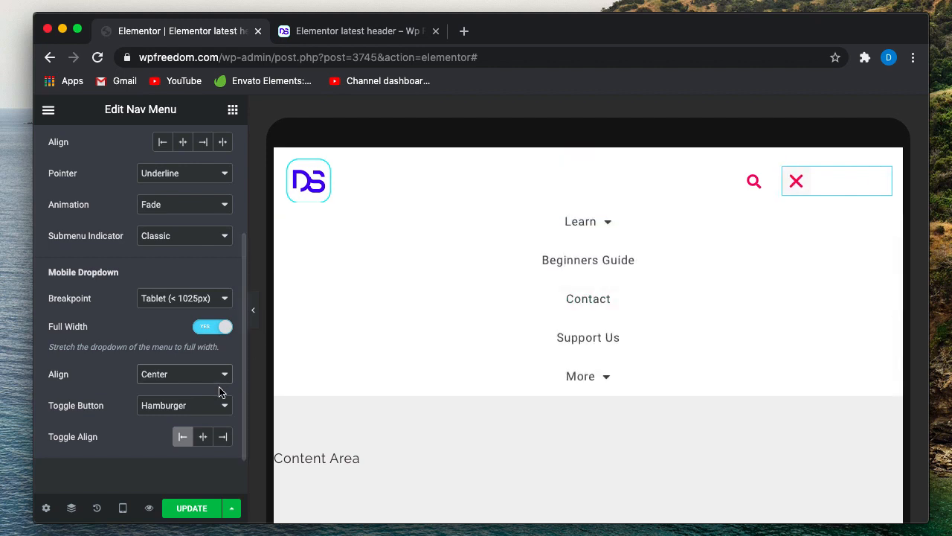
{"action": "left_click", "coordinate": [796, 185]}
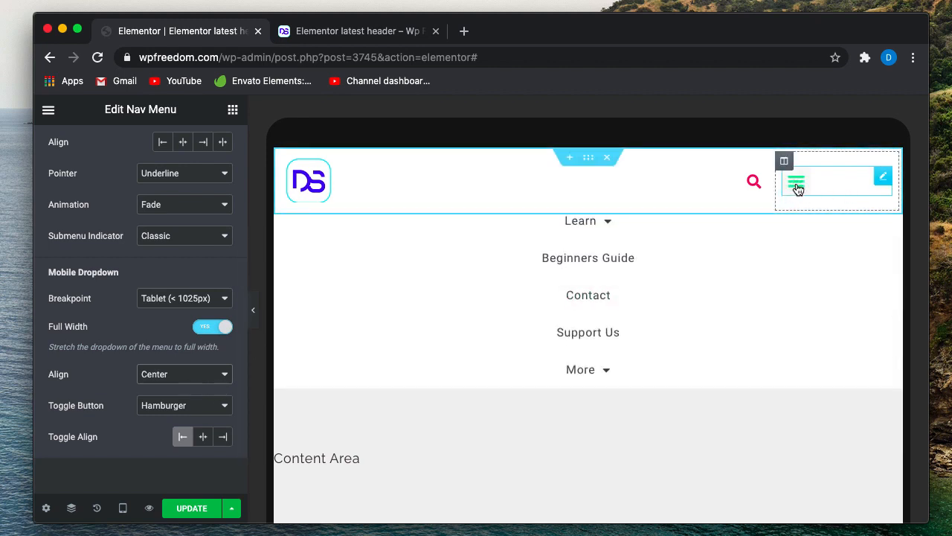
- Switch the responsive preview to Mobile and set the menu column's vertical alignment to Middle
{"action": "left_click", "coordinate": [123, 508]}
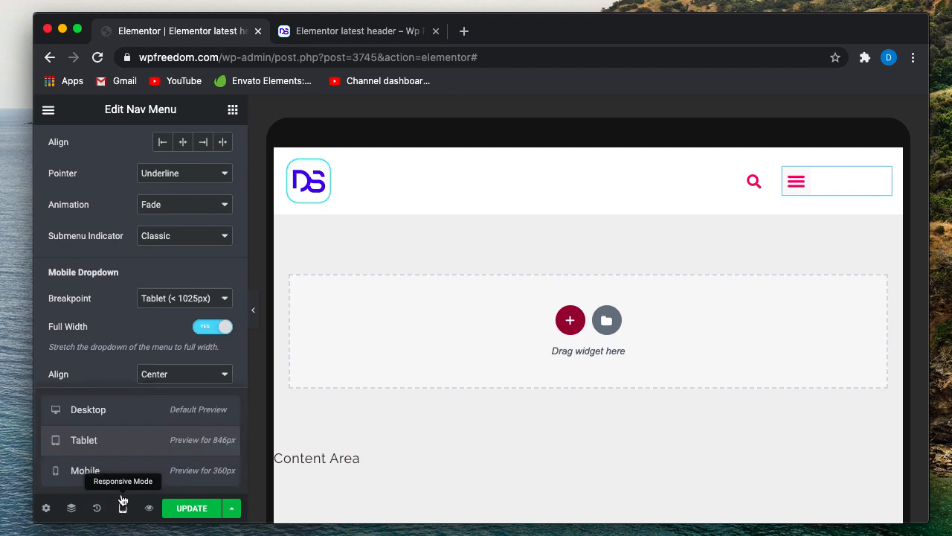
{"action": "left_click", "coordinate": [117, 480]}
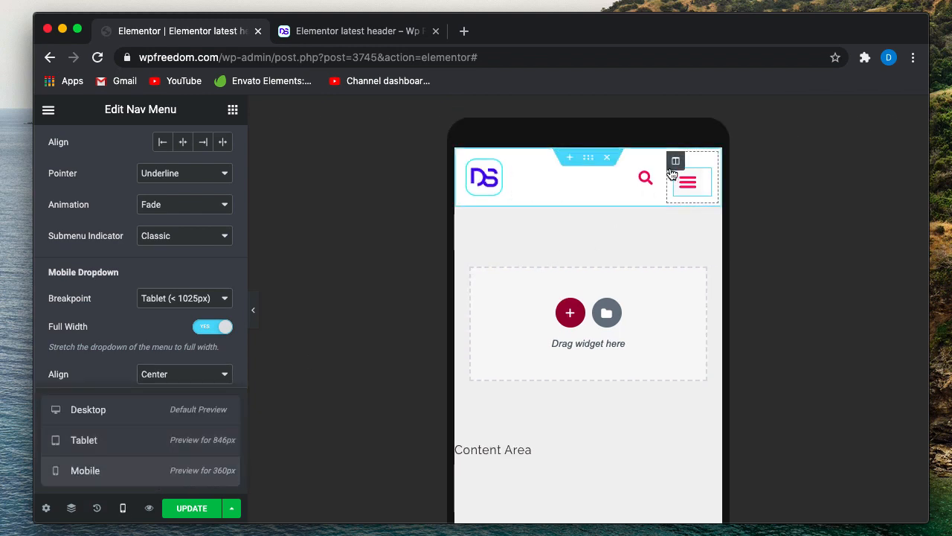
{"action": "left_click", "coordinate": [676, 161]}
{"action": "left_click", "coordinate": [168, 257]}
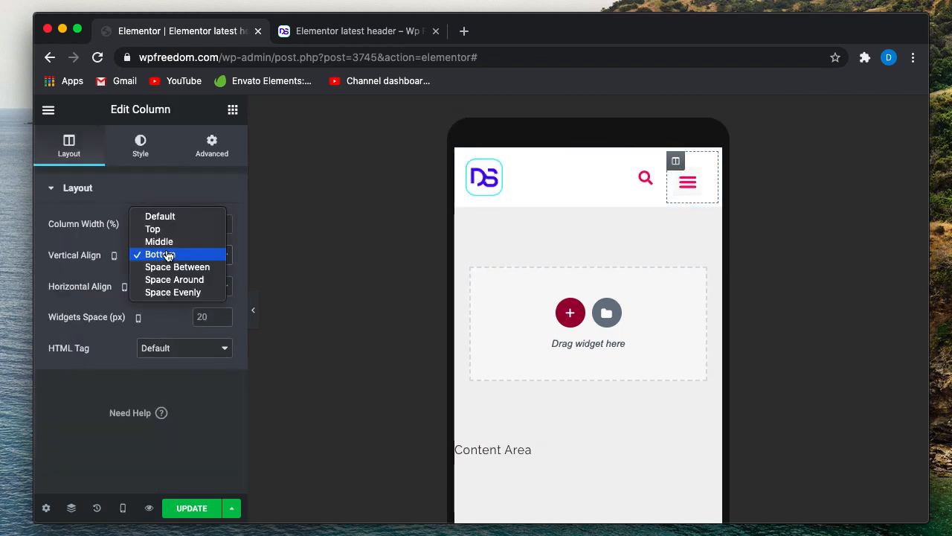
{"action": "left_click", "coordinate": [165, 242]}
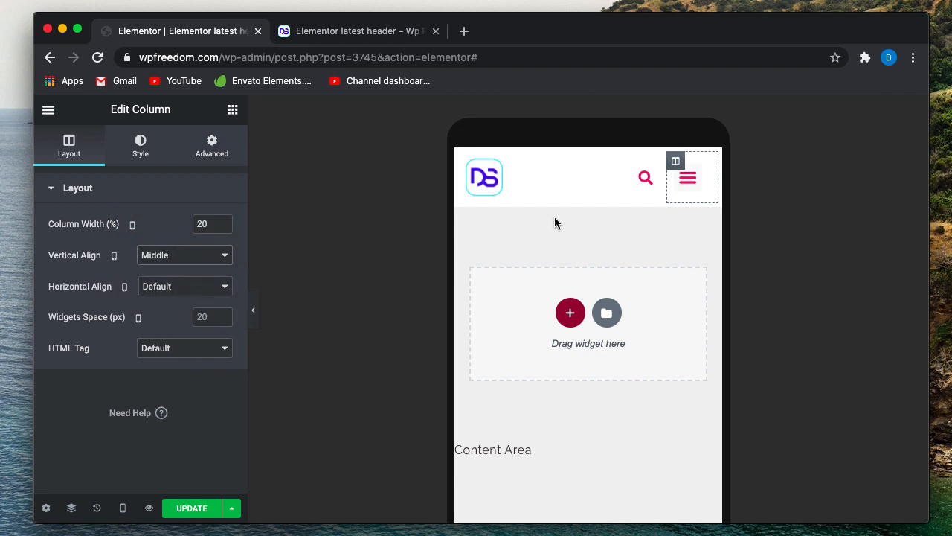
- Test opening and closing the hamburger menu in the mobile preview, with the editing panel hidden
{"action": "left_click", "coordinate": [685, 185]}
{"action": "left_click", "coordinate": [683, 185]}
{"action": "left_click", "coordinate": [680, 186]}
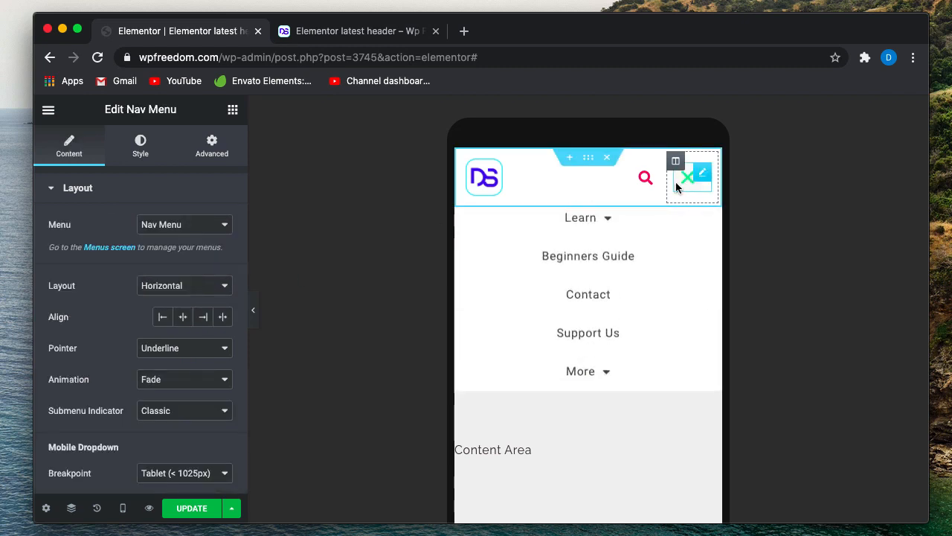
{"action": "left_click", "coordinate": [251, 312]}
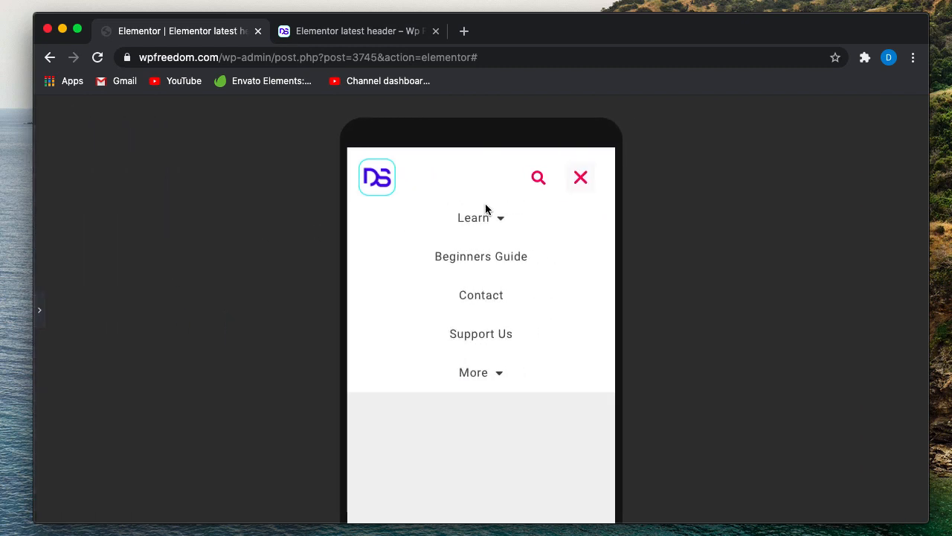
{"action": "left_click", "coordinate": [574, 194]}
{"action": "left_click", "coordinate": [583, 185]}
{"action": "left_click", "coordinate": [586, 184]}
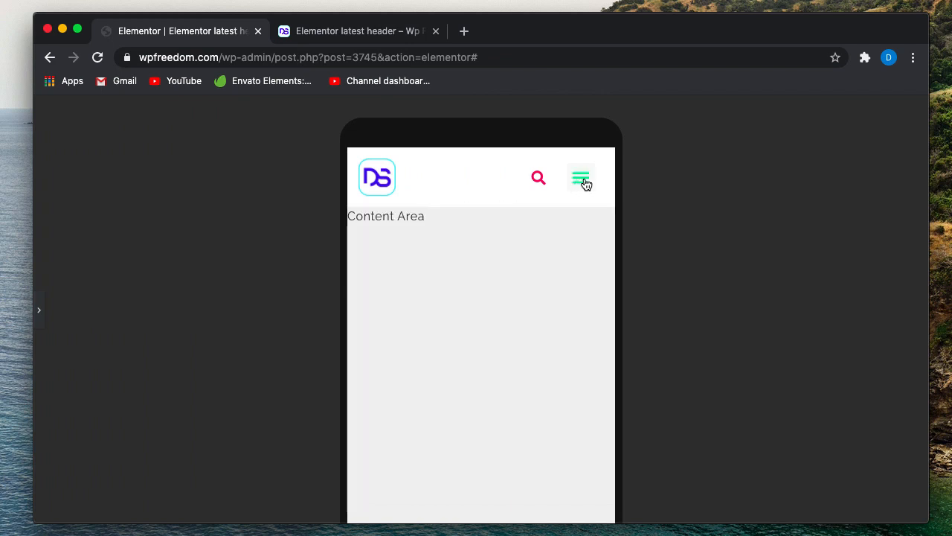
- Open and close the mobile preview's hamburger menu once more and bring back the editing panel
{"action": "left_click", "coordinate": [586, 183]}
{"action": "left_click", "coordinate": [584, 183]}
{"action": "left_click", "coordinate": [39, 309]}
- Switch the responsive preview to Tablet and inspect the settings of the search column and the nav menu
{"action": "mouse_move", "coordinate": [117, 513]}
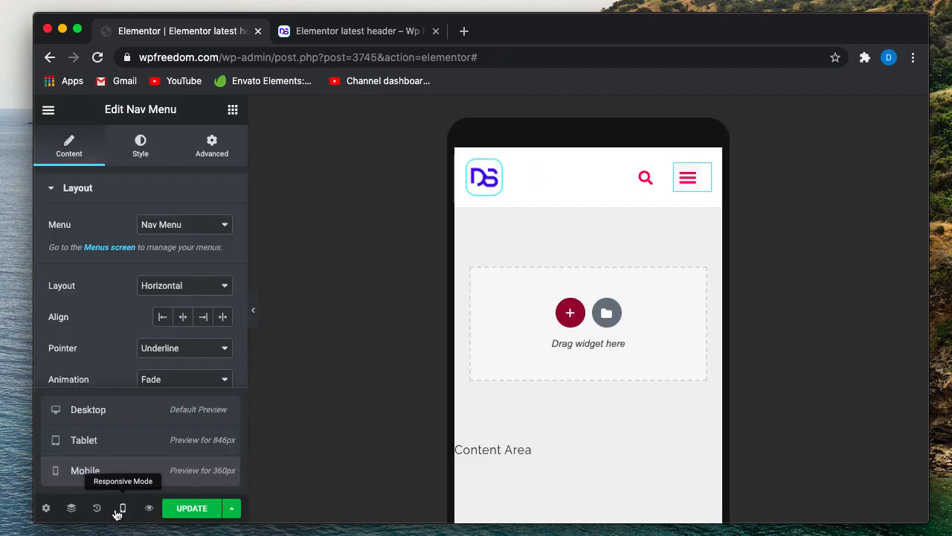
{"action": "left_click", "coordinate": [110, 440]}
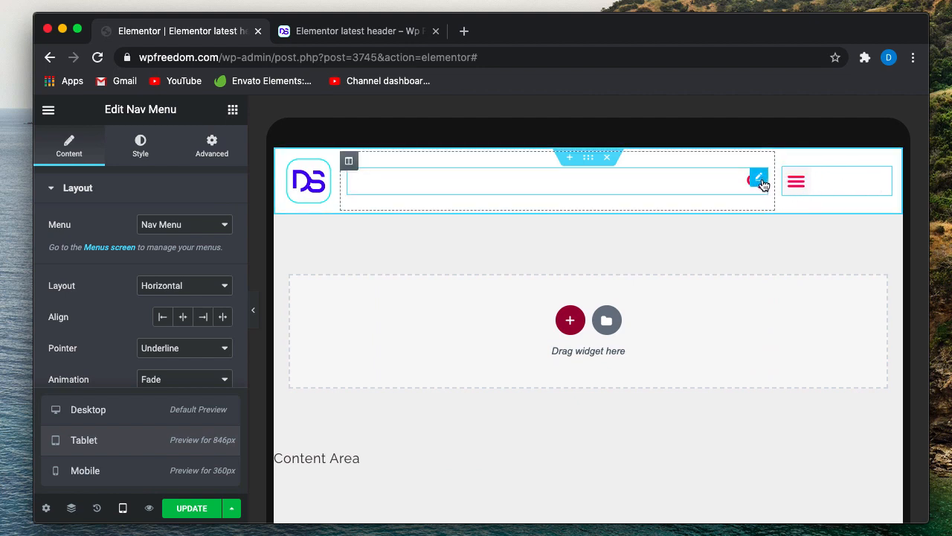
{"action": "left_click", "coordinate": [352, 164]}
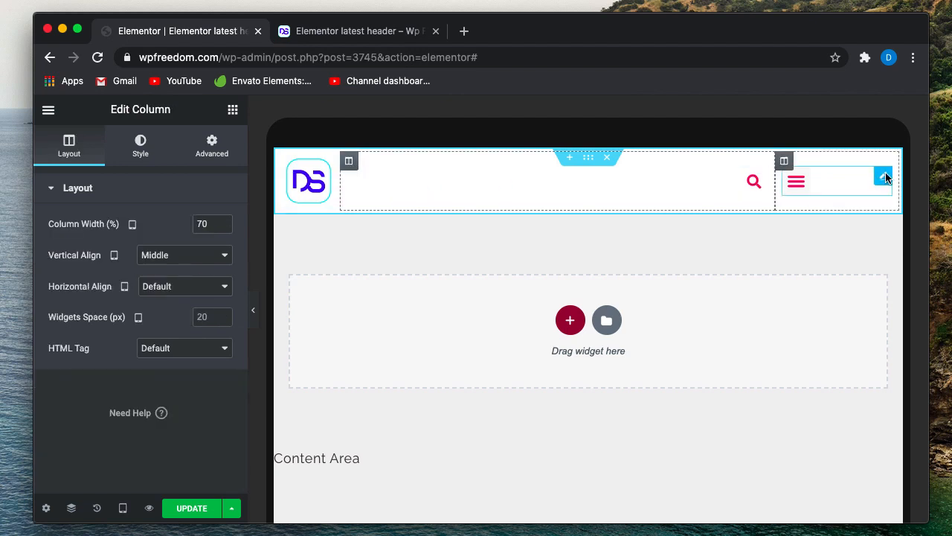
{"action": "left_click", "coordinate": [885, 177]}
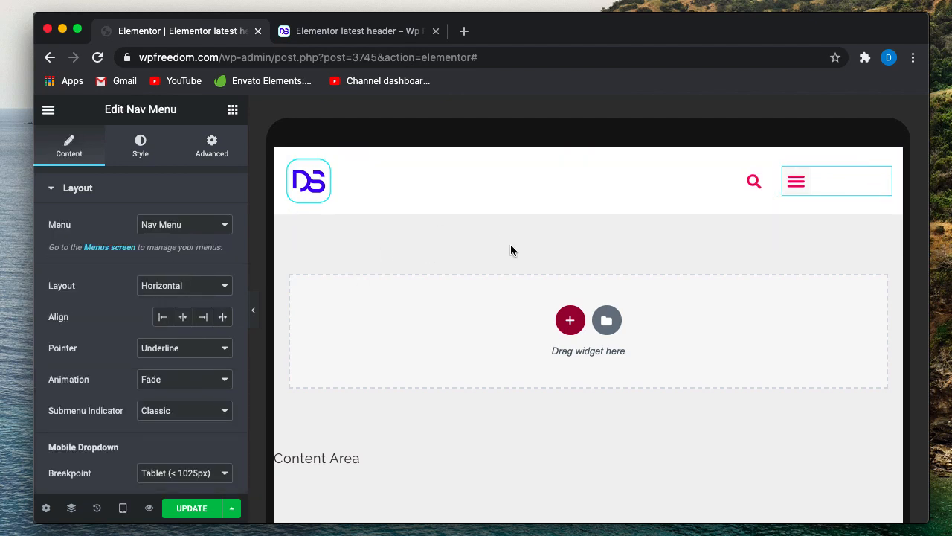
- Switch to the Desktop preview, check the header with the editing panel hidden, and update the template
{"action": "left_click", "coordinate": [123, 509]}
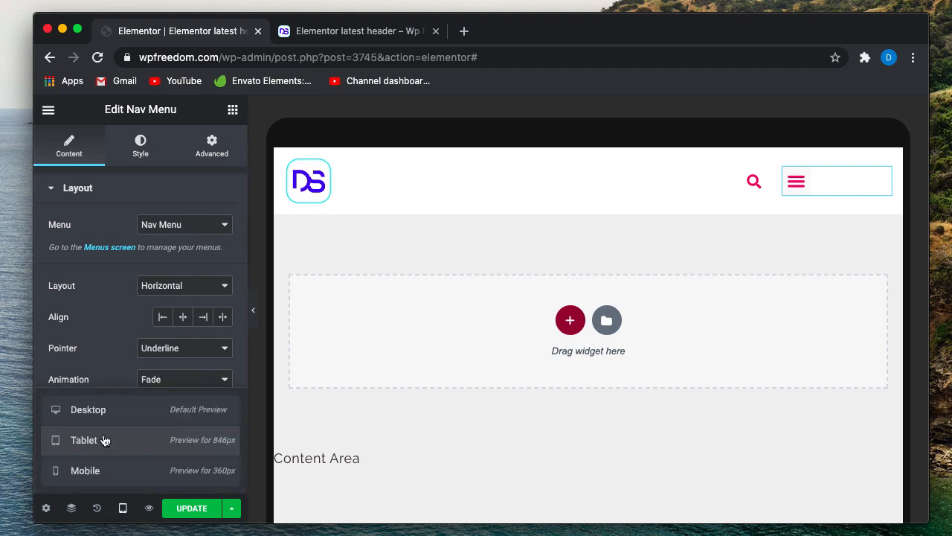
{"action": "left_click", "coordinate": [96, 420]}
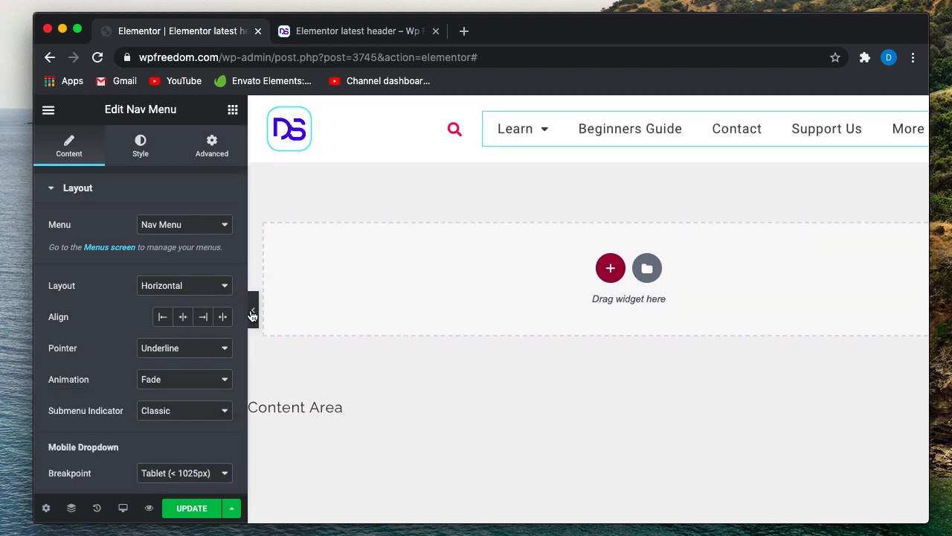
{"action": "left_click", "coordinate": [252, 312]}
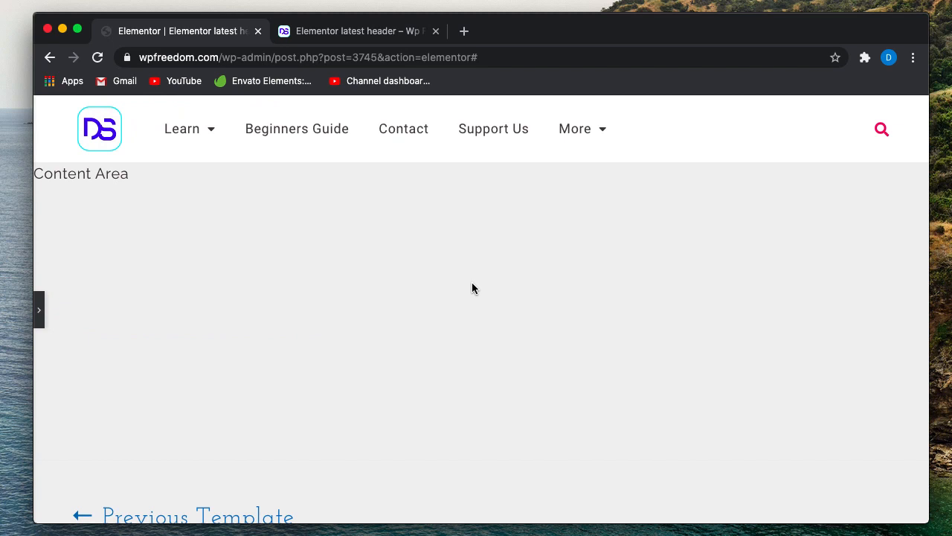
{"action": "left_click", "coordinate": [39, 311]}
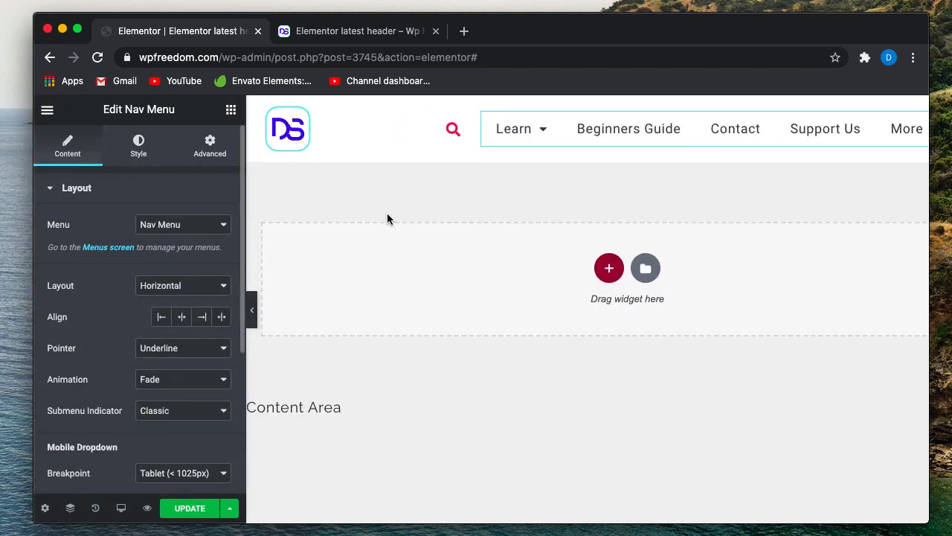
{"action": "left_click", "coordinate": [177, 512]}
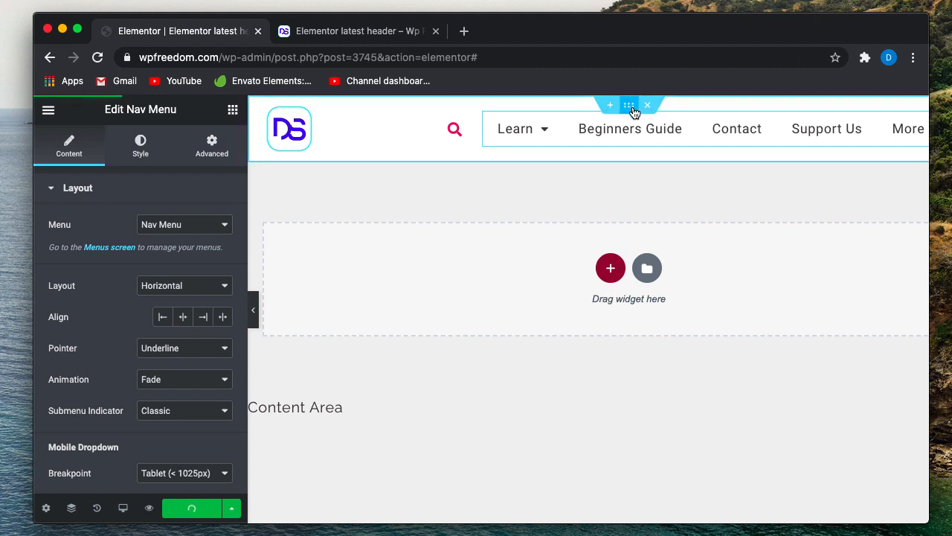
- Review the header section's Motion Effects and sticky settings, switching Scrolling Effects on and off again
{"action": "left_click", "coordinate": [634, 112]}
{"action": "scroll", "coordinate": [92, 423], "scroll_direction": "down", "scroll_amount": 3}
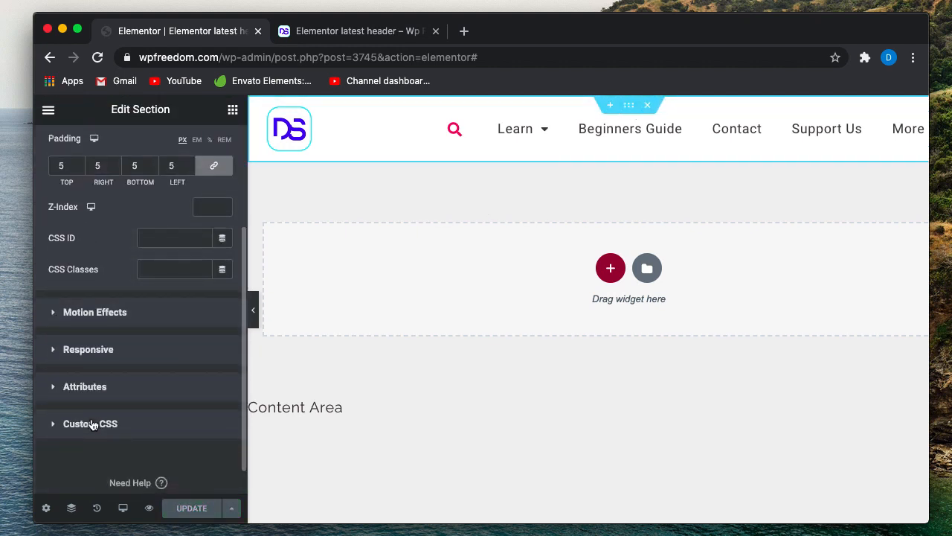
{"action": "left_click", "coordinate": [108, 313]}
{"action": "scroll", "coordinate": [107, 315], "scroll_direction": "down", "scroll_amount": 2}
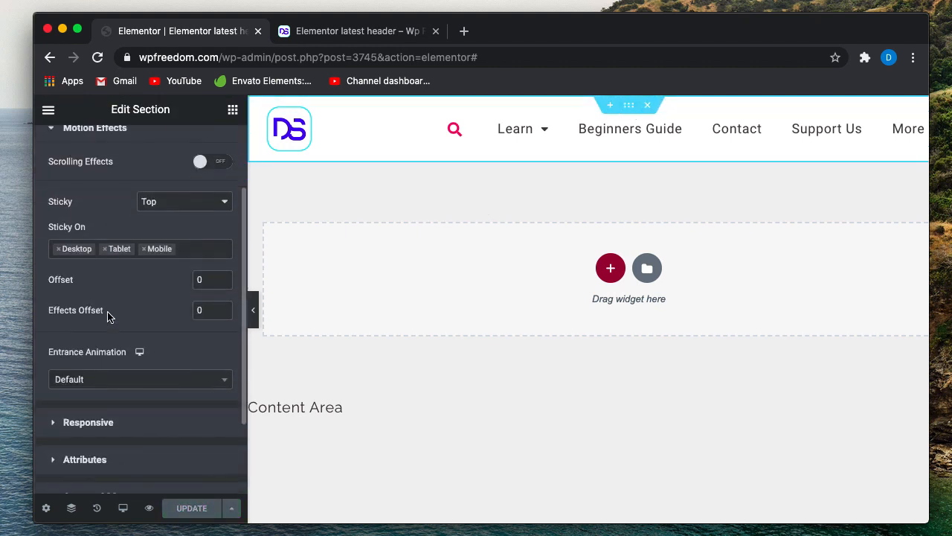
{"action": "left_click", "coordinate": [213, 163]}
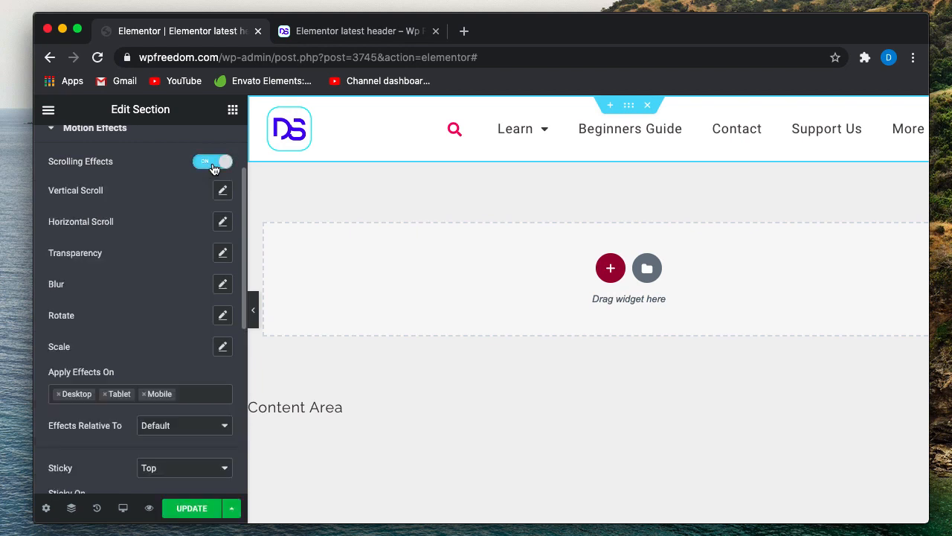
{"action": "left_click", "coordinate": [214, 163]}
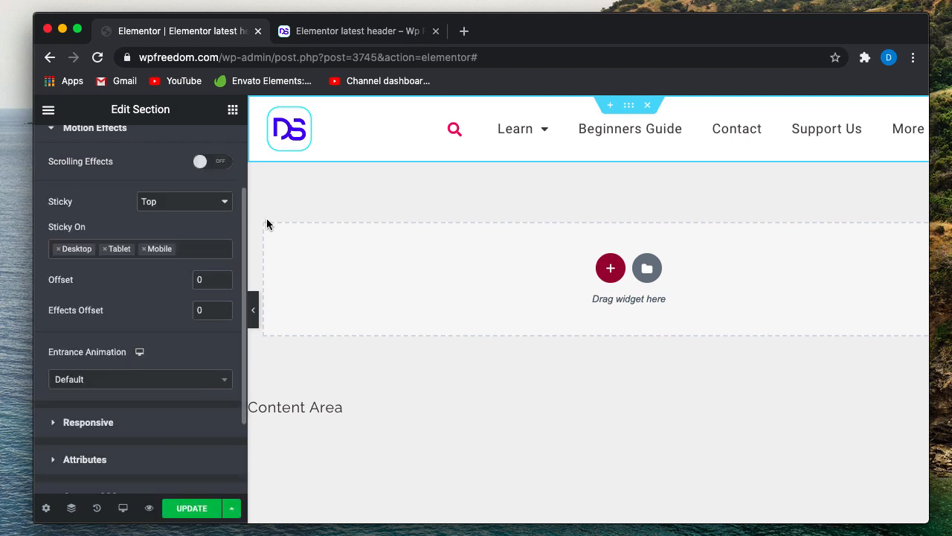
- Check the desktop header at full width with the editing panel hidden, and restore the panel
{"action": "scroll", "coordinate": [498, 193], "scroll_direction": "right", "scroll_amount": 3}
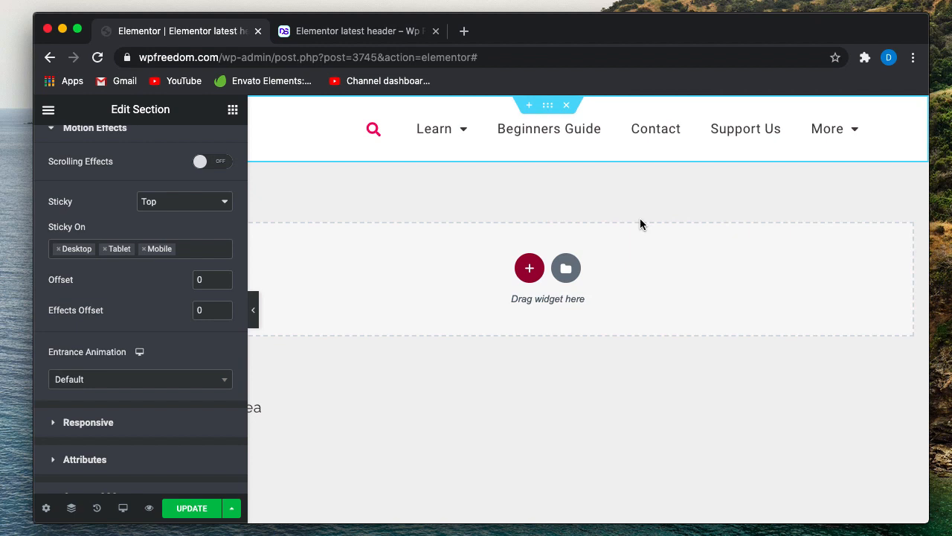
{"action": "left_click", "coordinate": [254, 311]}
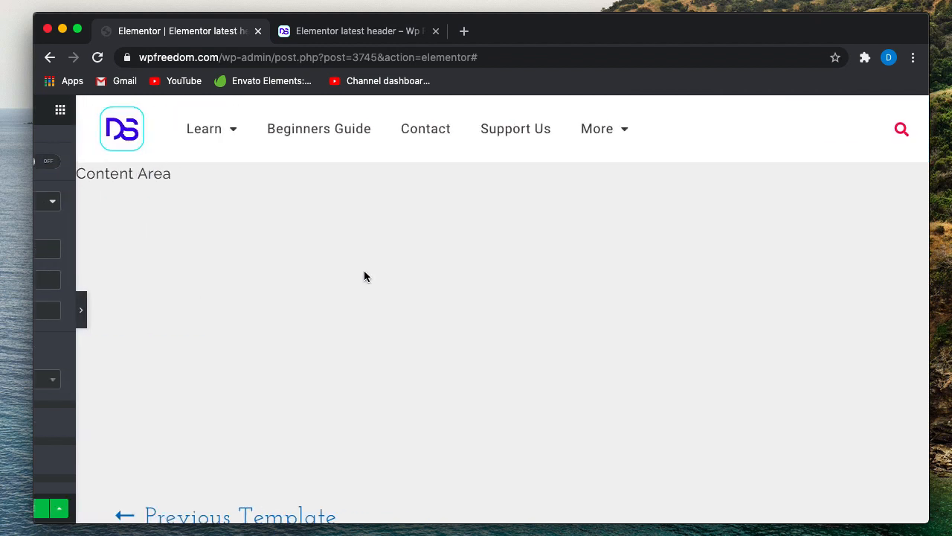
{"action": "left_click", "coordinate": [37, 319]}
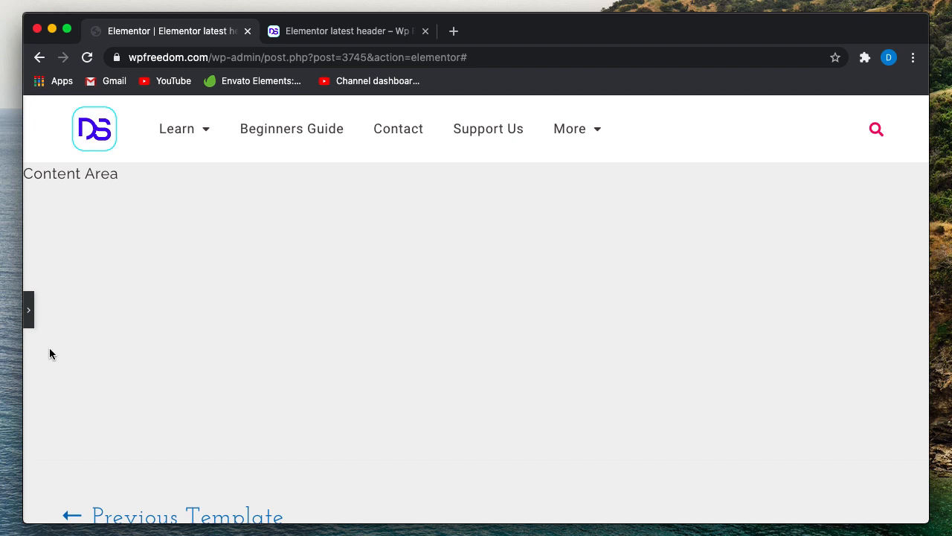
{"action": "left_click", "coordinate": [29, 315]}
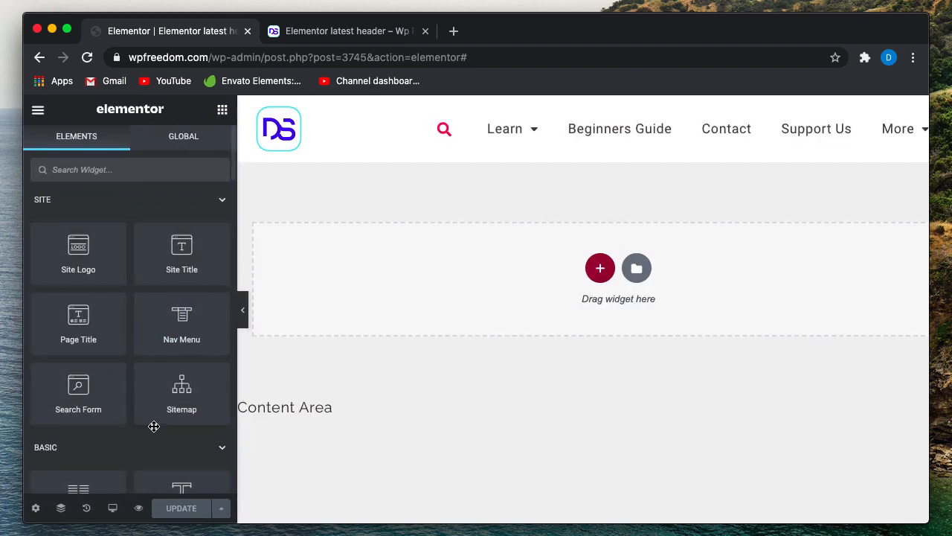
- Switch to the Tablet preview and test opening and closing the dropdown menu with the editing panel hidden and shown
{"action": "left_click", "coordinate": [112, 507]}
{"action": "left_click", "coordinate": [97, 439]}
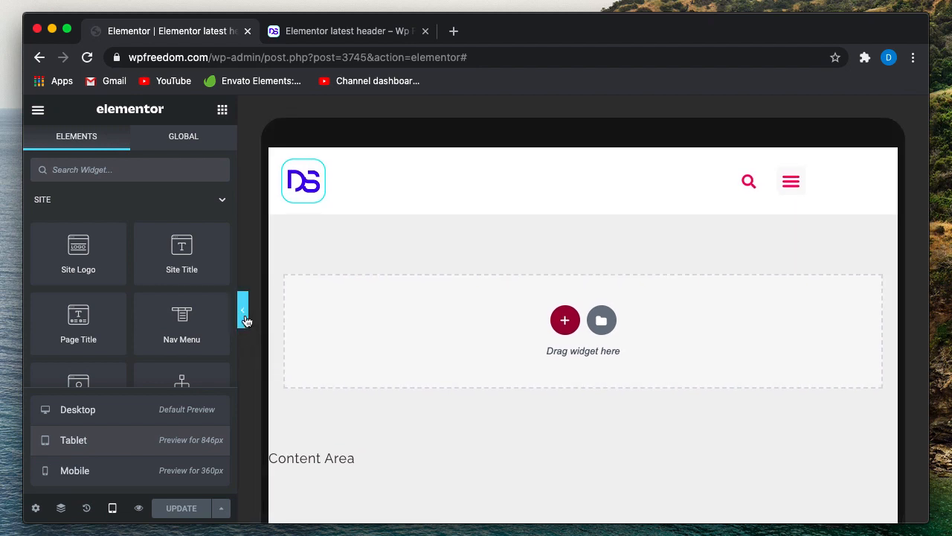
{"action": "left_click", "coordinate": [245, 320]}
{"action": "left_click", "coordinate": [685, 188]}
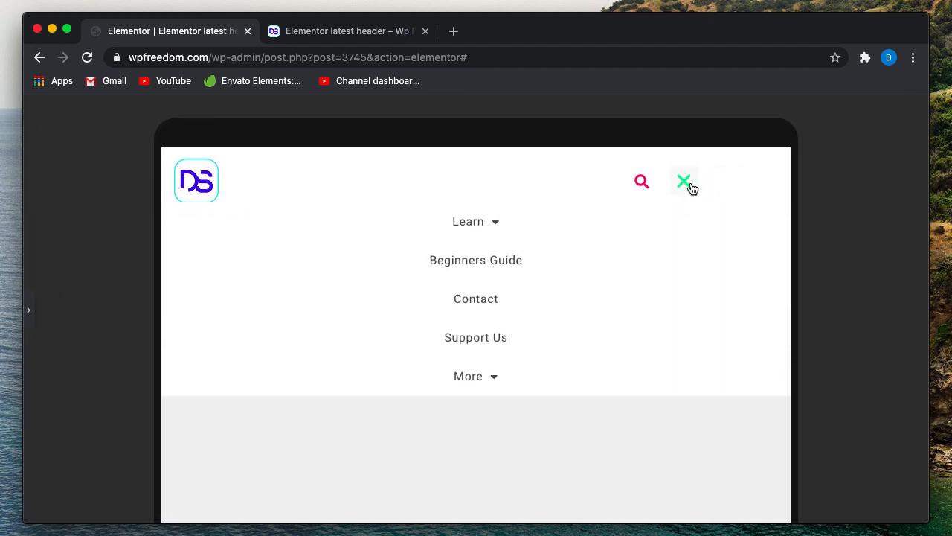
{"action": "left_click", "coordinate": [691, 188]}
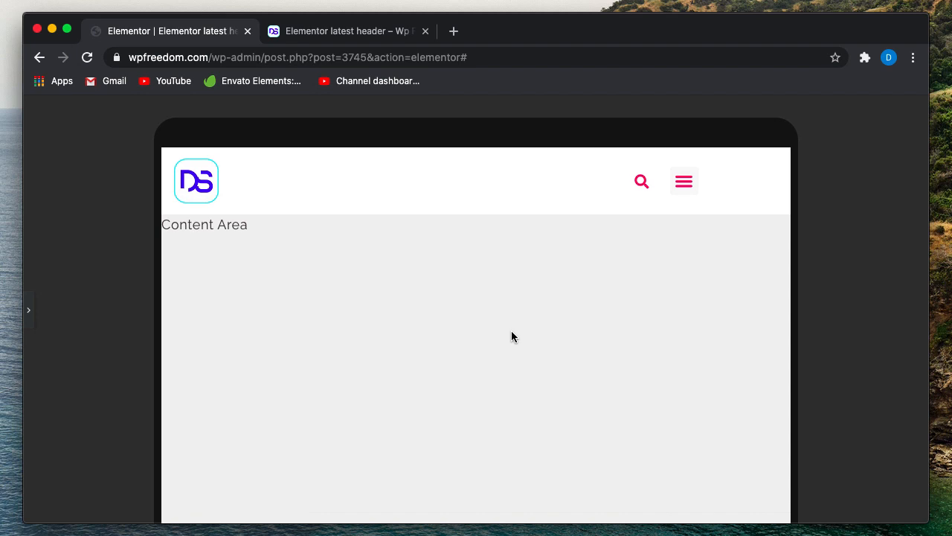
{"action": "left_click", "coordinate": [30, 310]}
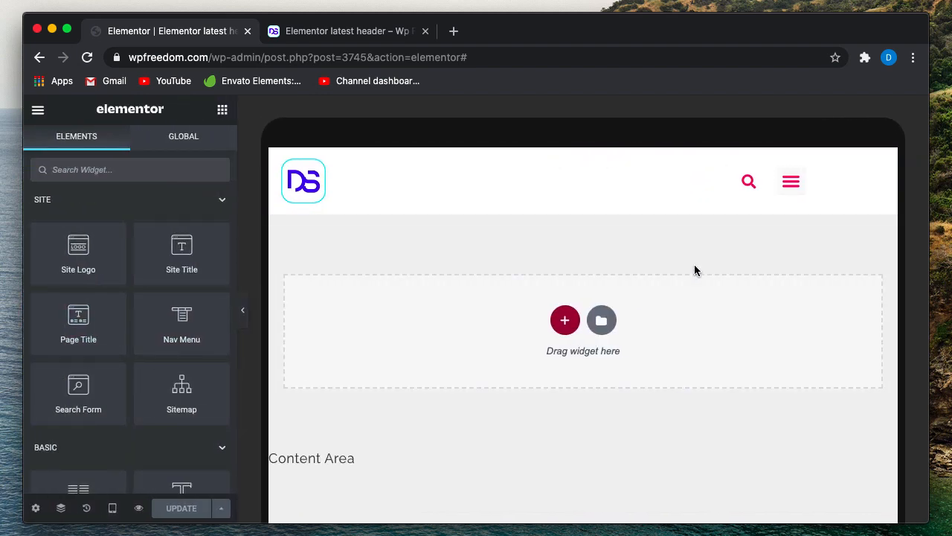
{"action": "left_click", "coordinate": [792, 190]}
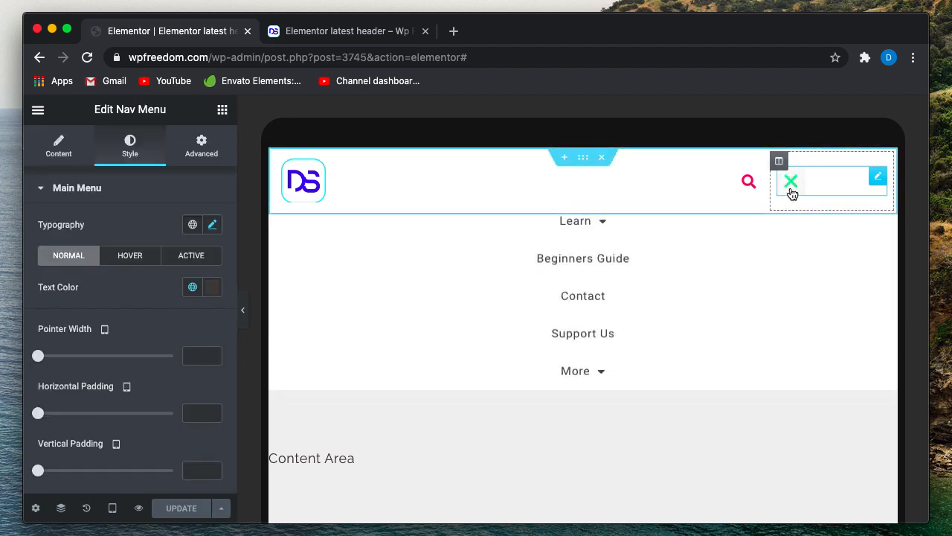
{"action": "left_click", "coordinate": [792, 193]}
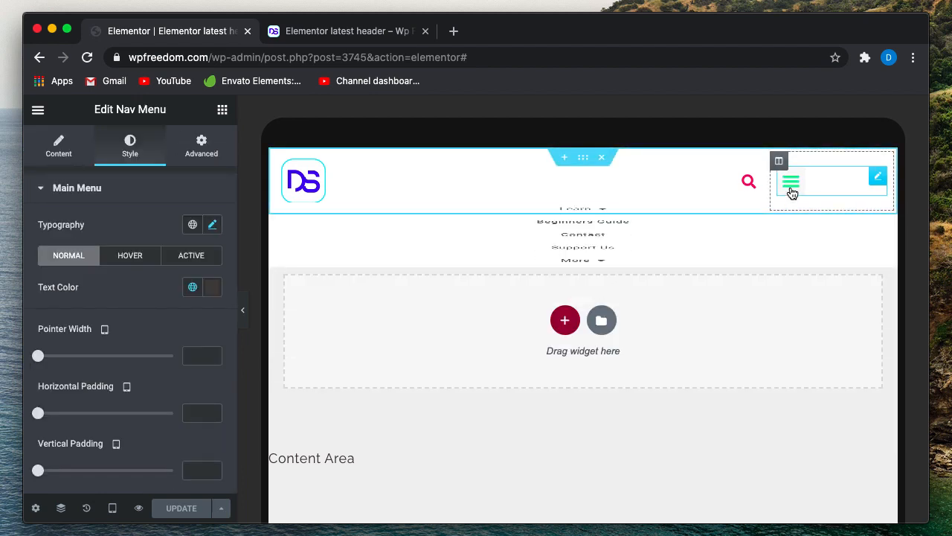
- Open the header section's Custom CSS to examine the column order rules for small screens
{"action": "left_click", "coordinate": [586, 159]}
{"action": "scroll", "coordinate": [108, 346], "scroll_direction": "down", "scroll_amount": 4}
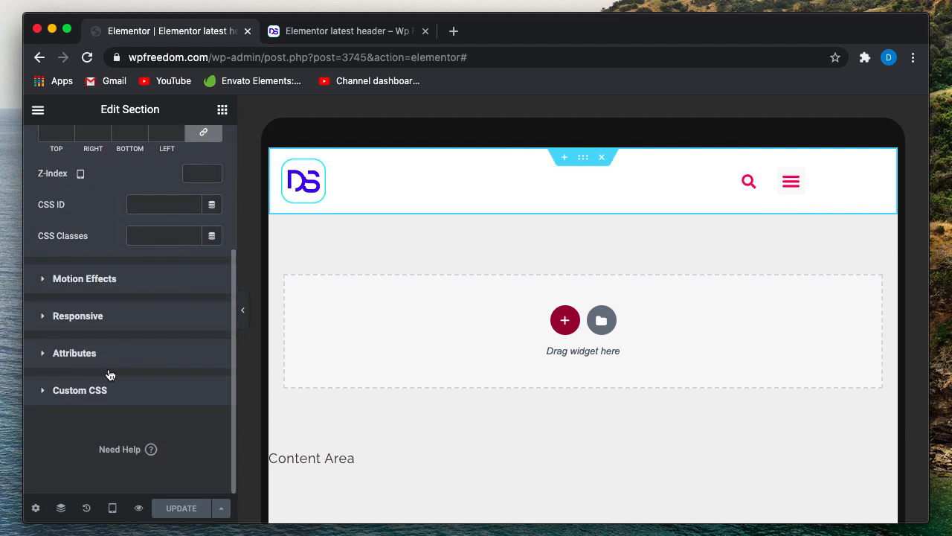
{"action": "left_click", "coordinate": [110, 388]}
{"action": "scroll", "coordinate": [111, 383], "scroll_direction": "down", "scroll_amount": 3}
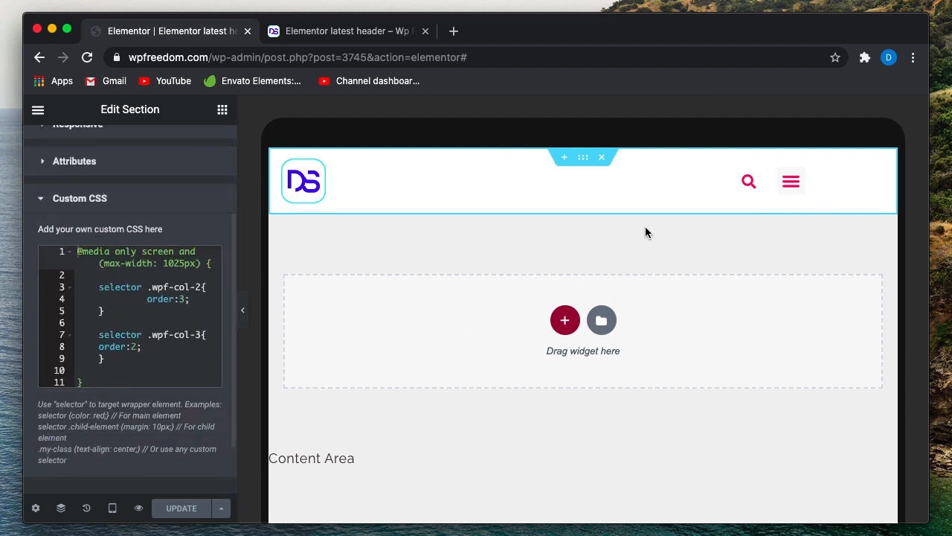